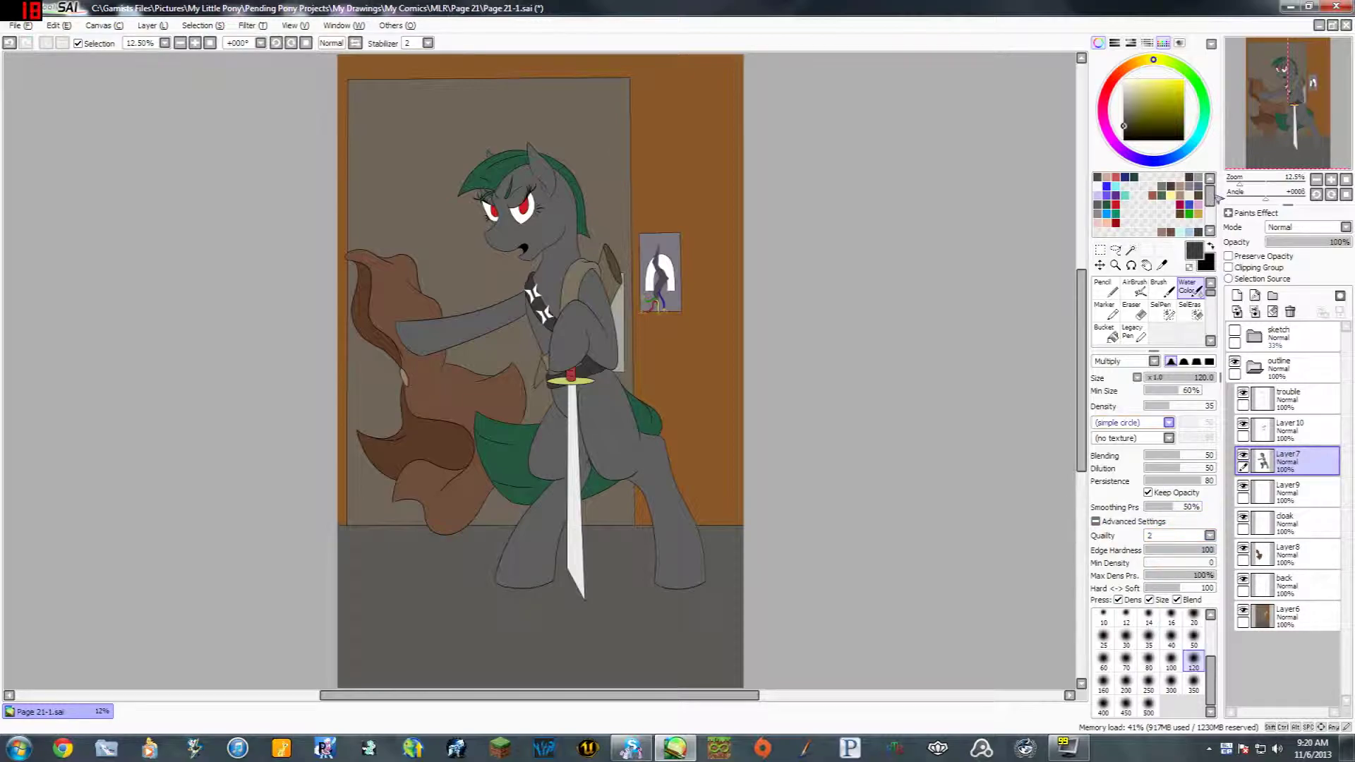
# Step: Examine the flat-coloured page, both as a full figure and close up around the pony's head and upper body
pyautogui.click(1330, 179)
pyautogui.press('space')
pyautogui.moveTo(726, 357); pyautogui.dragTo(743, 390)
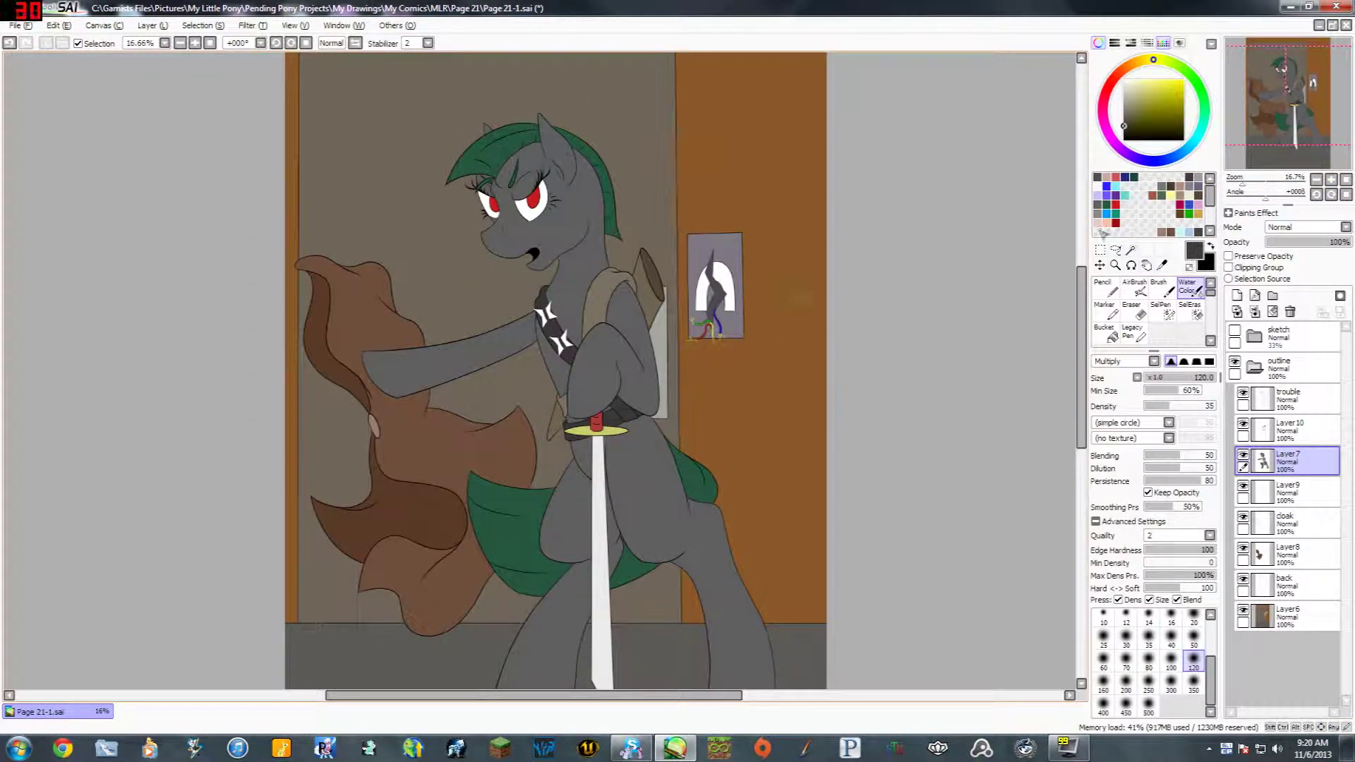
pyautogui.click(1330, 179)
pyautogui.click(1316, 179)
pyautogui.click(1316, 179)
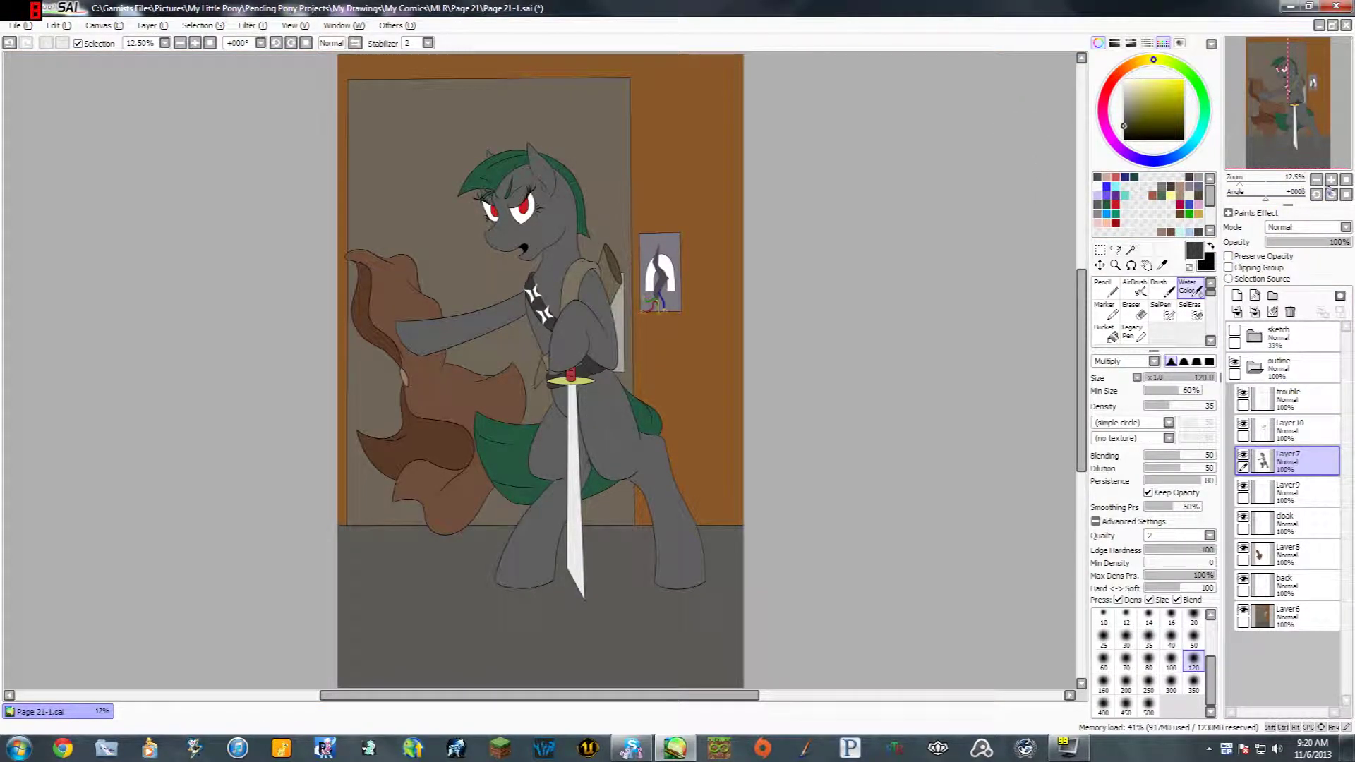
pyautogui.click(1331, 180)
pyautogui.click(1331, 180)
pyautogui.moveTo(875, 224); pyautogui.dragTo(925, 361)
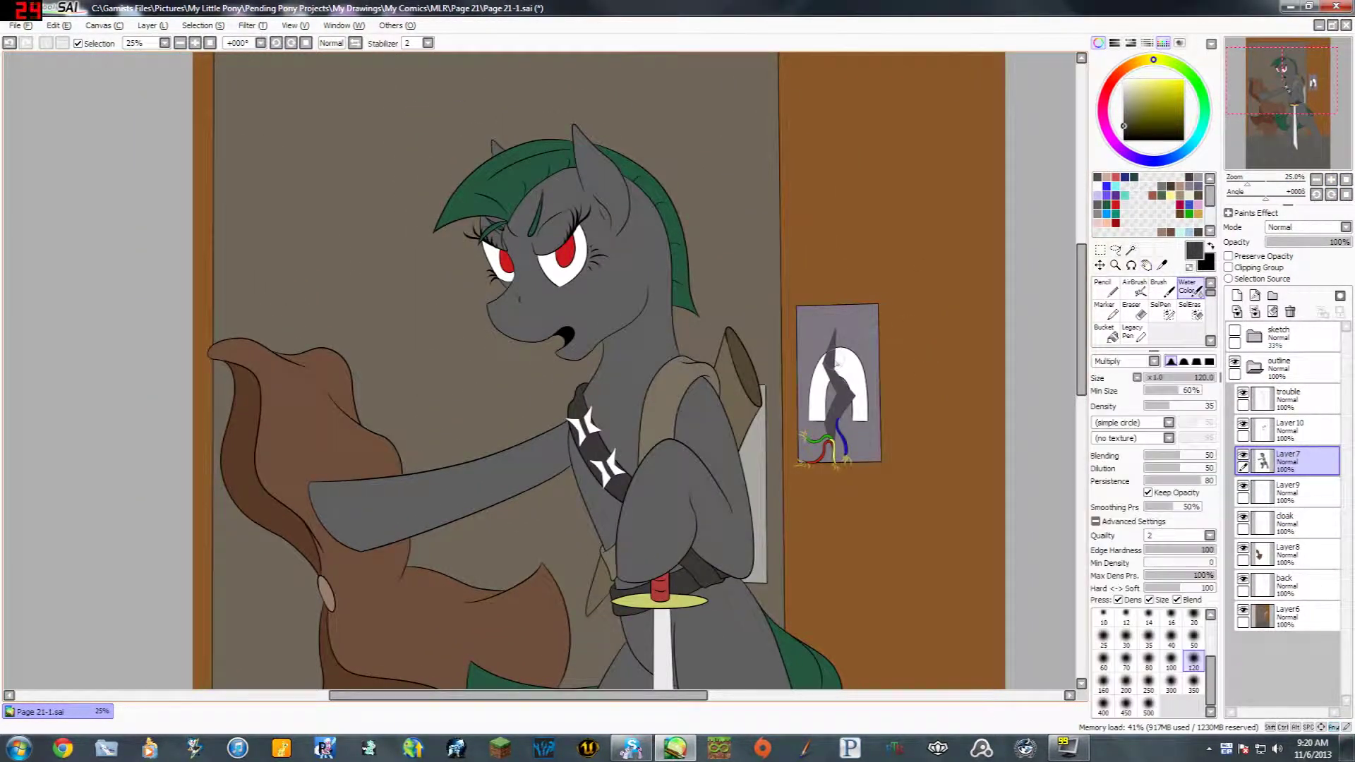
pyautogui.press('space')
pyautogui.moveTo(943, 257); pyautogui.dragTo(972, 276)
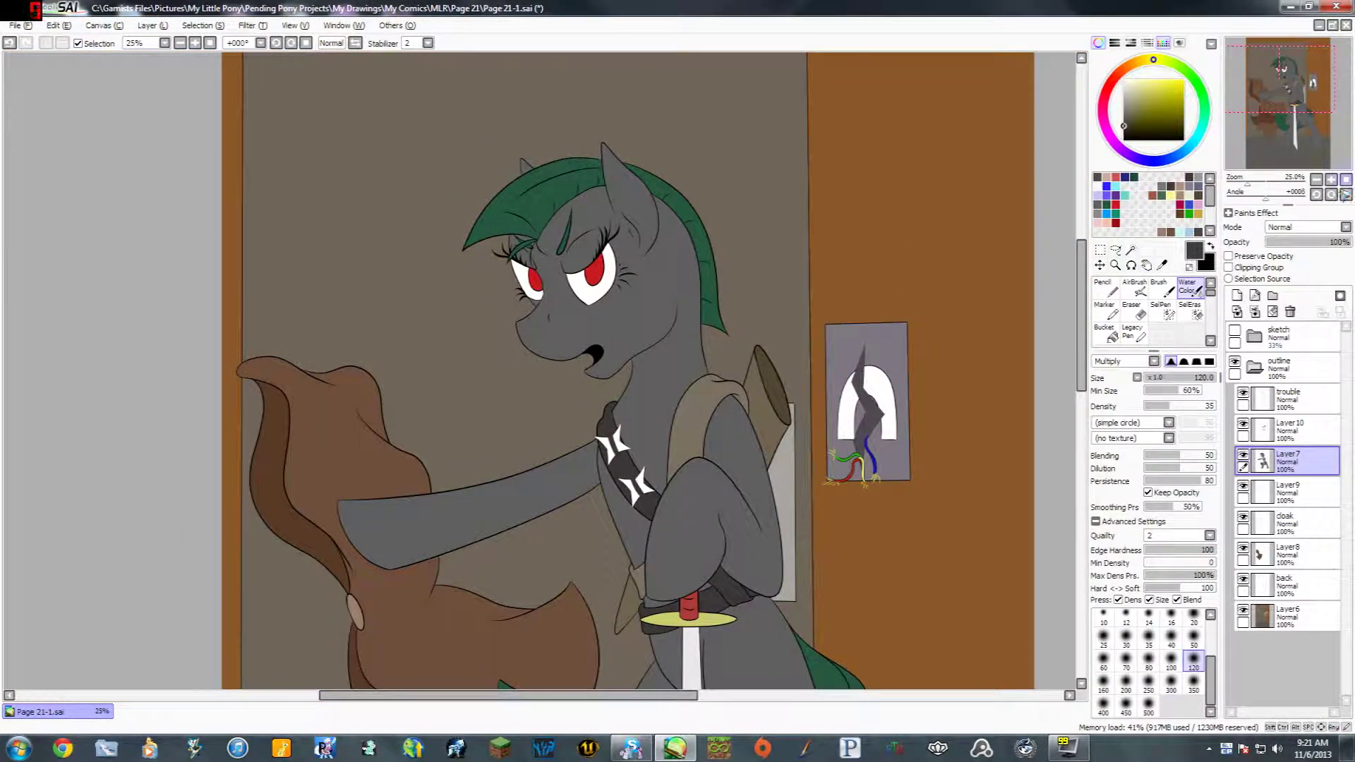
pyautogui.press('space')
pyautogui.moveTo(1005, 324); pyautogui.dragTo(996, 307)
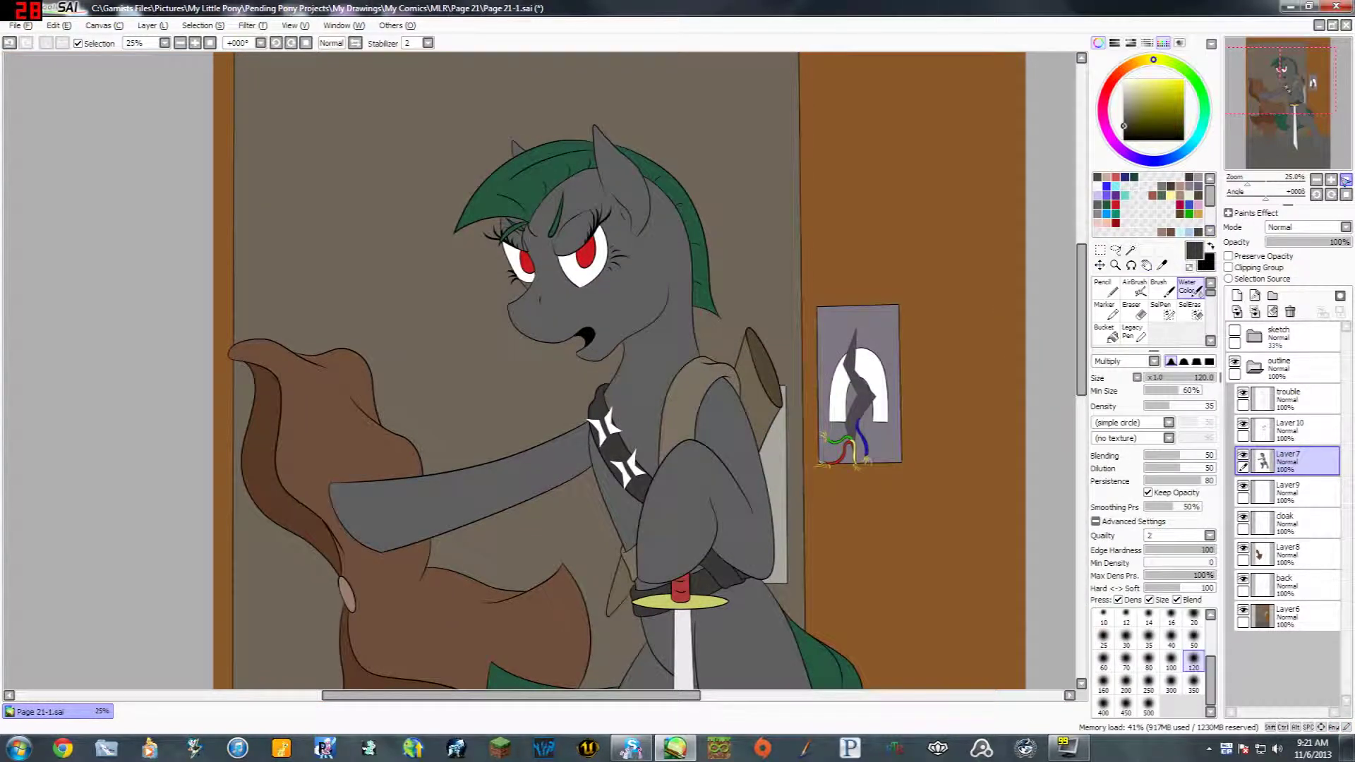
pyautogui.click(1344, 179)
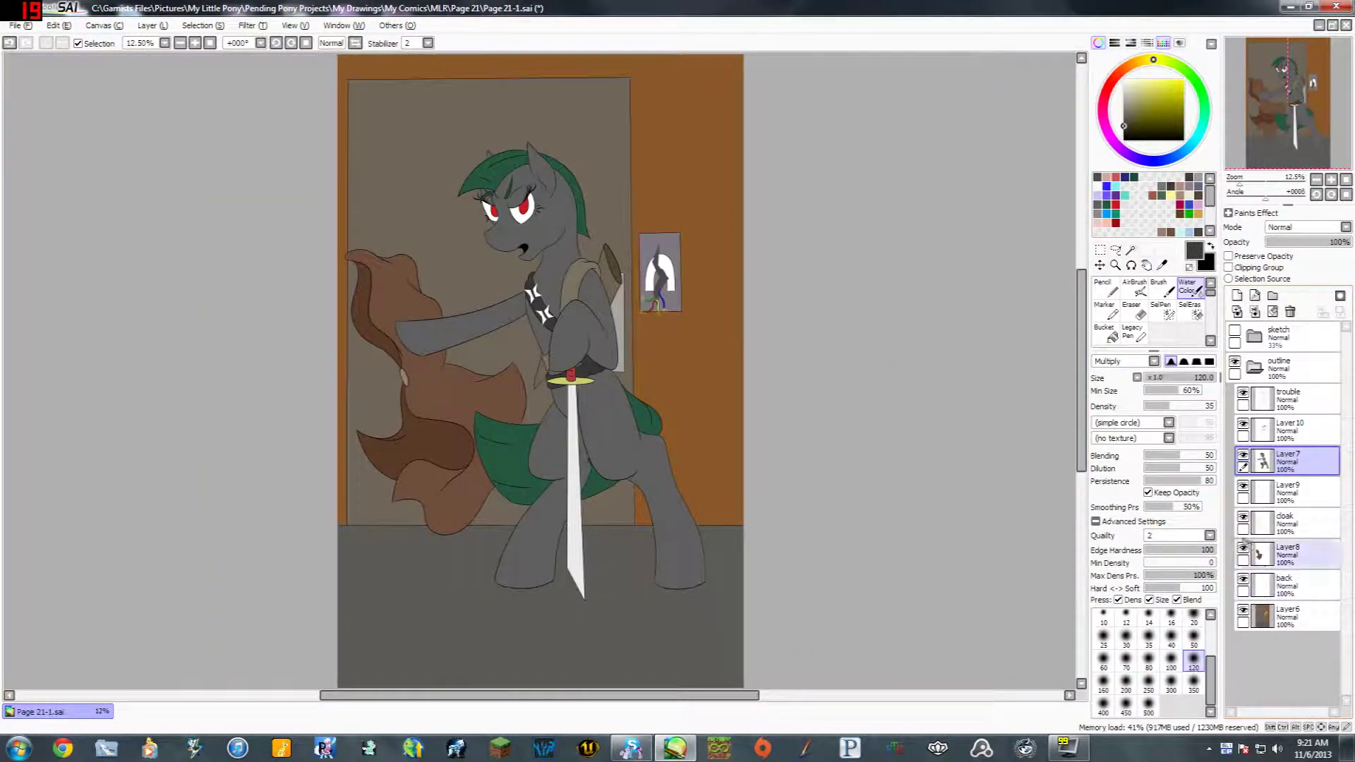
# Step: Check the pony on its own by hiding Layer6, back, Layer8 and cloak, and make those layers visible again
pyautogui.click(1244, 611)
pyautogui.click(1243, 579)
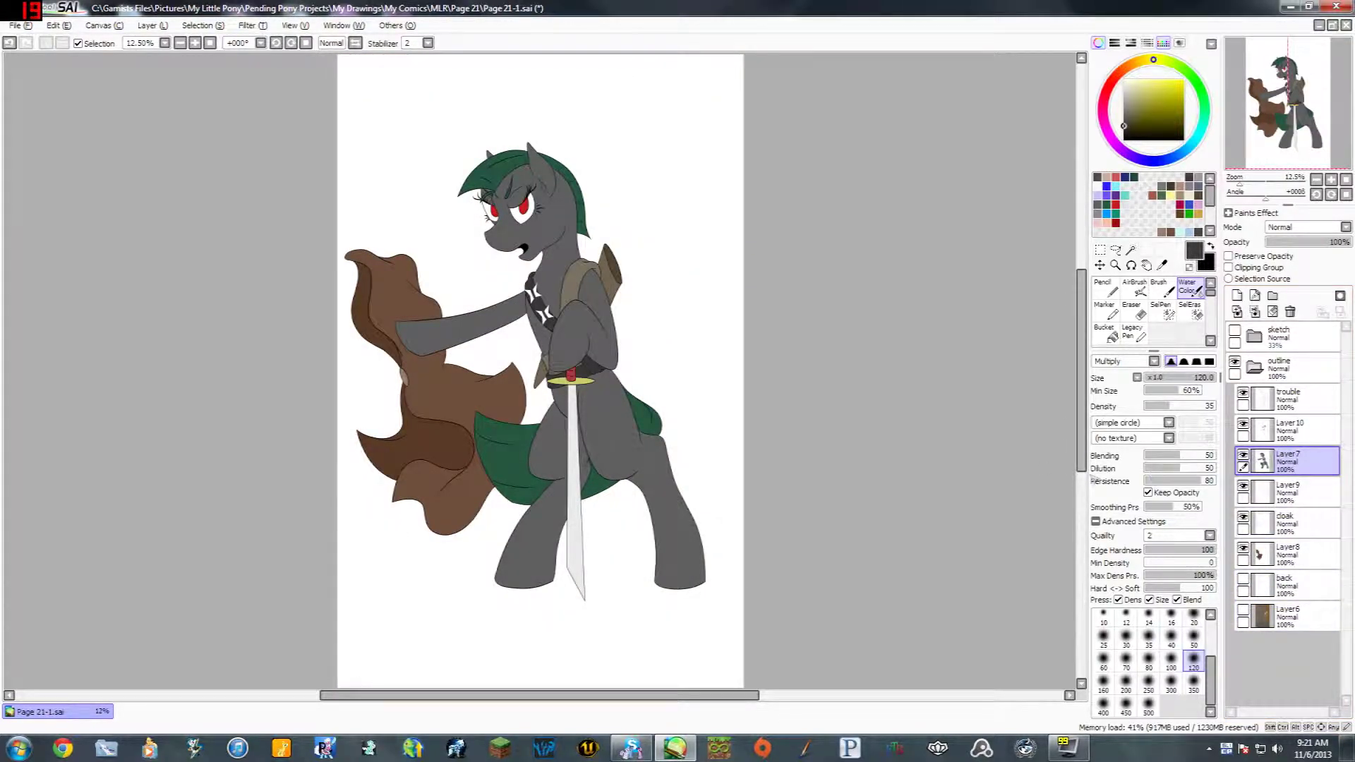
pyautogui.click(1244, 549)
pyautogui.click(1243, 520)
pyautogui.press('space')
pyautogui.moveTo(919, 457); pyautogui.dragTo(913, 410)
pyautogui.click(1188, 286)
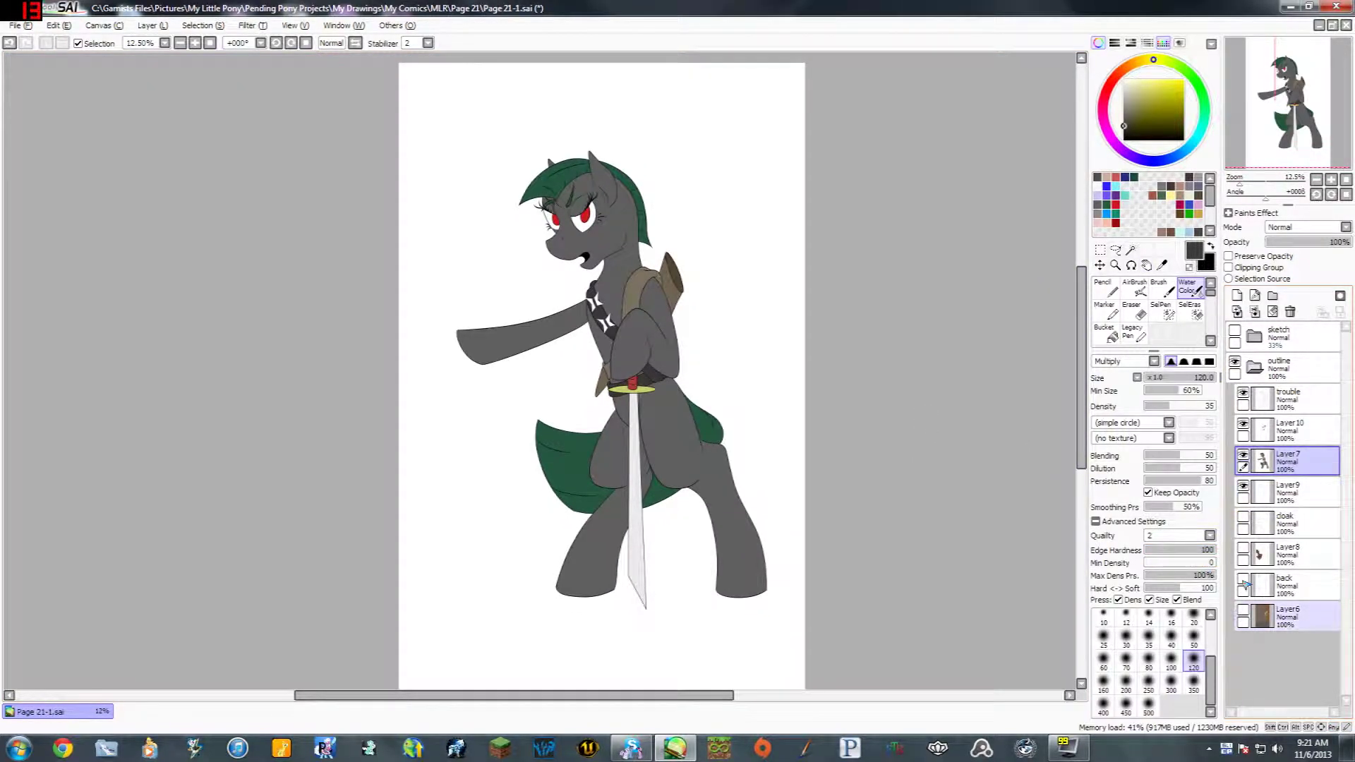
pyautogui.click(1244, 611)
pyautogui.click(1243, 580)
pyautogui.click(1243, 549)
pyautogui.click(1243, 518)
pyautogui.moveTo(991, 452); pyautogui.dragTo(994, 464)
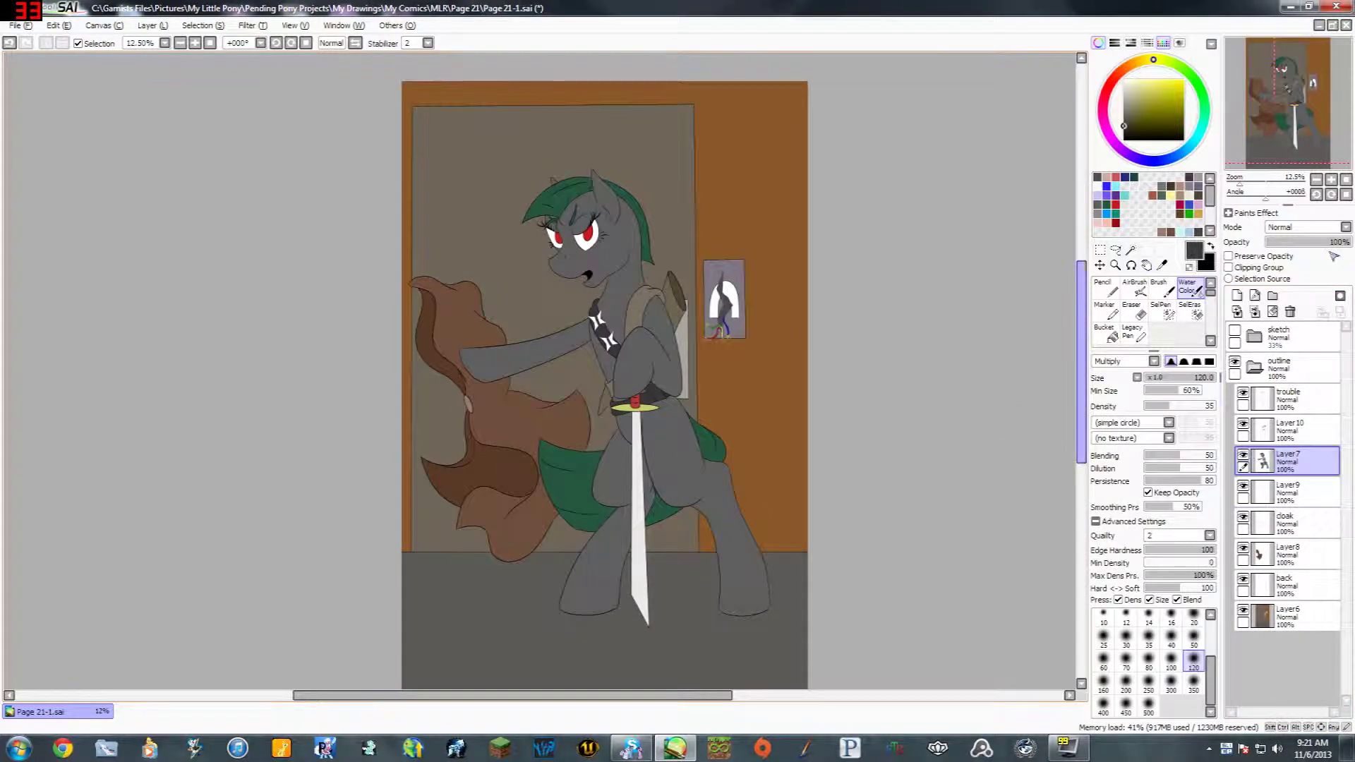
pyautogui.click(1345, 180)
# Step: Hide Layer7, Layer6, back, Layer8 and cloak to remove the body colours, background and cloak from view
pyautogui.click(1243, 455)
pyautogui.click(1243, 455)
pyautogui.click(1243, 455)
pyautogui.click(1243, 612)
pyautogui.click(1243, 579)
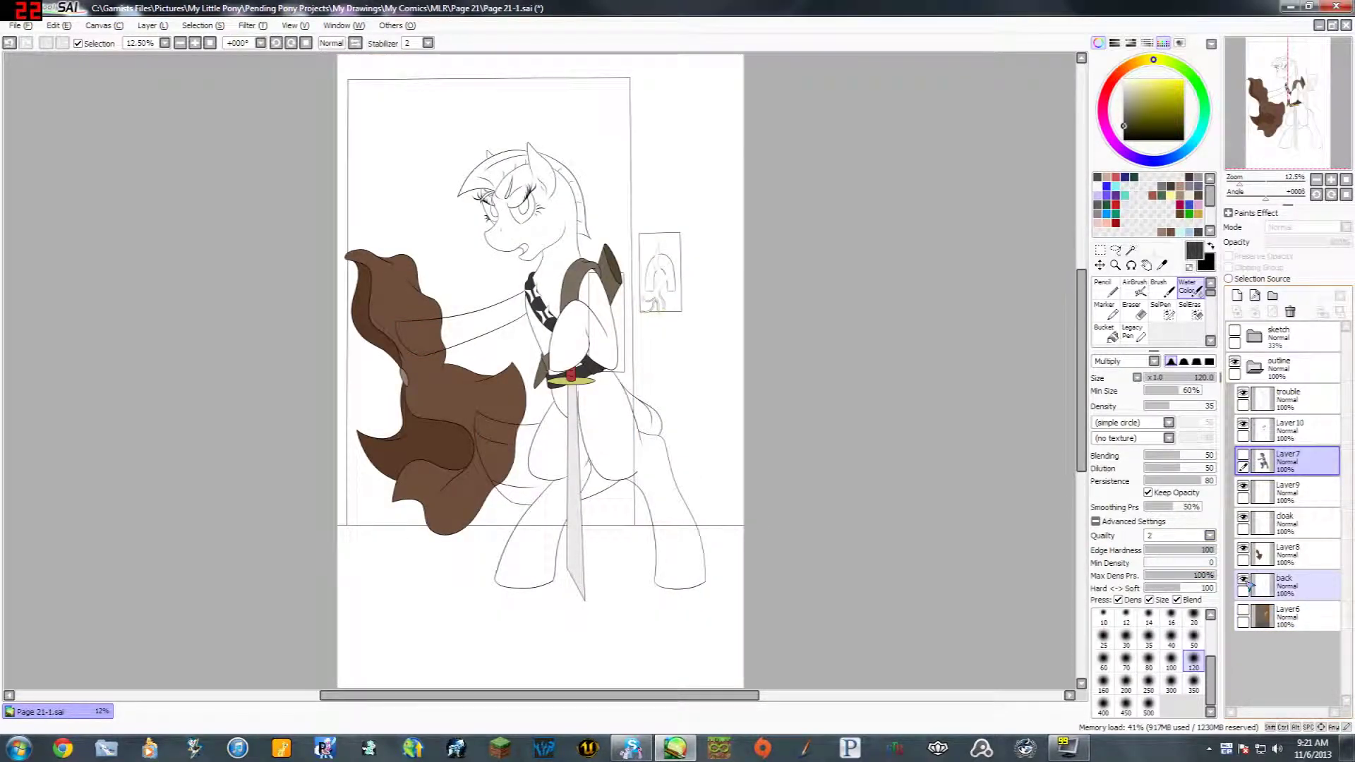
pyautogui.click(1243, 547)
pyautogui.click(1243, 517)
# Step: Hide Layer10 and Layer9 as well, keeping the trouble outline layer visible
pyautogui.click(1243, 423)
pyautogui.click(1243, 423)
pyautogui.click(1243, 424)
pyautogui.click(1243, 392)
pyautogui.click(1243, 393)
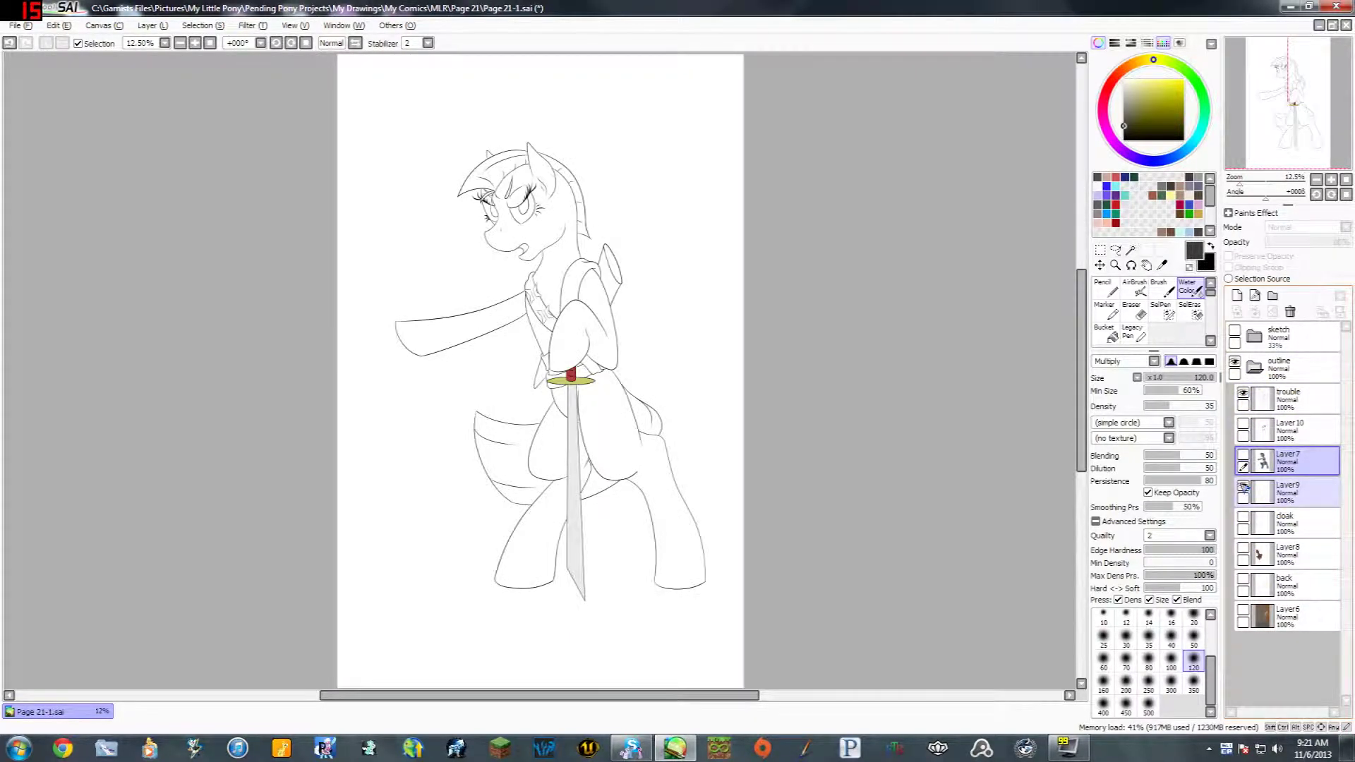
pyautogui.click(1243, 486)
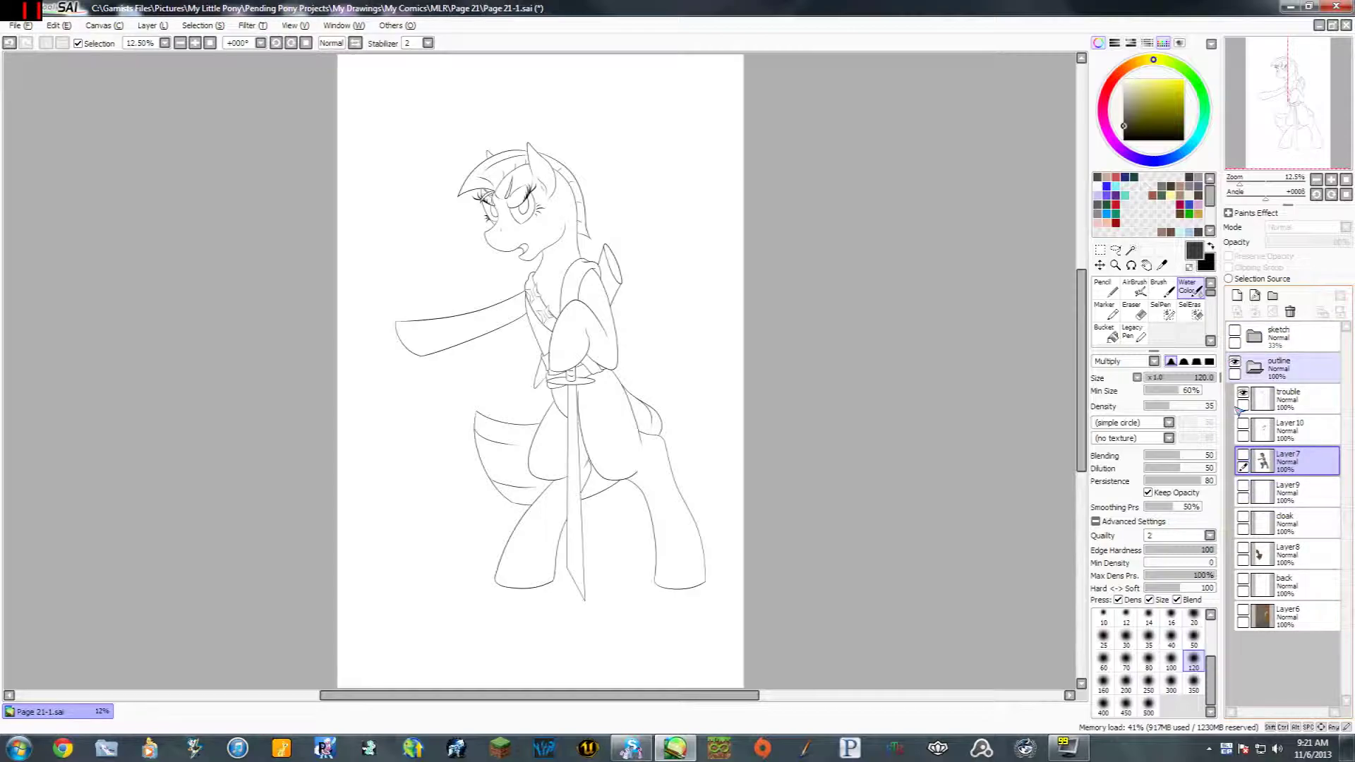
# Step: Show Layer7 again so the pony's flat body colours appear under the outline
pyautogui.click(1243, 455)
pyautogui.click(1243, 455)
pyautogui.click(1244, 455)
pyautogui.click(1243, 455)
pyautogui.click(1243, 455)
pyautogui.press('space')
pyautogui.moveTo(947, 407); pyautogui.dragTo(1009, 414)
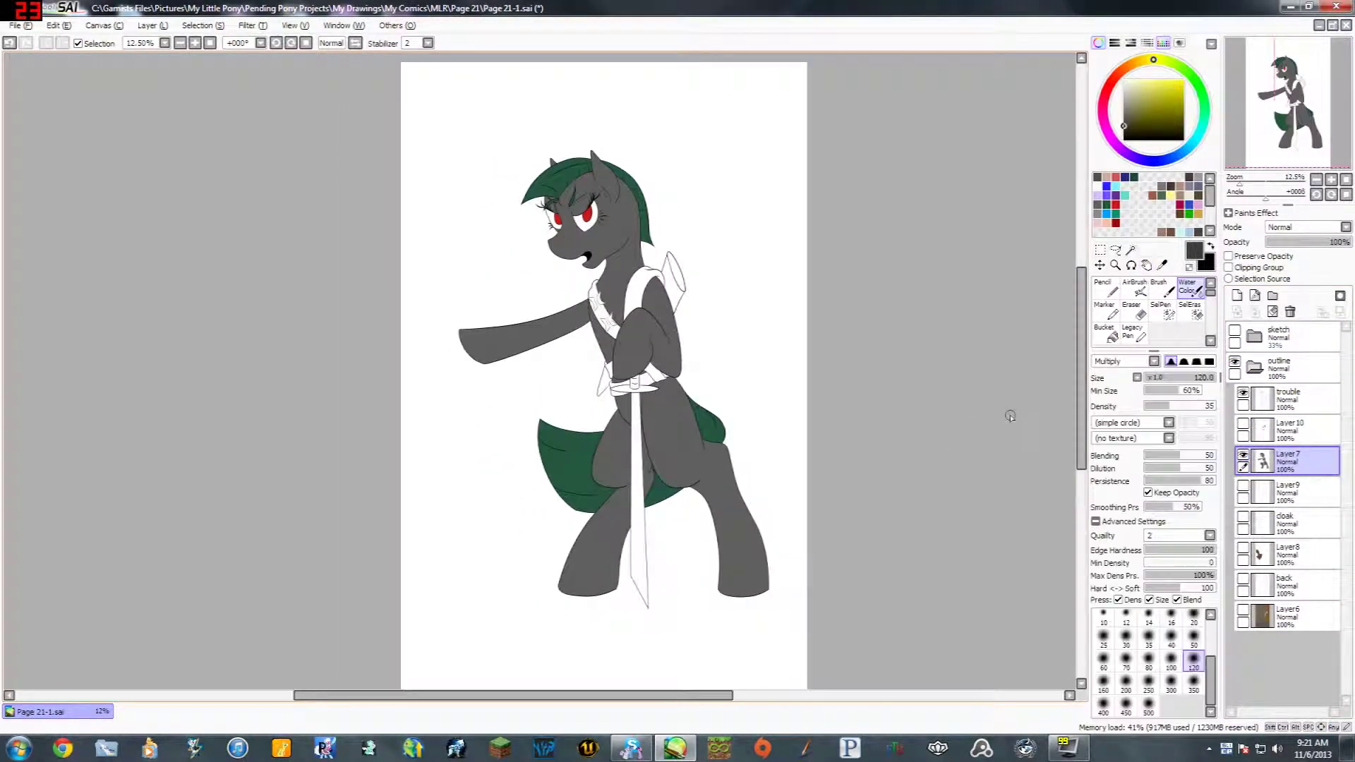
pyautogui.moveTo(962, 462); pyautogui.dragTo(971, 453)
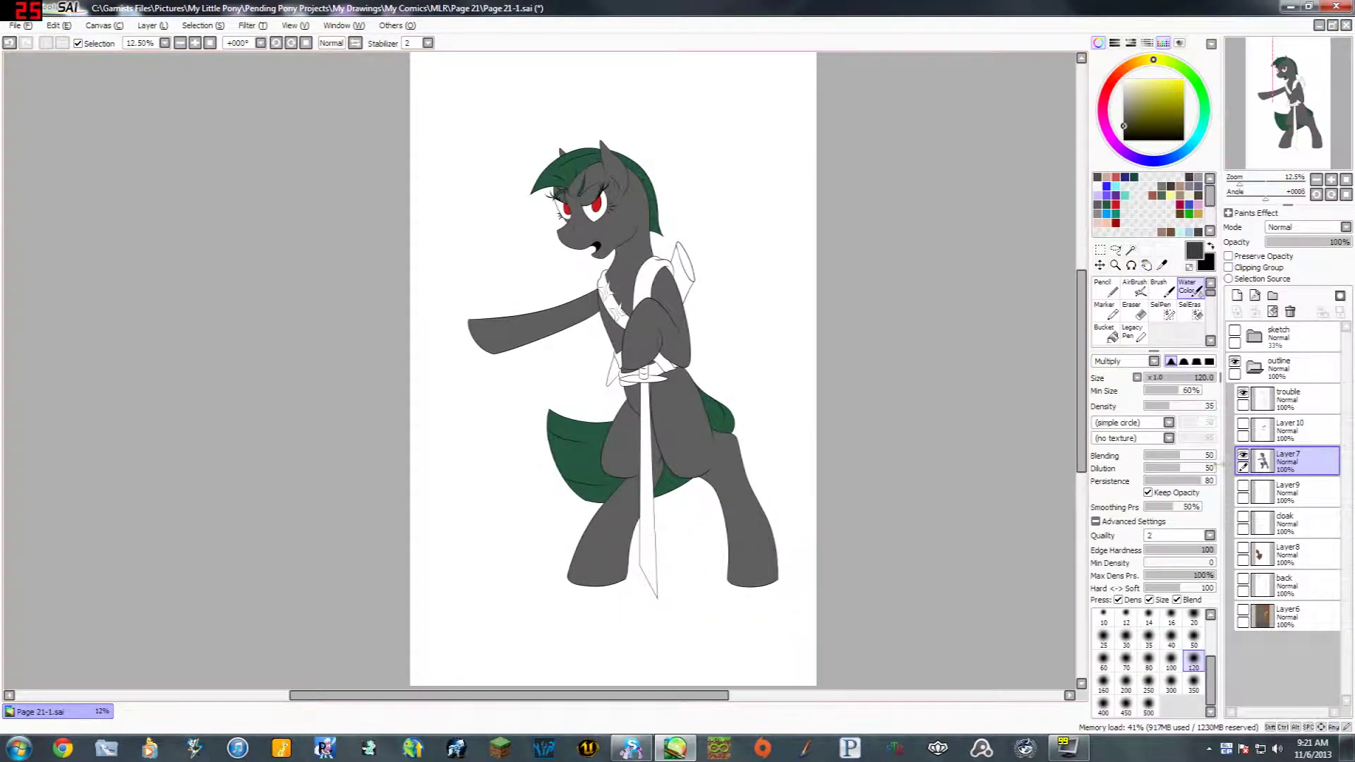
pyautogui.click(1243, 456)
pyautogui.click(1243, 455)
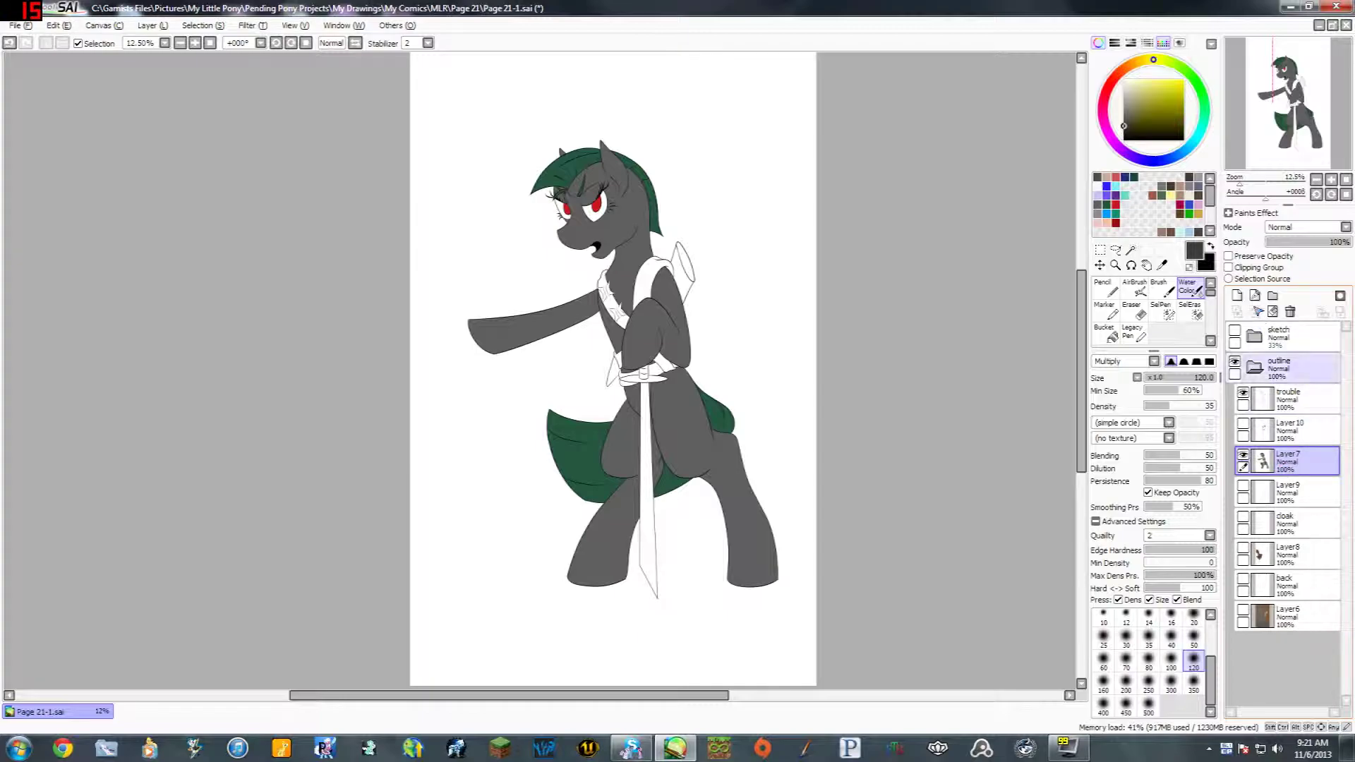
# Step: Add a new layer directly above Layer7, clip it to Layer7 and keep it as the active layer
pyautogui.click(1237, 295)
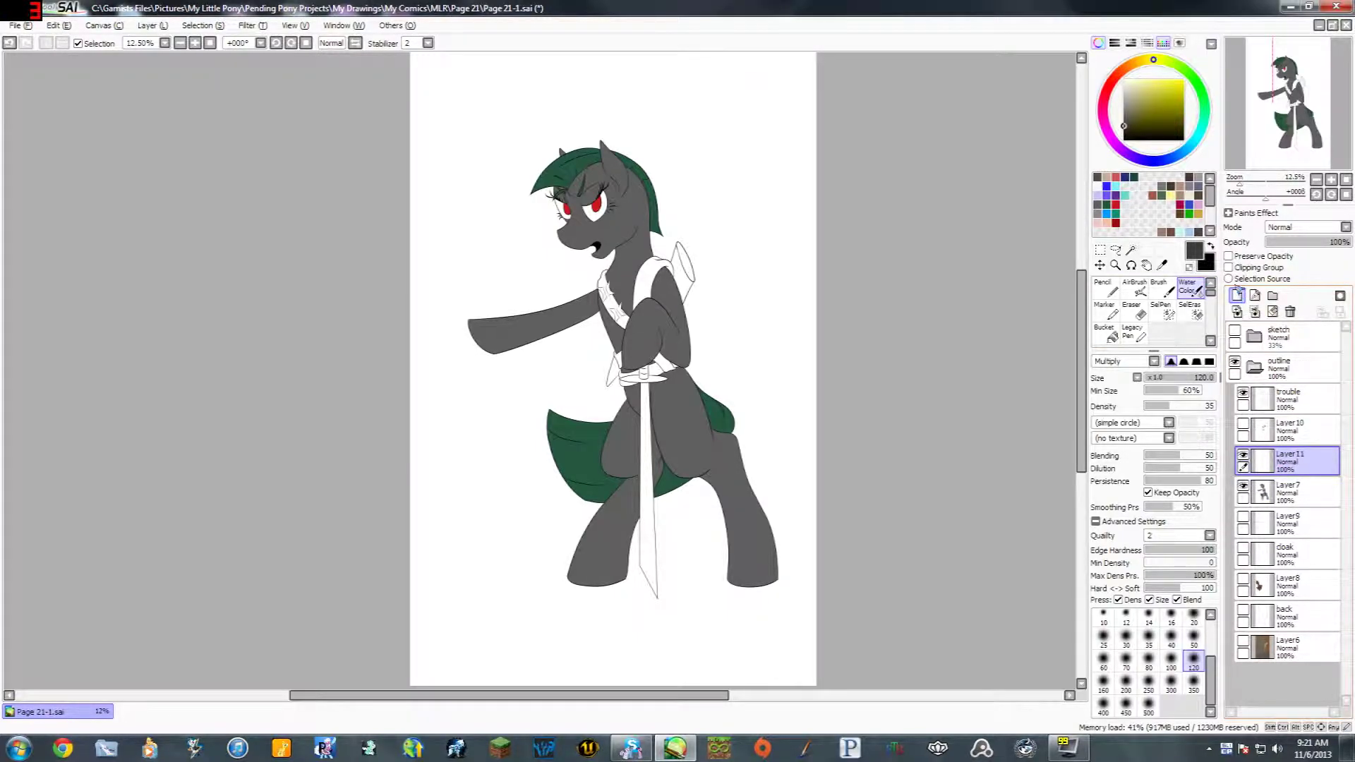
pyautogui.click(1229, 268)
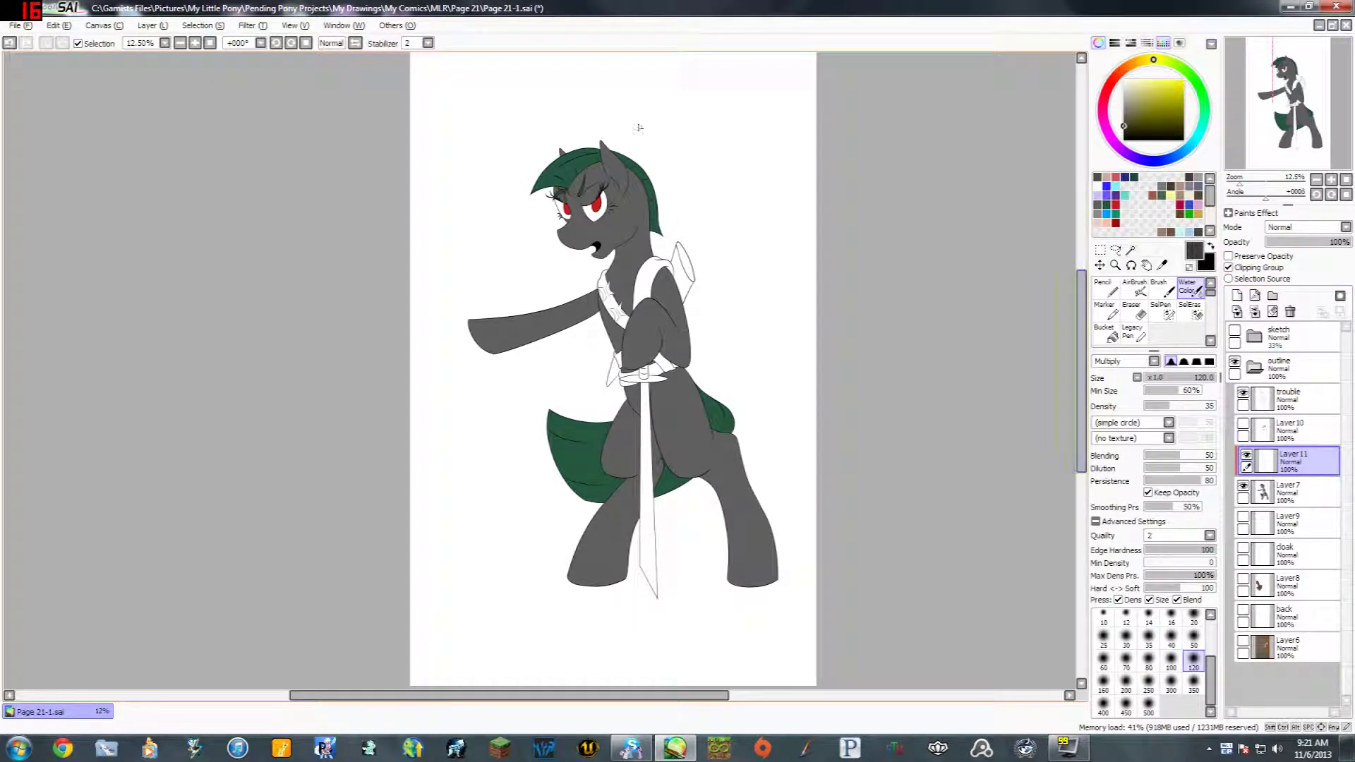
pyautogui.click(1243, 486)
pyautogui.click(1243, 486)
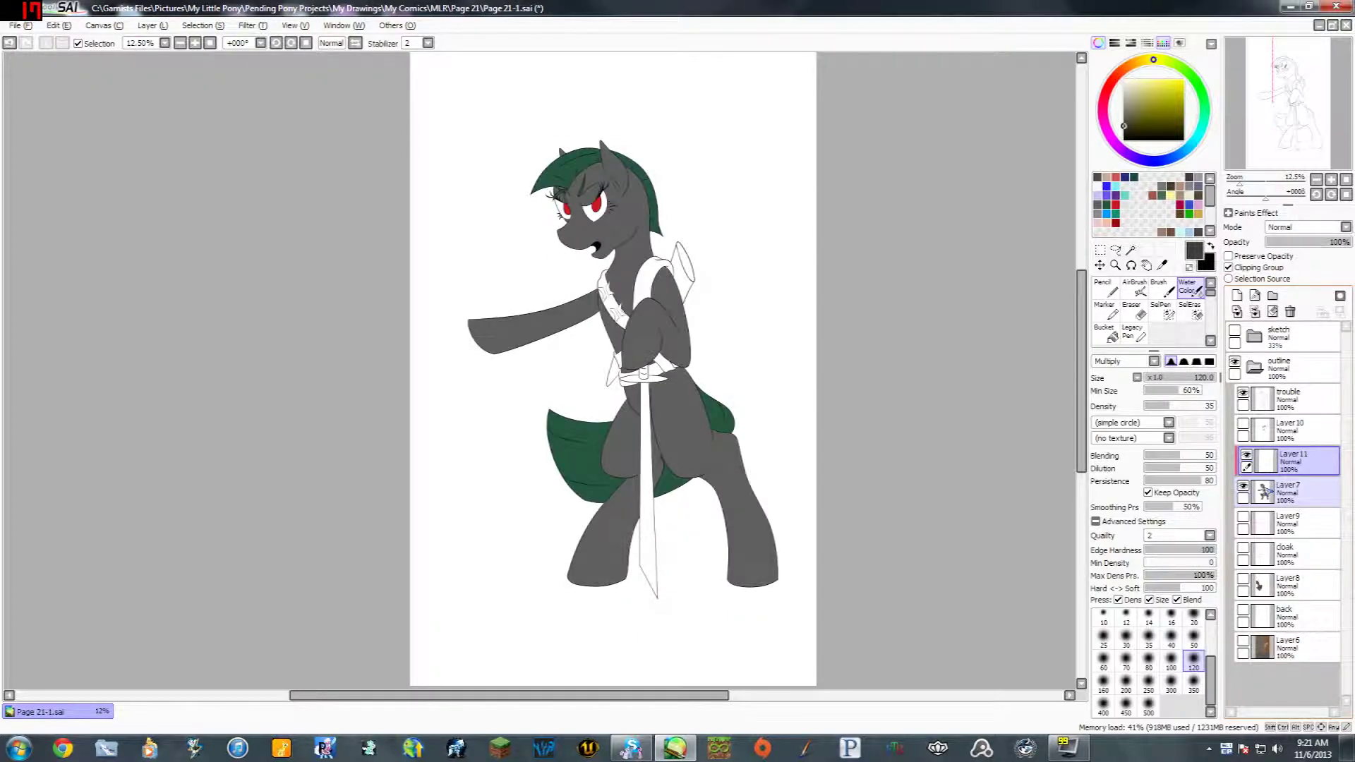
pyautogui.click(1270, 489)
pyautogui.click(1276, 457)
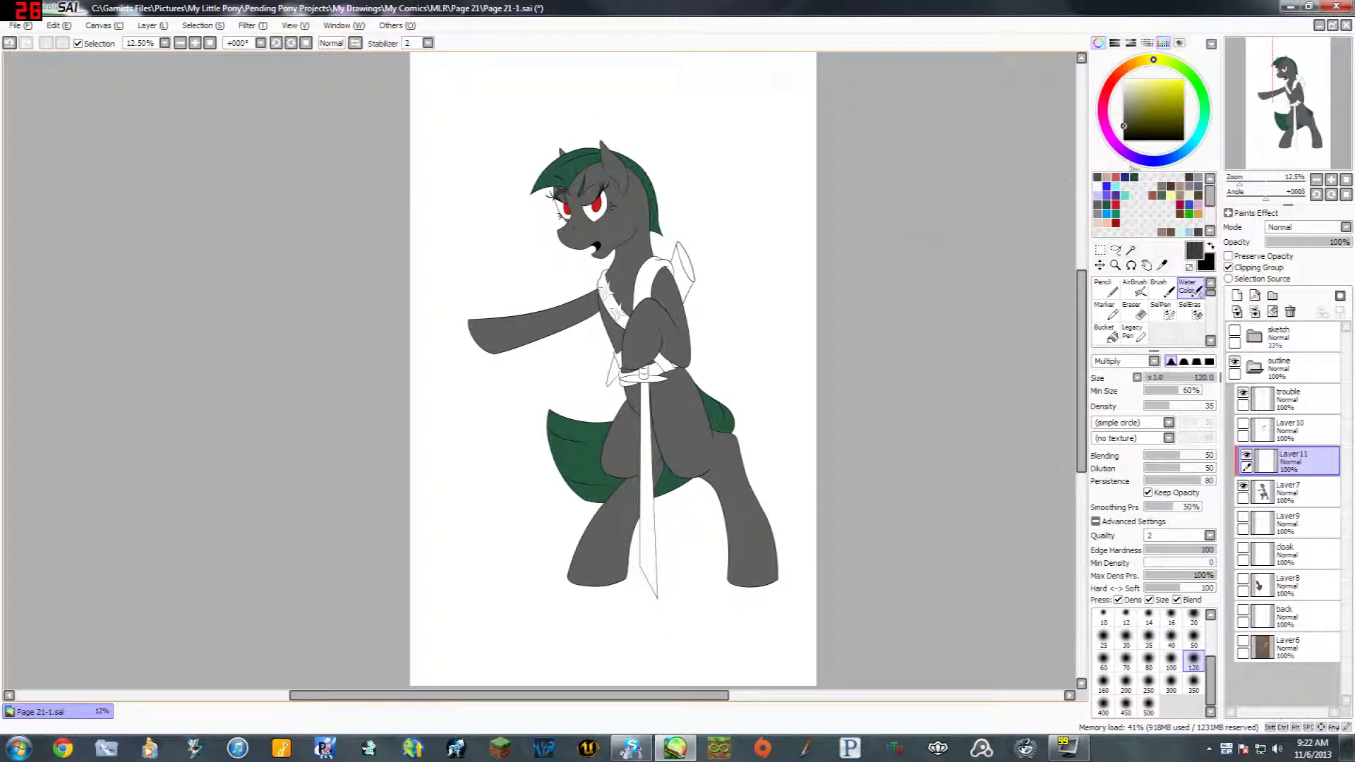
# Step: Set the blending mode of the new clipped layer to Multiply
pyautogui.click(1346, 179)
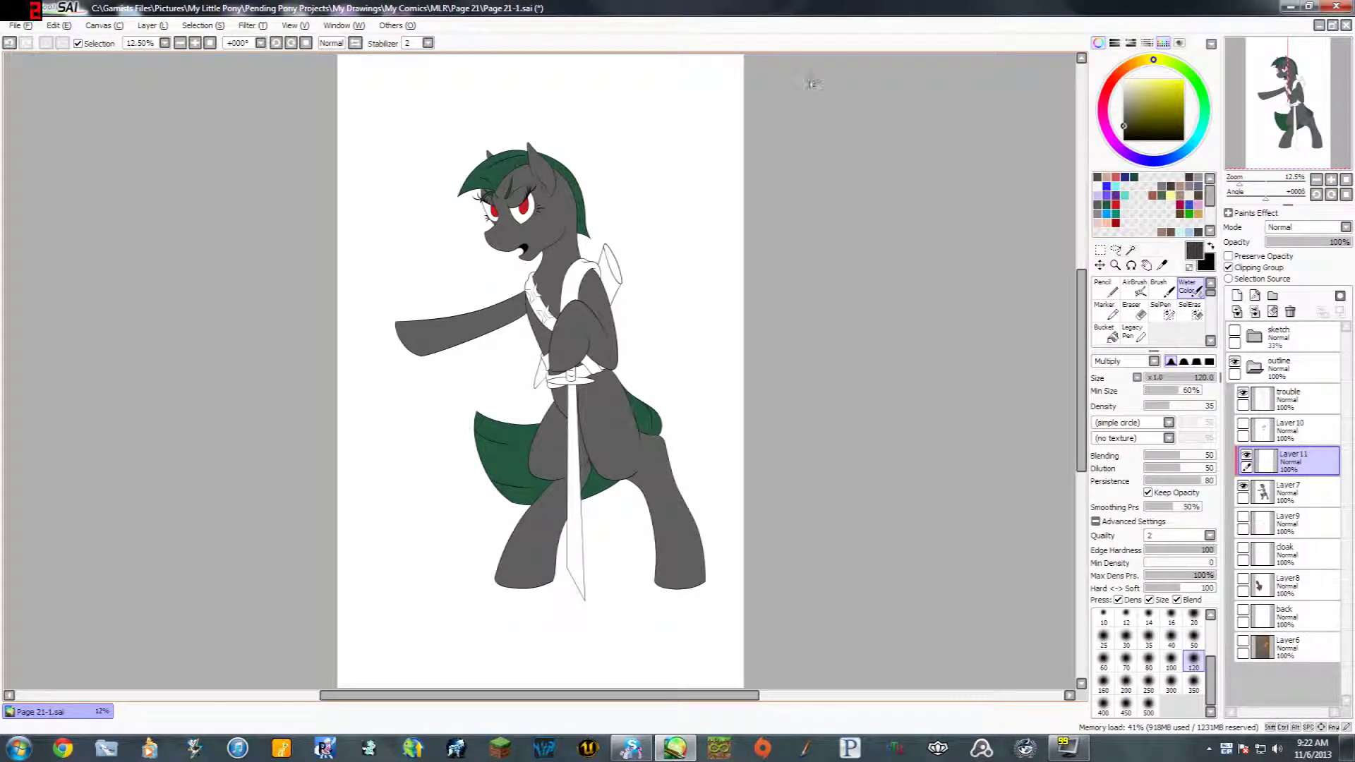
pyautogui.press('space')
pyautogui.moveTo(879, 321); pyautogui.dragTo(908, 327)
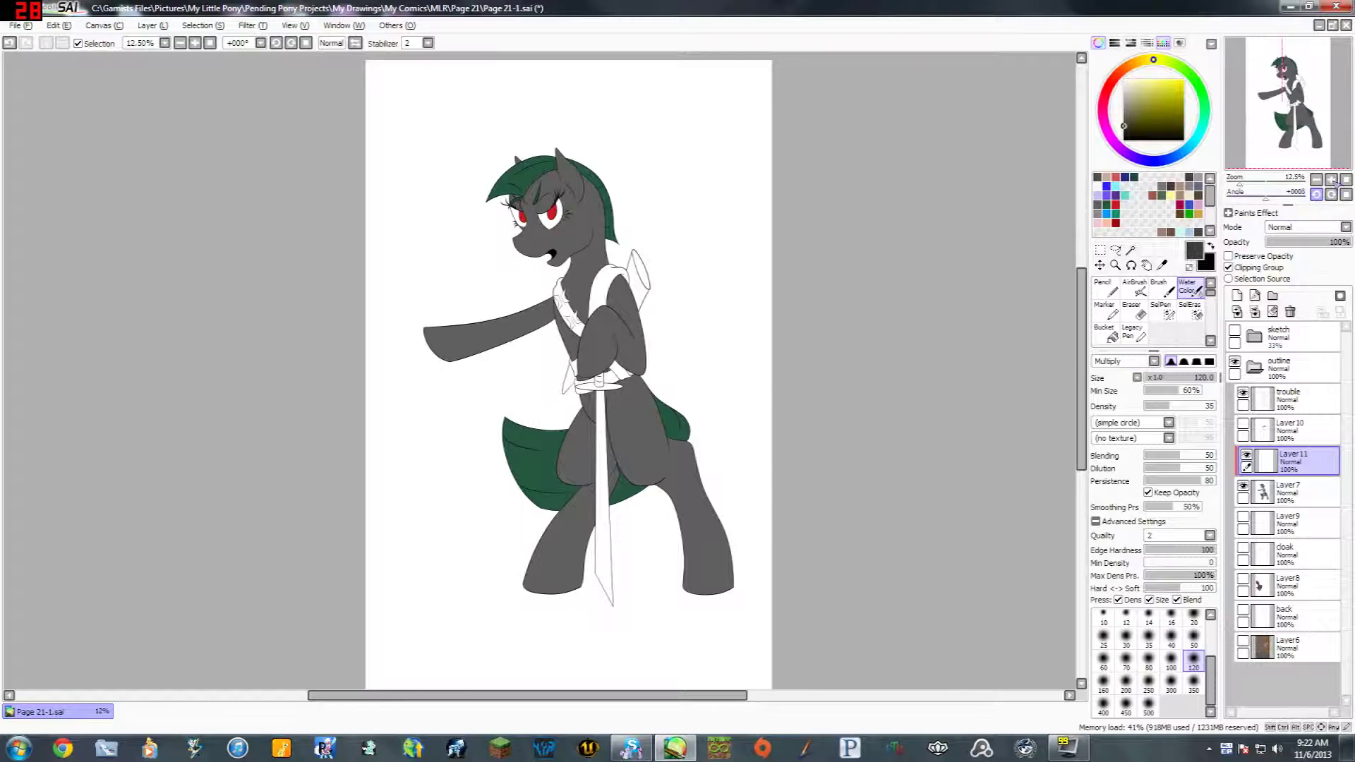
pyautogui.click(1331, 180)
pyautogui.press('space')
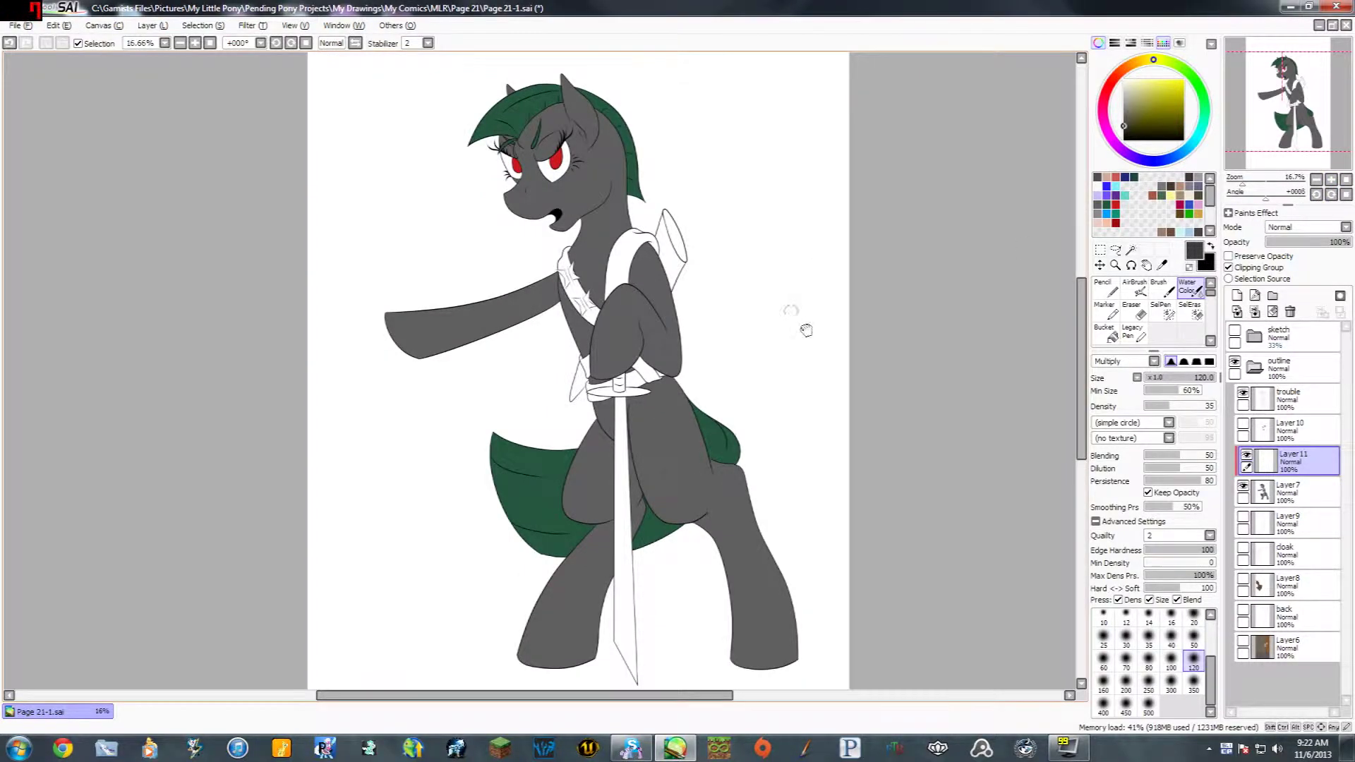
pyautogui.moveTo(805, 329); pyautogui.dragTo(899, 364)
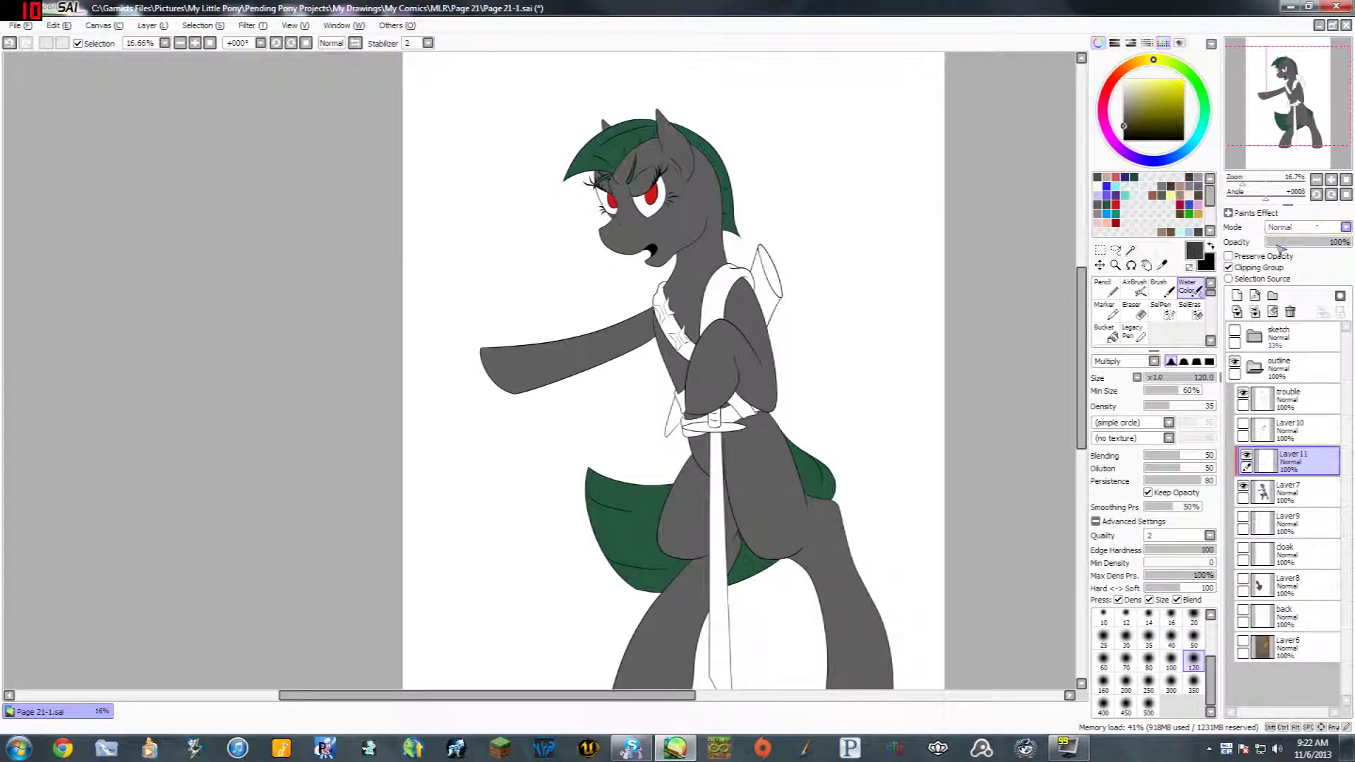
pyautogui.click(1287, 227)
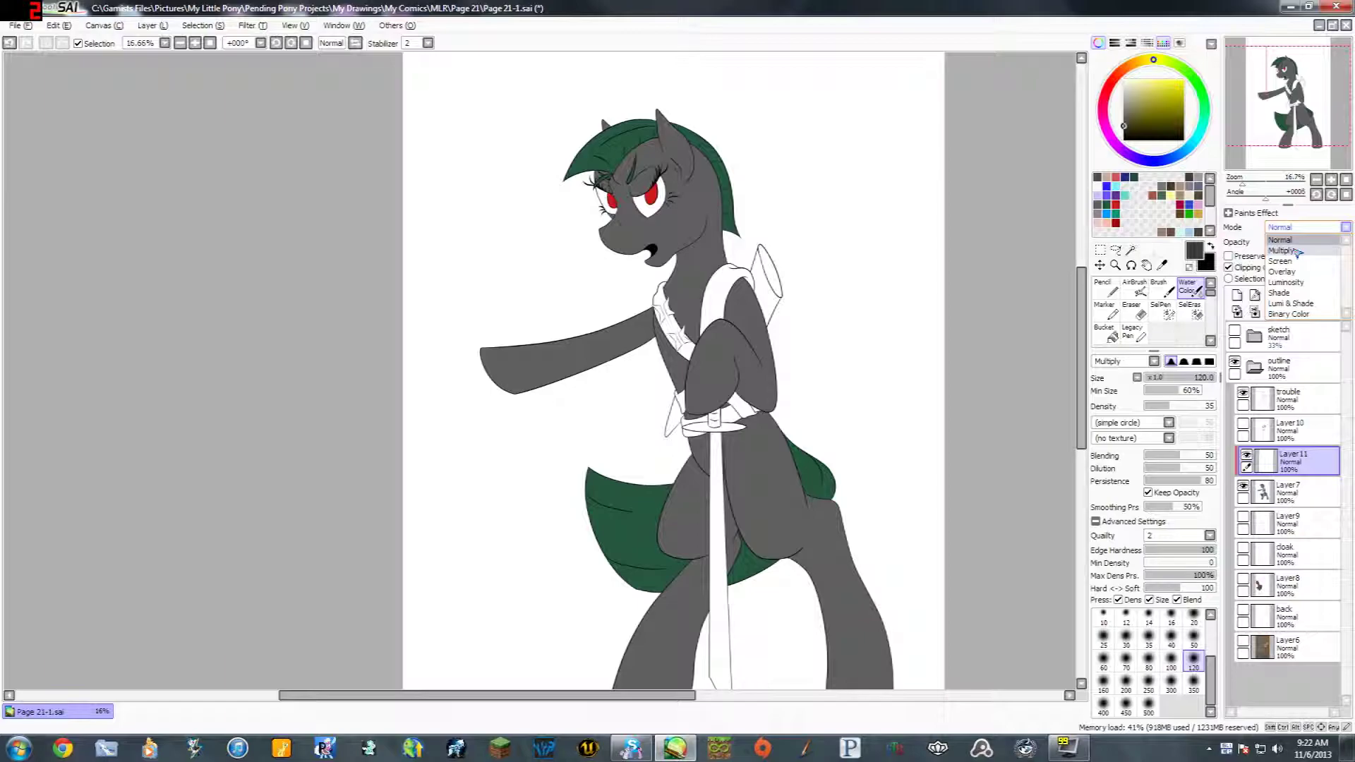
pyautogui.click(1296, 252)
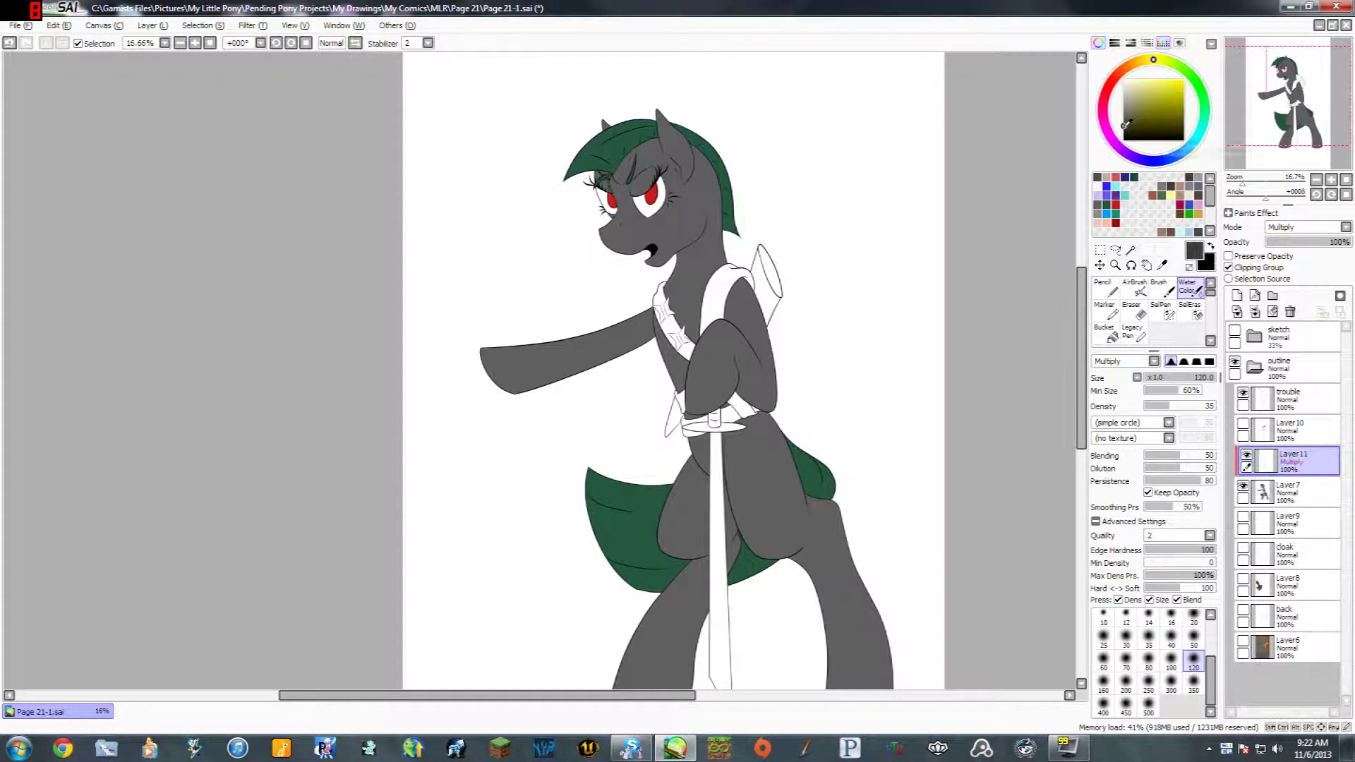
# Step: Choose a dark grey colour and fill the entire clipped Multiply layer with it using the Bucket
pyautogui.moveTo(1123, 128); pyautogui.dragTo(1124, 121)
pyautogui.click(1135, 124)
pyautogui.click(1142, 60)
pyautogui.click(1164, 93)
pyautogui.moveTo(1168, 89); pyautogui.dragTo(1157, 96)
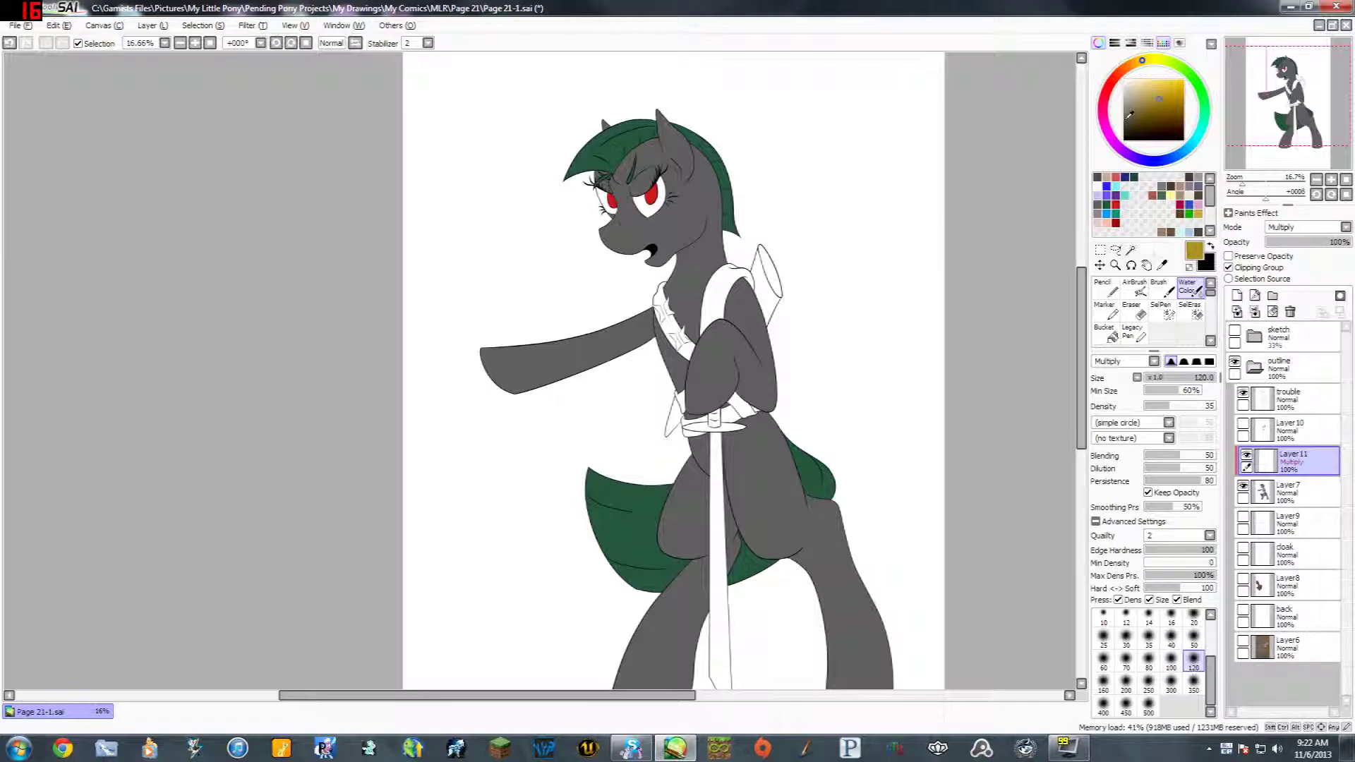
pyautogui.moveTo(1129, 115)
pyautogui.mouseDown()
pyautogui.moveTo(1122, 97)
pyautogui.moveTo(1120, 121)
pyautogui.mouseUp()
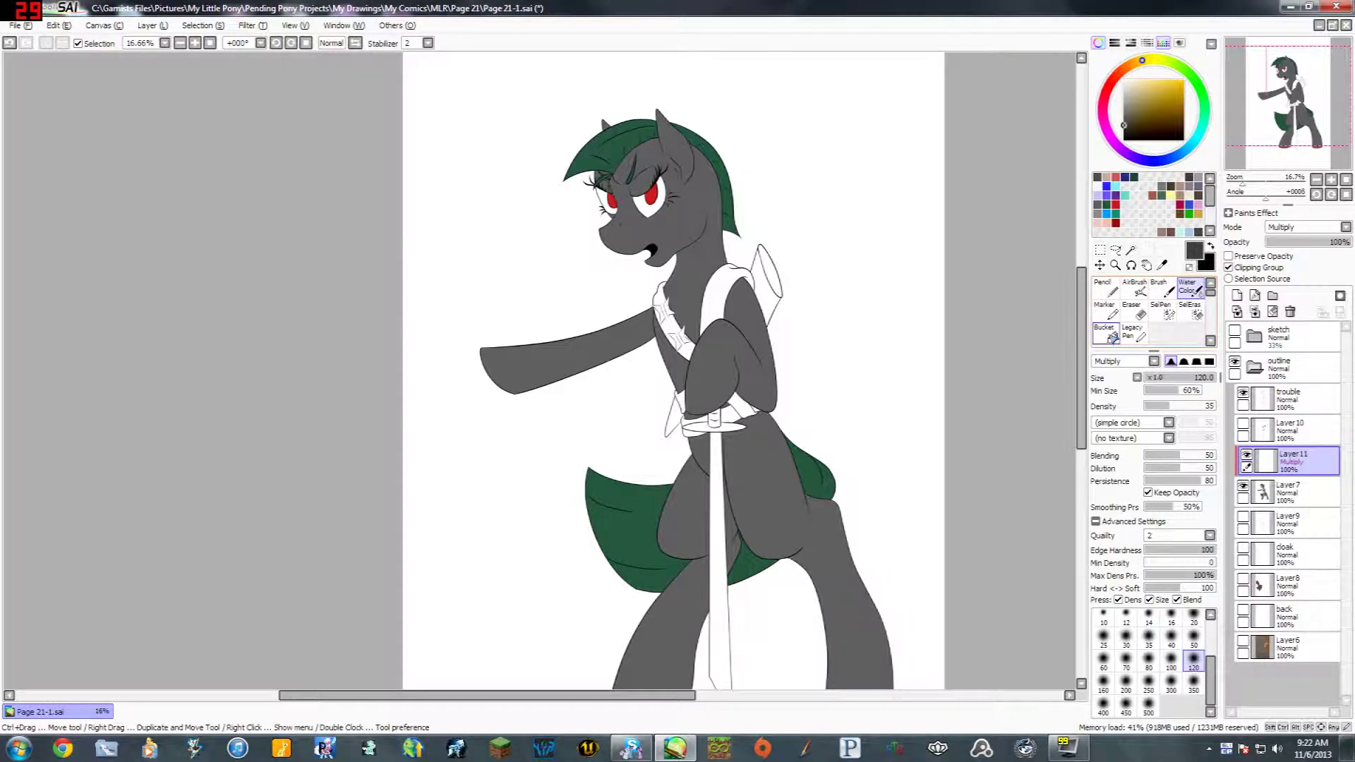
pyautogui.click(1112, 336)
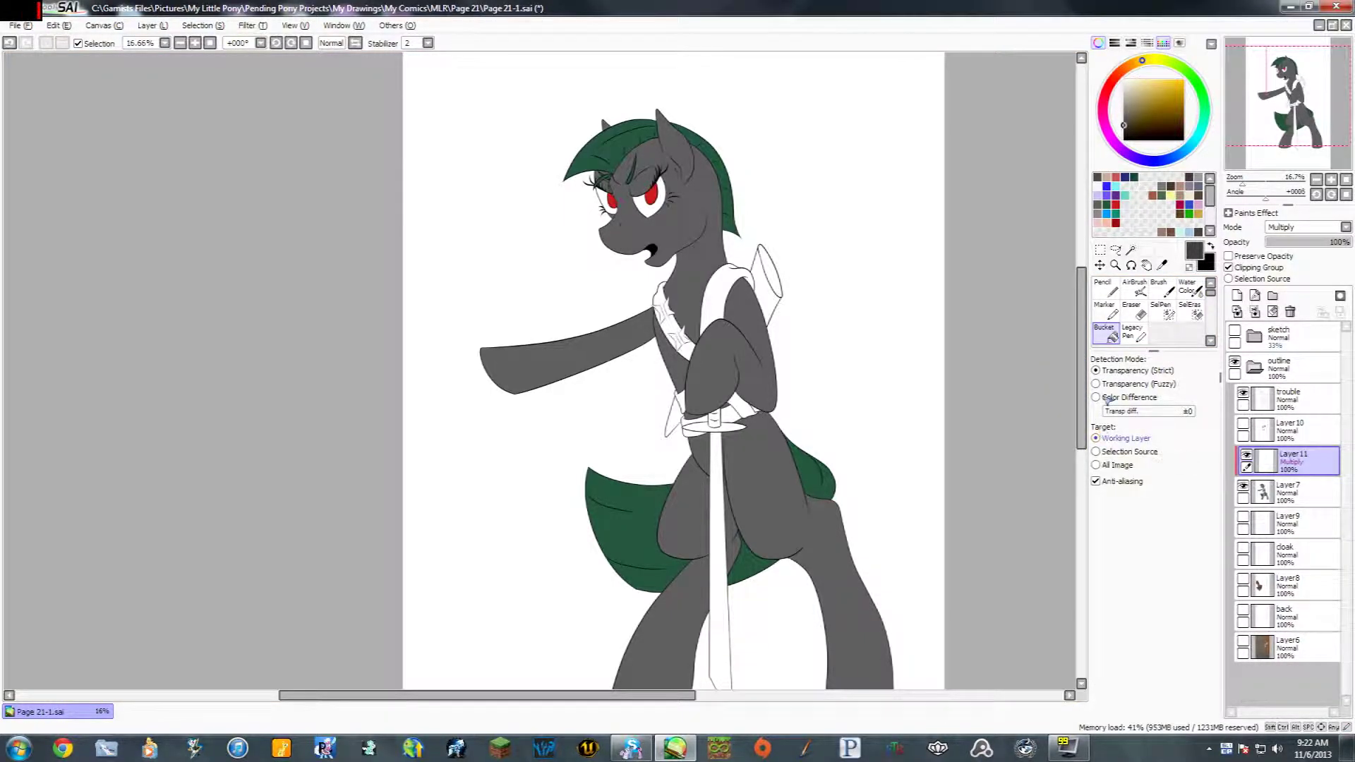
pyautogui.click(891, 340)
# Step: Lower the opacity of the filled Multiply layer to 50%
pyautogui.press('space')
pyautogui.moveTo(879, 339); pyautogui.dragTo(843, 305)
pyautogui.press('space')
pyautogui.moveTo(856, 364); pyautogui.dragTo(848, 356)
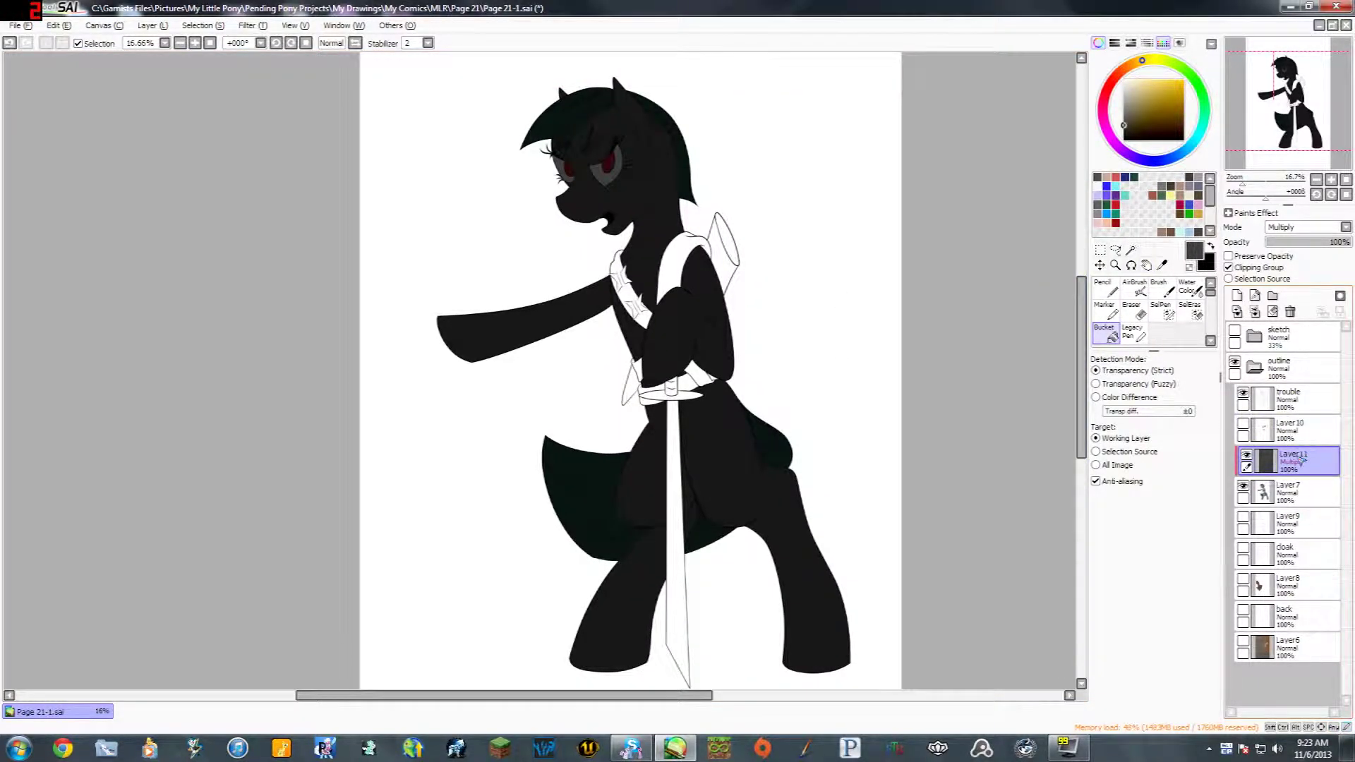
pyautogui.click(1308, 242)
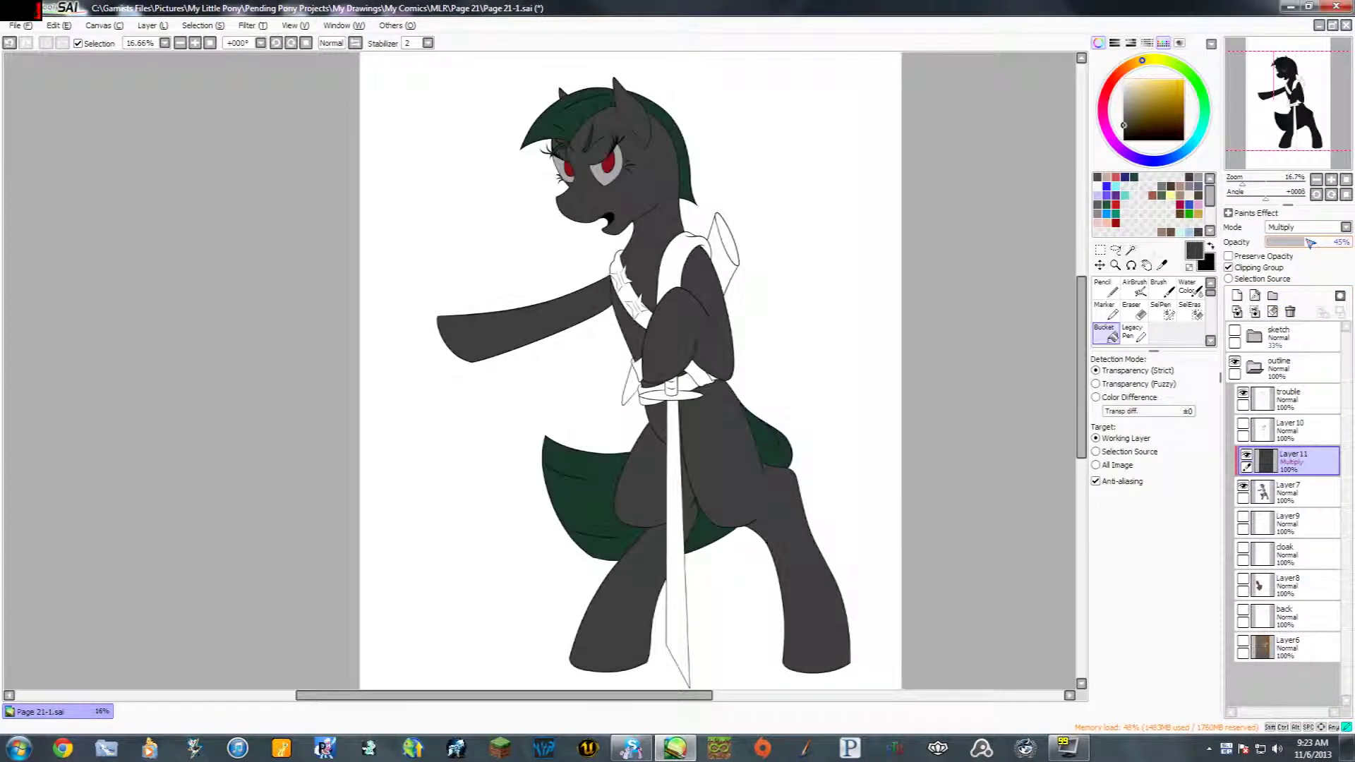
pyautogui.moveTo(1312, 243); pyautogui.dragTo(1314, 243)
pyautogui.press('space')
pyautogui.moveTo(934, 321); pyautogui.dragTo(992, 315)
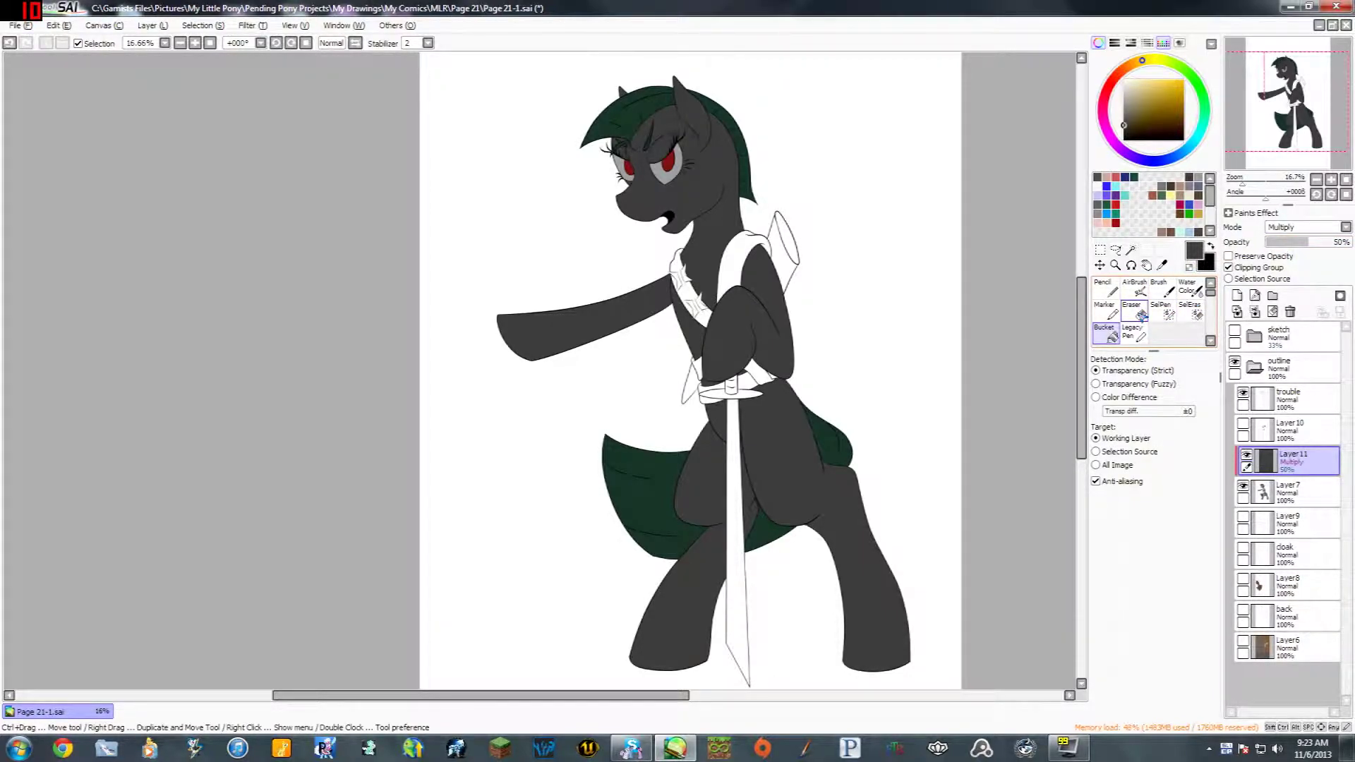
# Step: Switch to the Eraser and set its size to 100 for lightening the pony's head
pyautogui.click(1141, 315)
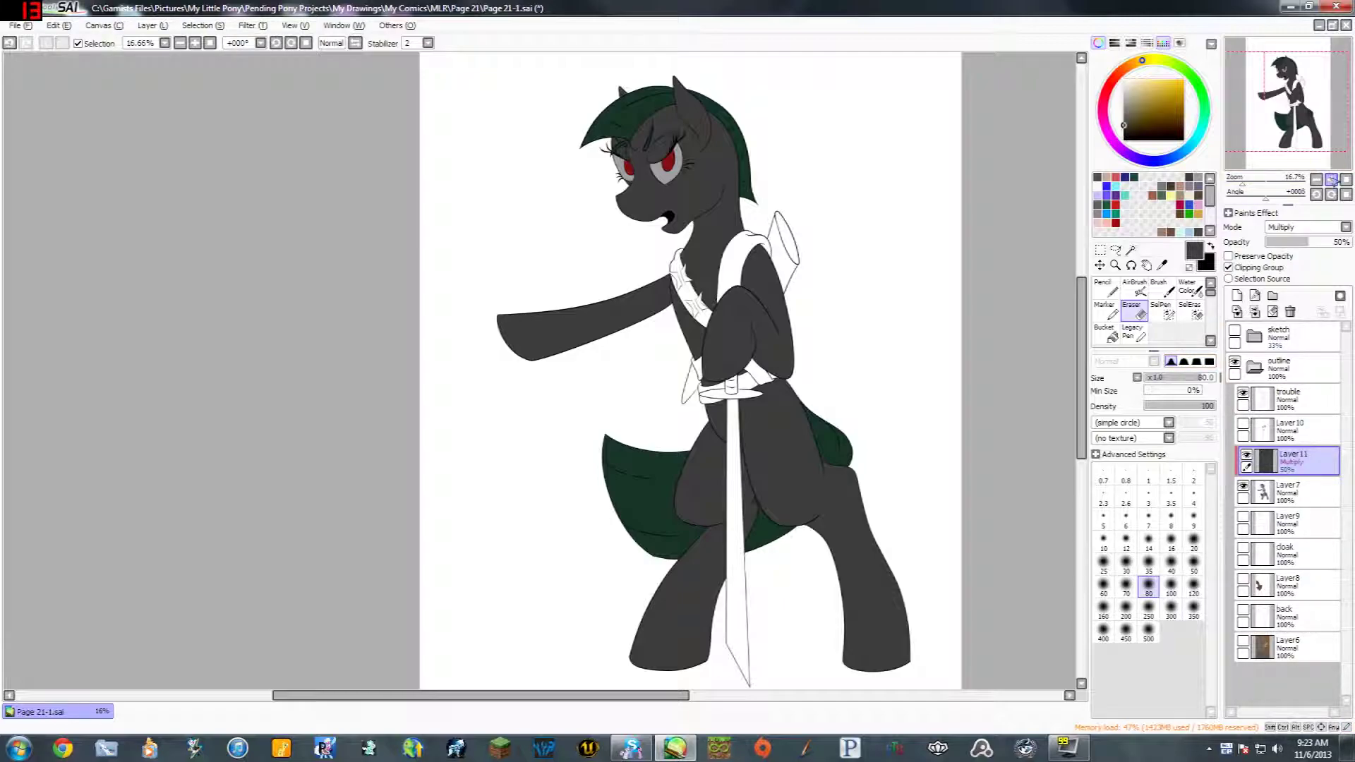
pyautogui.click(1331, 179)
pyautogui.click(1330, 179)
pyautogui.click(1331, 179)
pyautogui.press('space')
pyautogui.moveTo(987, 302); pyautogui.dragTo(872, 542)
pyautogui.moveTo(995, 143)
pyautogui.mouseDown()
pyautogui.moveTo(927, 318)
pyautogui.moveTo(956, 424)
pyautogui.mouseUp()
pyautogui.press('e')
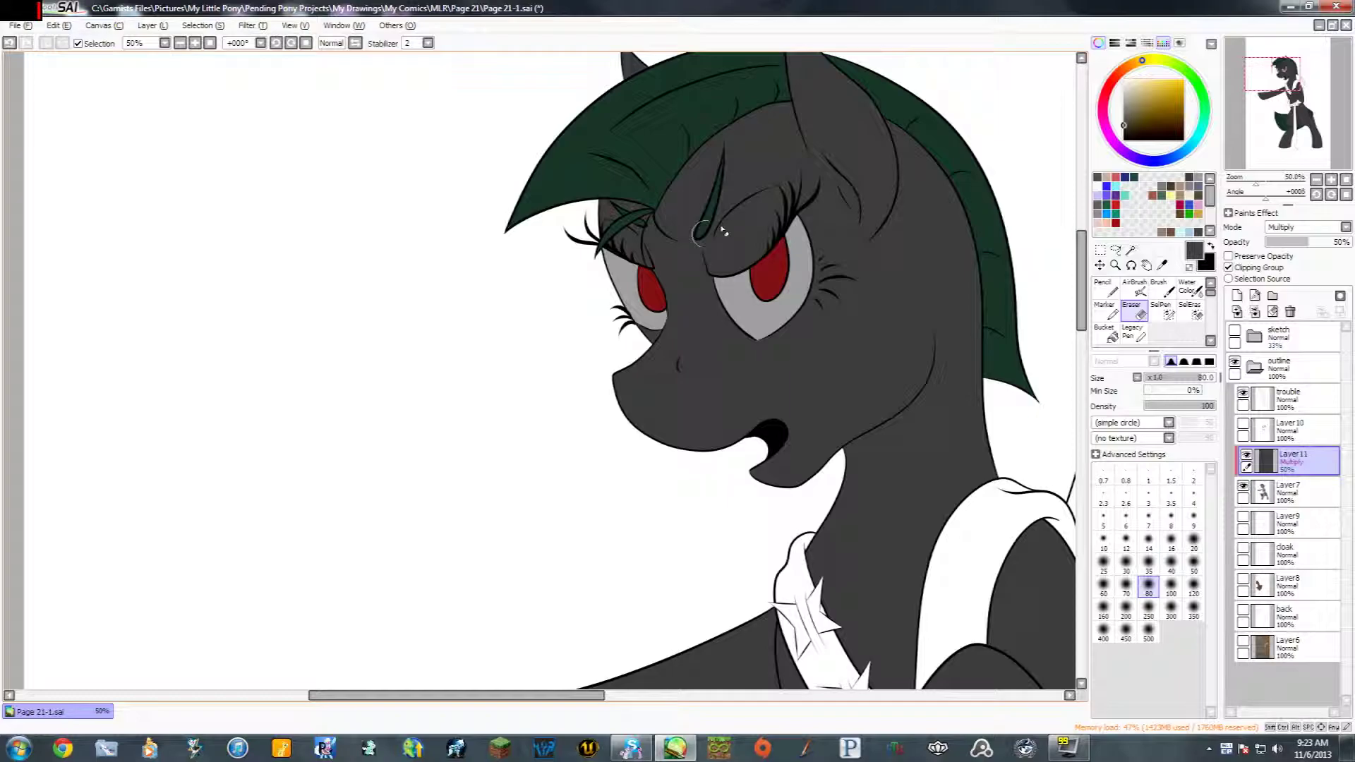
pyautogui.press(']')
pyautogui.press(']')
pyautogui.press(']')
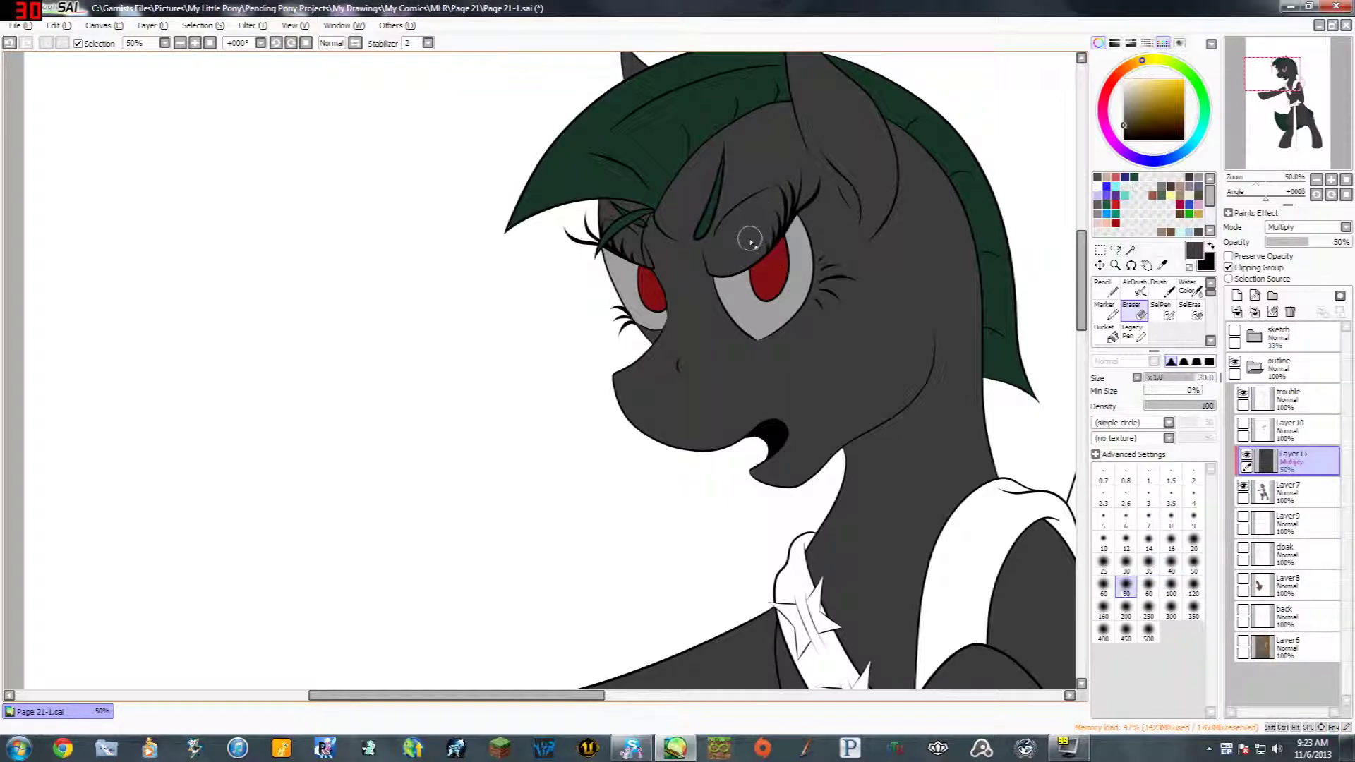
pyautogui.press(']')
pyautogui.press(']')
pyautogui.press('[')
pyautogui.press('[')
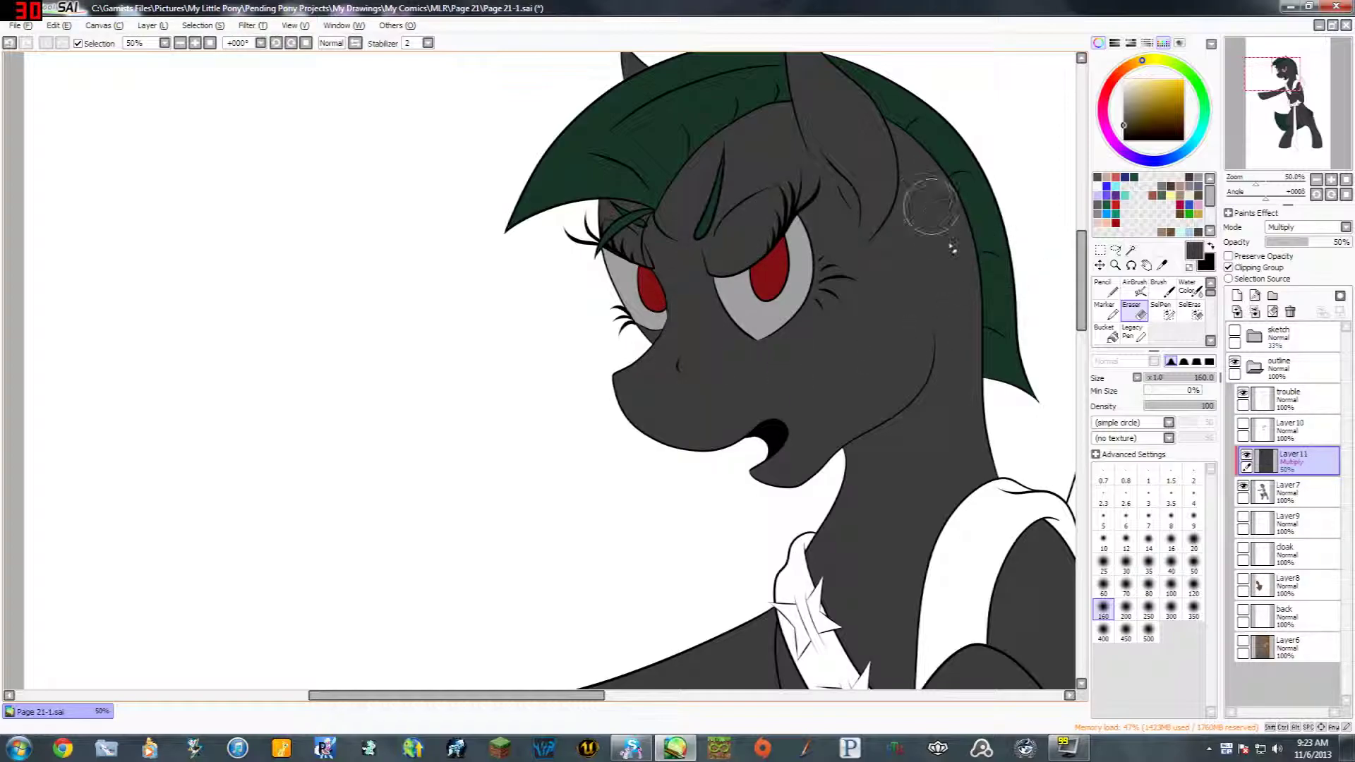
pyautogui.press('[')
pyautogui.press('[')
pyautogui.press(']')
pyautogui.press(']')
pyautogui.press(']')
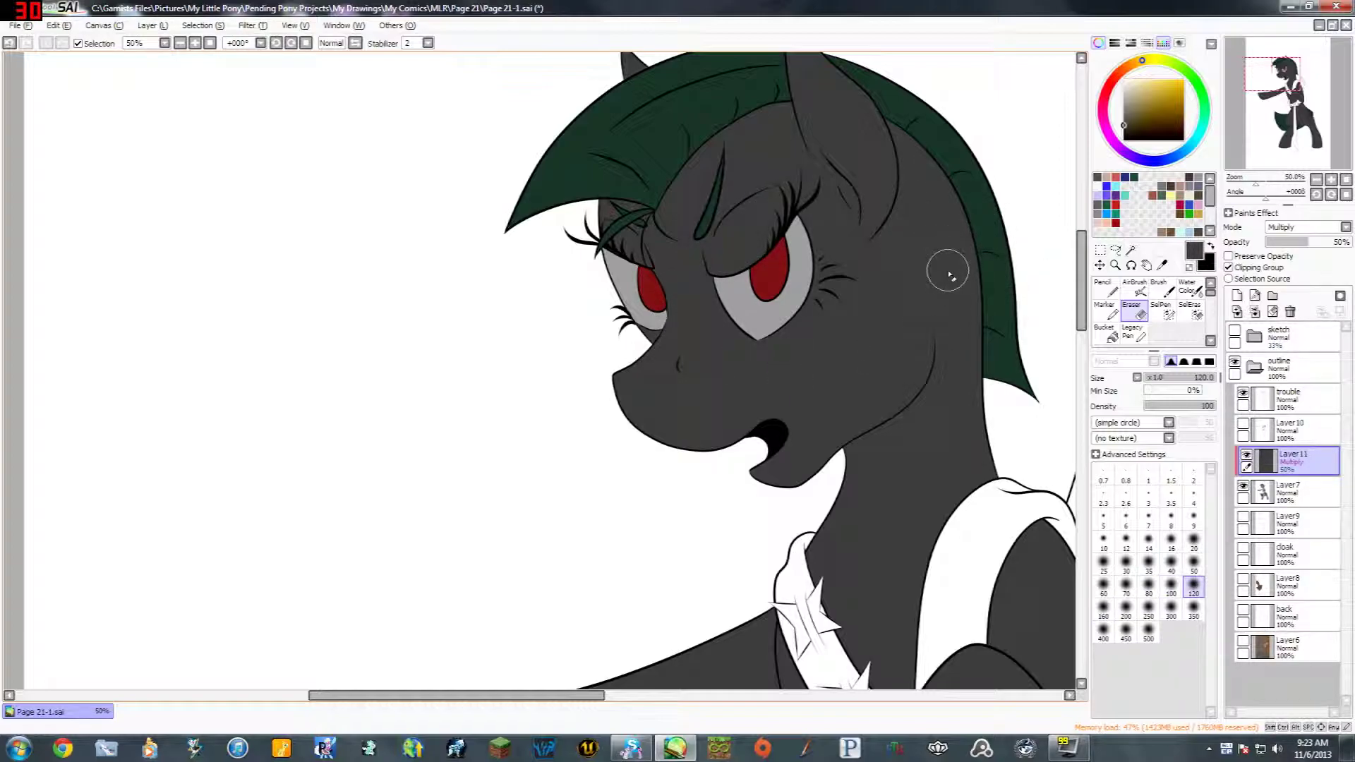
pyautogui.press('[')
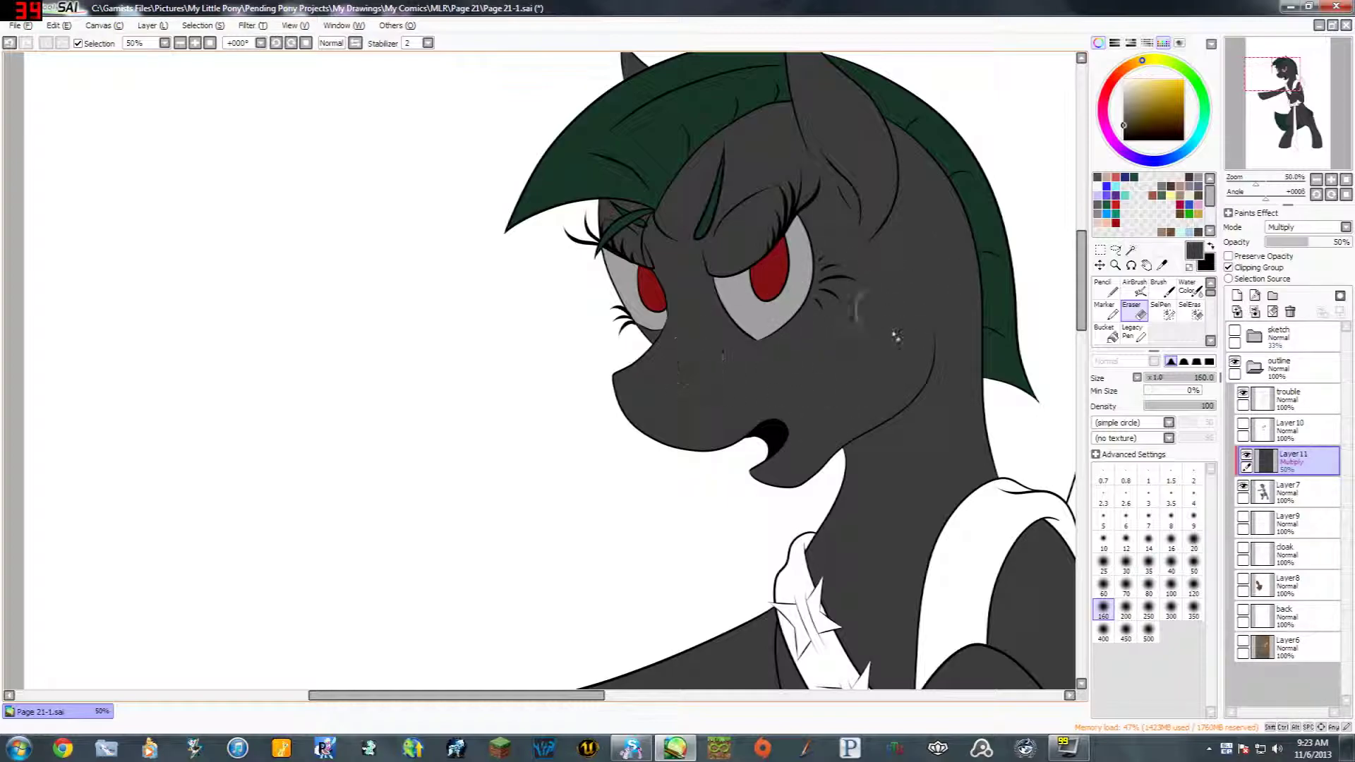
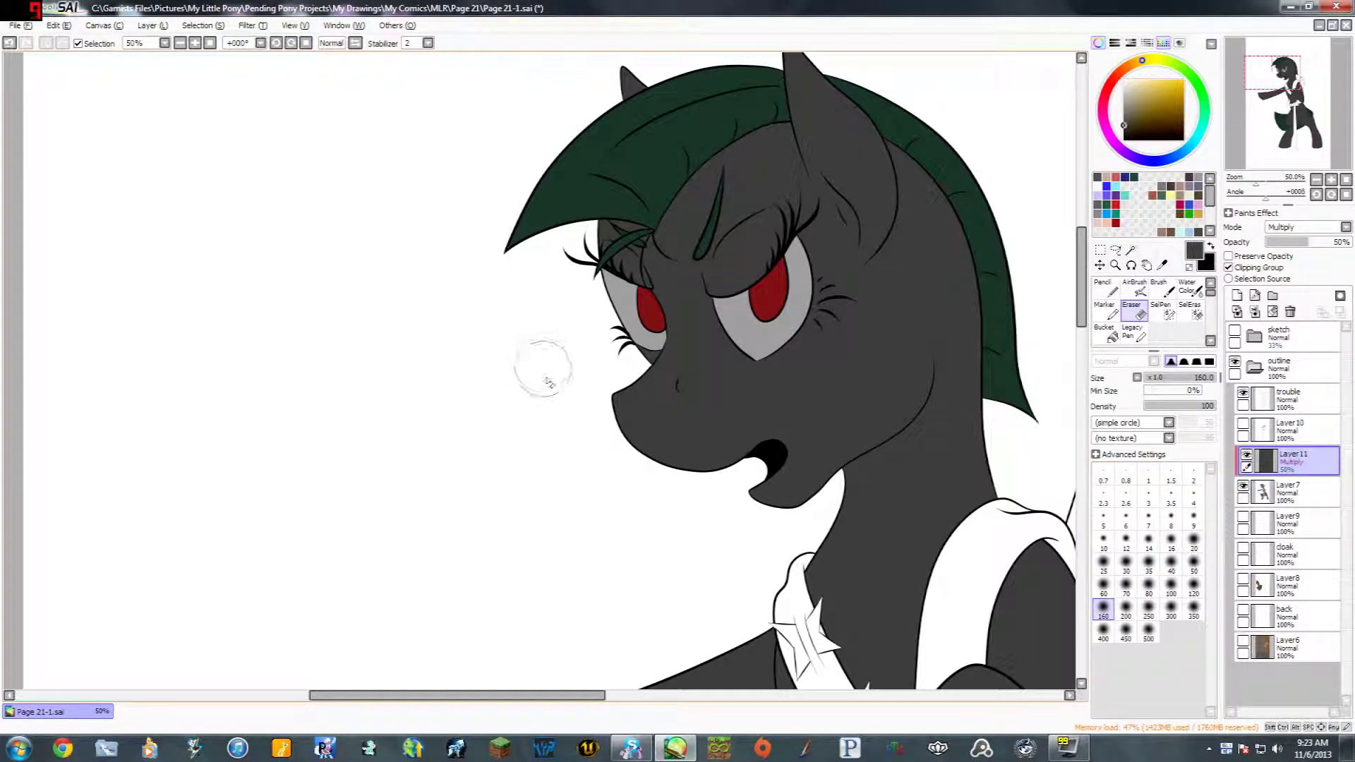
pyautogui.press('[')
pyautogui.press('[')
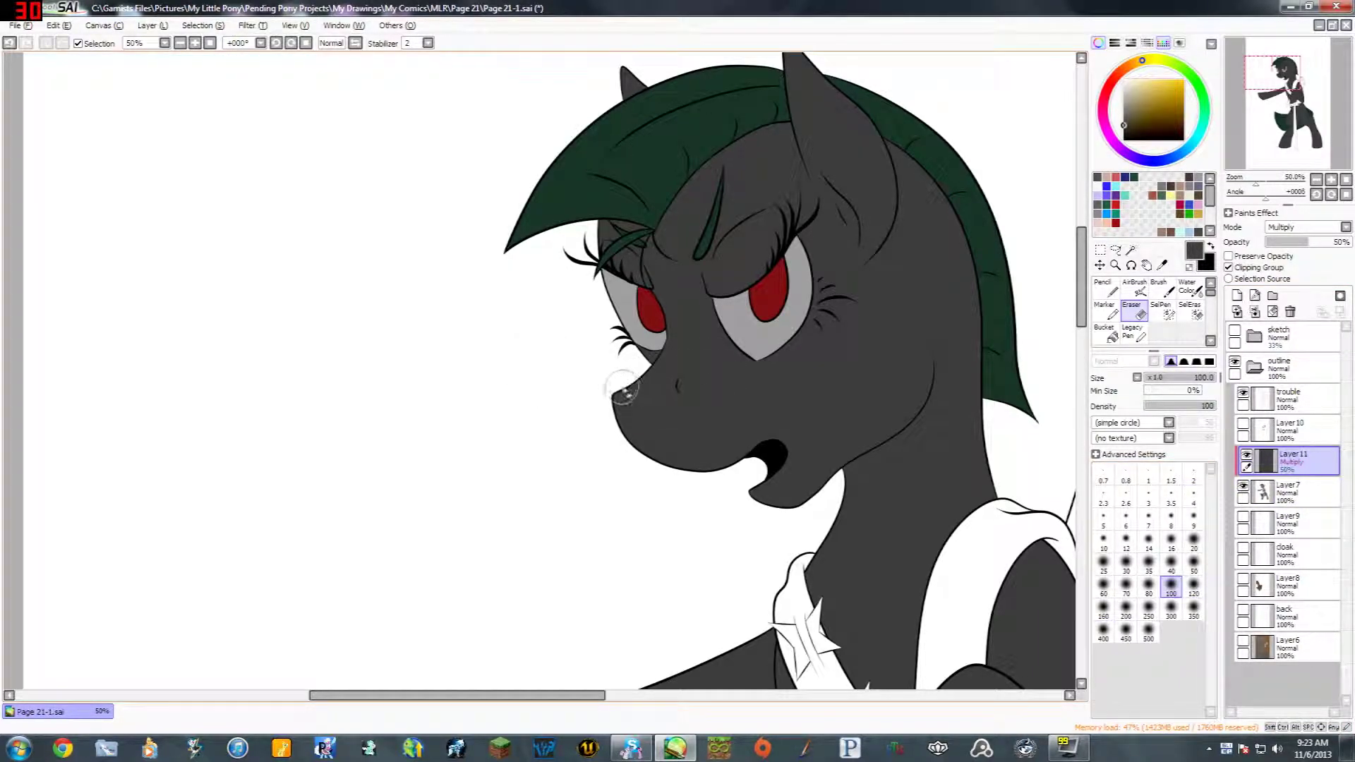
# Step: Erase the Multiply shading along the bridge of the nose up between the eyebrows and across the front of the muzzle
pyautogui.moveTo(666, 388); pyautogui.dragTo(688, 340)
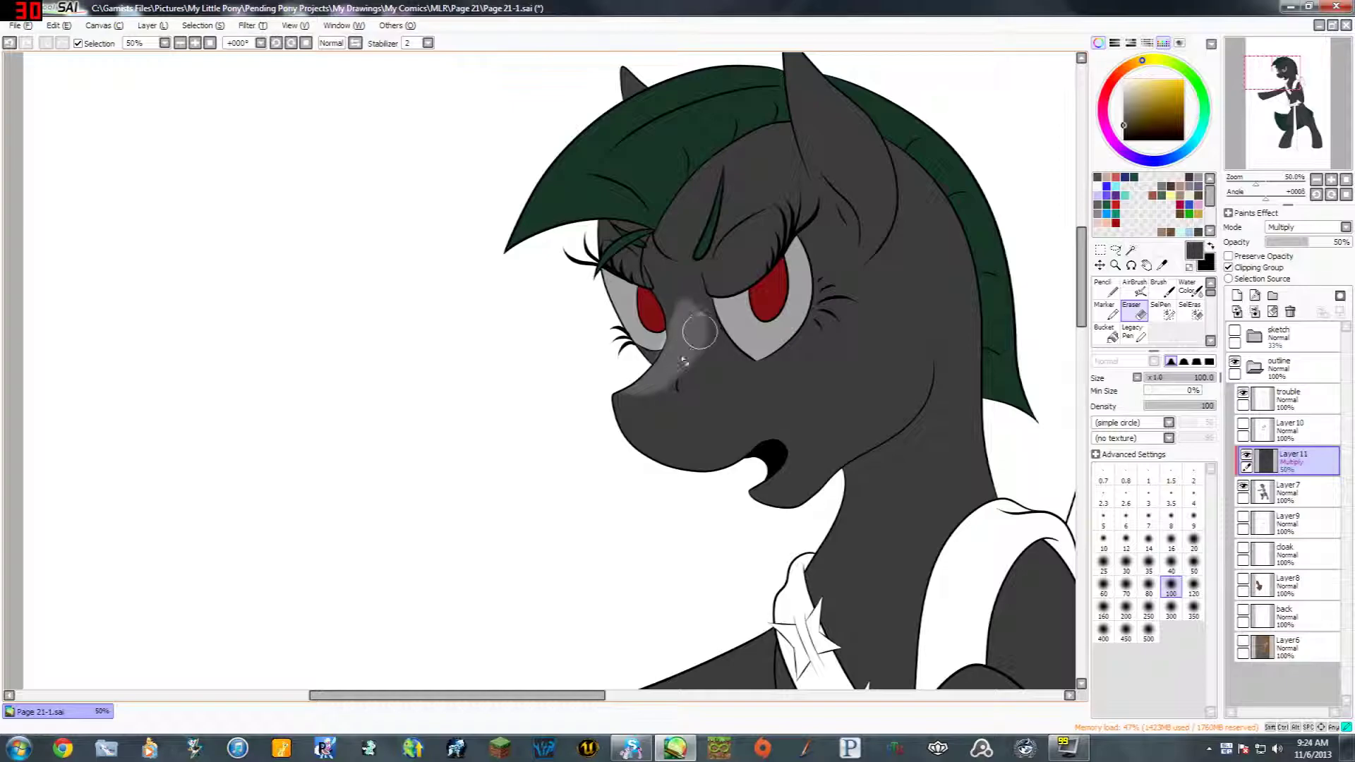
pyautogui.moveTo(692, 309)
pyautogui.mouseDown()
pyautogui.moveTo(666, 274)
pyautogui.moveTo(677, 263)
pyautogui.mouseUp()
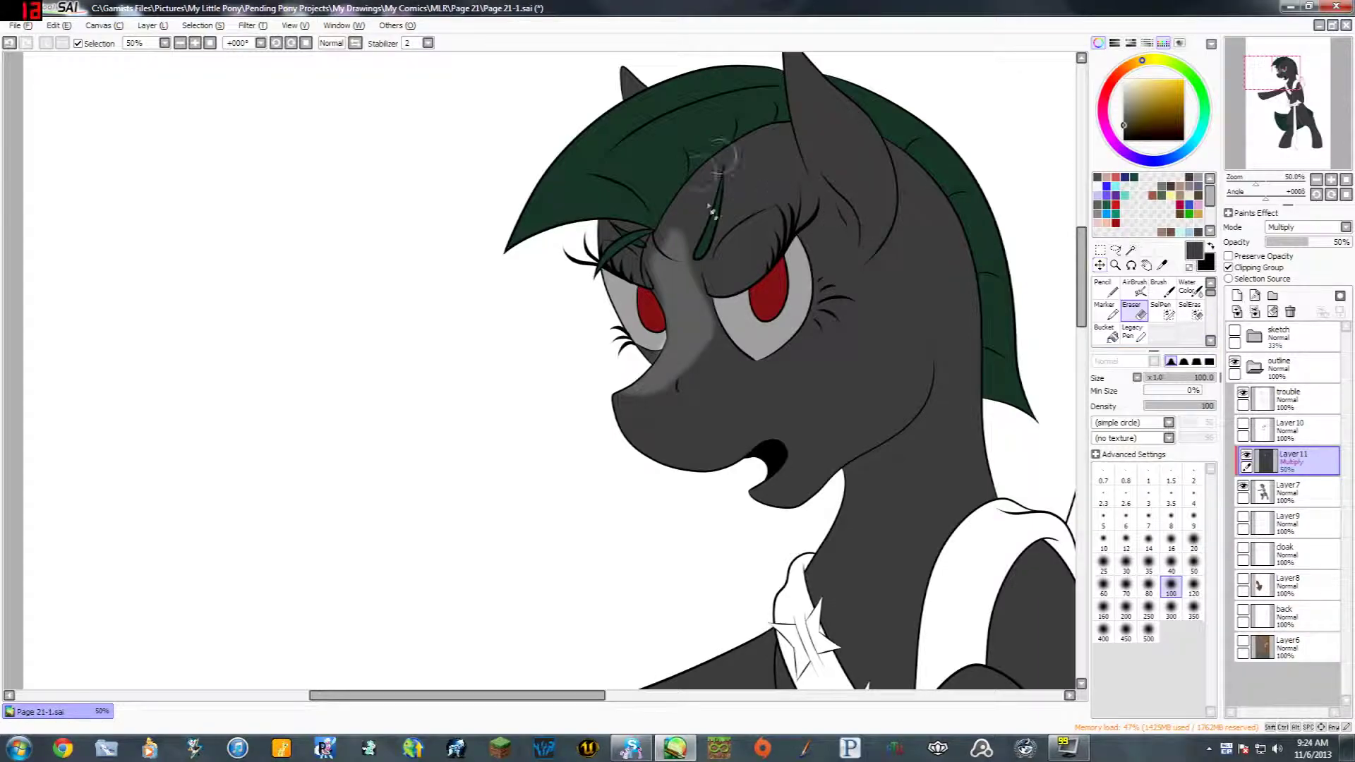
pyautogui.moveTo(679, 242); pyautogui.dragTo(693, 306)
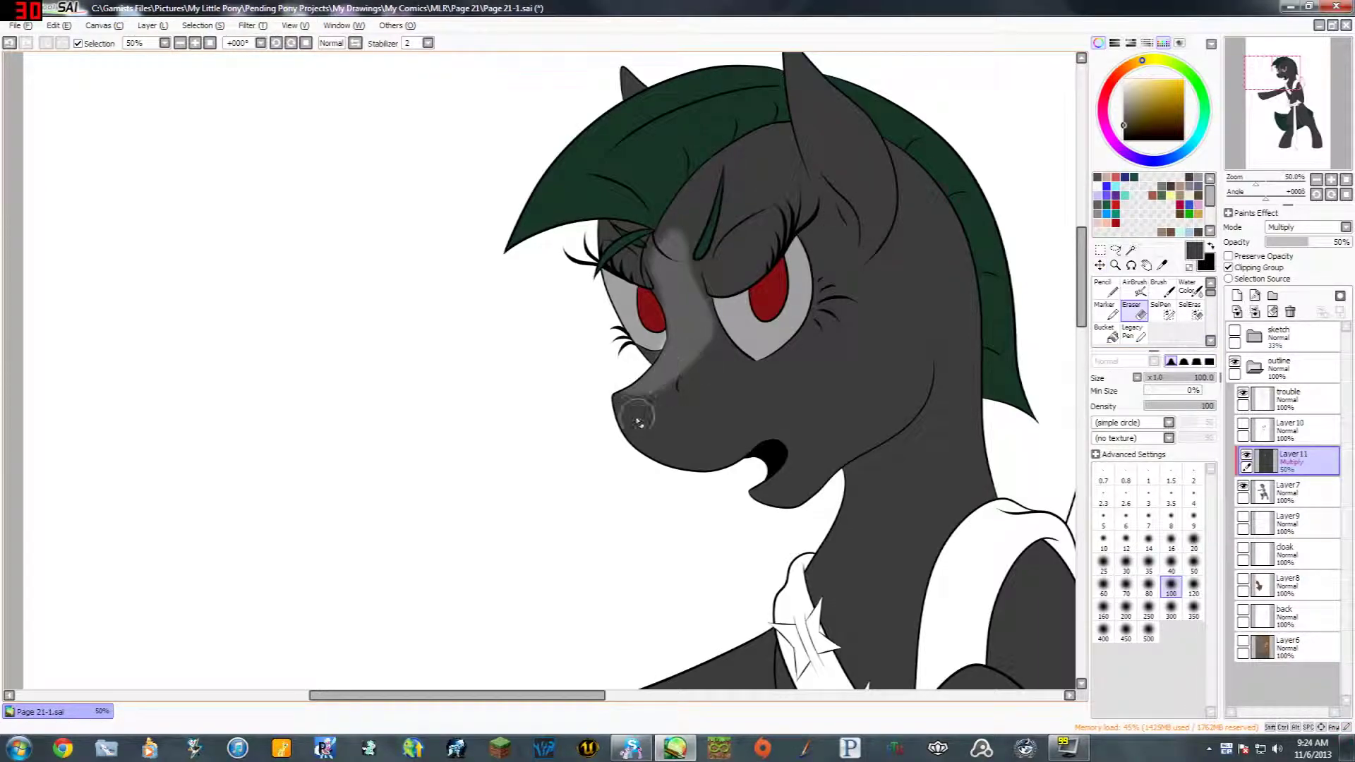
pyautogui.moveTo(622, 410)
pyautogui.mouseDown()
pyautogui.moveTo(682, 411)
pyautogui.moveTo(720, 451)
pyautogui.moveTo(658, 421)
pyautogui.moveTo(642, 442)
pyautogui.moveTo(679, 453)
pyautogui.moveTo(641, 411)
pyautogui.mouseUp()
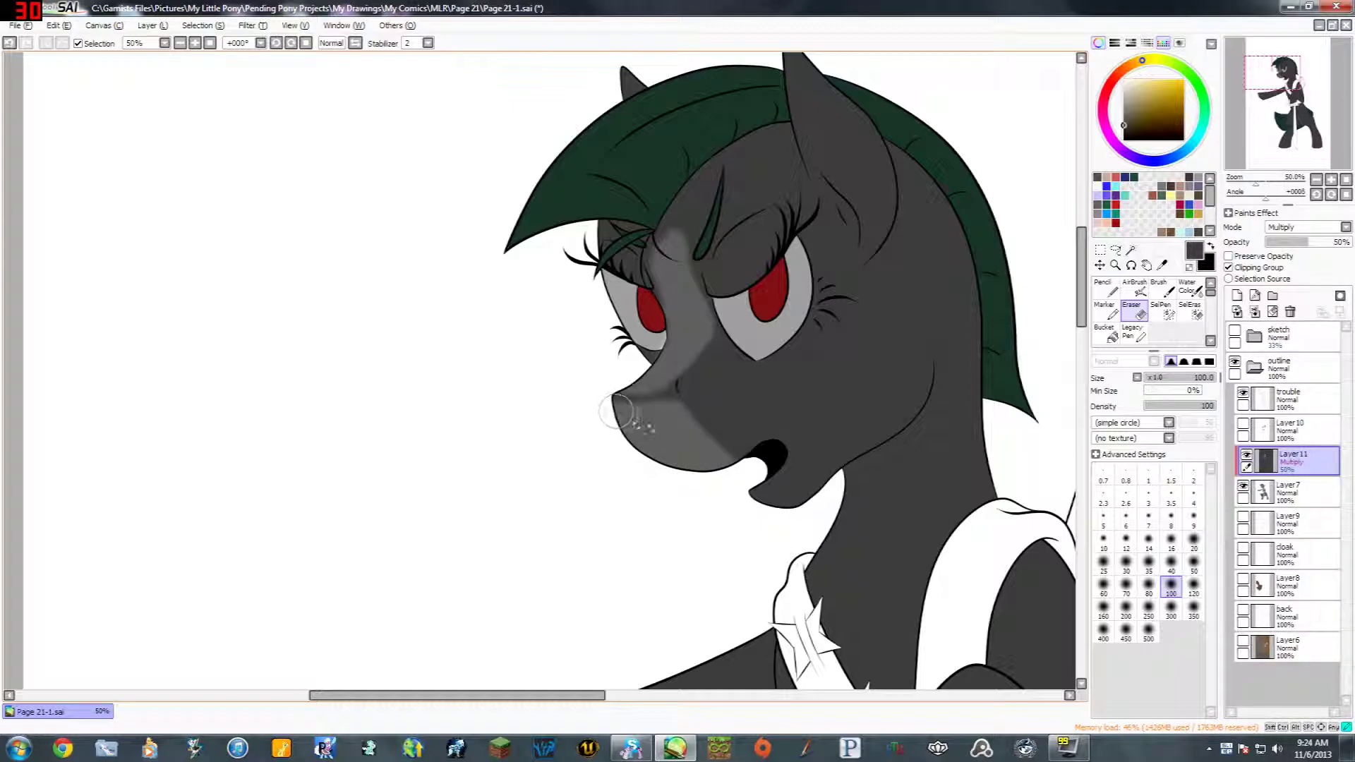
# Step: Examine the whole pony to judge the highlights erased on its face
pyautogui.moveTo(781, 484); pyautogui.dragTo(788, 422)
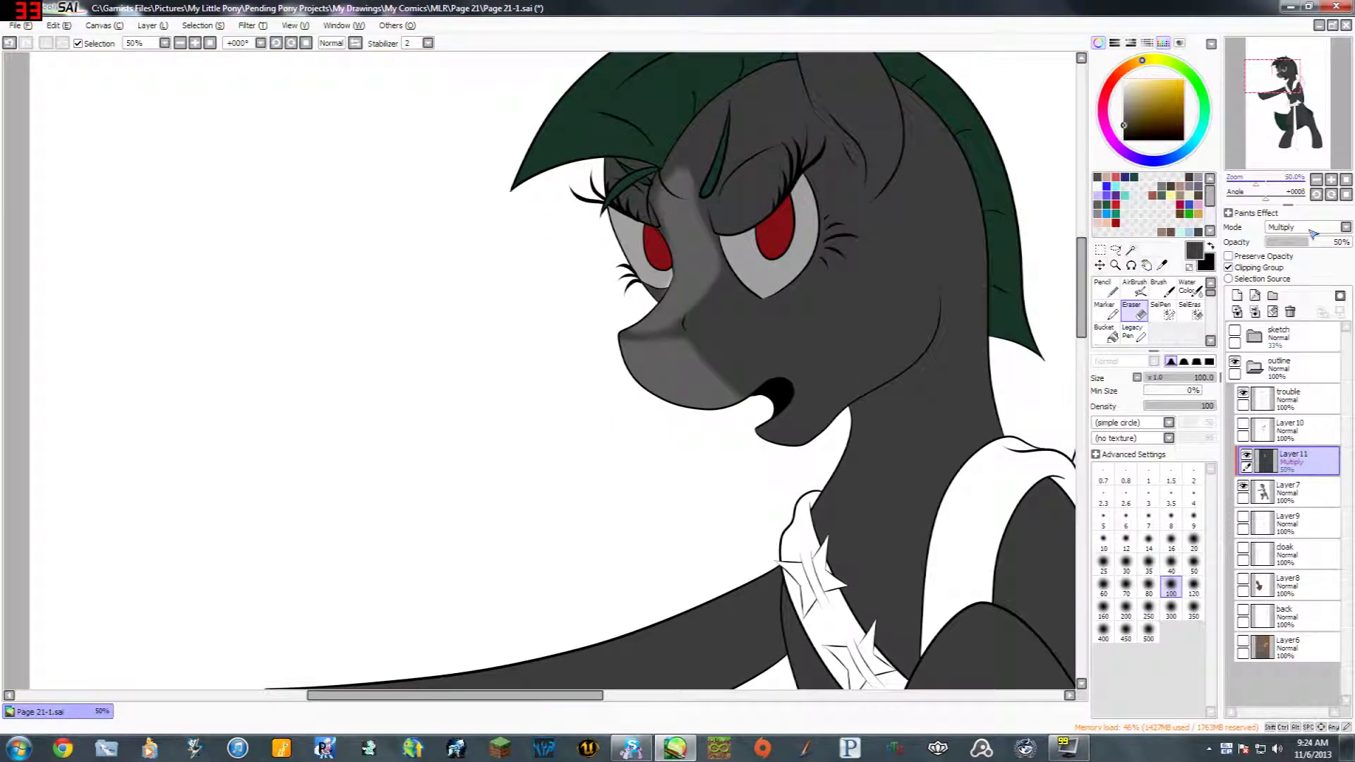
pyautogui.click(1316, 181)
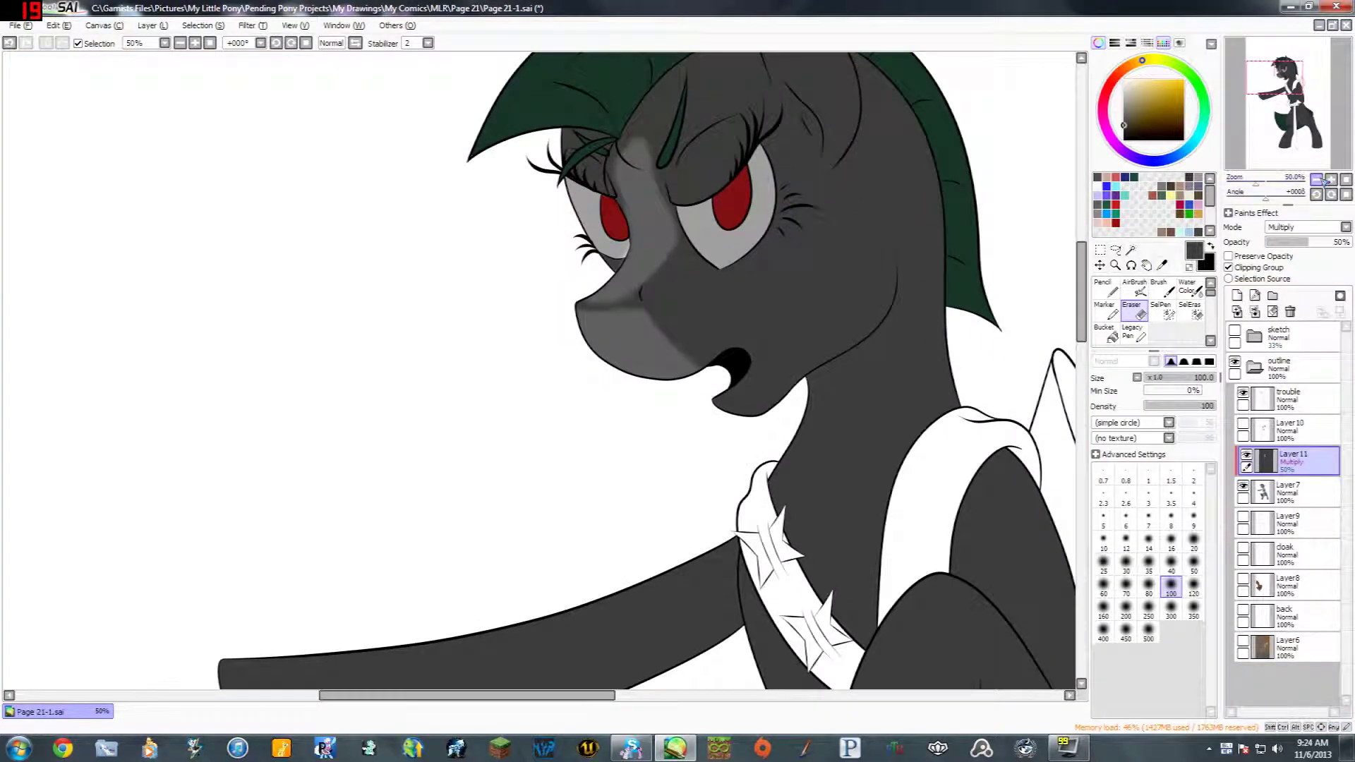
pyautogui.click(1316, 181)
pyautogui.click(1317, 181)
pyautogui.click(1317, 181)
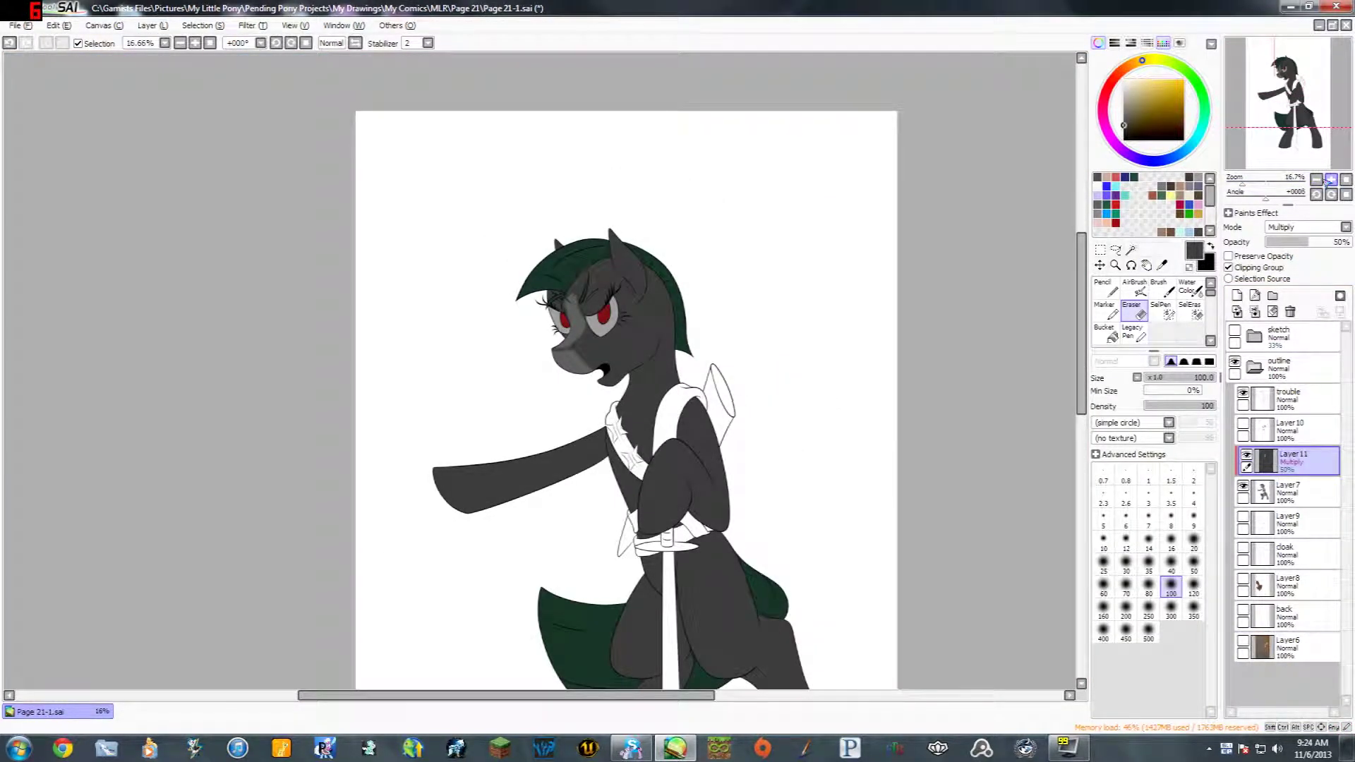
pyautogui.click(1330, 180)
pyautogui.click(1345, 179)
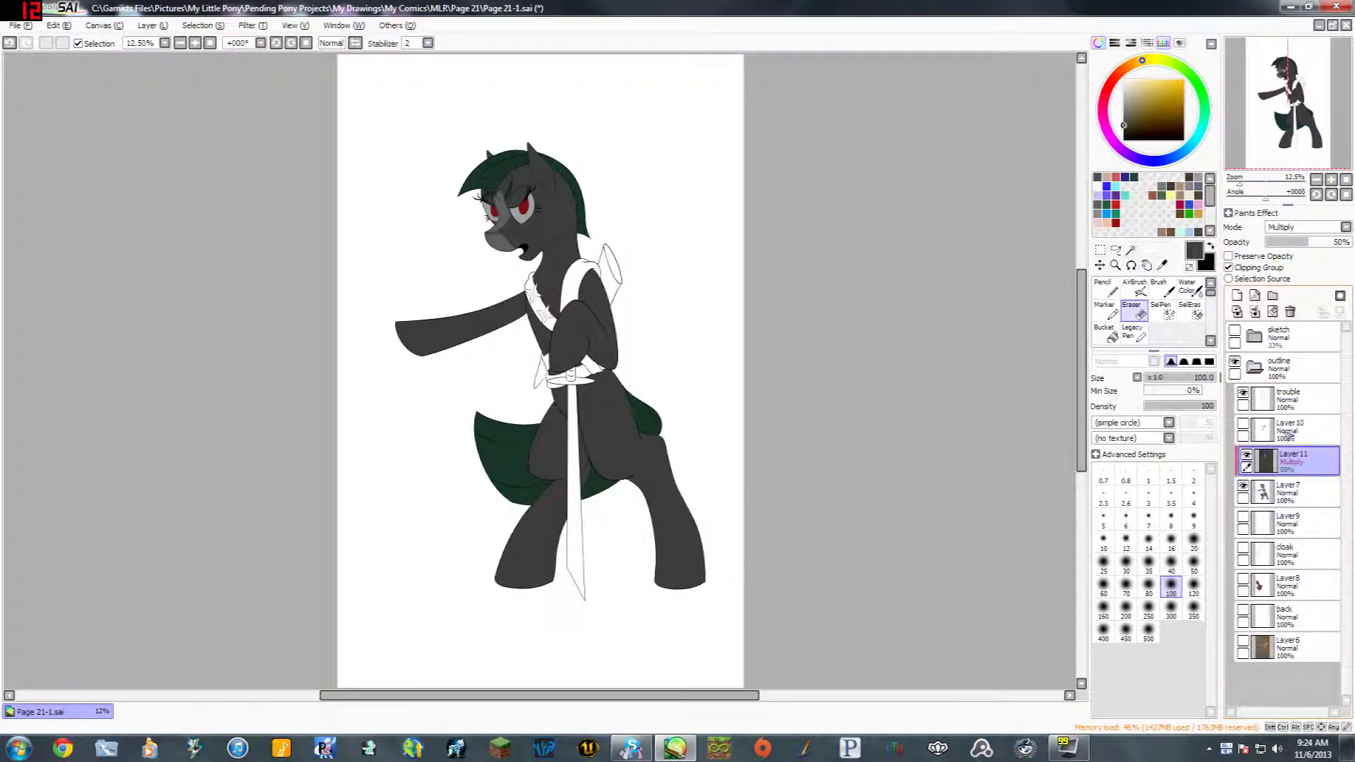
# Step: Erase the Multiply shading on the pony's chin below the open mouth
pyautogui.click(1330, 179)
pyautogui.click(1331, 179)
pyautogui.click(1331, 179)
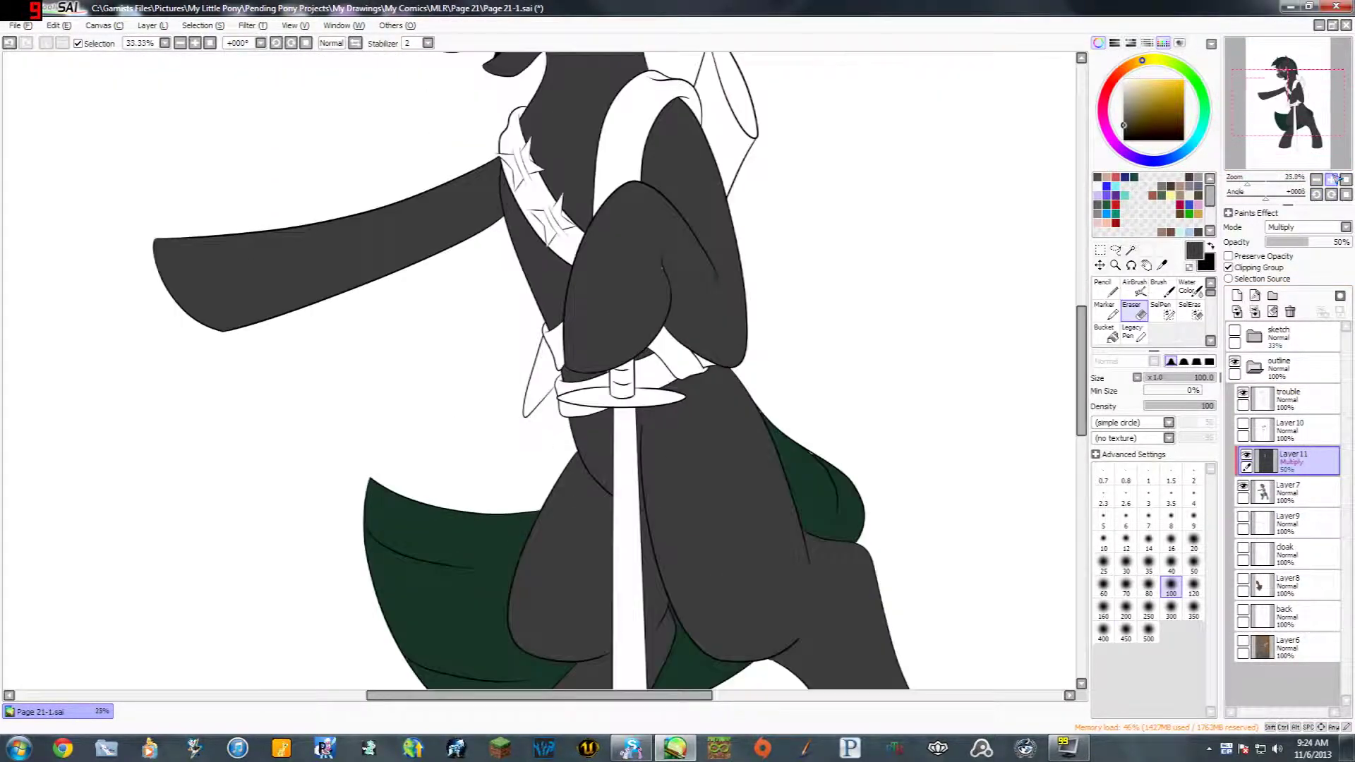
pyautogui.click(1331, 179)
pyautogui.press('space')
pyautogui.moveTo(765, 278); pyautogui.dragTo(972, 679)
pyautogui.press('e')
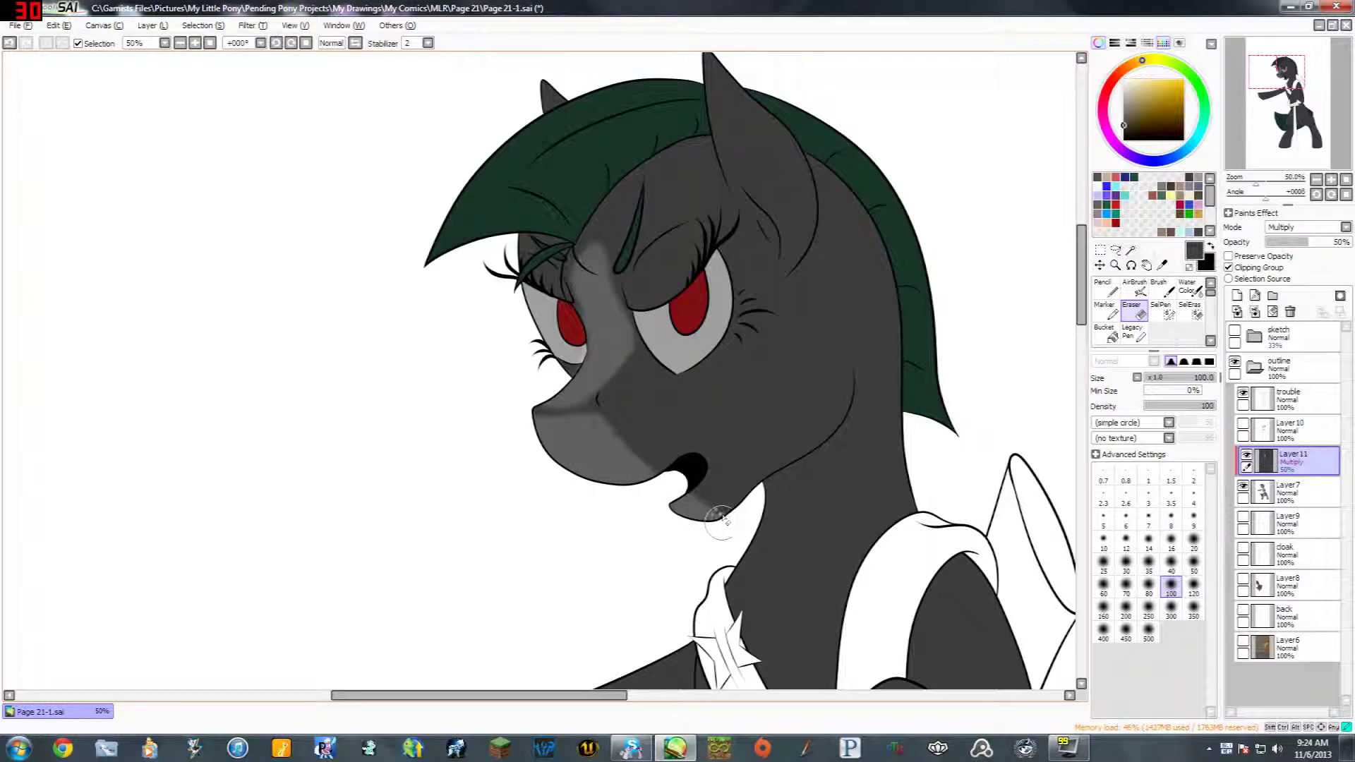
# Step: Make the hidden layers Layer6, back, Layer8, cloak, Layer9 and Layer10 visible
pyautogui.click(1243, 641)
pyautogui.click(1243, 610)
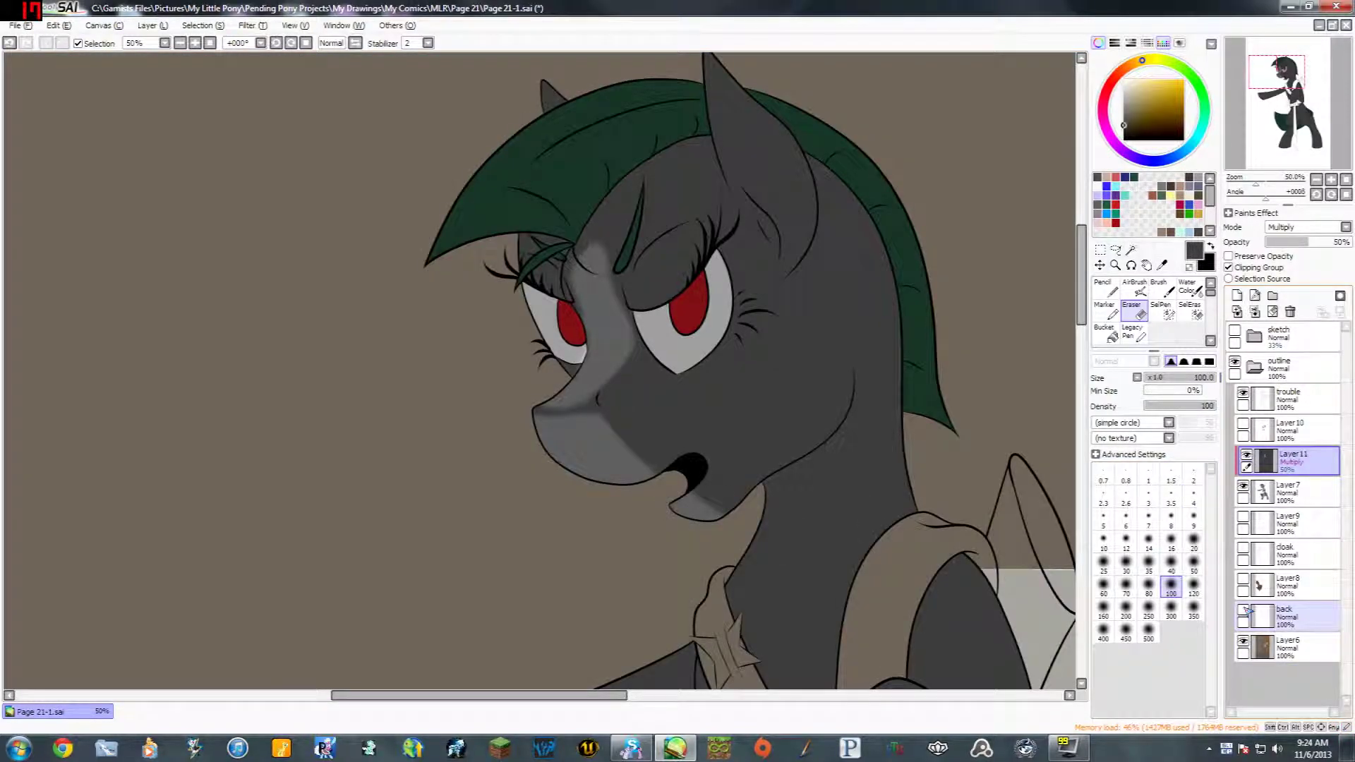
pyautogui.click(1243, 578)
pyautogui.click(1243, 548)
pyautogui.click(1243, 516)
pyautogui.click(1243, 423)
# Step: Examine the pony's shading against the full coloured page with its background and props
pyautogui.moveTo(903, 533); pyautogui.dragTo(890, 418)
pyautogui.press('e')
pyautogui.click(1317, 179)
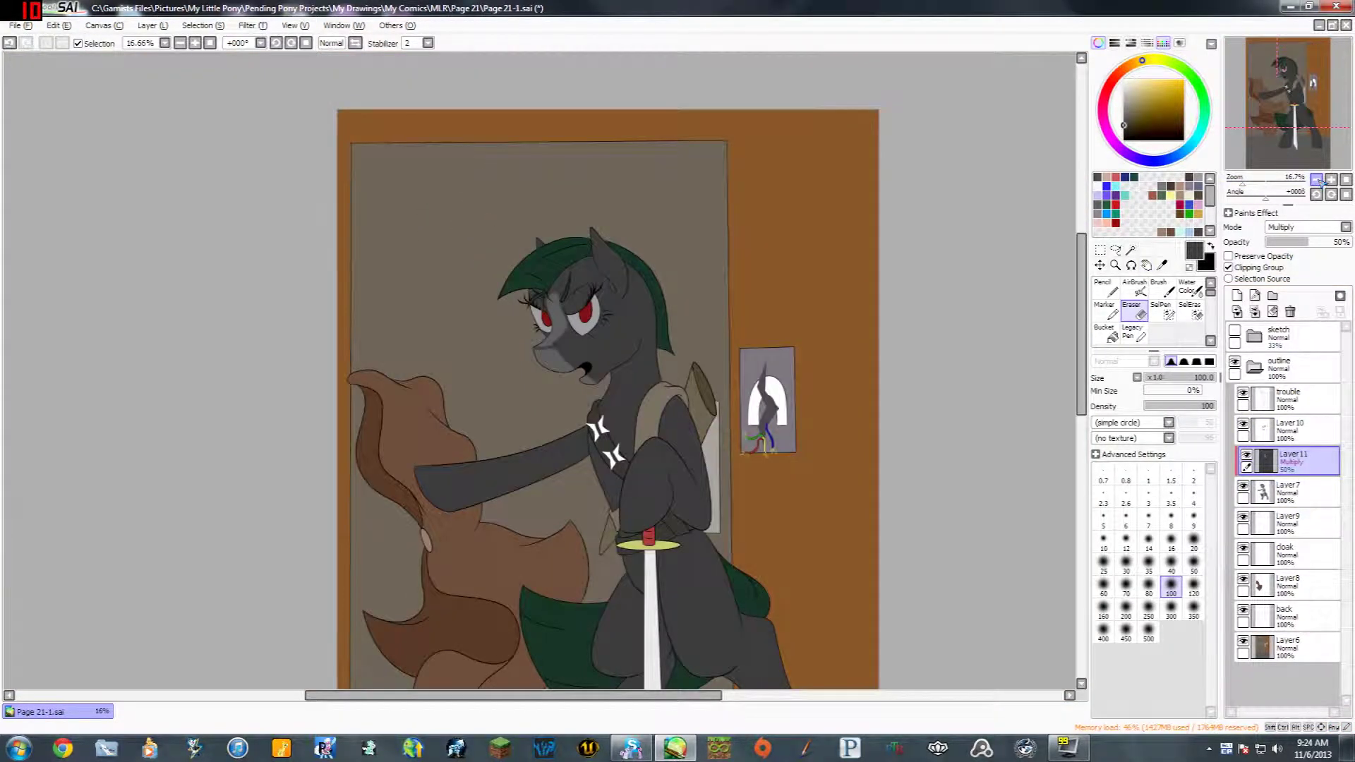
pyautogui.click(1316, 179)
pyautogui.click(1330, 180)
pyautogui.click(1331, 180)
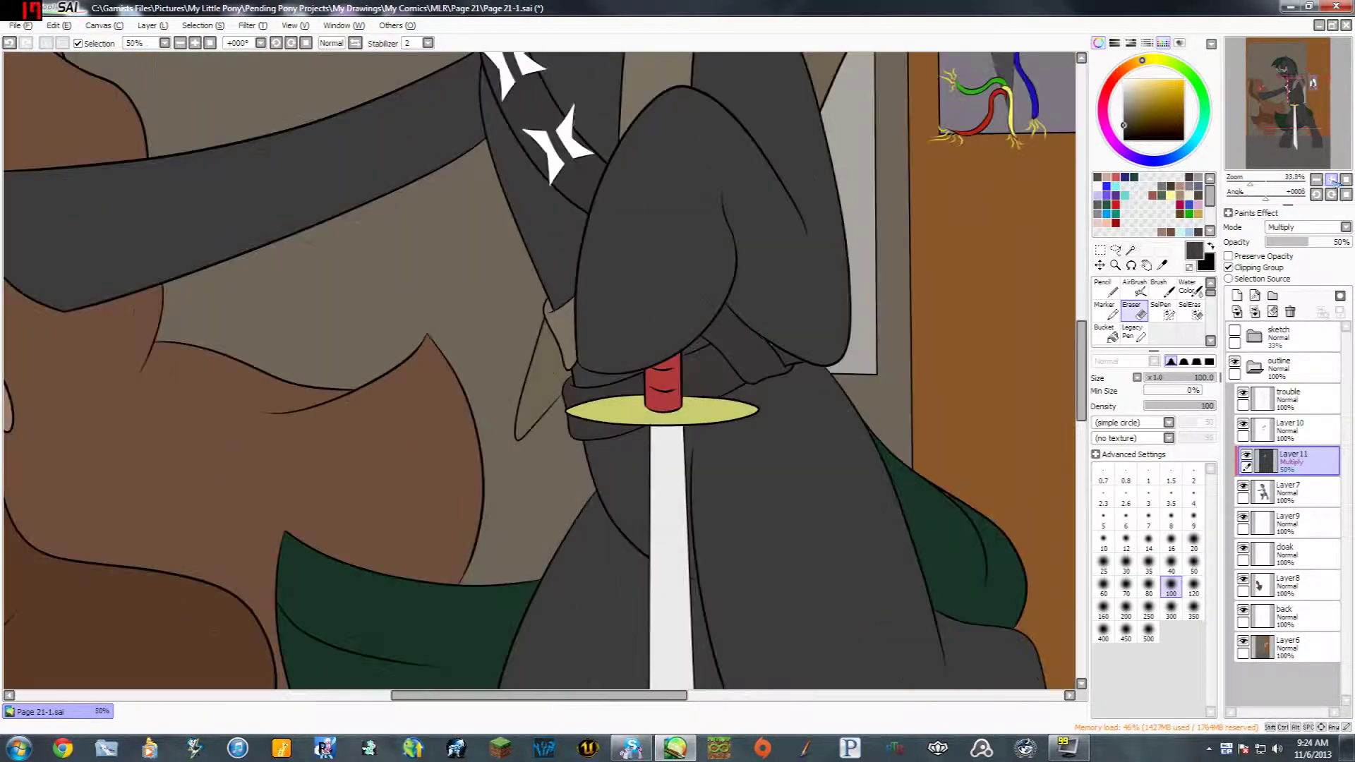
pyautogui.click(1331, 180)
# Step: Enlarge the Eraser to 200 and erase soft highlights on the cheek below the eye and along the rear of the jaw
pyautogui.press('space')
pyautogui.moveTo(676, 182); pyautogui.dragTo(821, 562)
pyautogui.moveTo(777, 57)
pyautogui.mouseDown()
pyautogui.moveTo(848, 496)
pyautogui.moveTo(896, 544)
pyautogui.mouseUp()
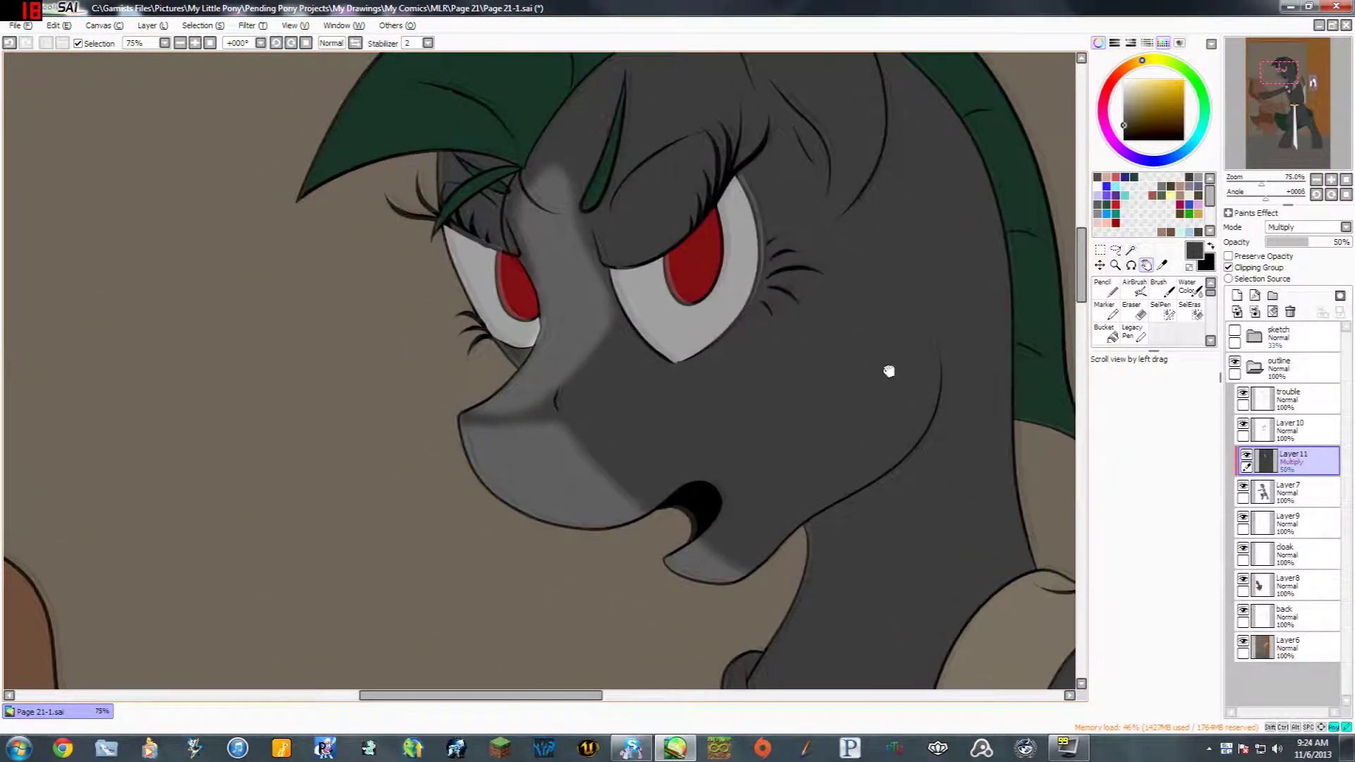
pyautogui.click(1316, 179)
pyautogui.press(']')
pyautogui.press(']')
pyautogui.press(']')
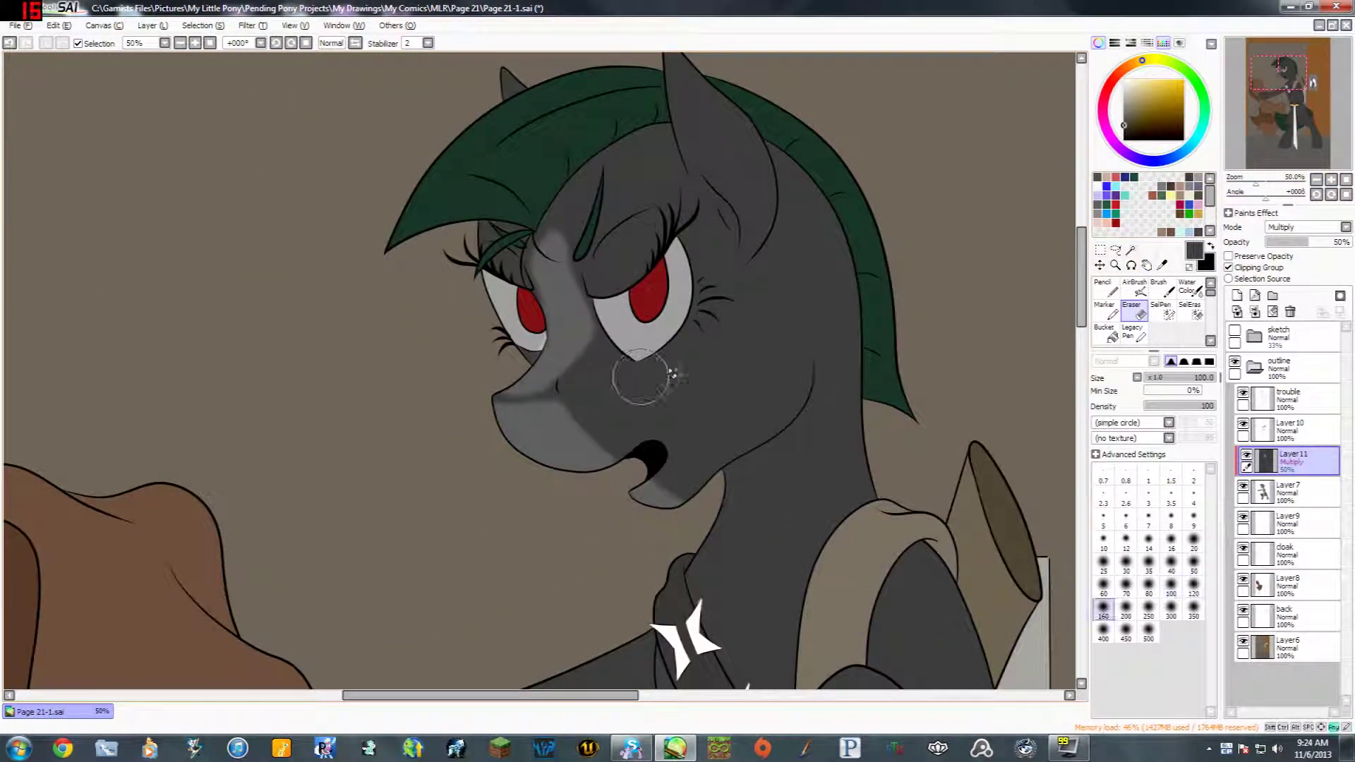
pyautogui.moveTo(689, 378)
pyautogui.mouseDown()
pyautogui.moveTo(711, 342)
pyautogui.moveTo(691, 382)
pyautogui.moveTo(724, 333)
pyautogui.moveTo(711, 358)
pyautogui.moveTo(720, 340)
pyautogui.moveTo(793, 355)
pyautogui.moveTo(771, 384)
pyautogui.mouseUp()
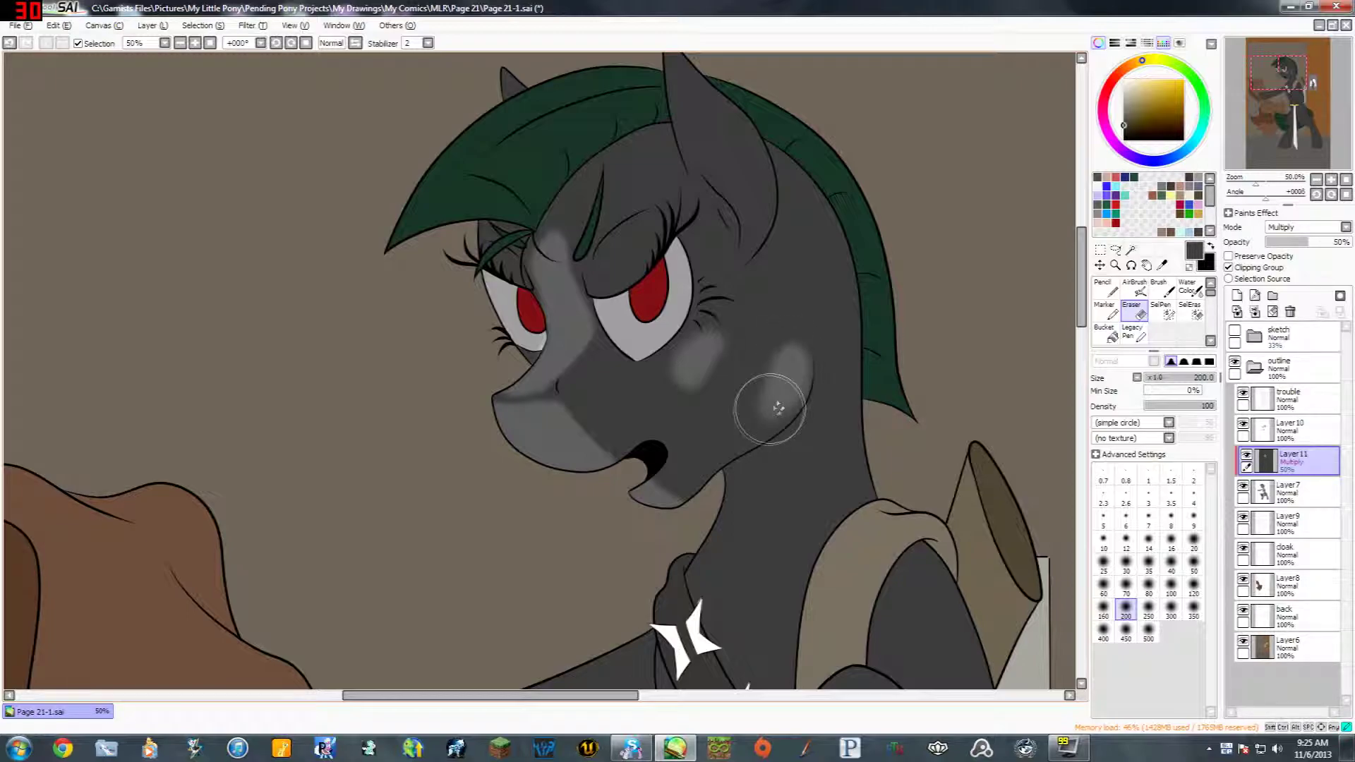
# Step: Reduce the Eraser to 120 and erase highlights along the pony's near ear
pyautogui.scroll(3, 835, 326)
pyautogui.press('[')
pyautogui.press('[')
pyautogui.moveTo(693, 243)
pyautogui.mouseDown()
pyautogui.moveTo(675, 127)
pyautogui.moveTo(730, 256)
pyautogui.moveTo(708, 239)
pyautogui.moveTo(681, 154)
pyautogui.mouseUp()
pyautogui.moveTo(732, 264)
pyautogui.mouseDown()
pyautogui.moveTo(749, 326)
pyautogui.moveTo(687, 158)
pyautogui.moveTo(709, 253)
pyautogui.mouseUp()
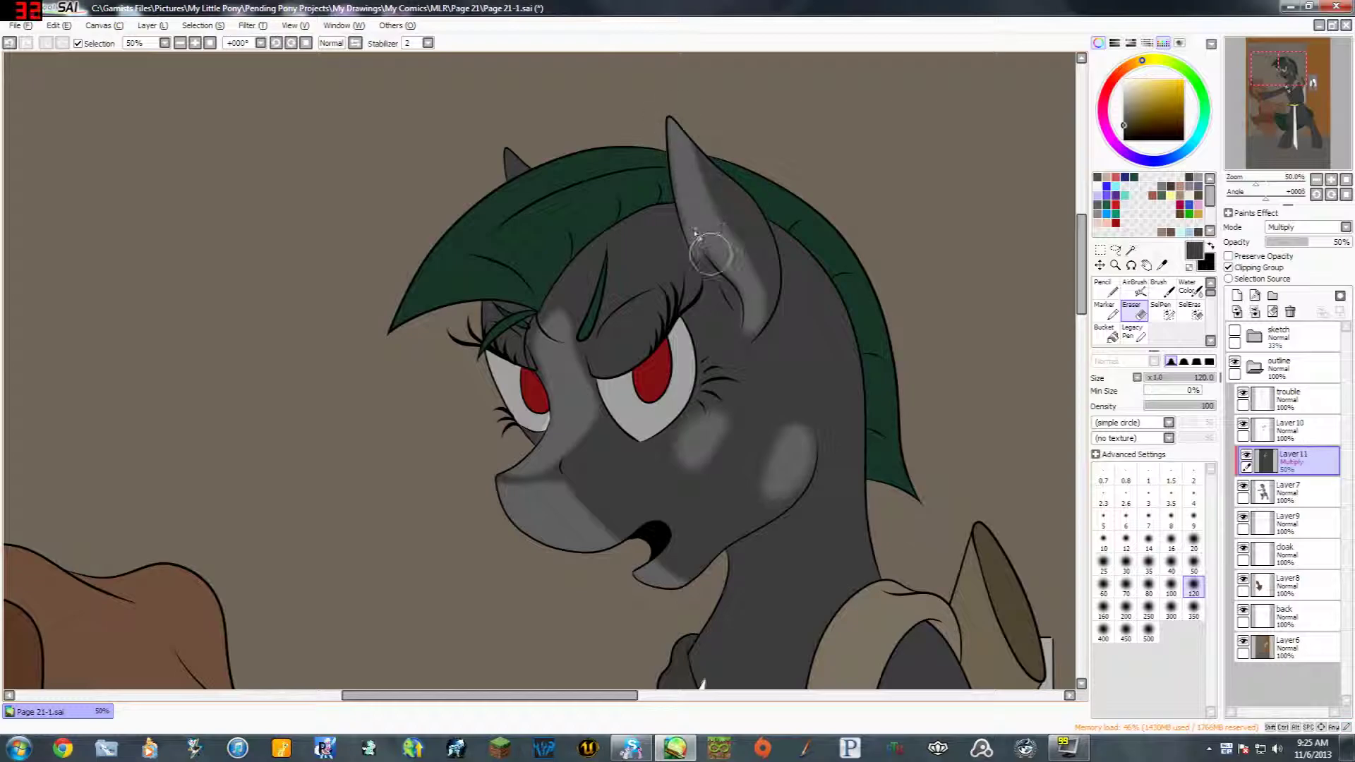
# Step: Set the Eraser to size 100 and erase a highlight along the upper edge of the front mane
pyautogui.press('space')
pyautogui.moveTo(758, 253)
pyautogui.mouseDown()
pyautogui.moveTo(847, 281)
pyautogui.moveTo(866, 260)
pyautogui.mouseUp()
pyautogui.press('[')
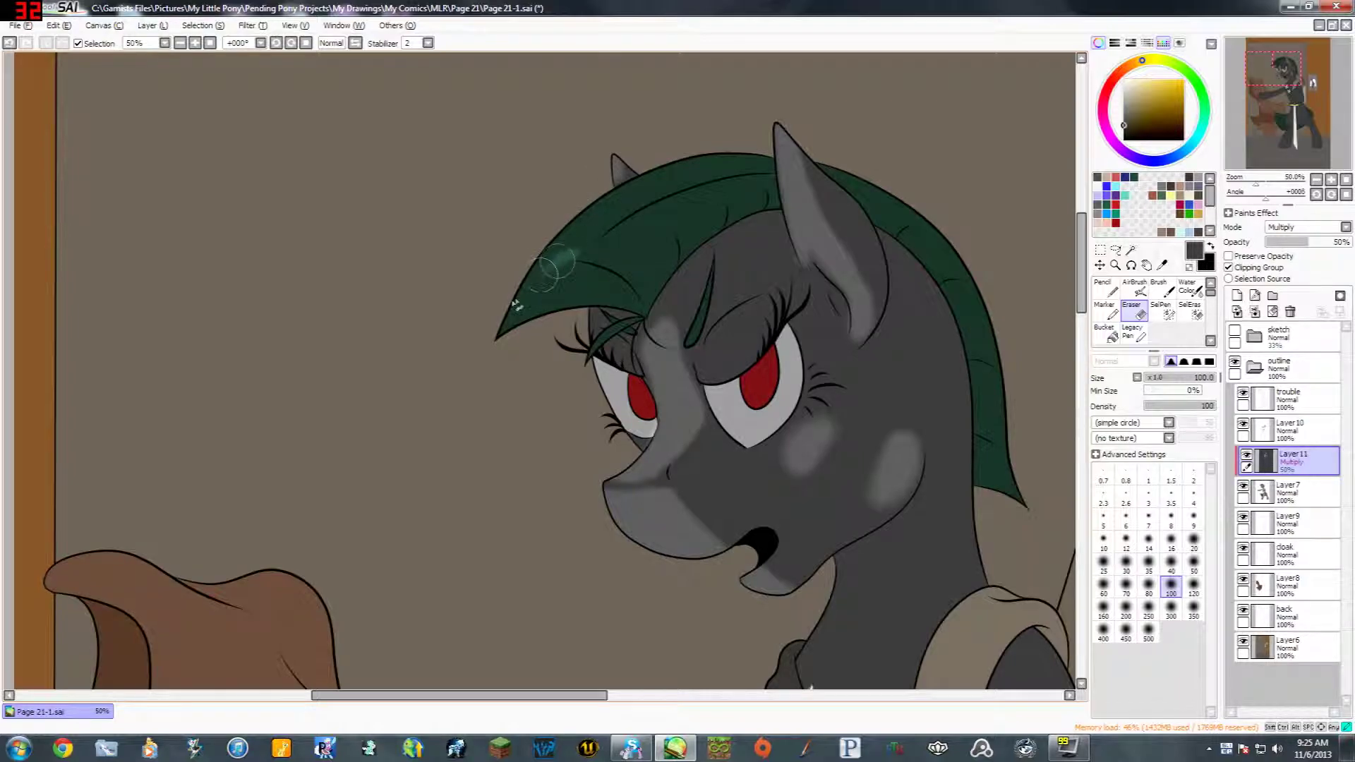
pyautogui.moveTo(556, 262)
pyautogui.mouseDown()
pyautogui.moveTo(492, 333)
pyautogui.moveTo(571, 243)
pyautogui.moveTo(536, 260)
pyautogui.moveTo(546, 251)
pyautogui.moveTo(638, 198)
pyautogui.moveTo(627, 197)
pyautogui.moveTo(634, 185)
pyautogui.moveTo(714, 162)
pyautogui.mouseUp()
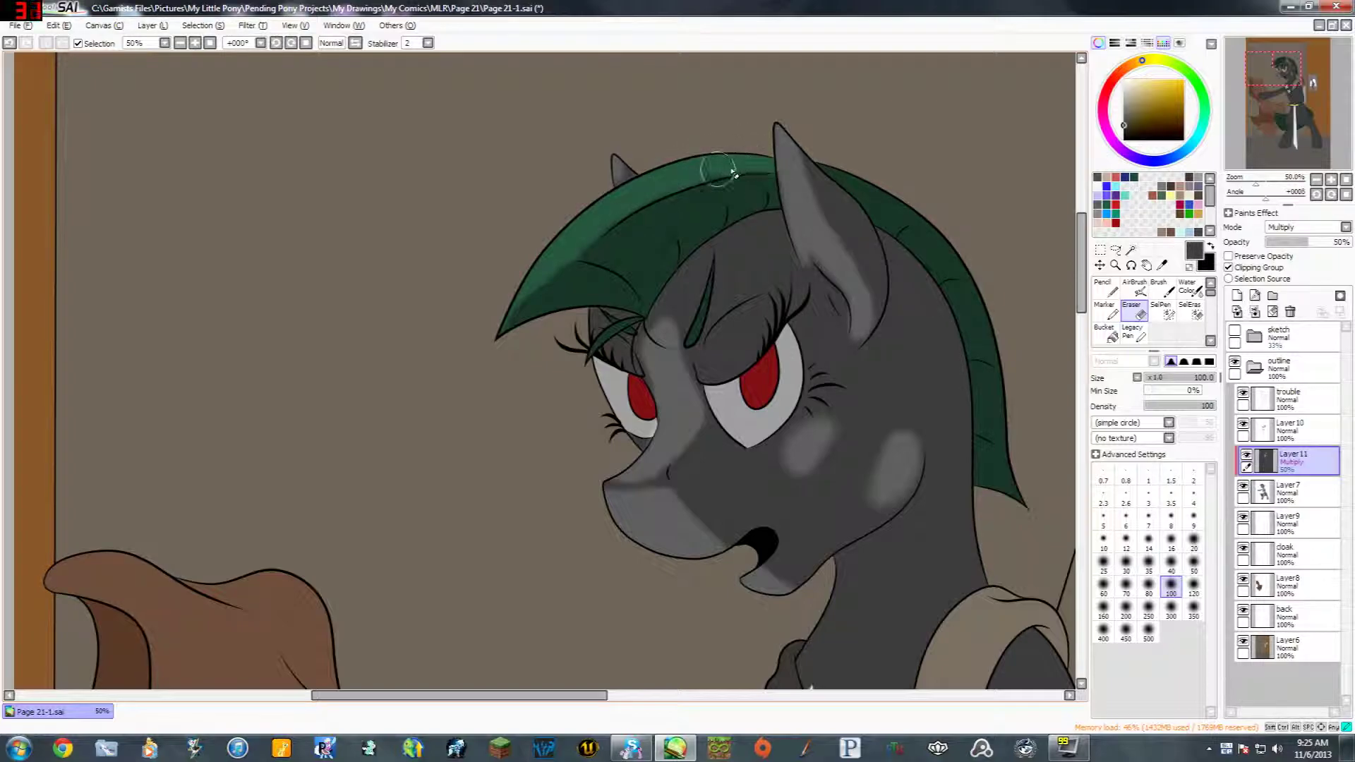
# Step: Erase the Multiply shading over the near eyelid and from the whites and irises of both eyes
pyautogui.moveTo(870, 232)
pyautogui.mouseDown()
pyautogui.moveTo(721, 236)
pyautogui.moveTo(772, 220)
pyautogui.moveTo(801, 190)
pyautogui.mouseUp()
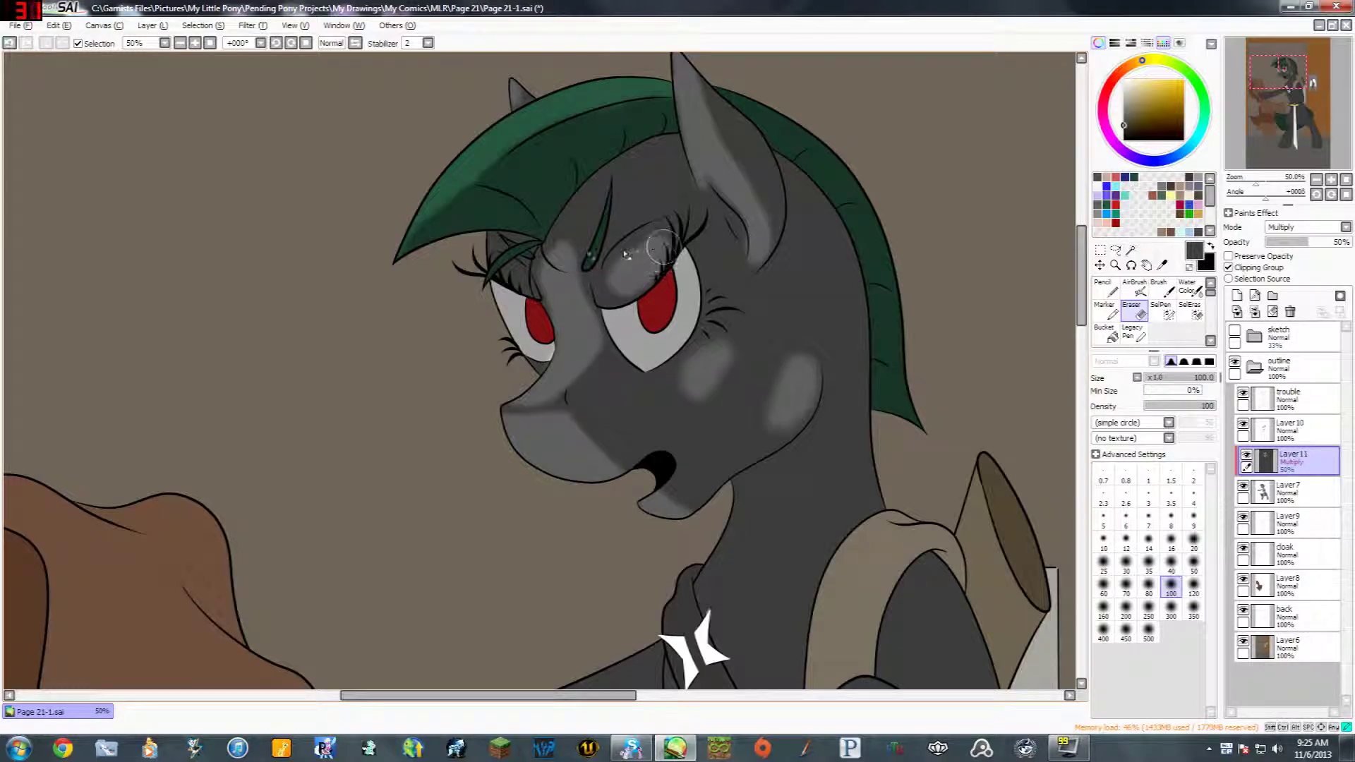
pyautogui.moveTo(510, 318); pyautogui.dragTo(515, 327)
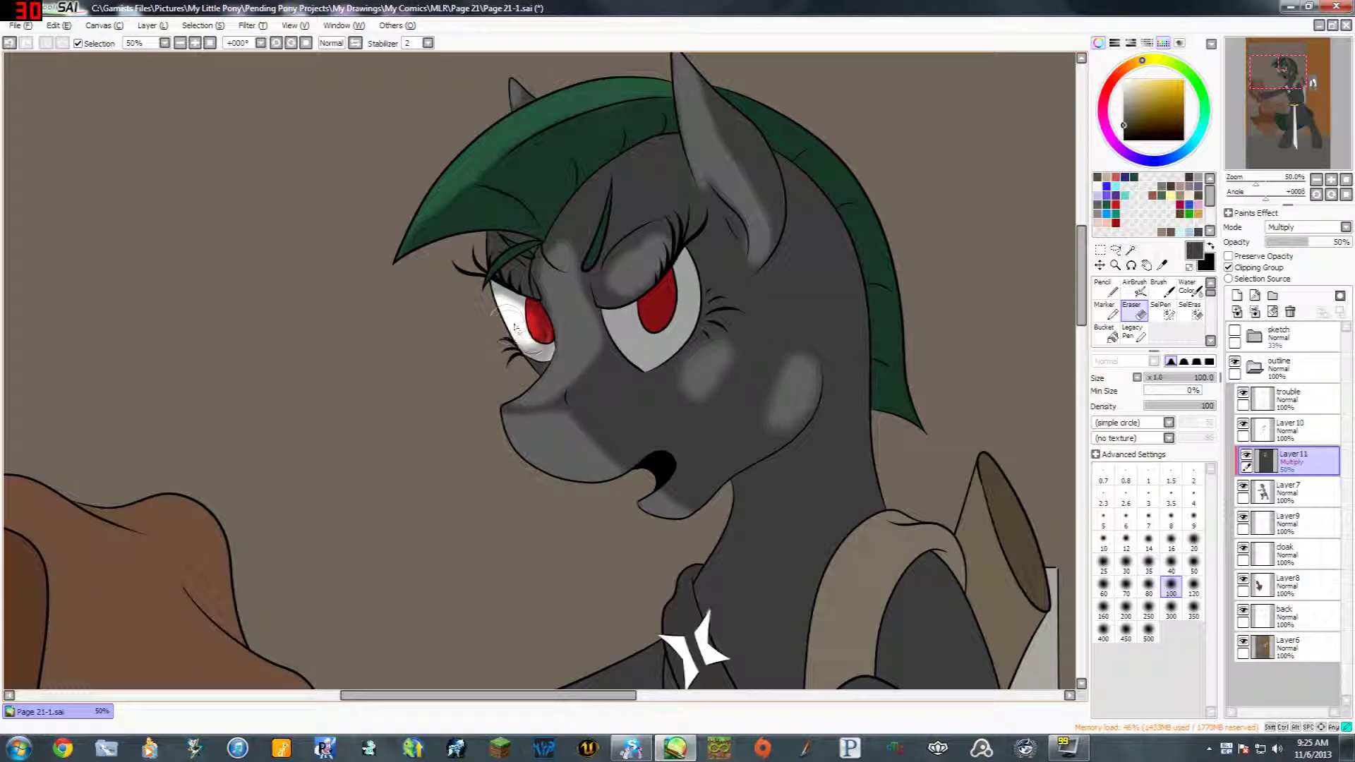
pyautogui.moveTo(652, 312)
pyautogui.mouseDown()
pyautogui.moveTo(638, 331)
pyautogui.moveTo(660, 304)
pyautogui.moveTo(660, 321)
pyautogui.moveTo(683, 305)
pyautogui.moveTo(663, 338)
pyautogui.mouseUp()
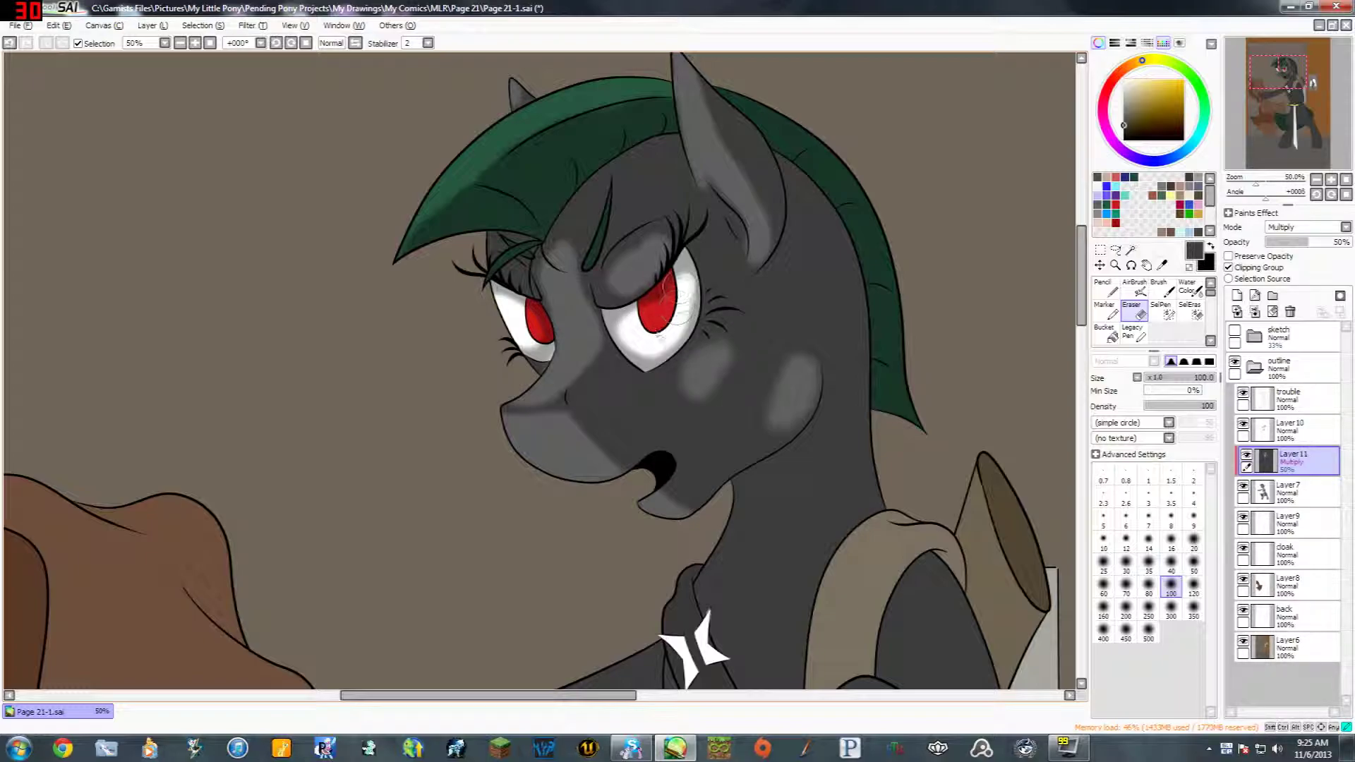
pyautogui.moveTo(647, 347); pyautogui.dragTo(650, 317)
# Step: Erase a diagonal highlight band across the neck, from below the mane down to the chest strap
pyautogui.moveTo(911, 391)
pyautogui.mouseDown()
pyautogui.moveTo(925, 376)
pyautogui.moveTo(842, 272)
pyautogui.mouseUp()
pyautogui.moveTo(857, 342); pyautogui.dragTo(669, 509)
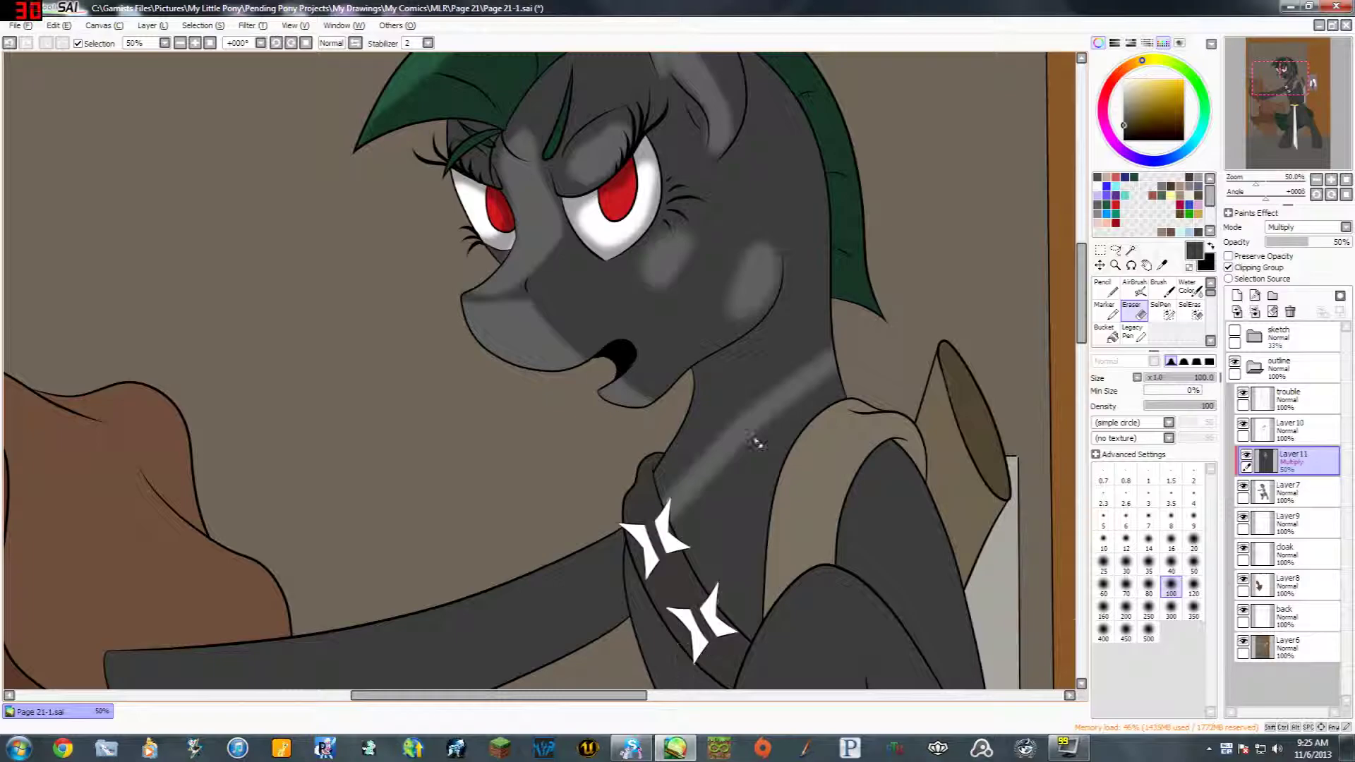
pyautogui.moveTo(930, 358); pyautogui.dragTo(838, 351)
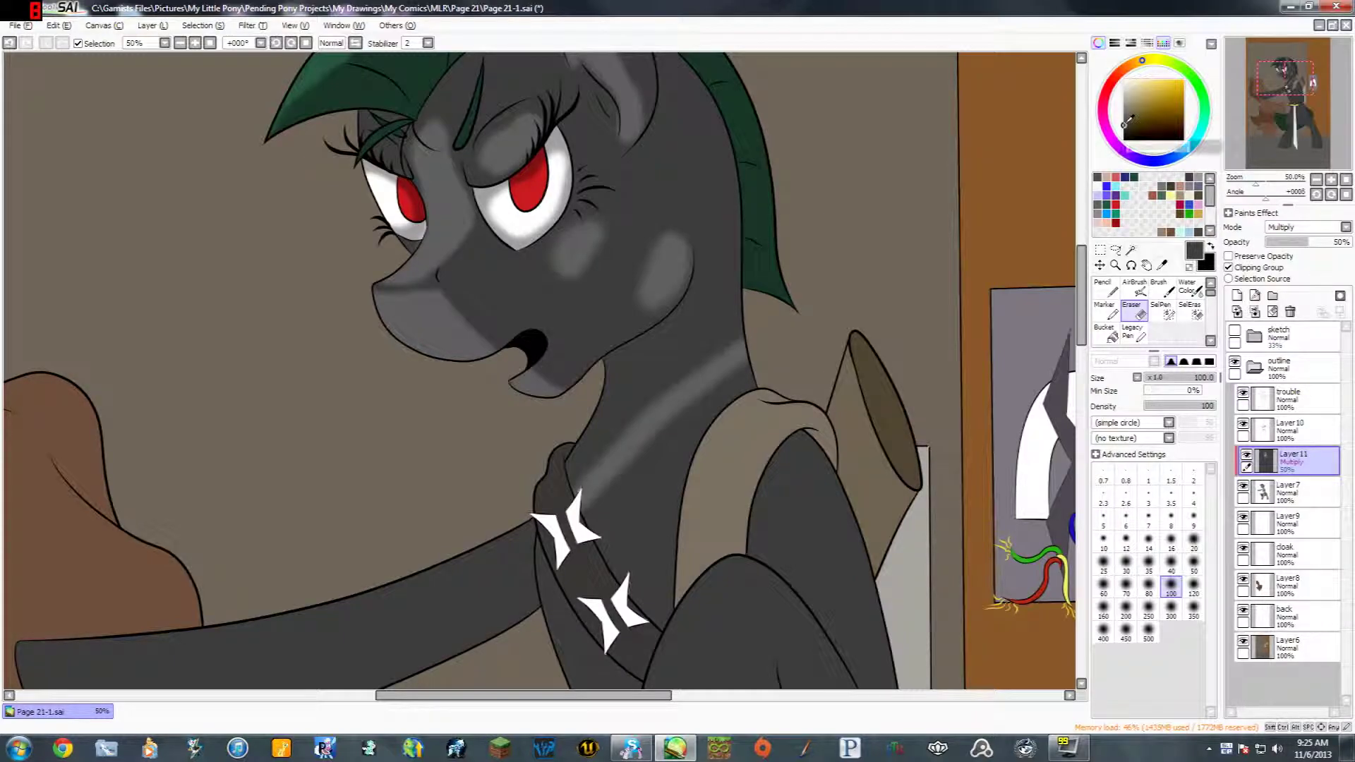
pyautogui.moveTo(881, 273); pyautogui.dragTo(851, 286)
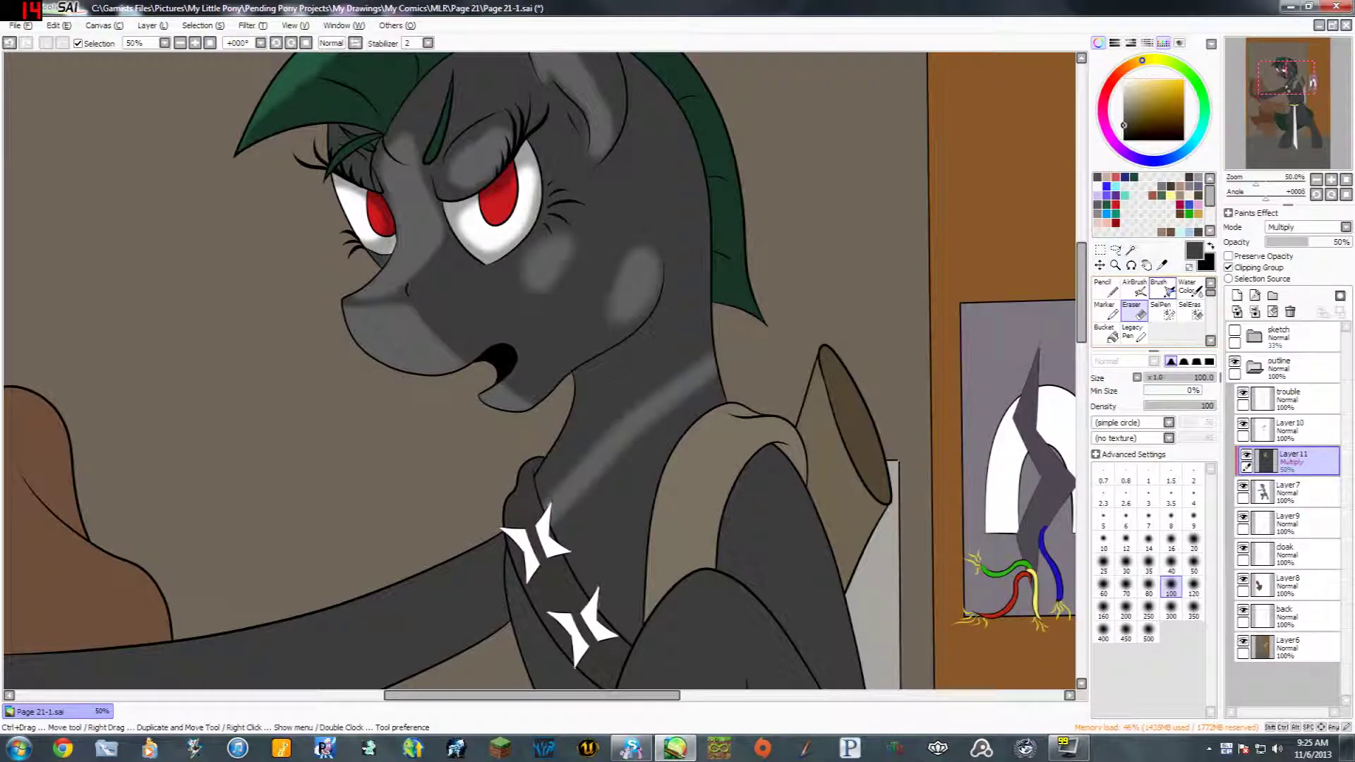
# Step: Set the Brush to size 100 and paint shading back over the upper part of the neck's diagonal highlight
pyautogui.click(1162, 288)
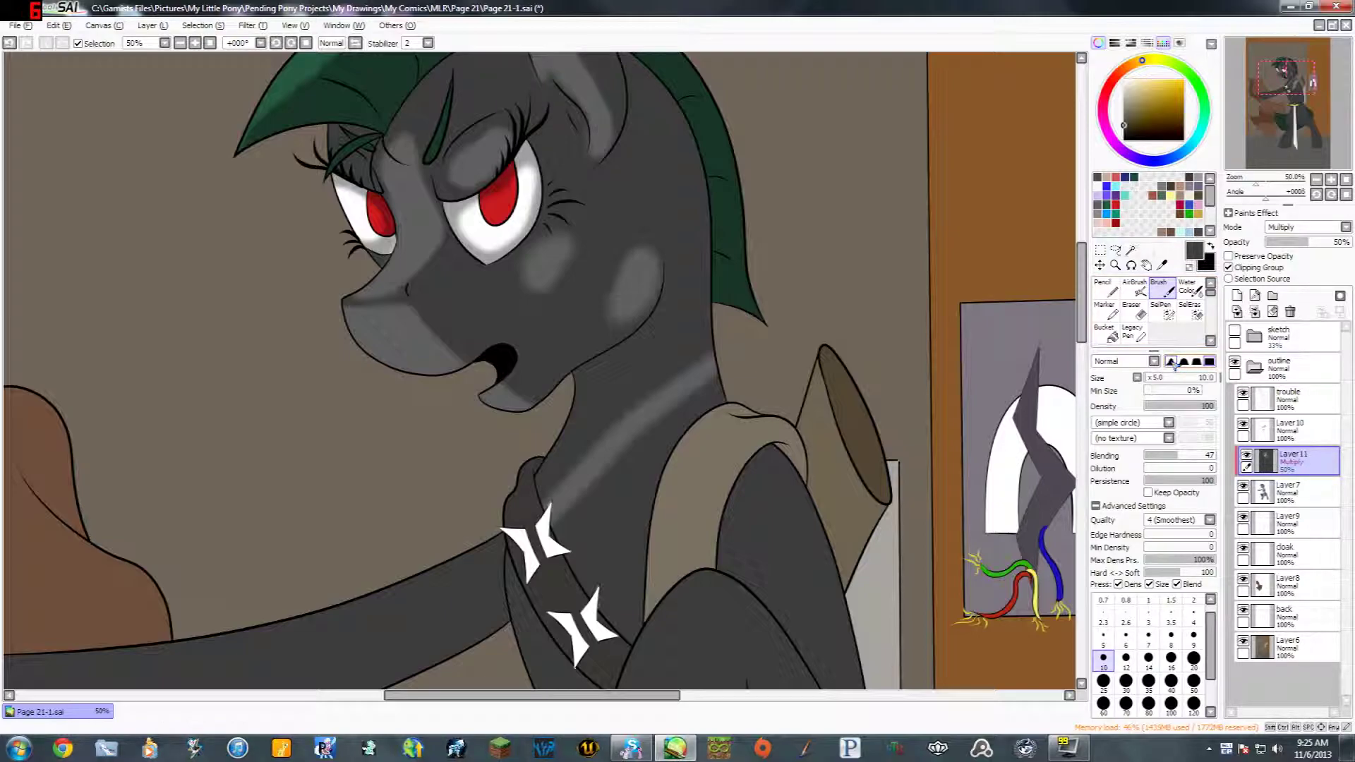
pyautogui.press('space')
pyautogui.moveTo(895, 387); pyautogui.dragTo(1012, 374)
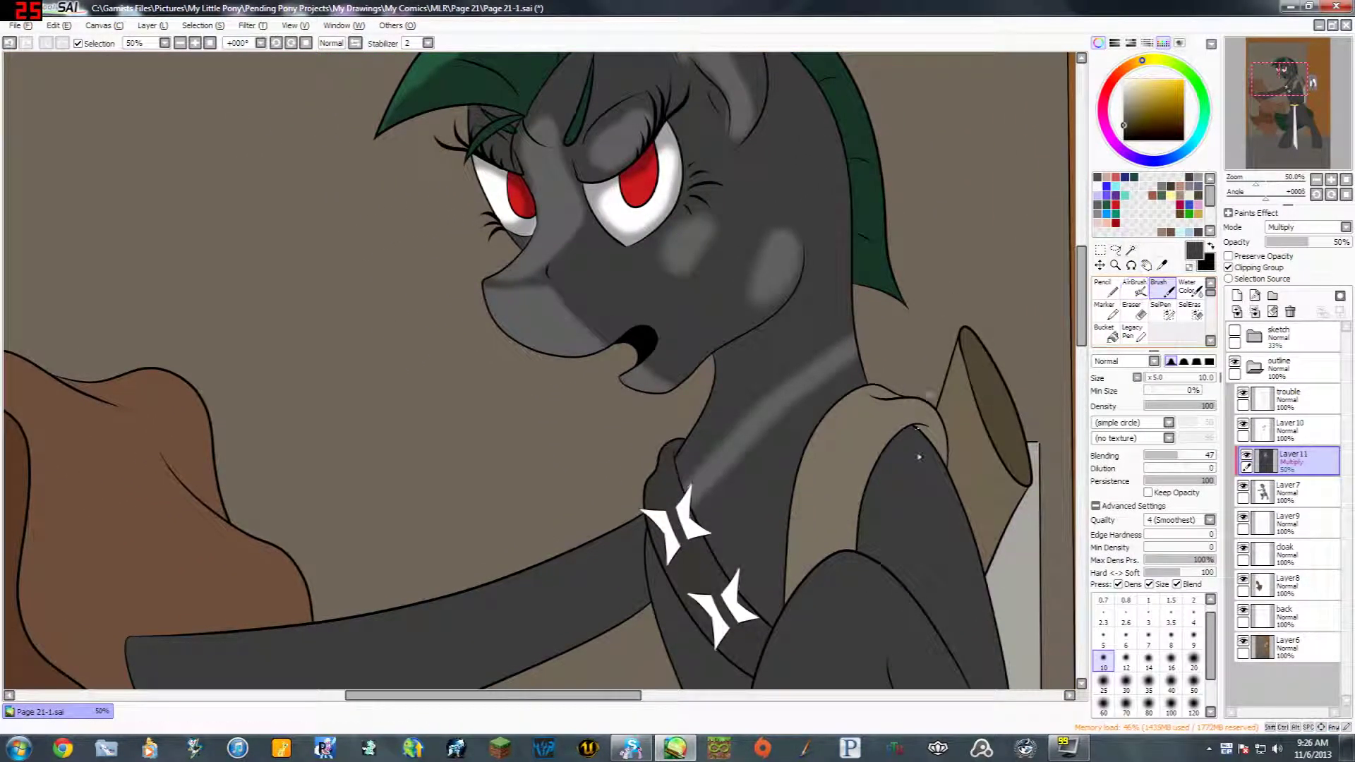
pyautogui.press('space')
pyautogui.moveTo(919, 457); pyautogui.dragTo(903, 448)
pyautogui.press(']')
pyautogui.press(']')
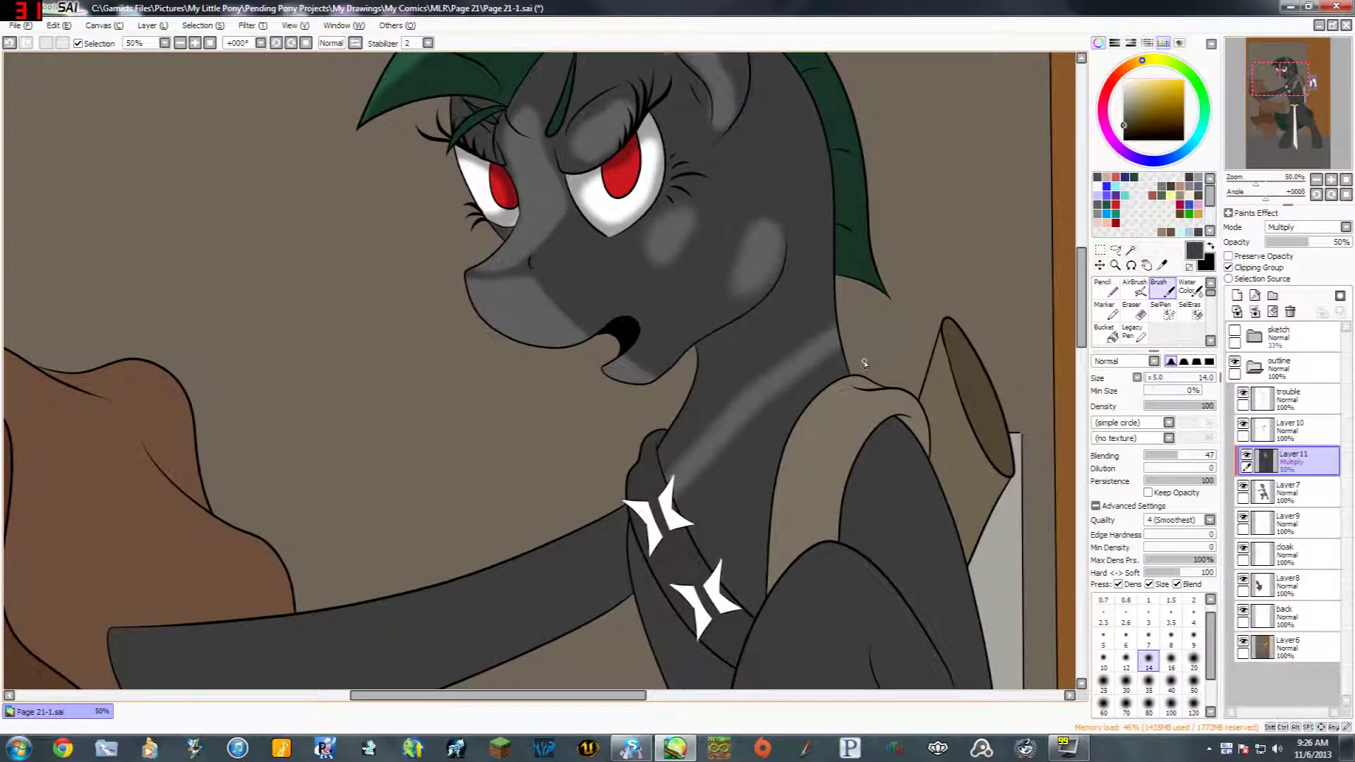
pyautogui.press(']')
pyautogui.press(']')
pyautogui.press(']')
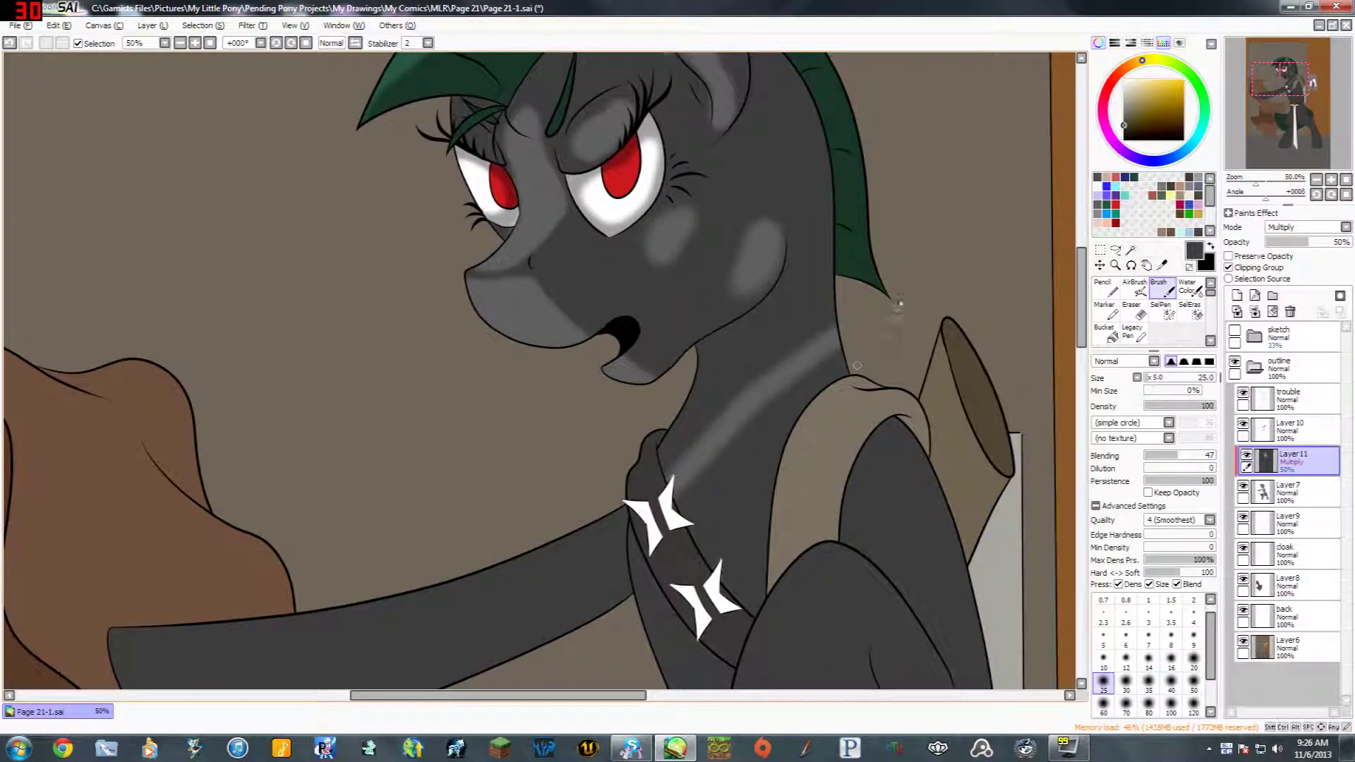
pyautogui.press(']')
pyautogui.press(']')
pyautogui.press(']')
pyautogui.press(']')
pyautogui.press(']')
pyautogui.press(']')
pyautogui.press(']')
pyautogui.press(']')
pyautogui.press(']')
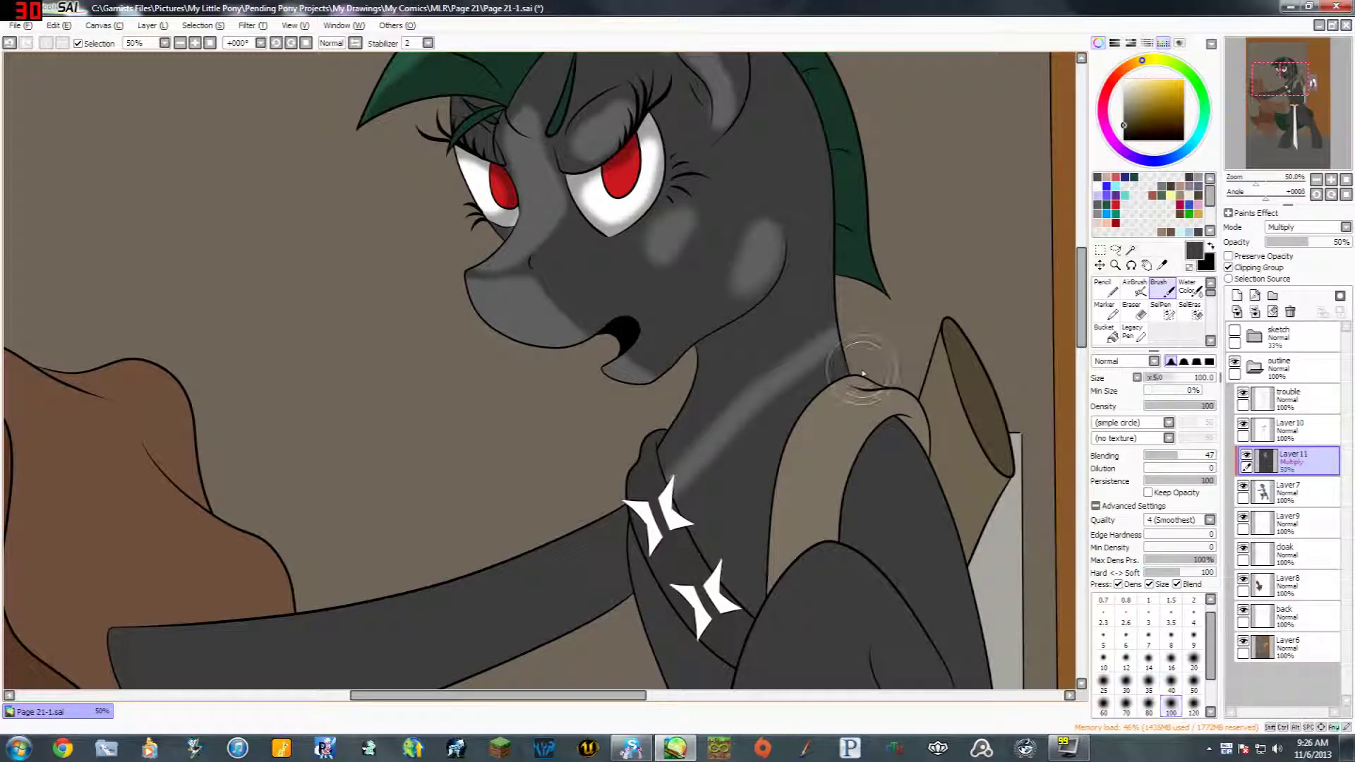
pyautogui.moveTo(842, 353)
pyautogui.mouseDown()
pyautogui.moveTo(852, 330)
pyautogui.moveTo(806, 344)
pyautogui.moveTo(811, 381)
pyautogui.moveTo(842, 358)
pyautogui.moveTo(755, 416)
pyautogui.mouseUp()
# Step: Enlarge the Brush to 200 and paint over the rest of the neck highlight down to the chest strap
pyautogui.press(']')
pyautogui.press(']')
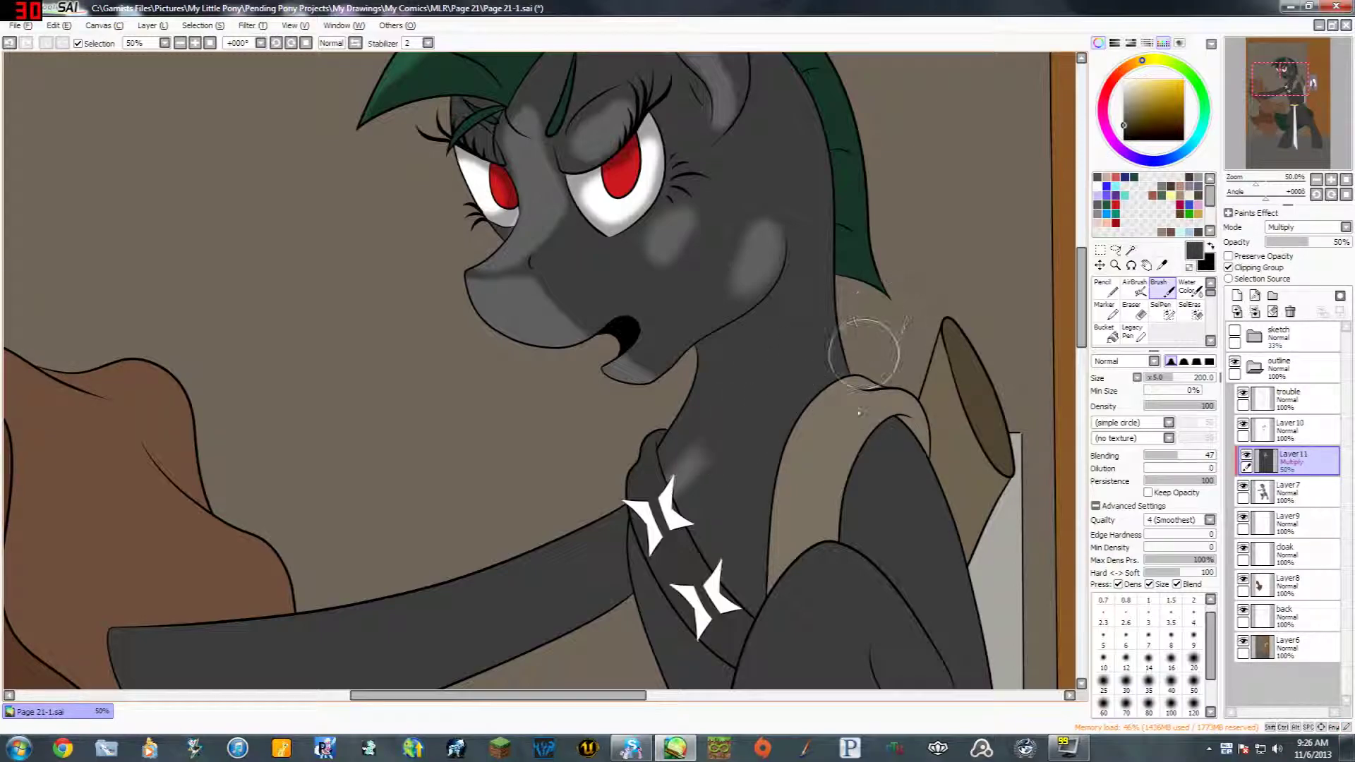
pyautogui.press('space')
pyautogui.moveTo(871, 459); pyautogui.dragTo(904, 465)
pyautogui.moveTo(834, 408); pyautogui.dragTo(683, 509)
# Step: Set the Eraser to size 250 and erase a highlight along the upper side of the outstretched foreleg
pyautogui.press('space')
pyautogui.moveTo(899, 397); pyautogui.dragTo(990, 393)
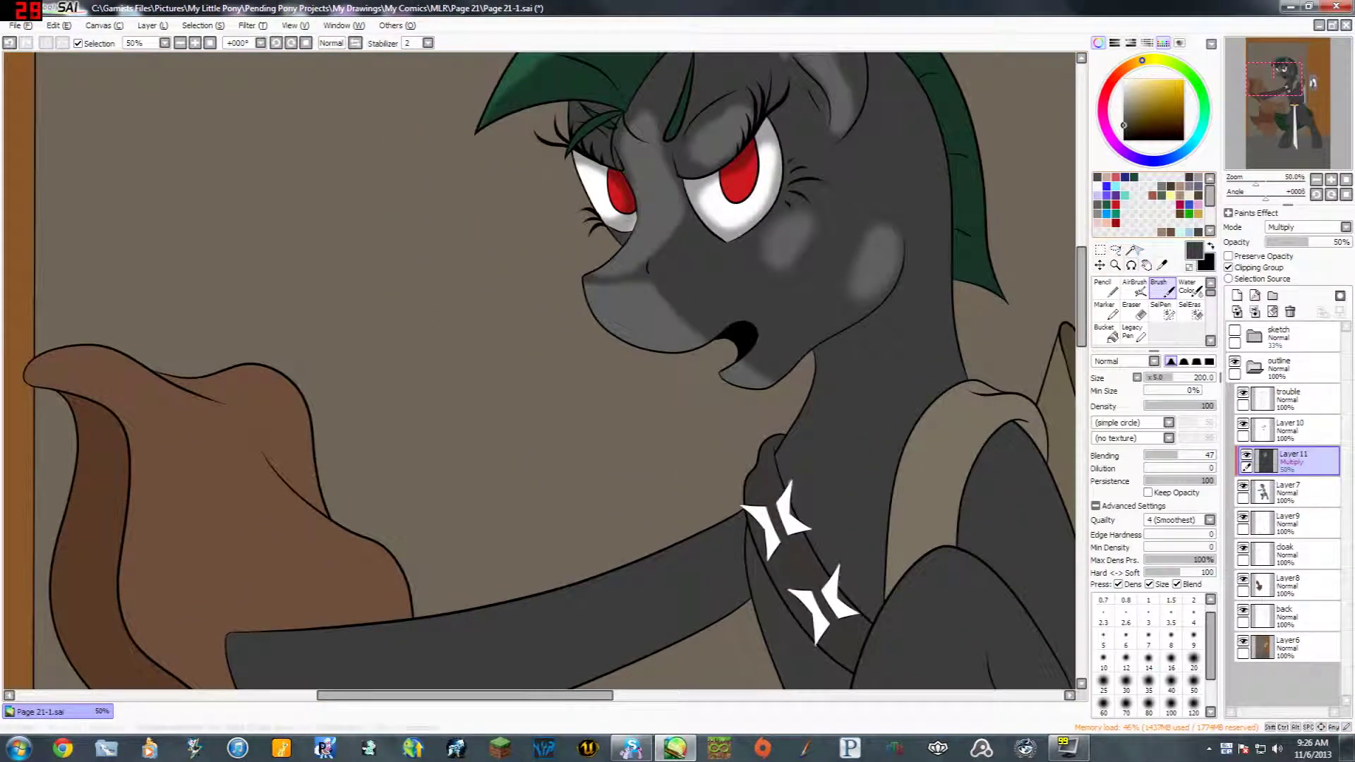
pyautogui.click(1136, 313)
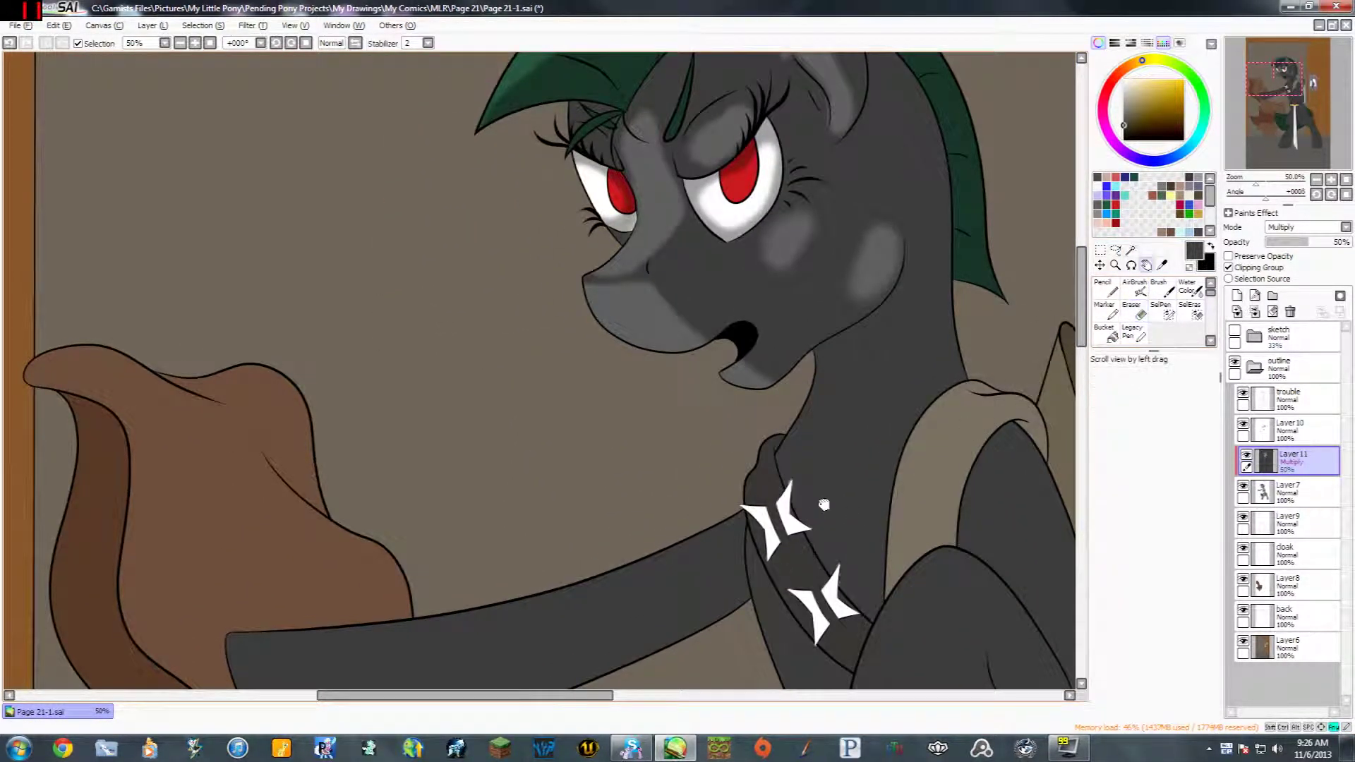
pyautogui.press('space')
pyautogui.moveTo(729, 496); pyautogui.dragTo(894, 348)
pyautogui.press(']')
pyautogui.press(']')
pyautogui.press(']')
pyautogui.press(']')
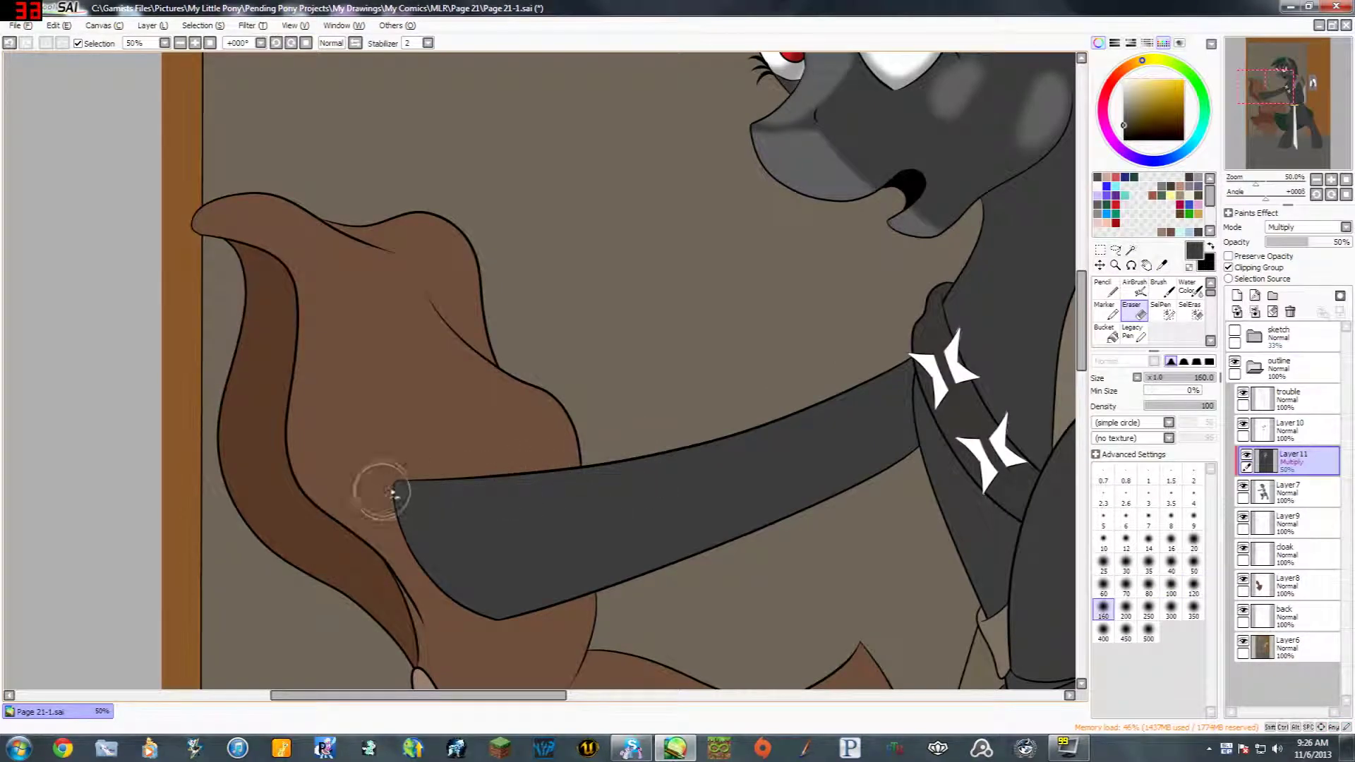
pyautogui.press(']')
pyautogui.press(']')
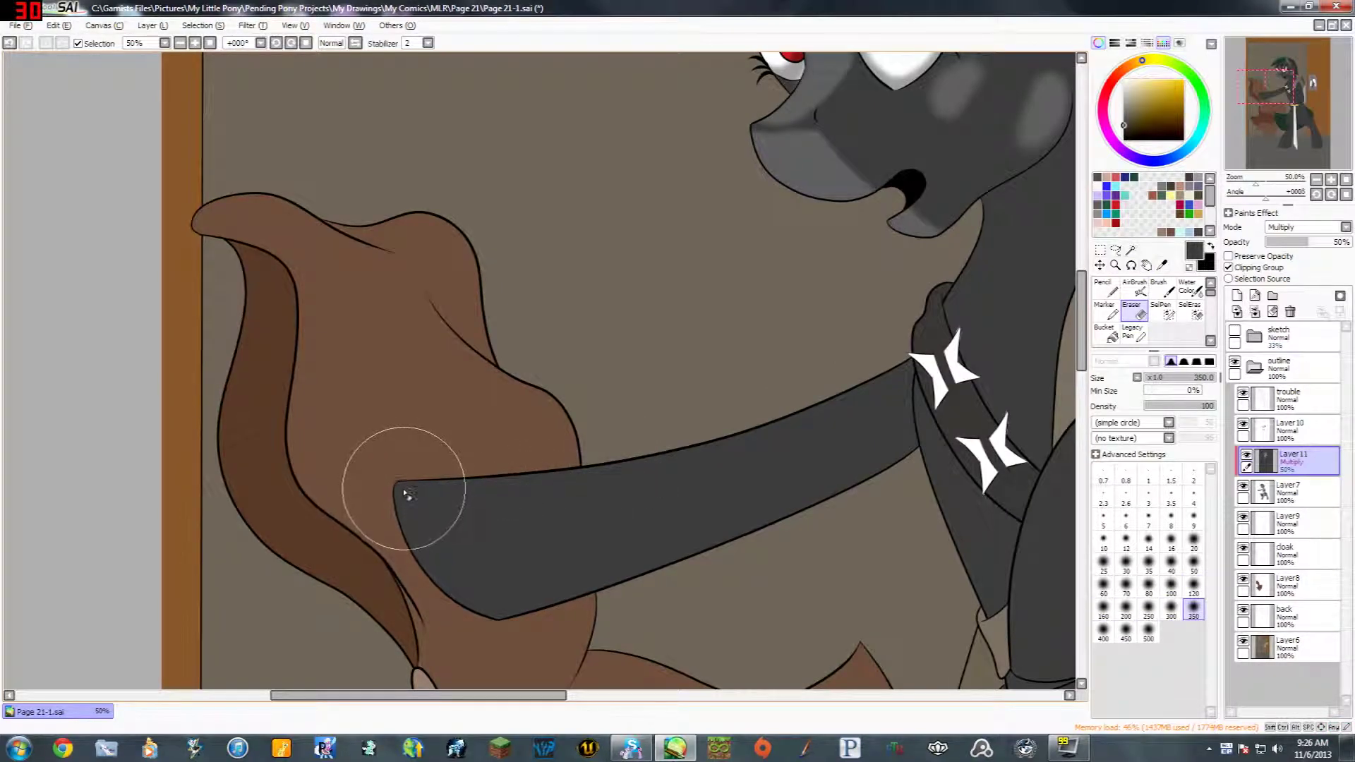
pyautogui.press('[')
pyautogui.press('[')
pyautogui.moveTo(403, 484)
pyautogui.mouseDown()
pyautogui.moveTo(552, 506)
pyautogui.moveTo(398, 528)
pyautogui.moveTo(579, 500)
pyautogui.moveTo(548, 481)
pyautogui.moveTo(747, 447)
pyautogui.moveTo(623, 503)
pyautogui.moveTo(579, 508)
pyautogui.moveTo(877, 375)
pyautogui.moveTo(614, 487)
pyautogui.moveTo(448, 517)
pyautogui.mouseUp()
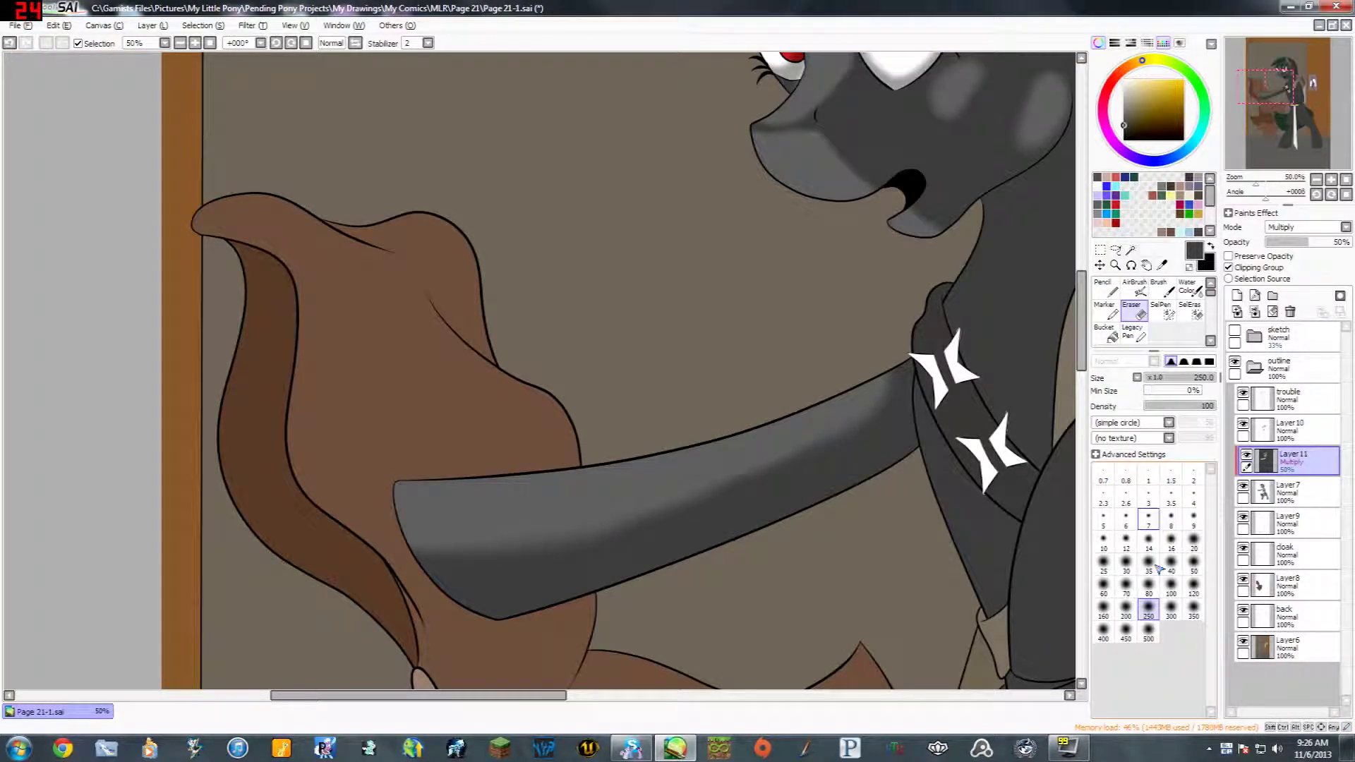
pyautogui.click(1097, 455)
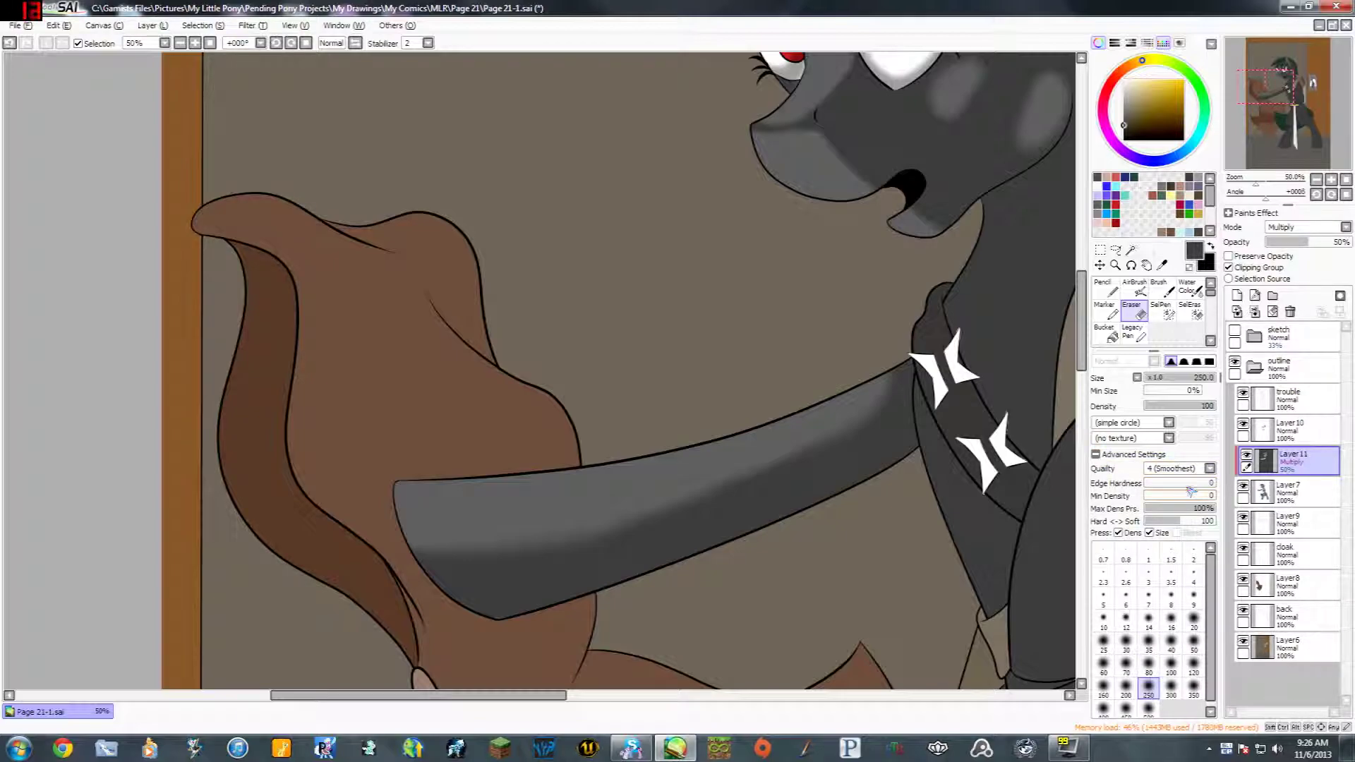
pyautogui.click(1097, 455)
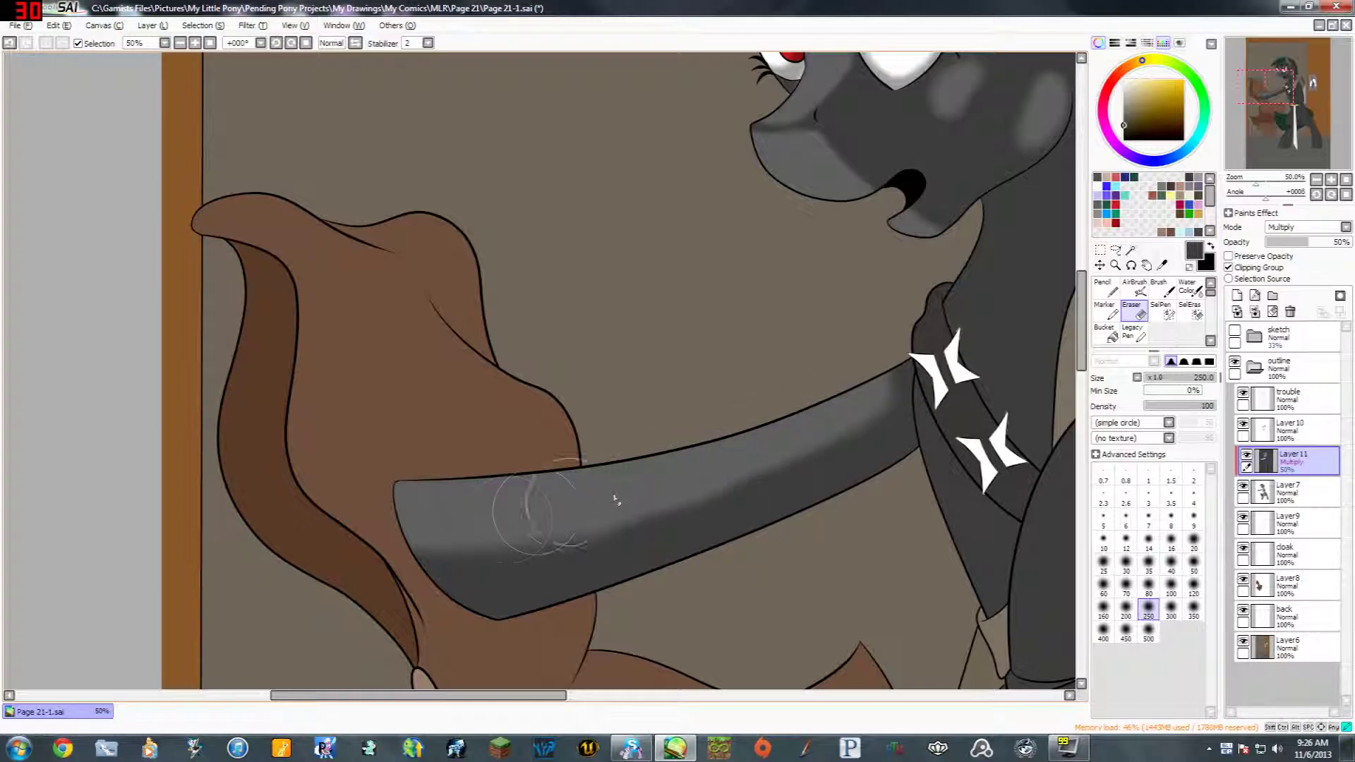
# Step: Reduce the Eraser to 160 and erase a highlight on the bent foreleg's hoof section hanging over the sword hilt
pyautogui.moveTo(801, 452)
pyautogui.mouseDown()
pyautogui.moveTo(681, 388)
pyautogui.moveTo(638, 392)
pyautogui.mouseUp()
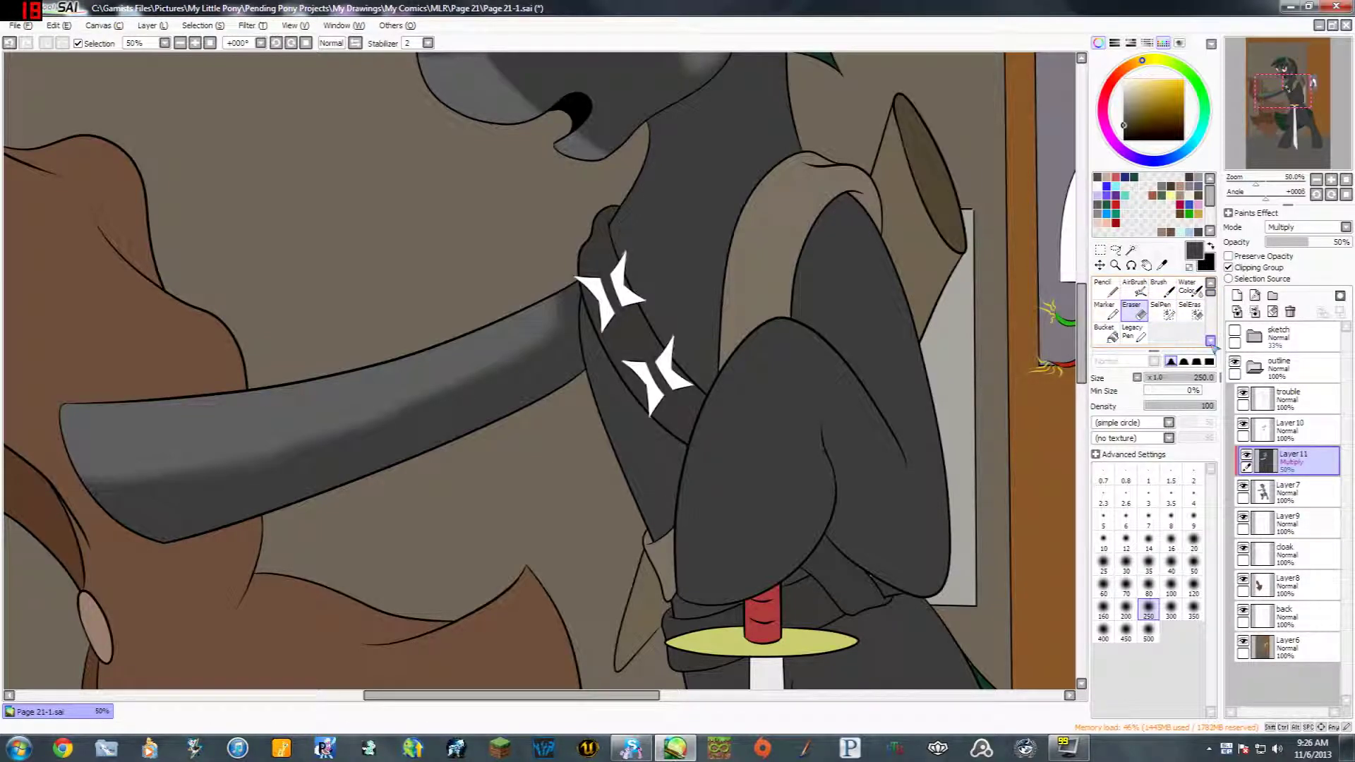
pyautogui.press('space')
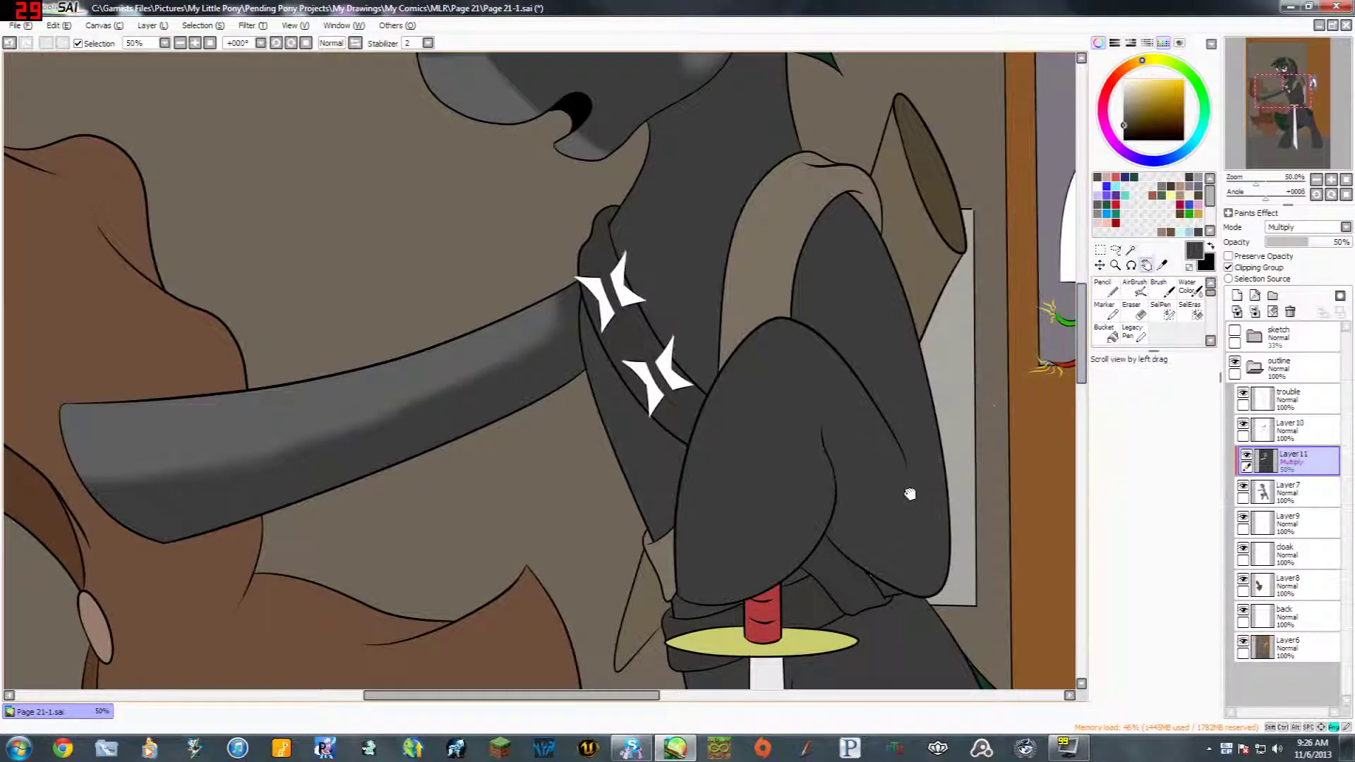
pyautogui.moveTo(910, 494); pyautogui.dragTo(906, 515)
pyautogui.press('space')
pyautogui.moveTo(861, 448); pyautogui.dragTo(883, 475)
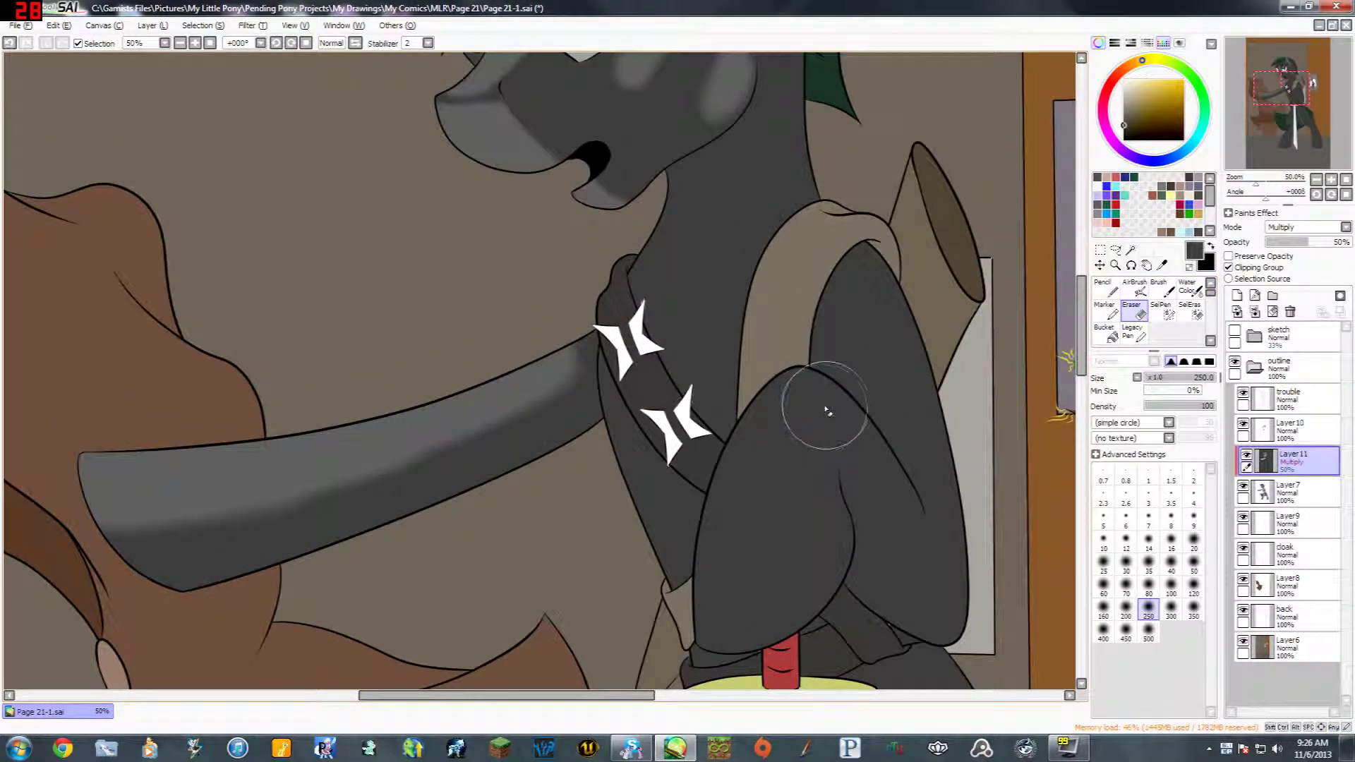
pyautogui.press('[')
pyautogui.press('[')
pyautogui.moveTo(811, 399)
pyautogui.mouseDown()
pyautogui.moveTo(761, 425)
pyautogui.moveTo(763, 454)
pyautogui.moveTo(769, 415)
pyautogui.moveTo(725, 563)
pyautogui.moveTo(732, 492)
pyautogui.moveTo(712, 622)
pyautogui.moveTo(764, 616)
pyautogui.moveTo(738, 630)
pyautogui.moveTo(762, 590)
pyautogui.moveTo(745, 563)
pyautogui.moveTo(747, 588)
pyautogui.moveTo(760, 582)
pyautogui.moveTo(778, 613)
pyautogui.moveTo(767, 476)
pyautogui.moveTo(767, 591)
pyautogui.moveTo(772, 494)
pyautogui.moveTo(783, 613)
pyautogui.moveTo(777, 466)
pyautogui.moveTo(808, 409)
pyautogui.moveTo(791, 459)
pyautogui.moveTo(783, 598)
pyautogui.moveTo(763, 624)
pyautogui.moveTo(723, 620)
pyautogui.moveTo(825, 391)
pyautogui.mouseUp()
# Step: Enlarge the Eraser to 300 and erase a highlight down the bent foreleg's upper arm, from the shoulder towards the elbow
pyautogui.moveTo(964, 381)
pyautogui.mouseDown()
pyautogui.moveTo(912, 354)
pyautogui.moveTo(933, 323)
pyautogui.moveTo(967, 348)
pyautogui.mouseUp()
pyautogui.click(1315, 179)
pyautogui.click(1315, 180)
pyautogui.click(1315, 179)
pyautogui.press(']')
pyautogui.press(']')
pyautogui.press(']')
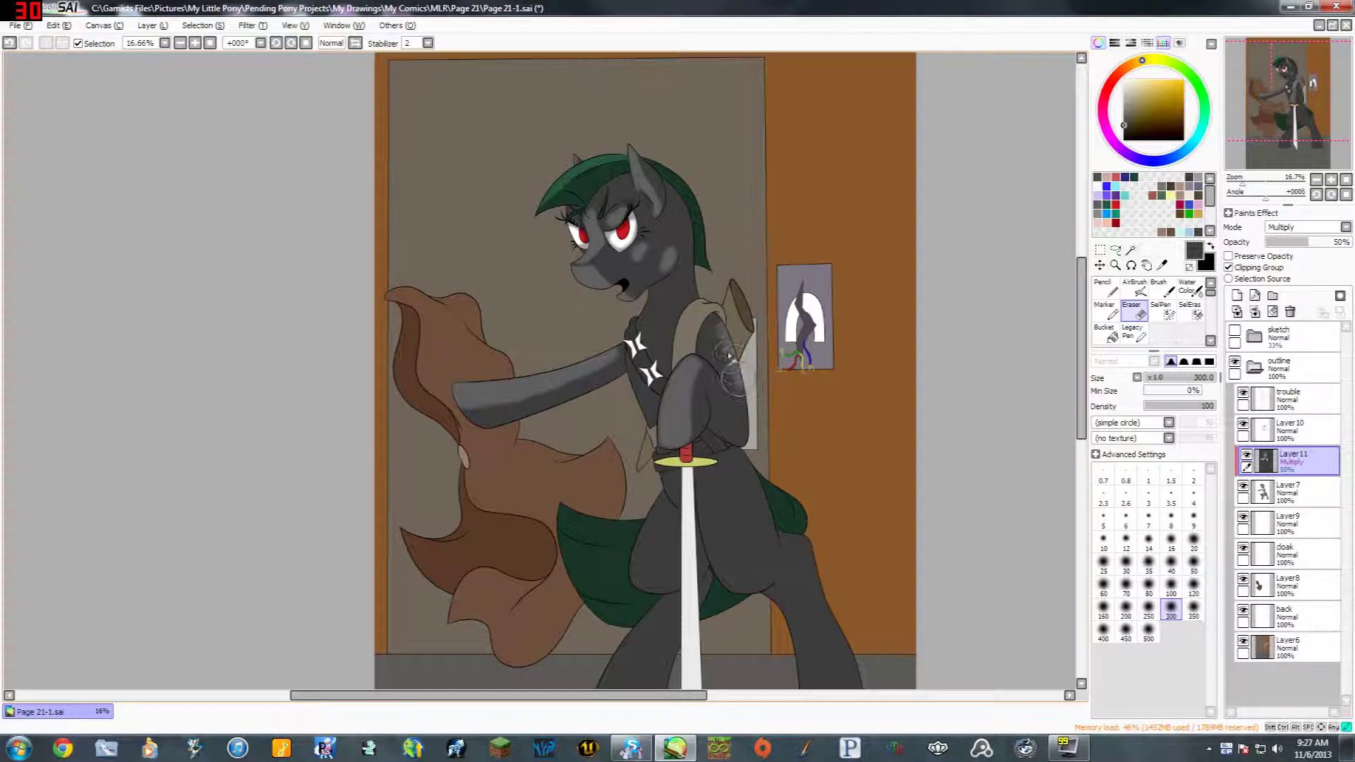
pyautogui.moveTo(726, 329); pyautogui.dragTo(736, 382)
# Step: Set the Brush to size 250 and paint shading back over the inner edge of the upper arm's highlight
pyautogui.moveTo(922, 403); pyautogui.dragTo(827, 377)
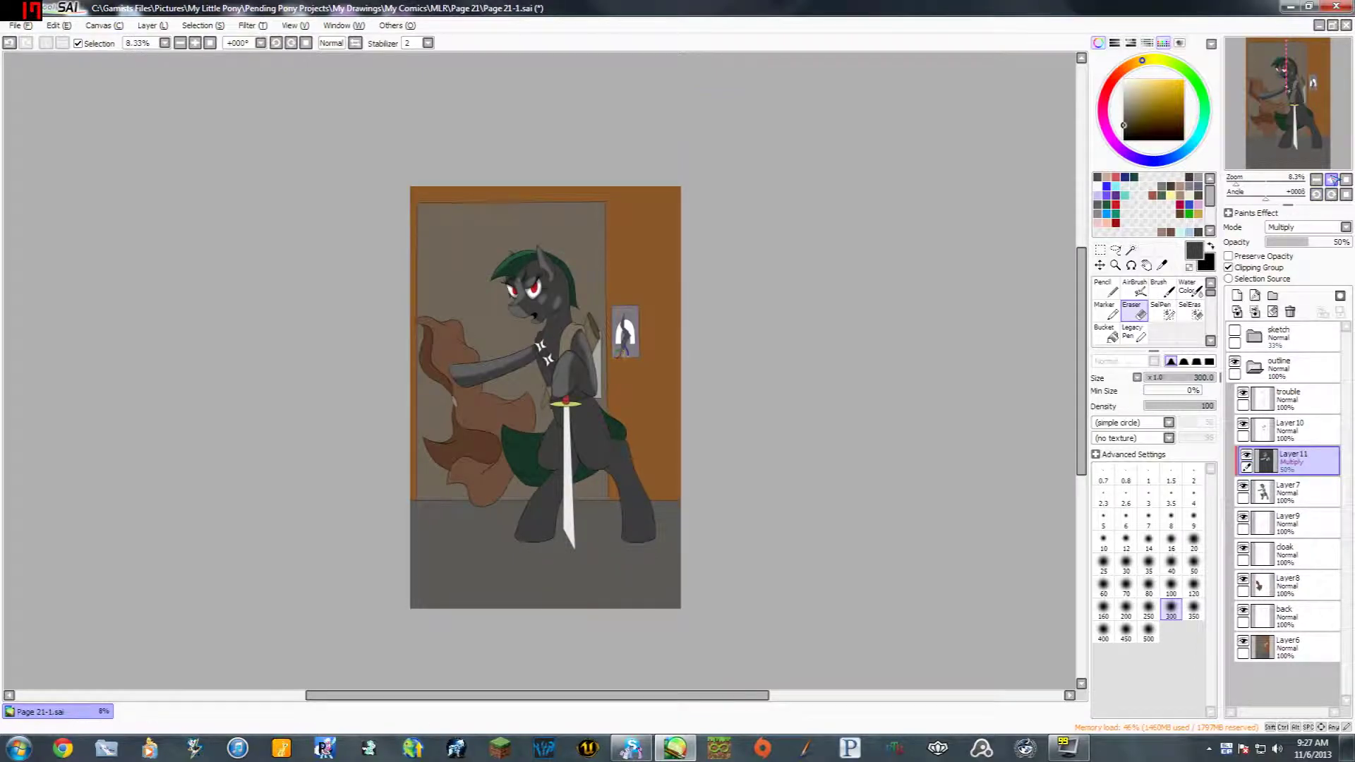
pyautogui.click(1330, 179)
pyautogui.click(1331, 180)
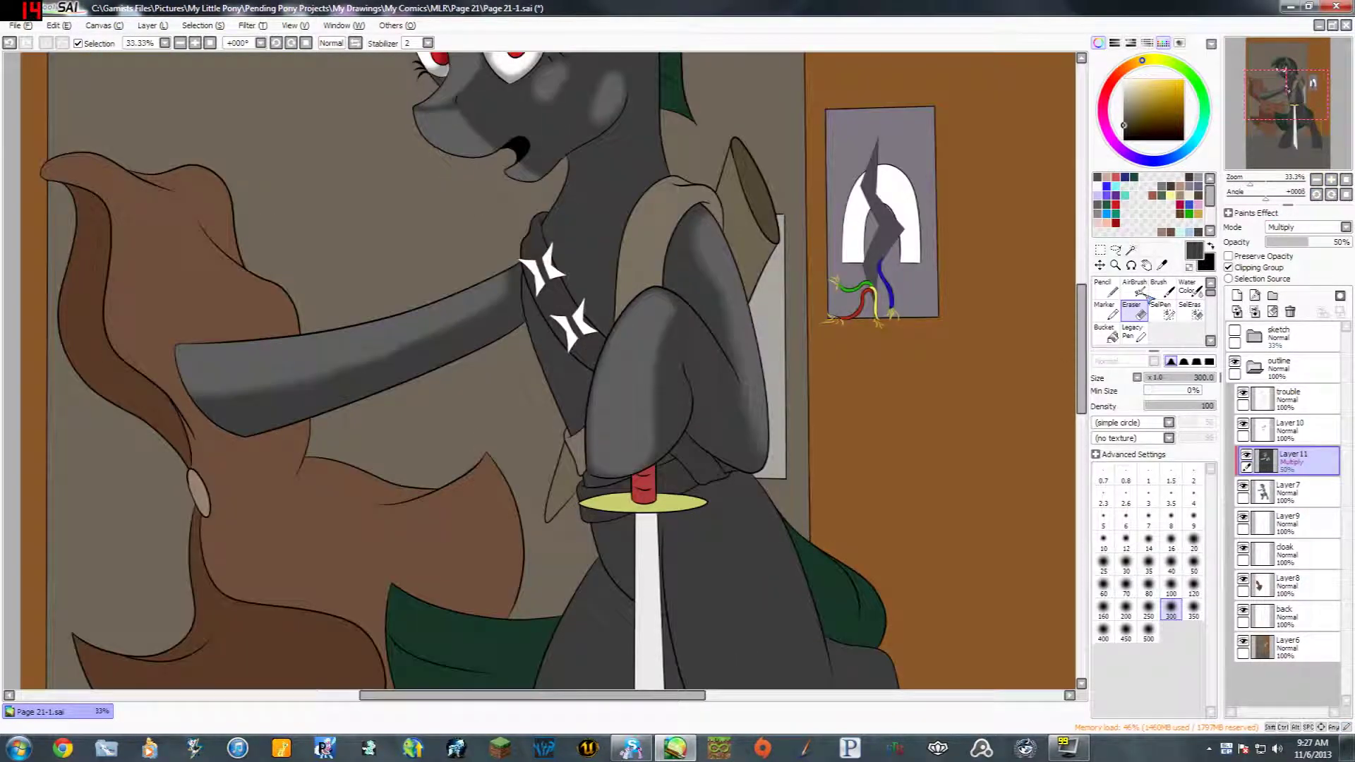
pyautogui.moveTo(904, 371); pyautogui.dragTo(817, 357)
pyautogui.click(1160, 288)
pyautogui.press(']')
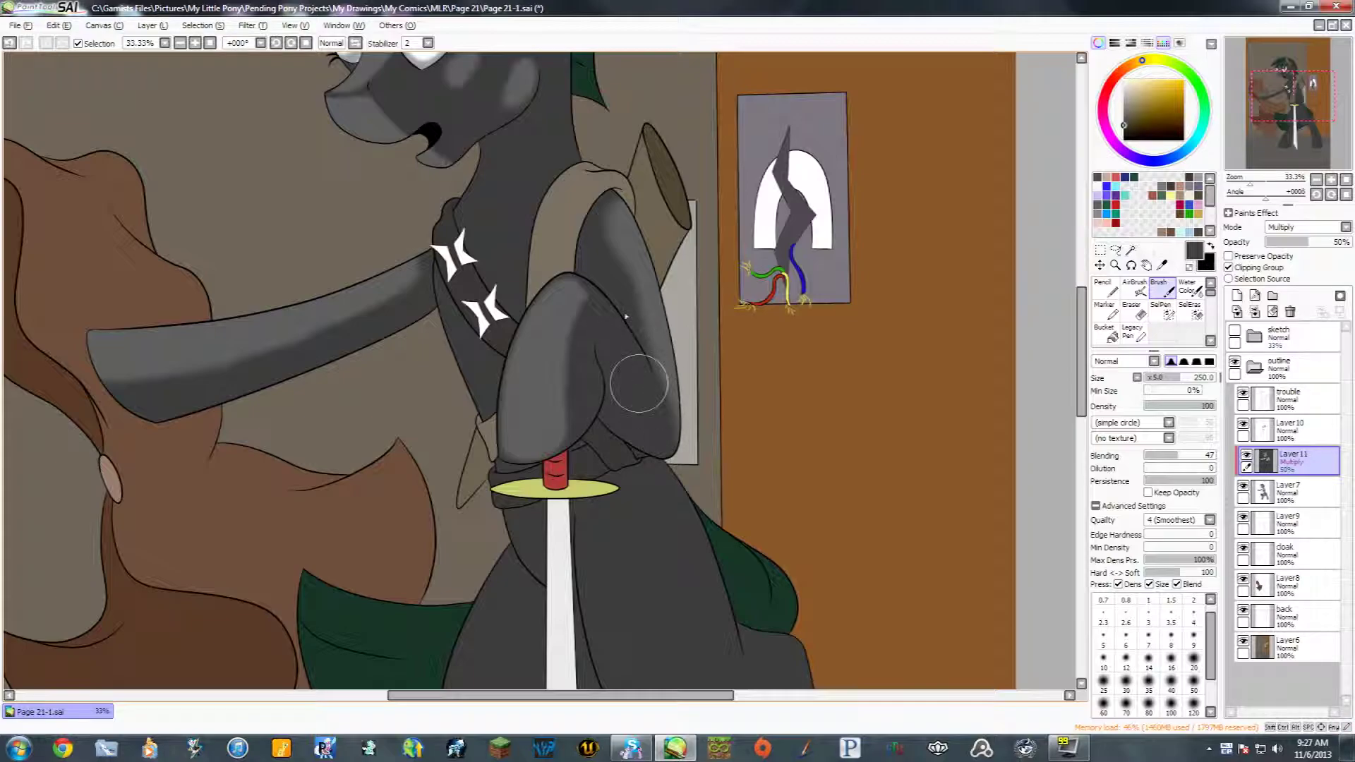
# Step: Set the Eraser to size 200 and erase a highlight down the outer edge of the hind leg below the tail
pyautogui.press('space')
pyautogui.moveTo(915, 326); pyautogui.dragTo(952, 386)
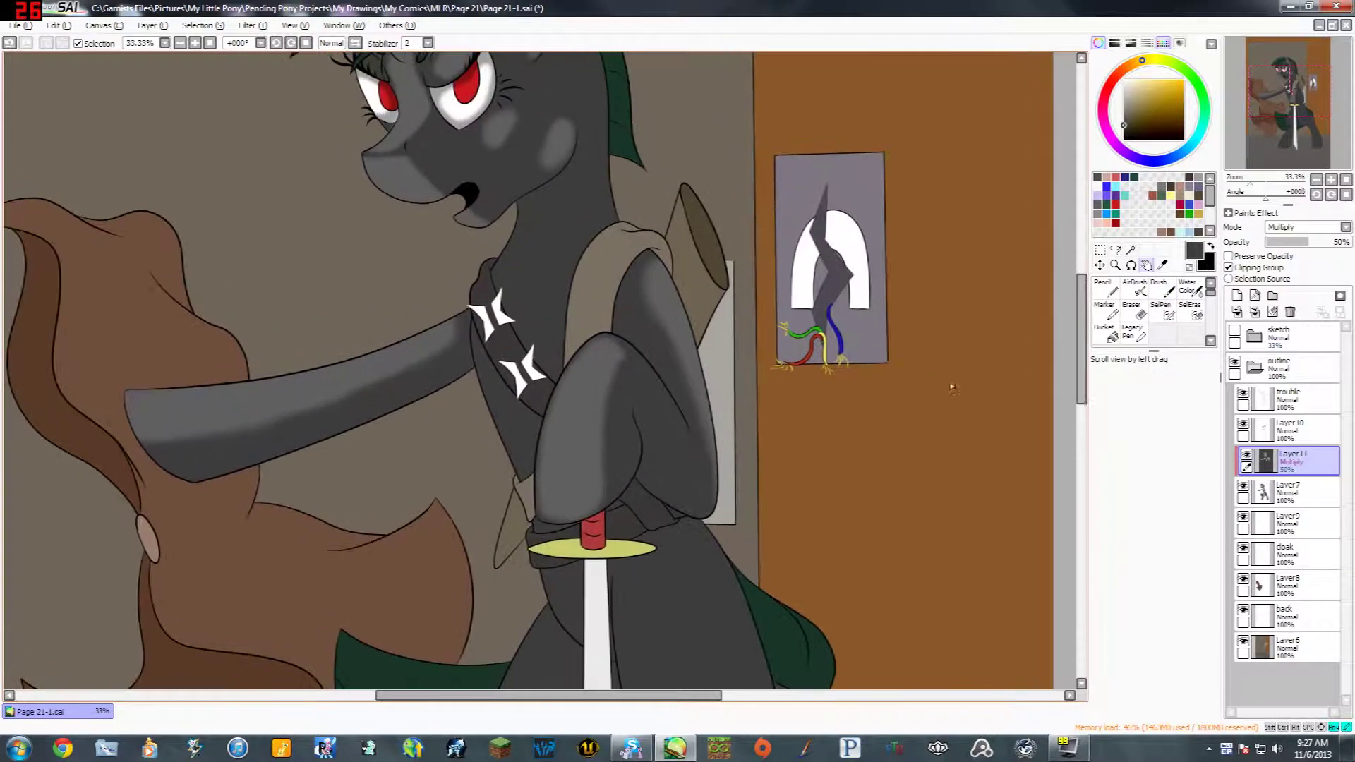
pyautogui.click(1316, 179)
pyautogui.click(1316, 179)
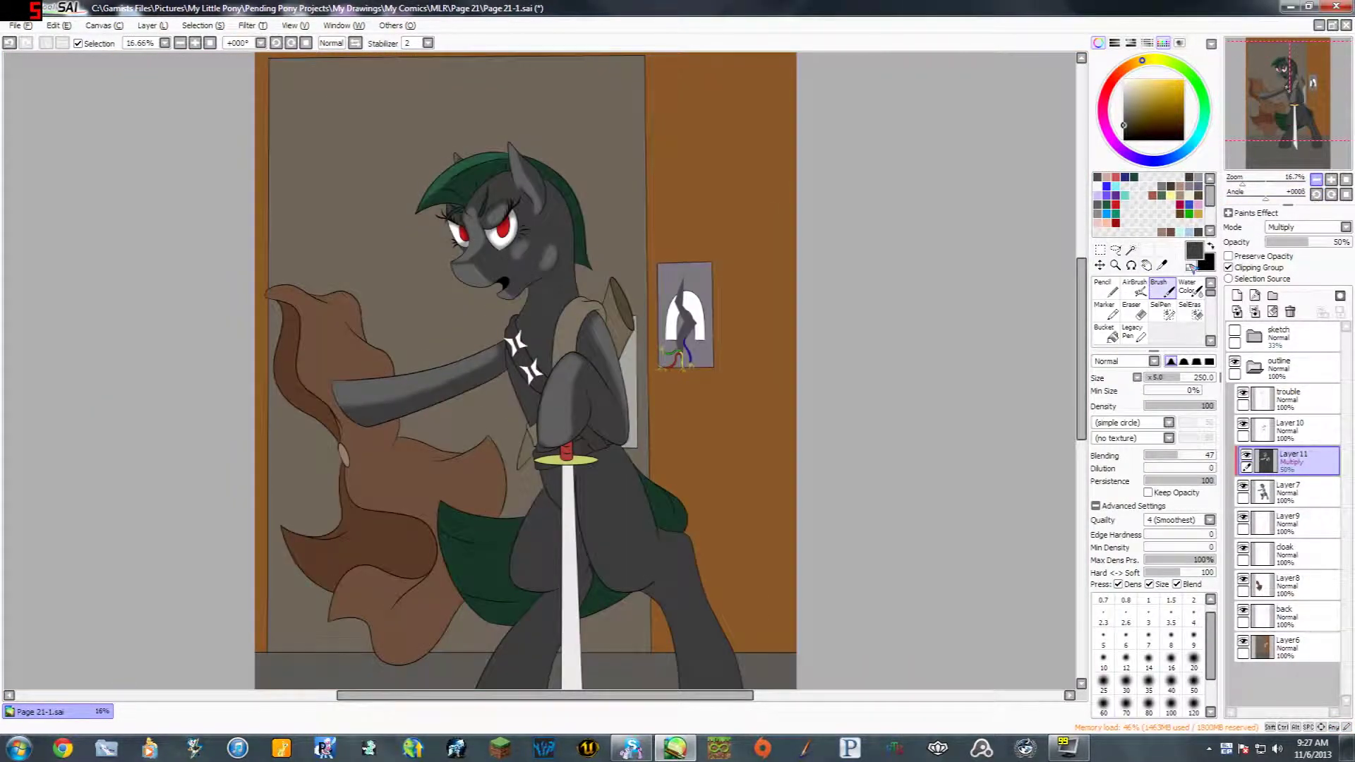
pyautogui.click(1133, 311)
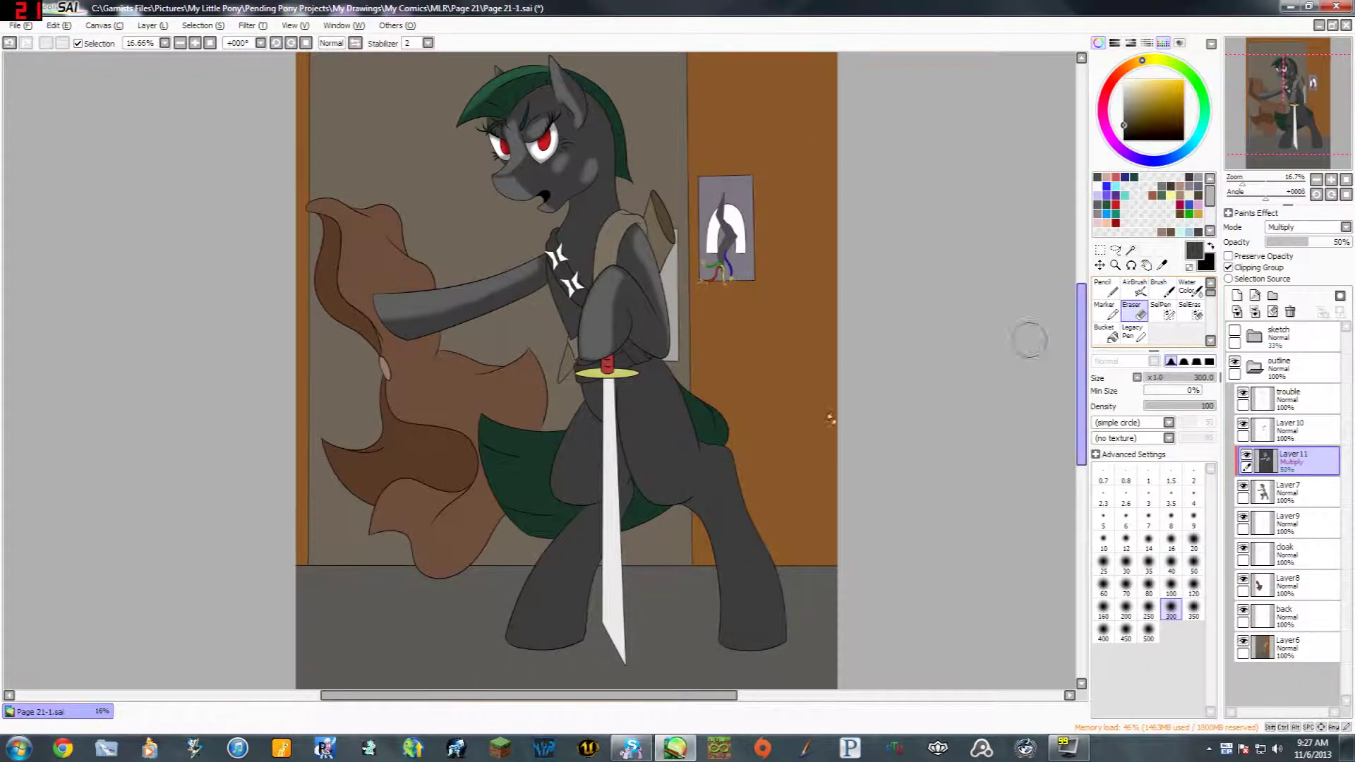
pyautogui.press('space')
pyautogui.moveTo(720, 379); pyautogui.dragTo(629, 363)
pyautogui.press(']')
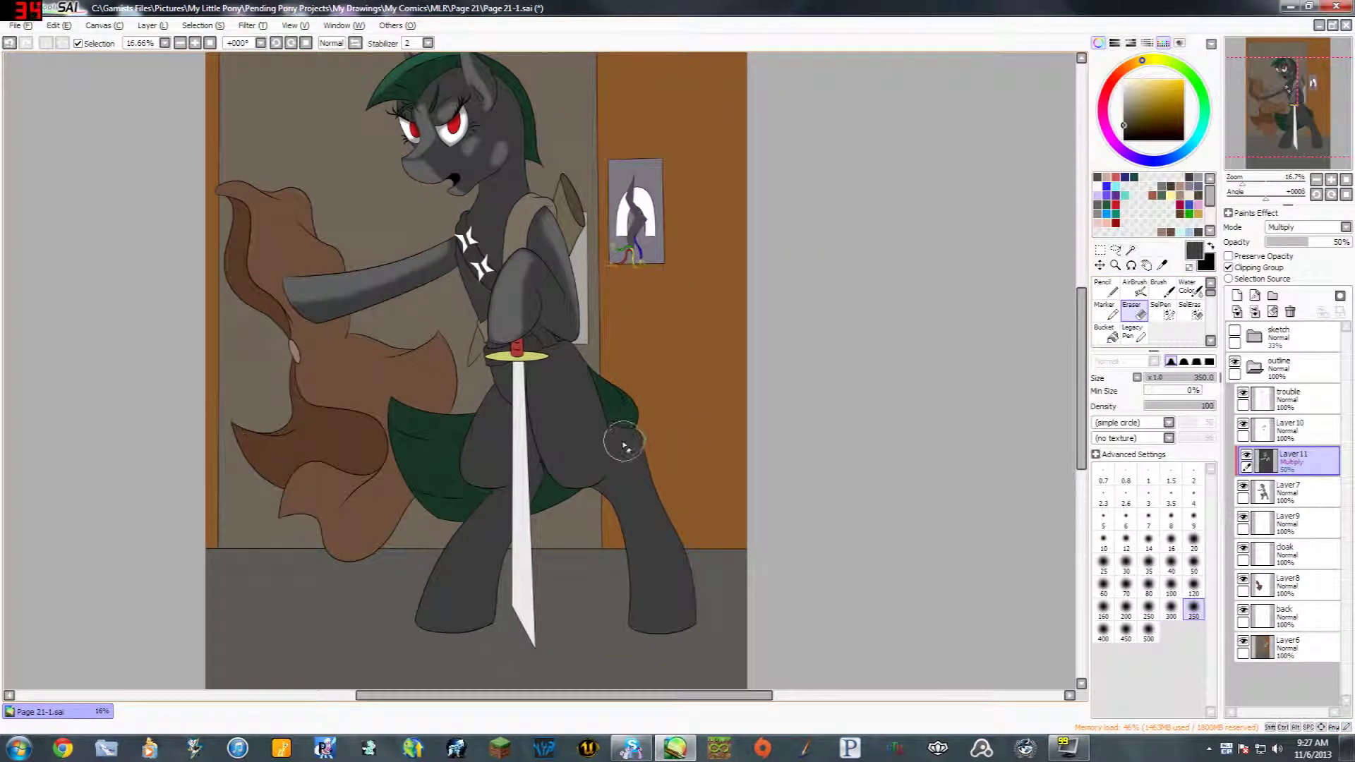
pyautogui.press('[')
pyautogui.press('[')
pyautogui.press('[')
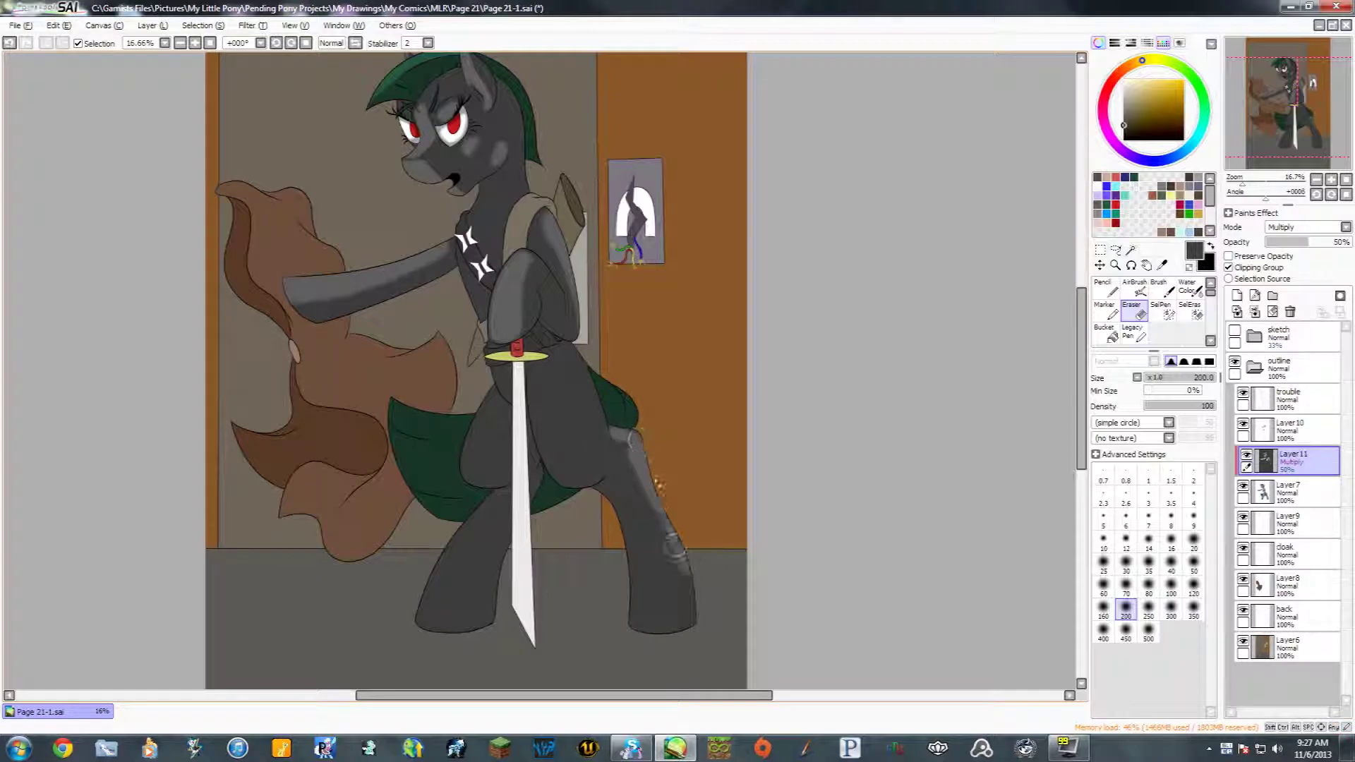
# Step: Enlarge the Eraser to 300 and widen the highlight along the hind leg's outer edge
pyautogui.press(']')
pyautogui.press(']')
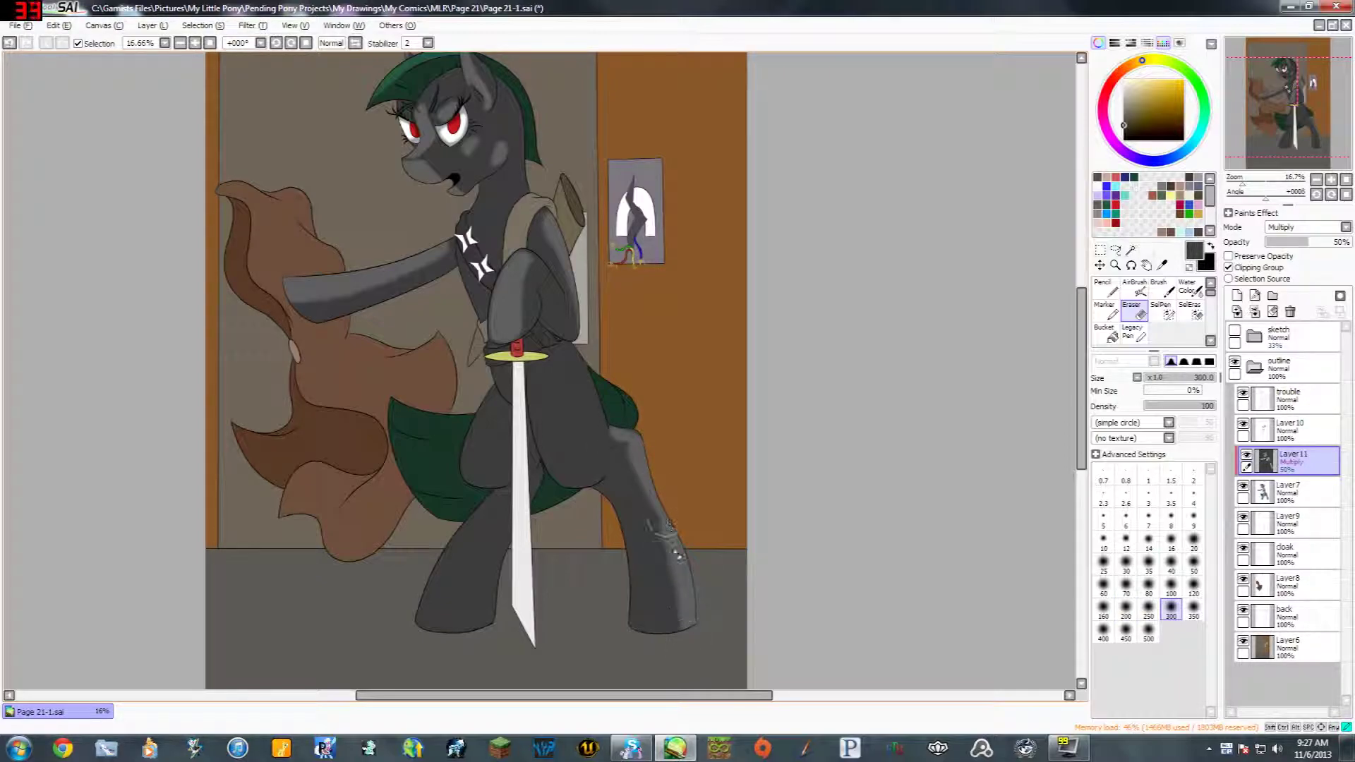
pyautogui.moveTo(648, 477); pyautogui.dragTo(638, 452)
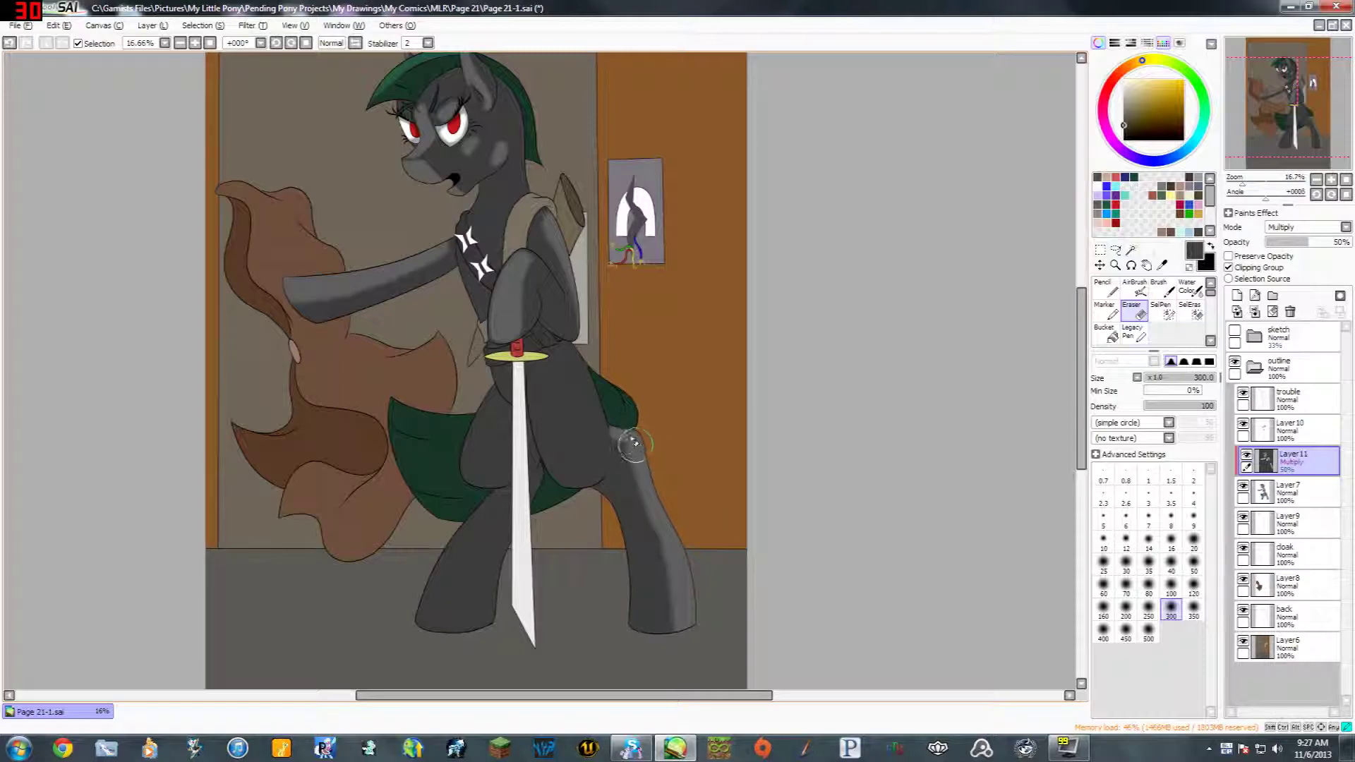
# Step: Erase a highlight over the green section of tail behind the pony's hip
pyautogui.press('space')
pyautogui.moveTo(714, 431); pyautogui.dragTo(682, 406)
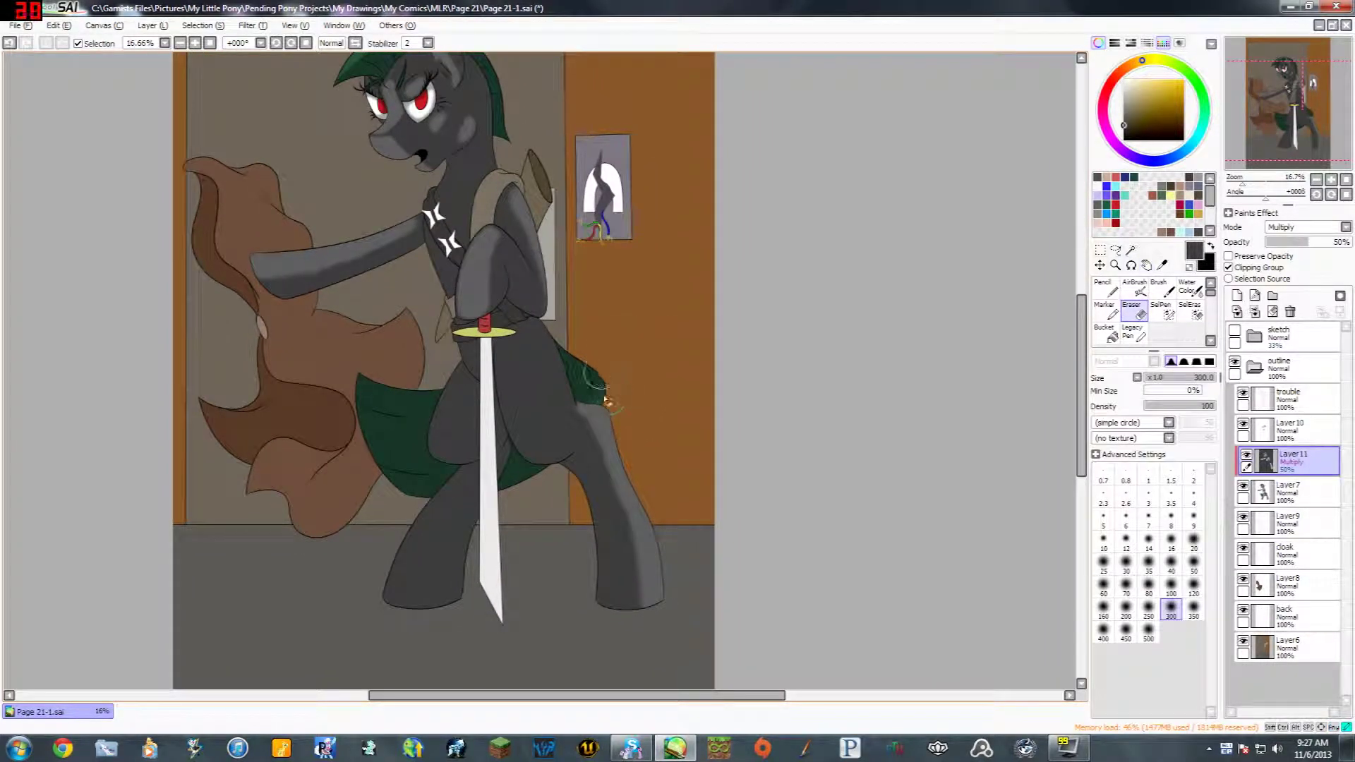
pyautogui.moveTo(586, 372); pyautogui.dragTo(600, 400)
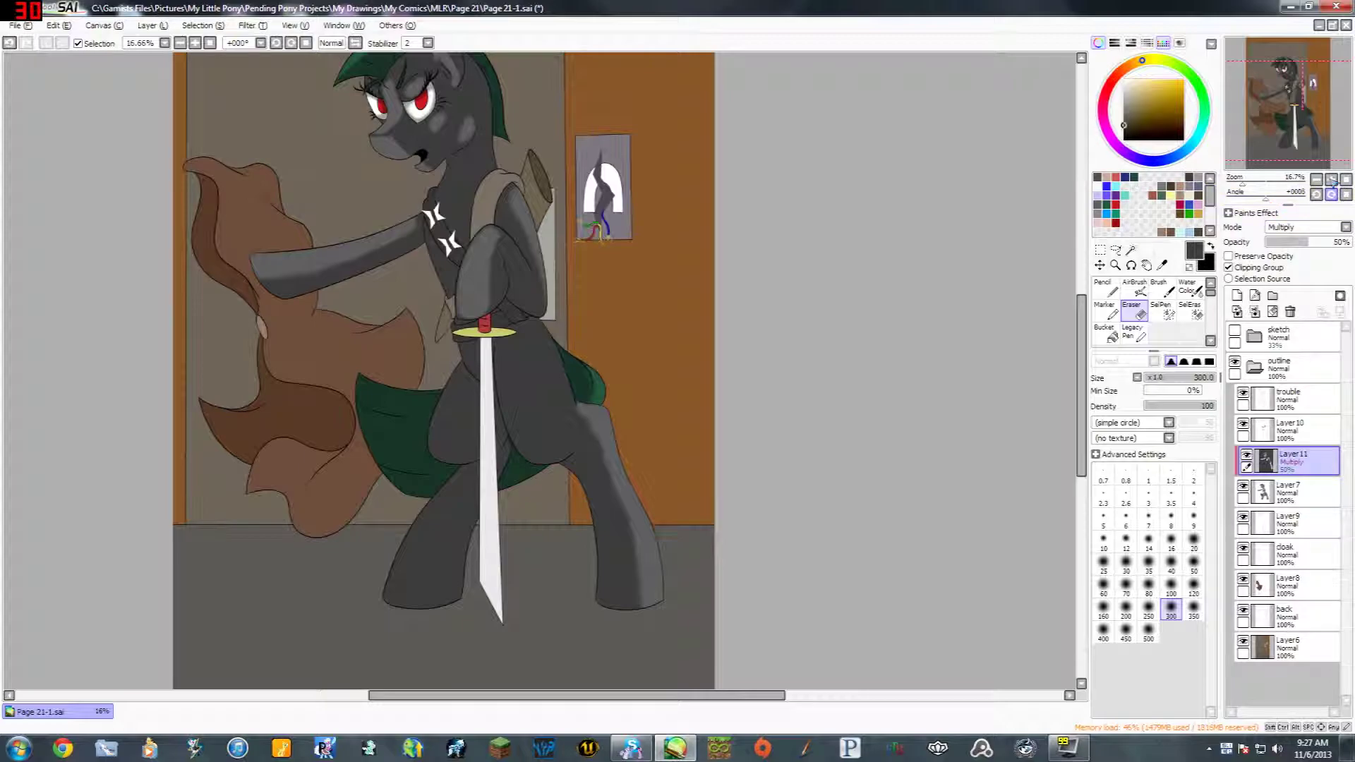
# Step: Refine the highlights where the tail meets the hind leg, using the Eraser at size 100 and the Brush at 60
pyautogui.click(1331, 181)
pyautogui.press('[')
pyautogui.press('[')
pyautogui.press('[')
pyautogui.press('[')
pyautogui.press('[')
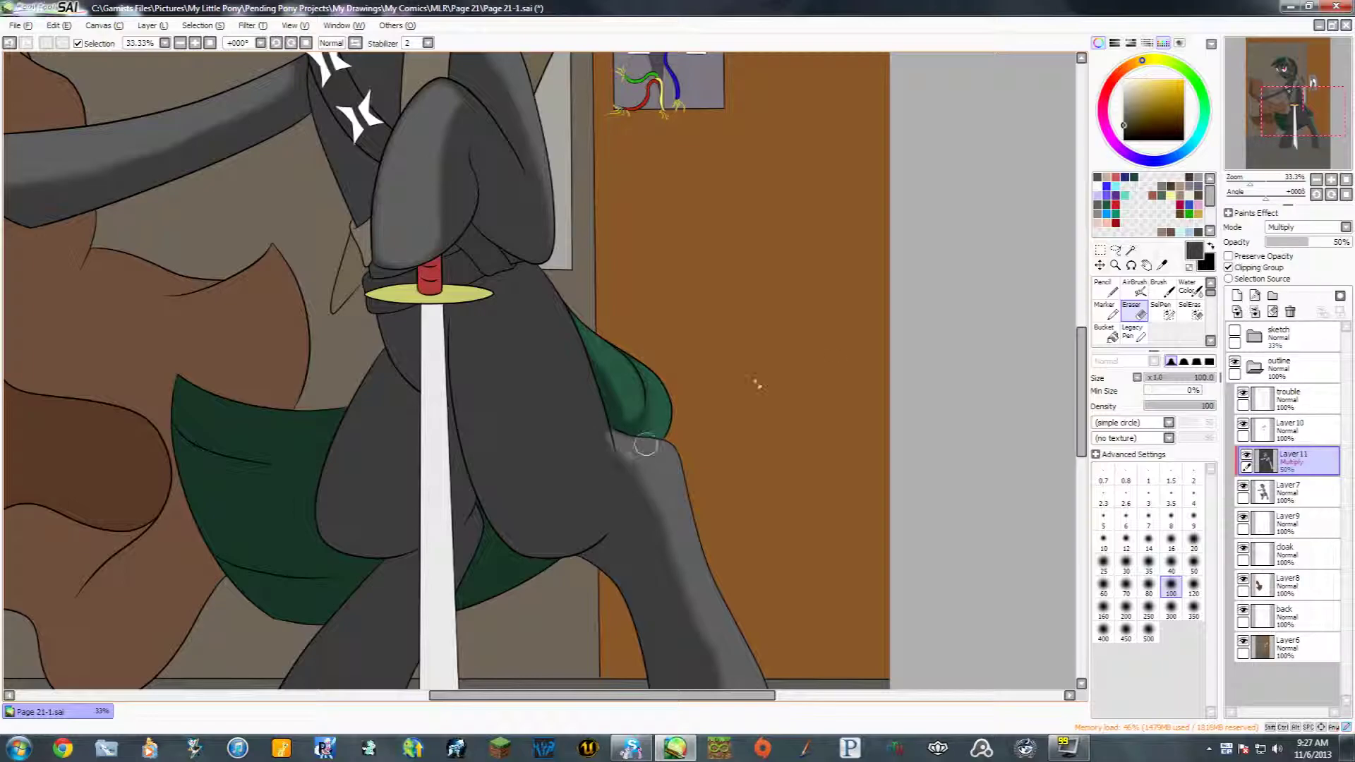
pyautogui.click(1159, 289)
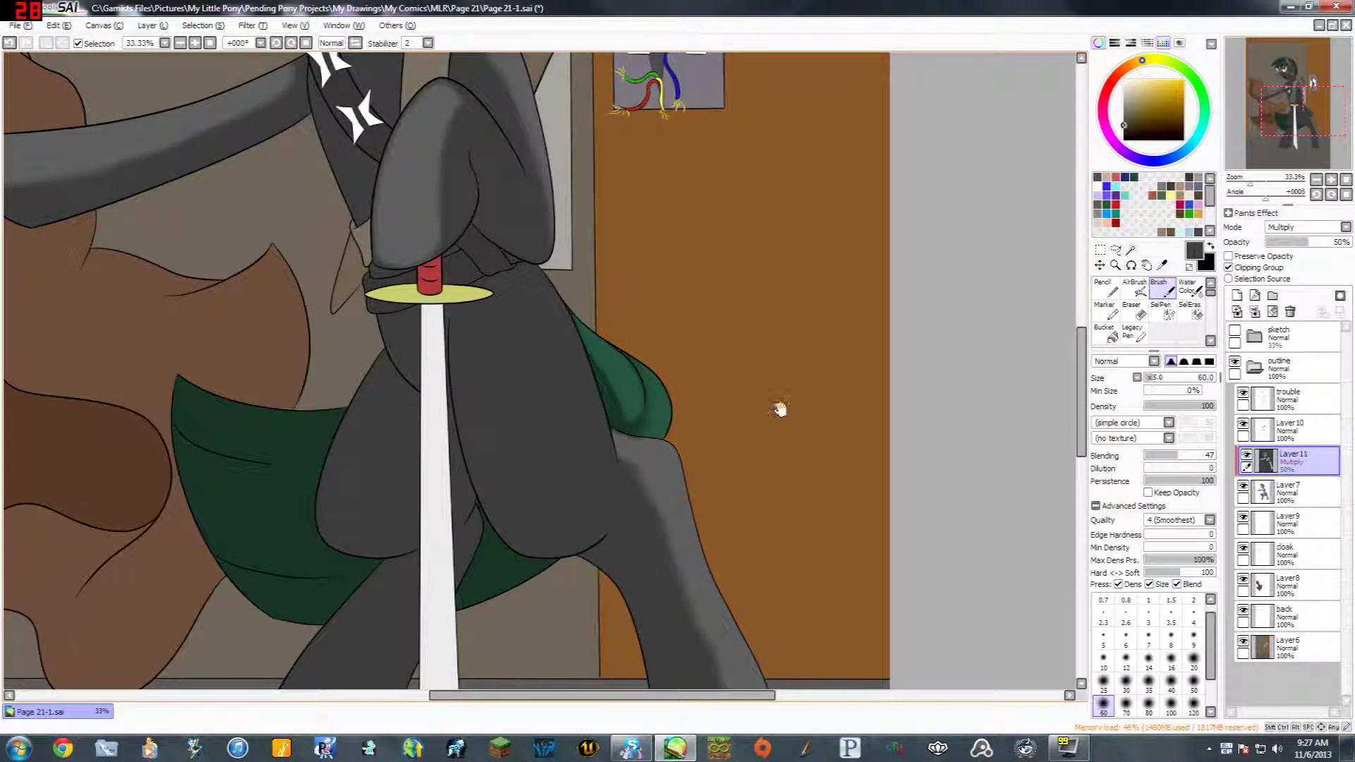
# Step: Review the shading across the whole figure, and inspect the head and forelegs up close
pyautogui.moveTo(780, 409); pyautogui.dragTo(830, 443)
pyautogui.click(1321, 179)
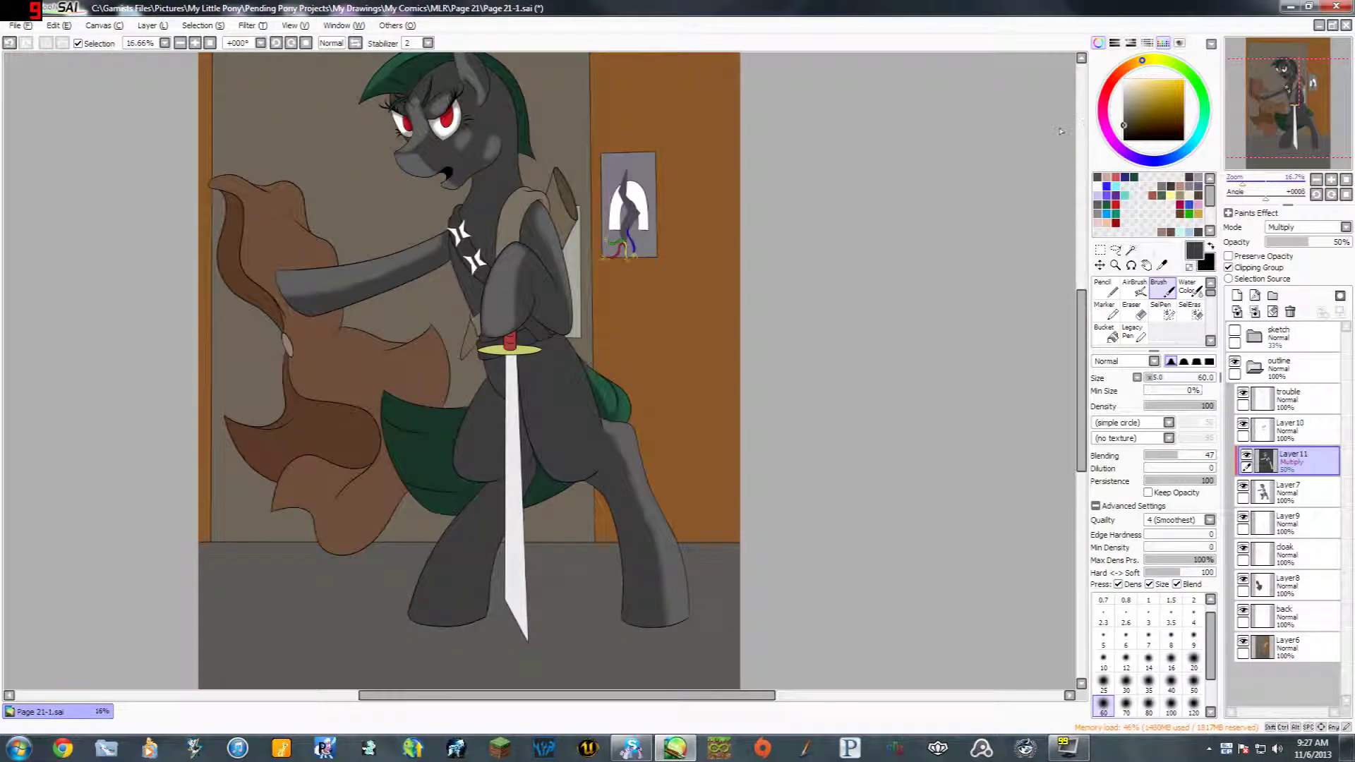
pyautogui.moveTo(880, 358); pyautogui.dragTo(928, 474)
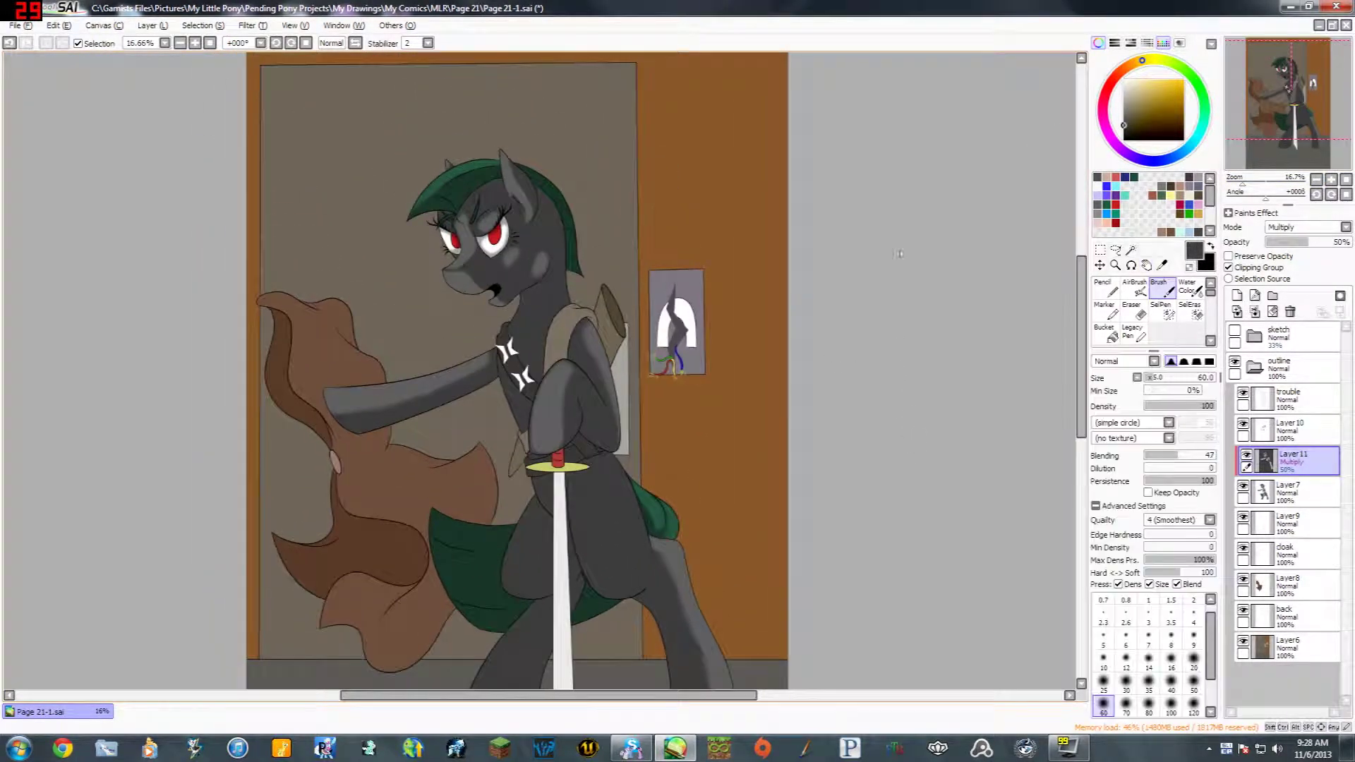
pyautogui.click(1331, 180)
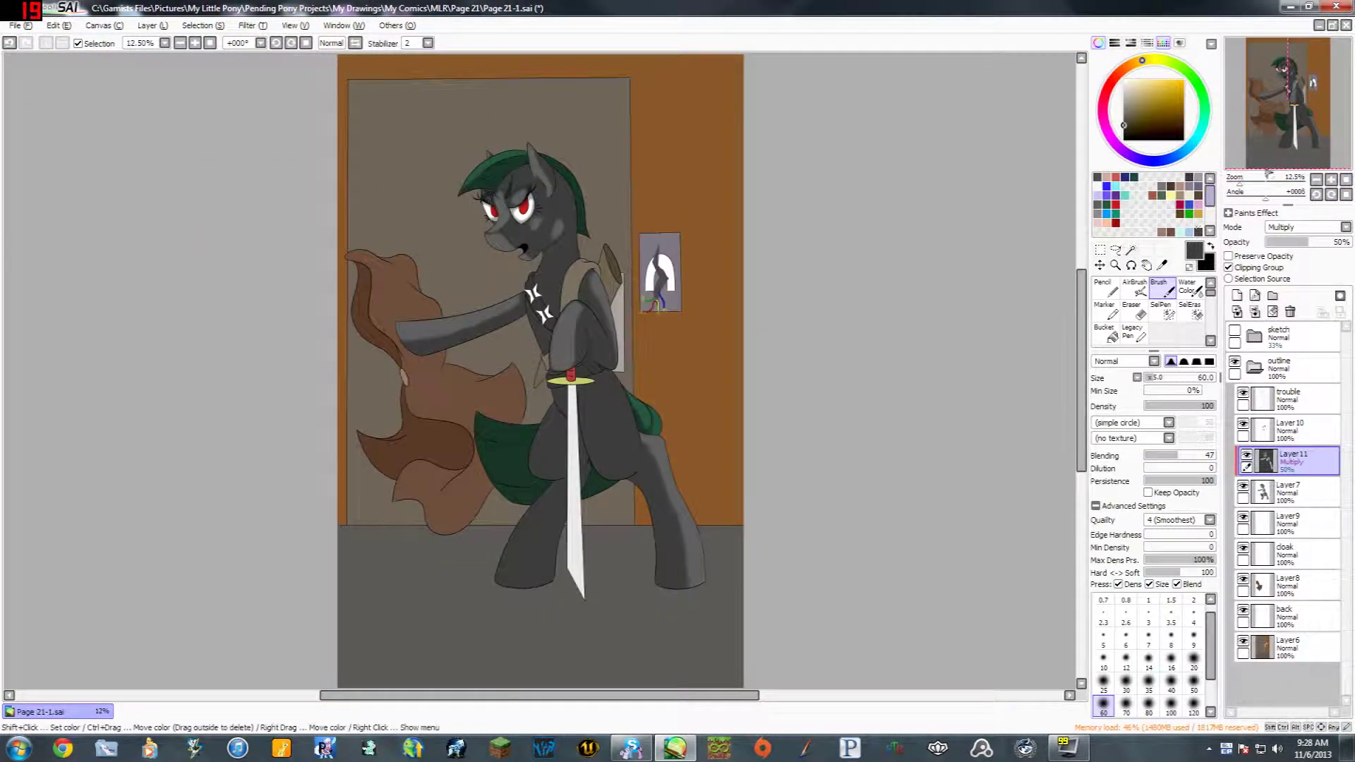
pyautogui.click(1331, 180)
pyautogui.click(1331, 179)
pyautogui.moveTo(910, 278); pyautogui.dragTo(990, 472)
pyautogui.click(1330, 180)
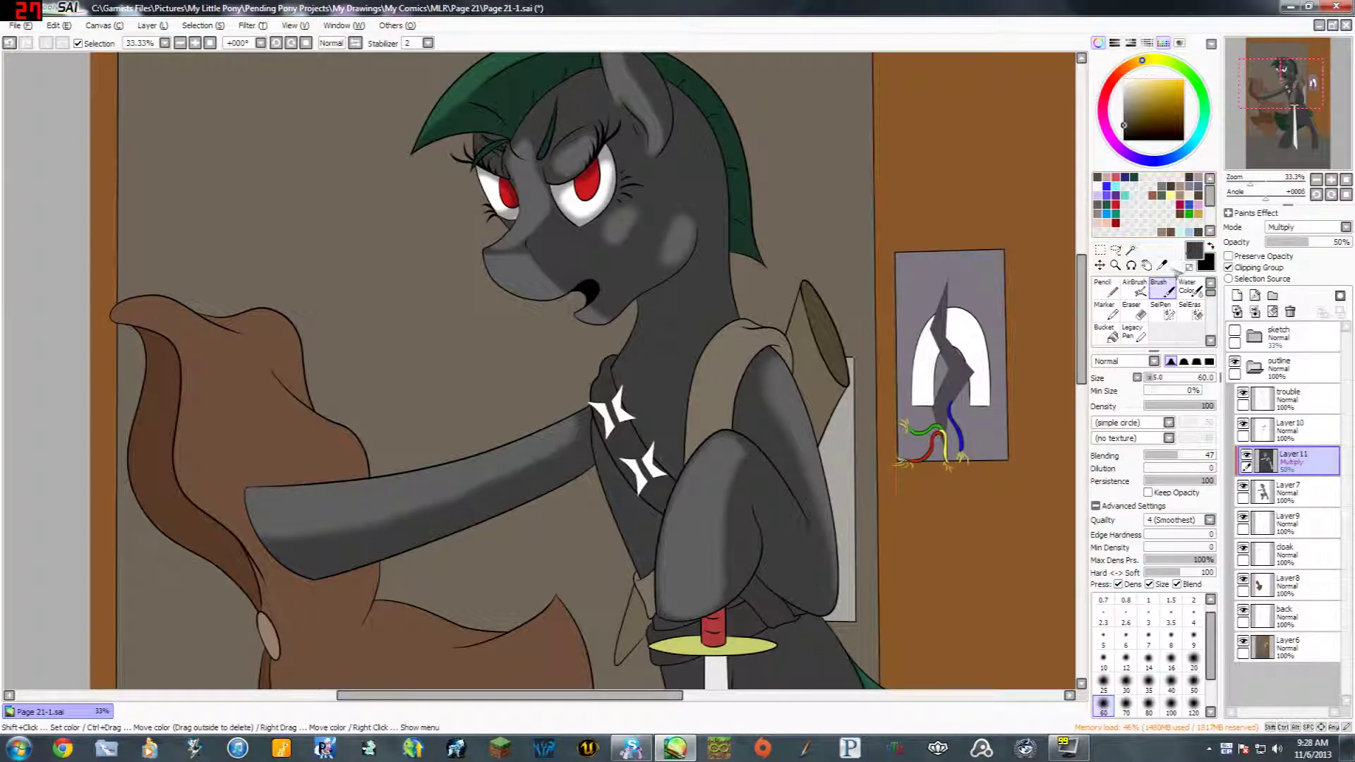
# Step: Switch to the Water Color tool, keep its Multiply drawing mode, and set its density to 36
pyautogui.moveTo(930, 305); pyautogui.dragTo(1002, 374)
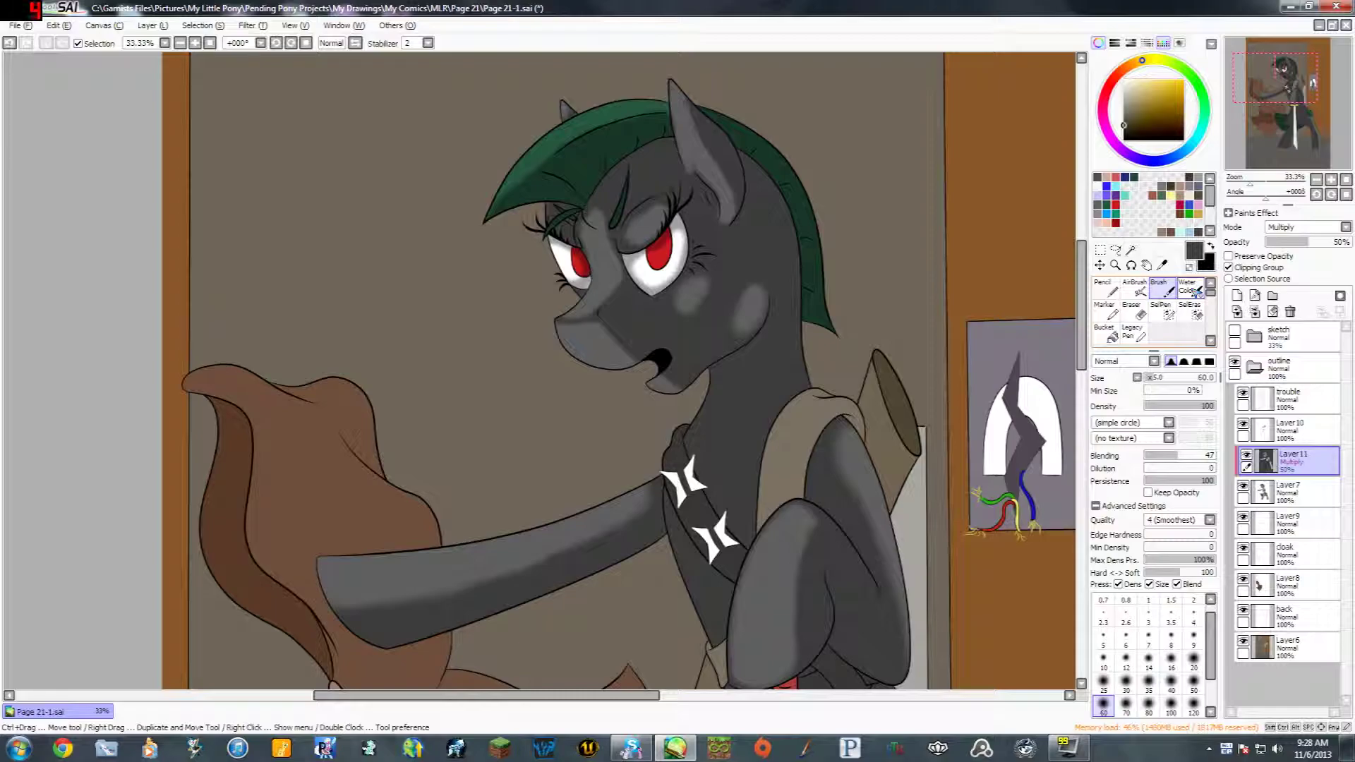
pyautogui.doubleClick(1192, 289)
pyautogui.click(836, 382)
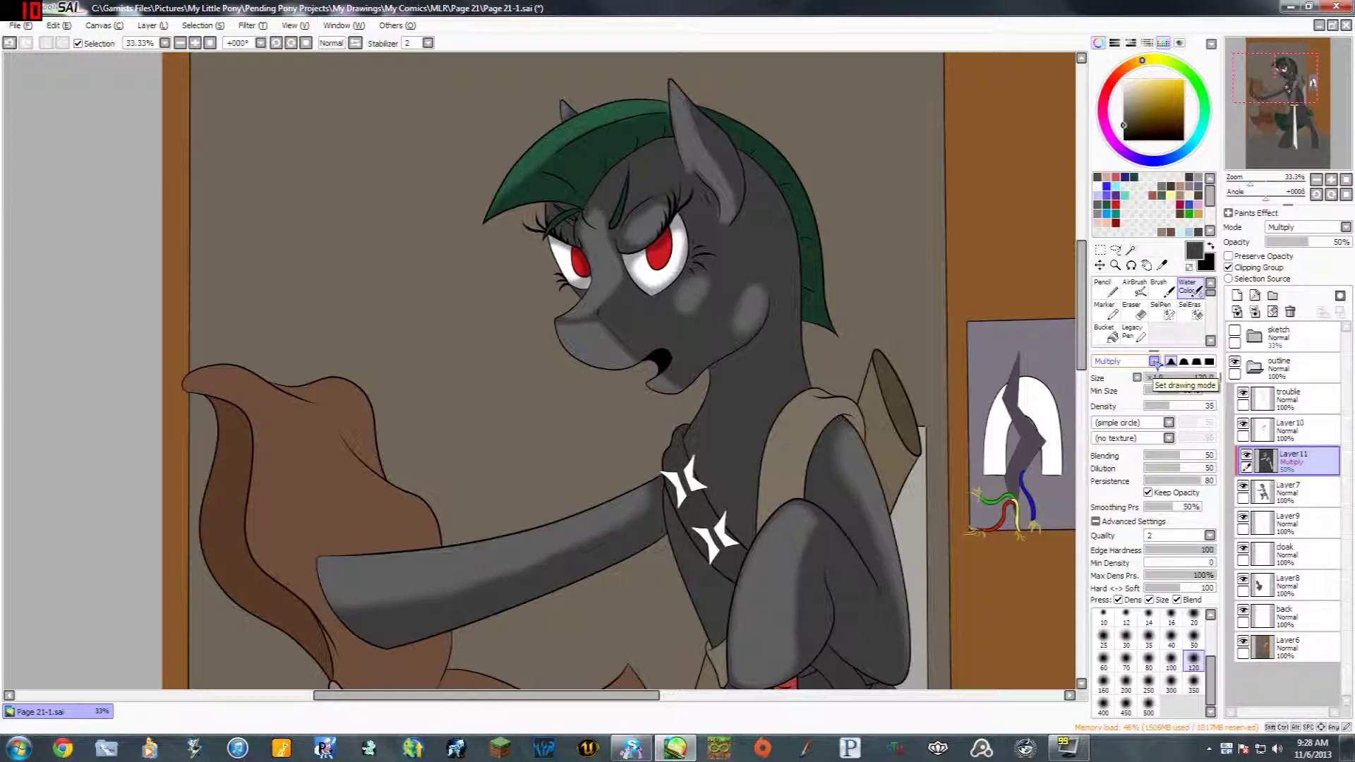
pyautogui.click(1154, 363)
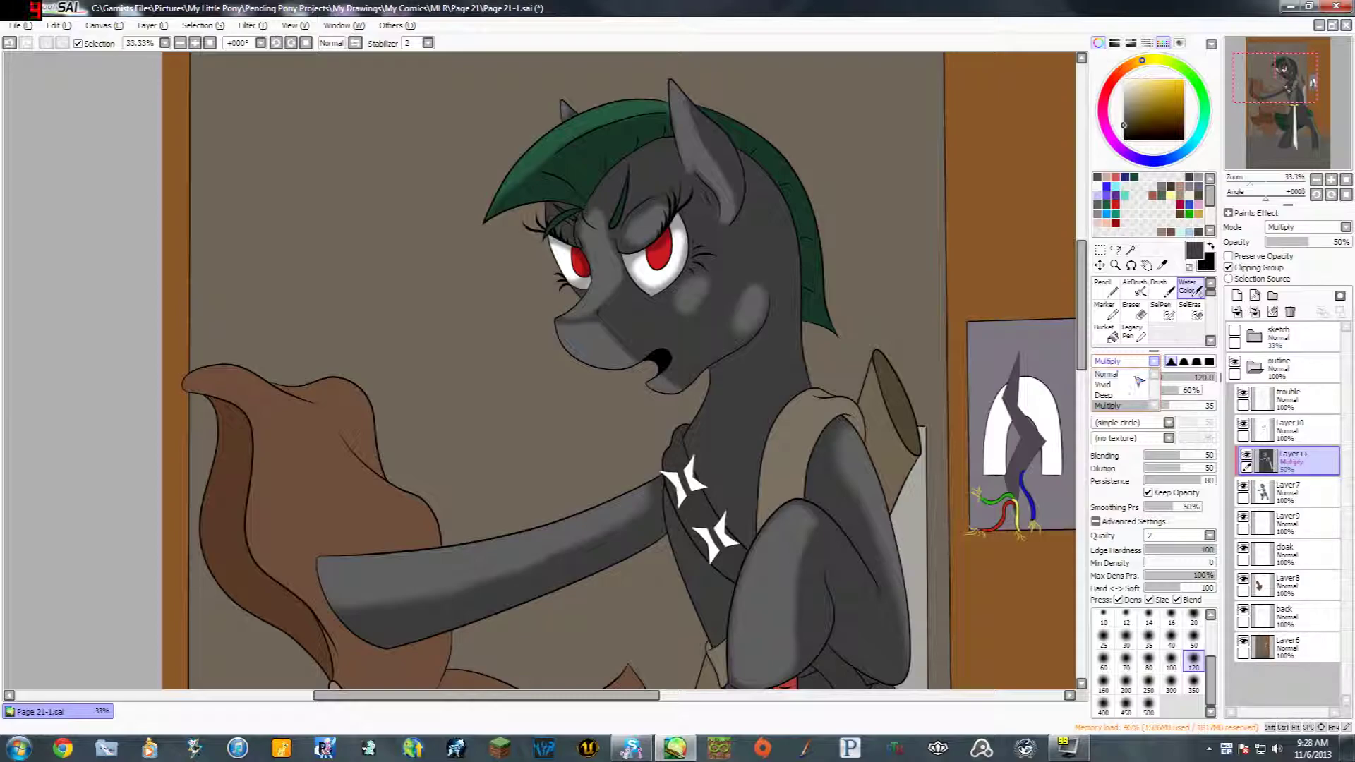
pyautogui.click(1130, 407)
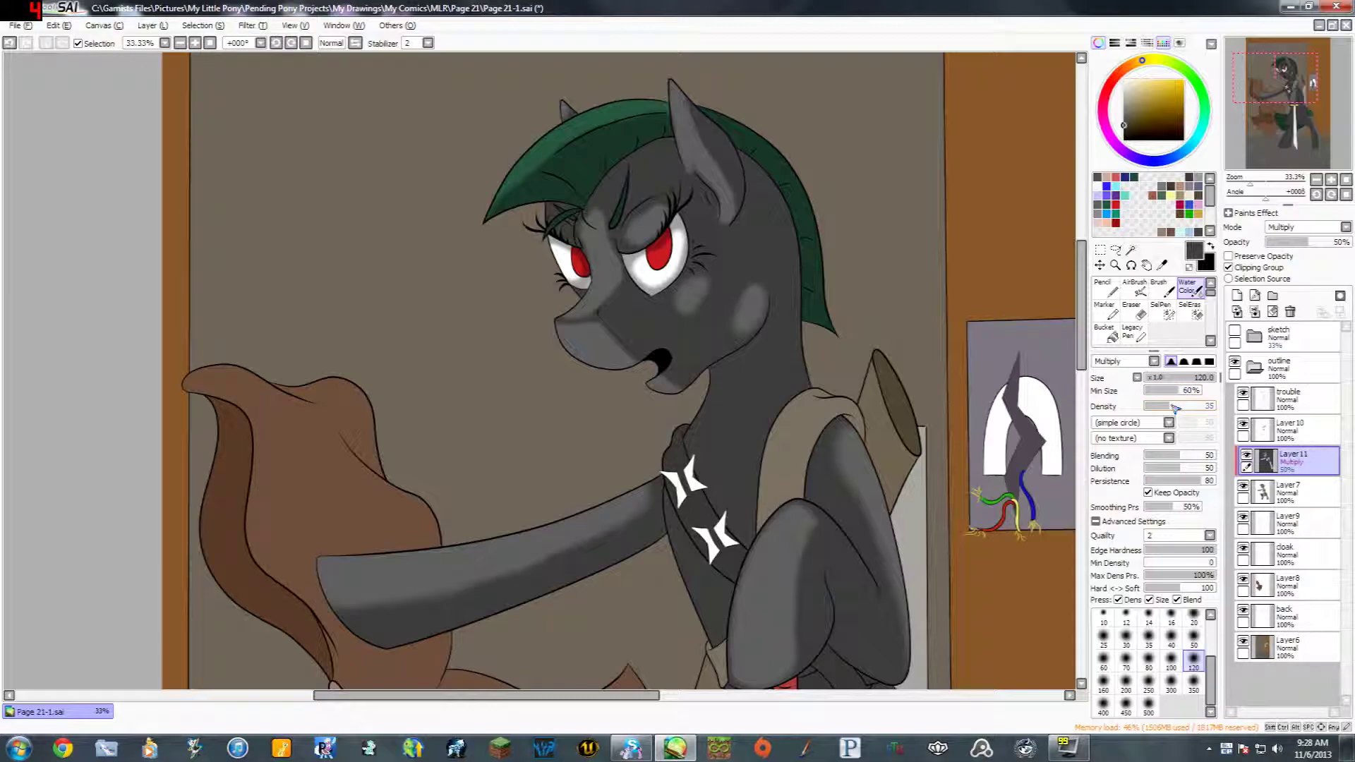
pyautogui.click(1173, 408)
# Step: Soften the highlights on the pony's forehead, nose bridge and muzzle with the Water Color tool at size 80
pyautogui.moveTo(930, 425)
pyautogui.mouseDown()
pyautogui.moveTo(998, 422)
pyautogui.moveTo(1015, 436)
pyautogui.mouseUp()
pyautogui.moveTo(1030, 351); pyautogui.dragTo(1061, 412)
pyautogui.click(1330, 179)
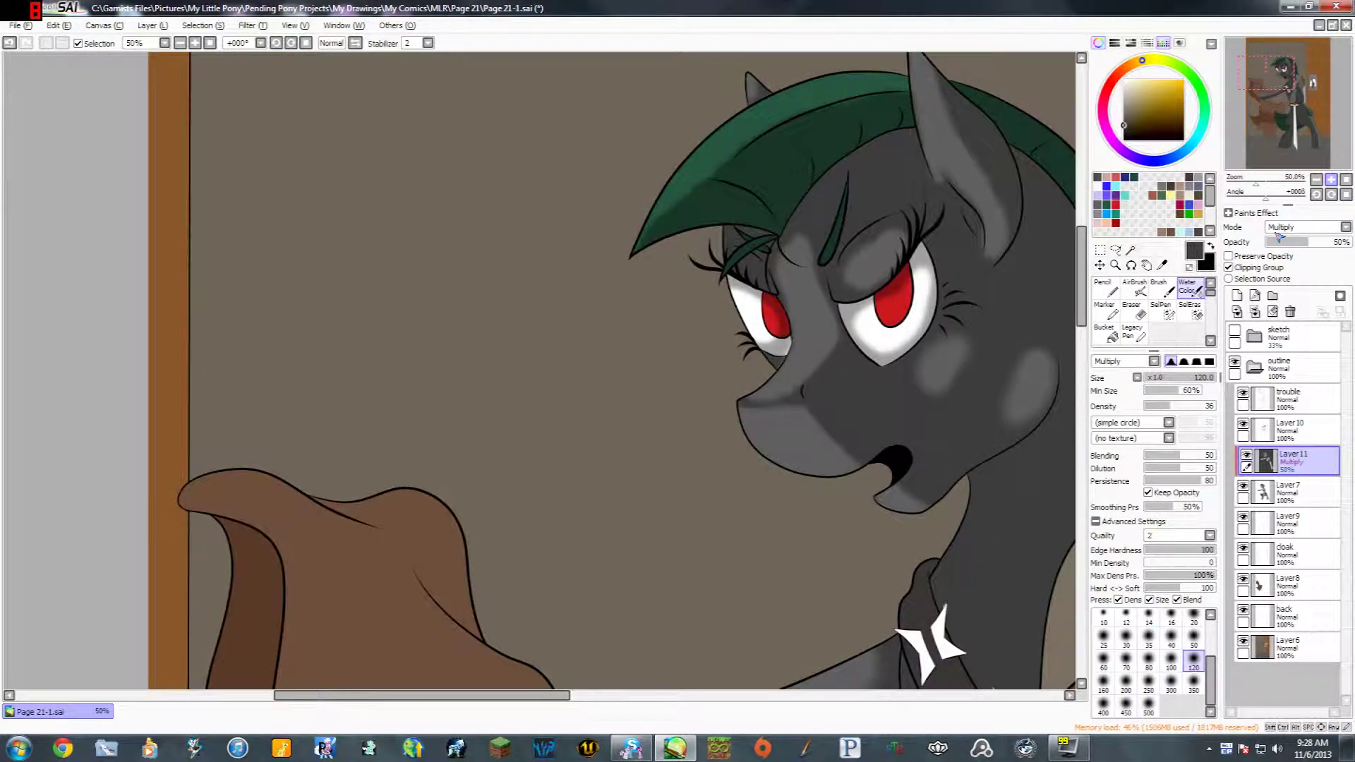
pyautogui.press('space')
pyautogui.moveTo(977, 407)
pyautogui.mouseDown()
pyautogui.moveTo(887, 412)
pyautogui.moveTo(870, 443)
pyautogui.mouseUp()
pyautogui.press('space')
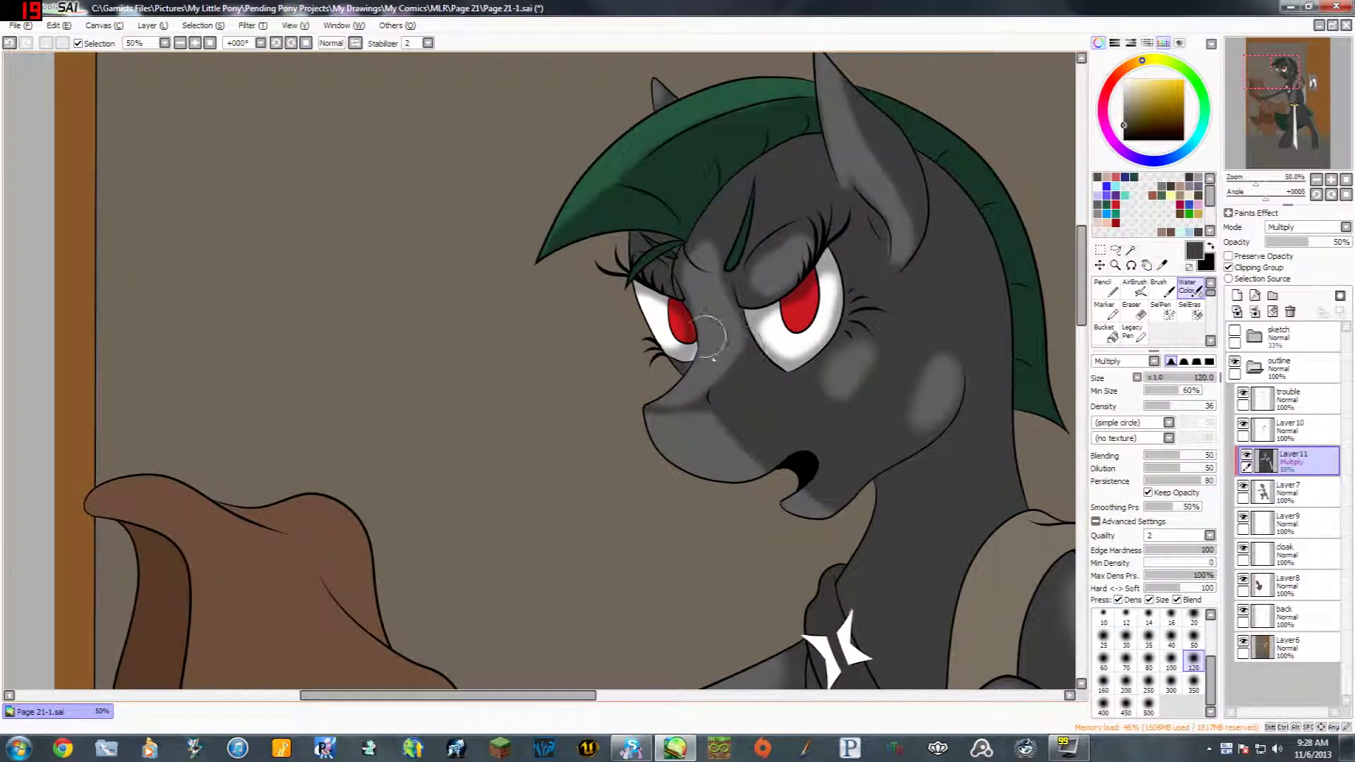
pyautogui.press('[')
pyautogui.press('[')
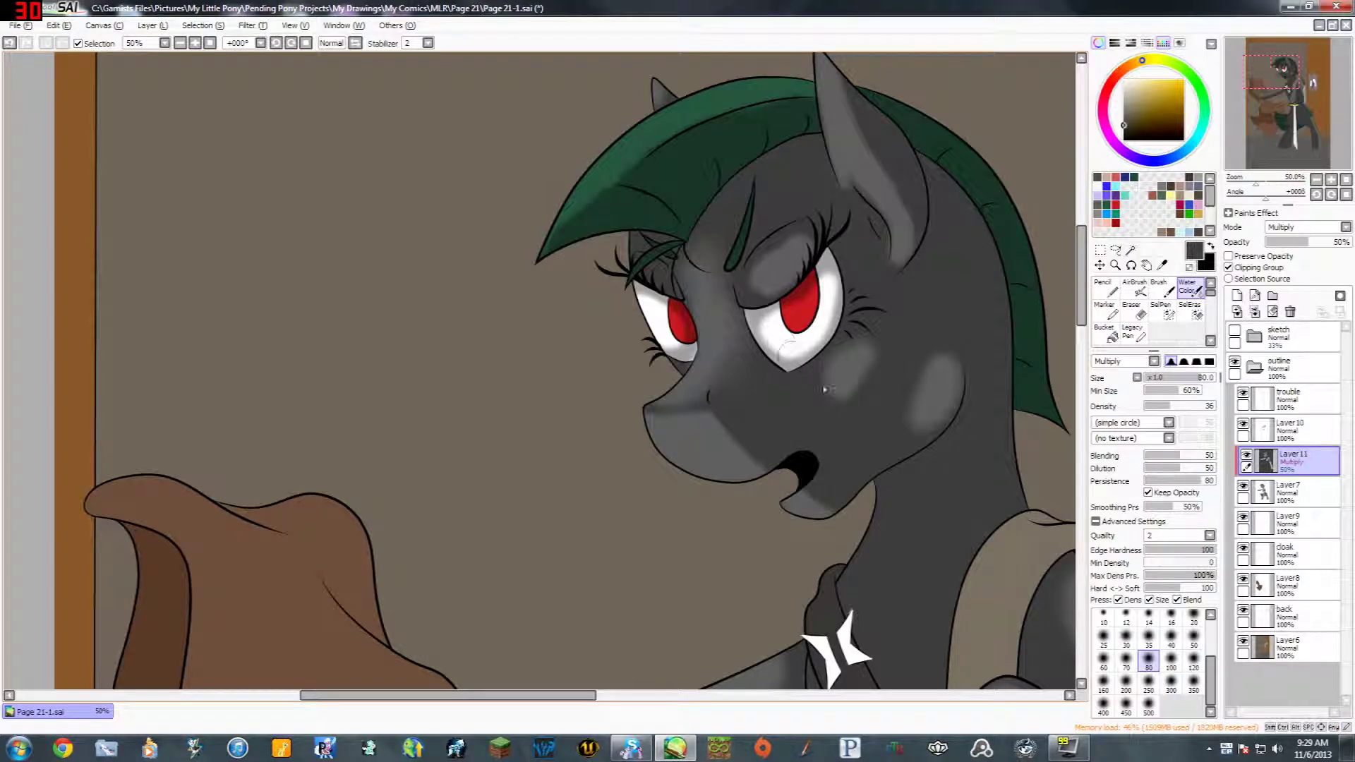
pyautogui.moveTo(824, 389); pyautogui.dragTo(780, 326)
pyautogui.moveTo(692, 350)
pyautogui.mouseDown()
pyautogui.moveTo(671, 372)
pyautogui.moveTo(675, 357)
pyautogui.moveTo(694, 390)
pyautogui.mouseUp()
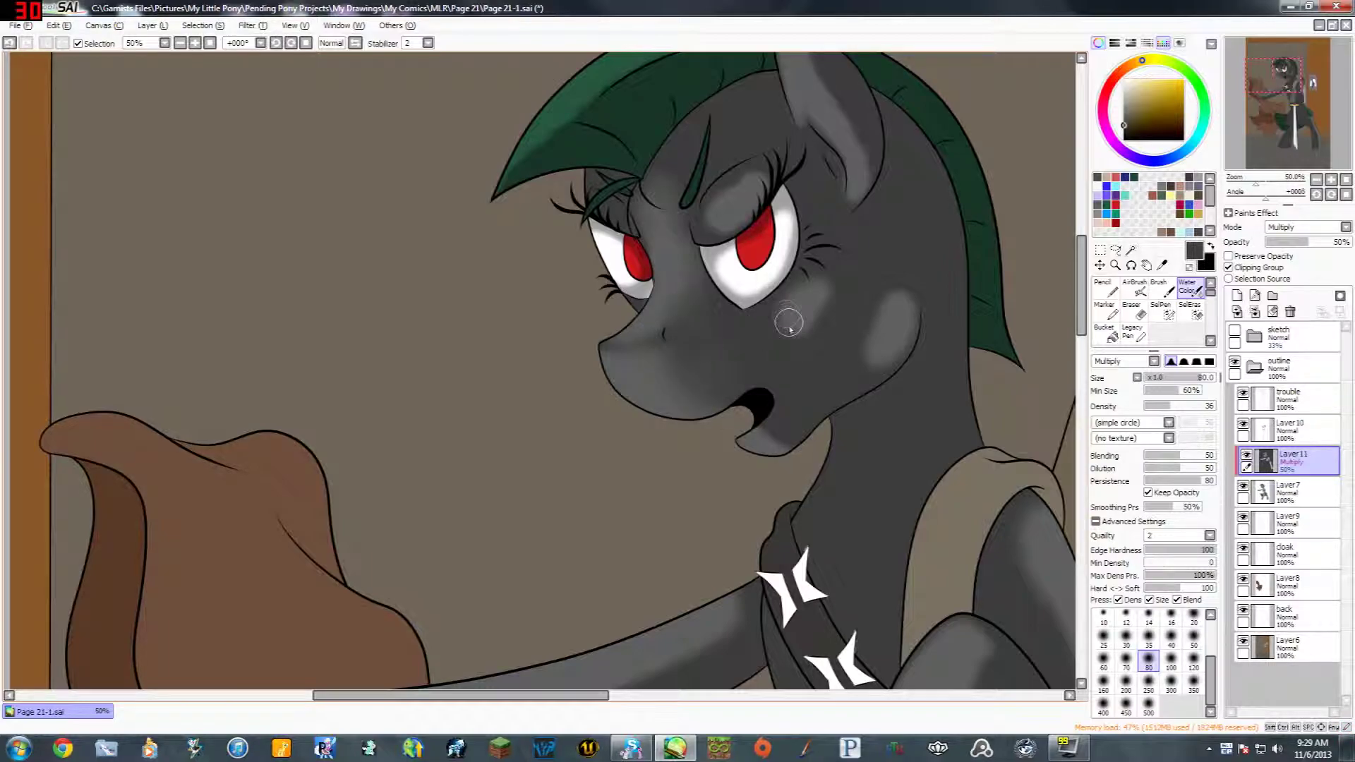
# Step: Blend the cheek, chin and jaw highlights smoothly into the face shading, using sizes 120, 60 and 100
pyautogui.press(']')
pyautogui.press(']')
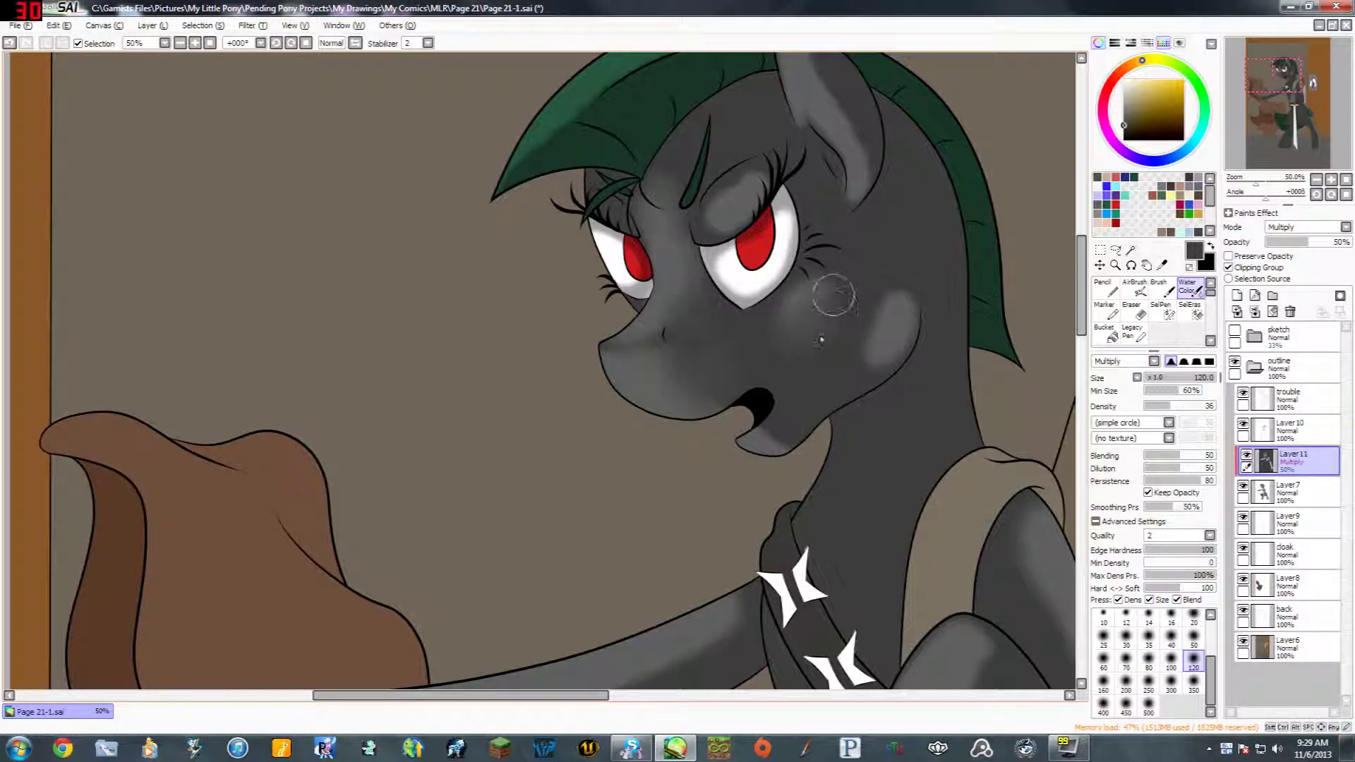
pyautogui.press('[')
pyautogui.press('[')
pyautogui.press('[')
pyautogui.press('[')
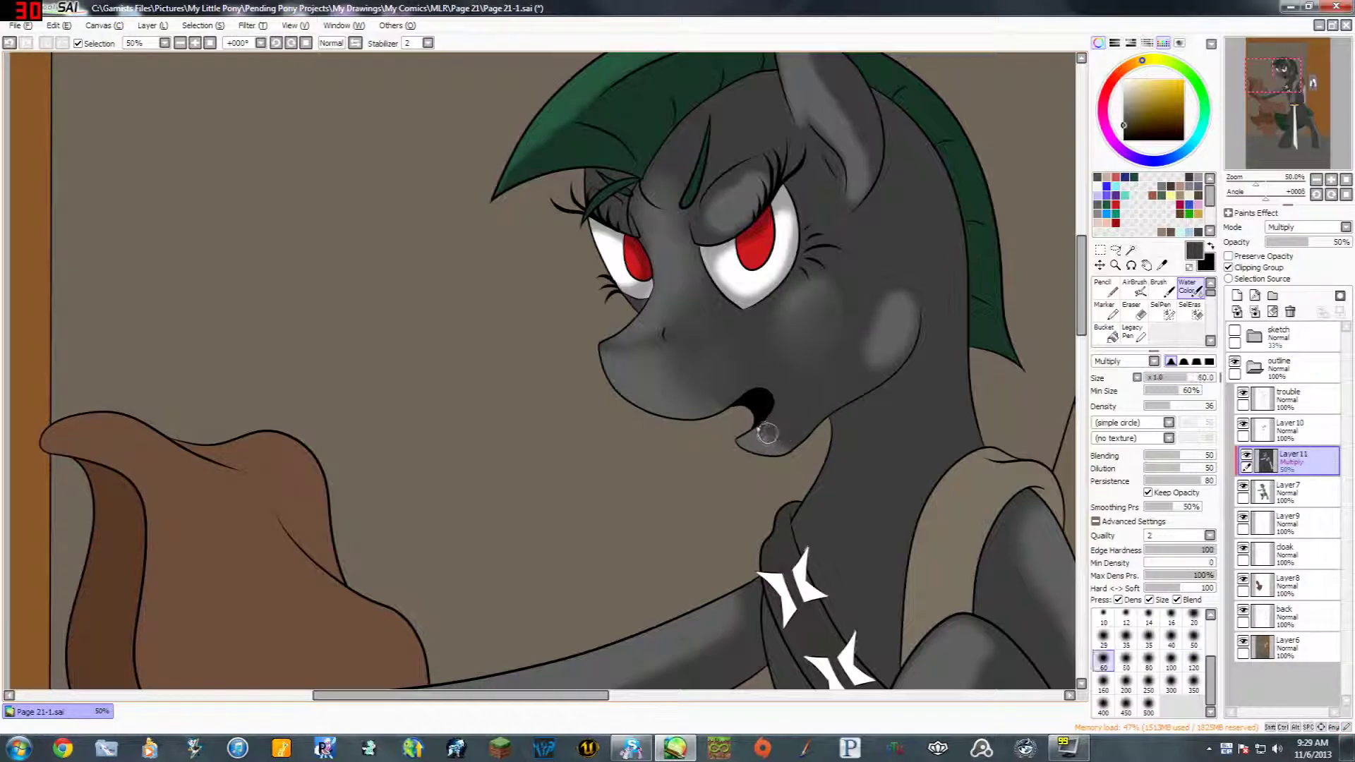
pyautogui.press(']')
pyautogui.press(']')
pyautogui.press(']')
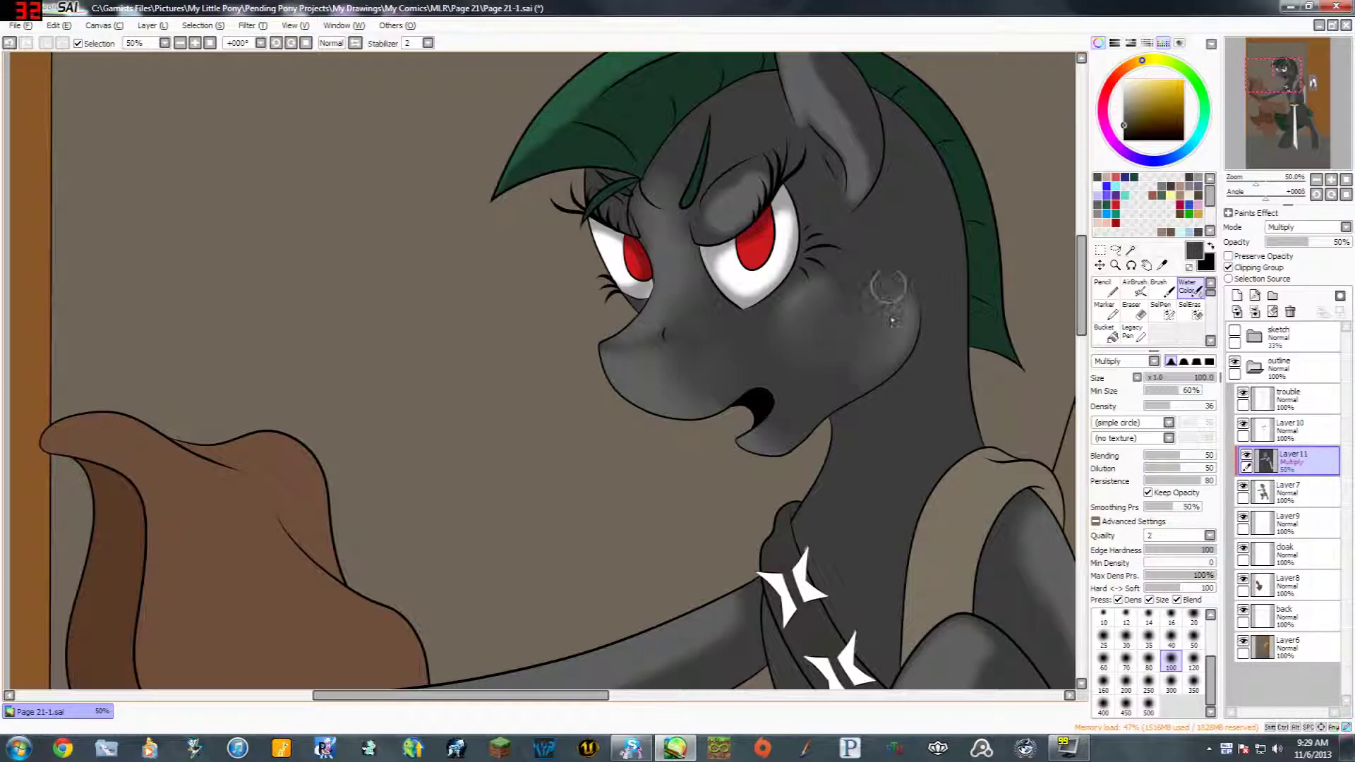
# Step: Soften the highlights on the eyelid and the near ear with the Water Color tool at sizes 50 and 70
pyautogui.moveTo(723, 204)
pyautogui.mouseDown()
pyautogui.moveTo(718, 287)
pyautogui.moveTo(694, 297)
pyautogui.moveTo(744, 252)
pyautogui.moveTo(749, 281)
pyautogui.moveTo(680, 296)
pyautogui.moveTo(734, 261)
pyautogui.mouseUp()
pyautogui.press('[')
pyautogui.press('[')
pyautogui.moveTo(608, 273)
pyautogui.mouseDown()
pyautogui.moveTo(638, 278)
pyautogui.moveTo(604, 263)
pyautogui.mouseUp()
pyautogui.moveTo(810, 227); pyautogui.dragTo(789, 257)
pyautogui.press('[')
pyautogui.press('[')
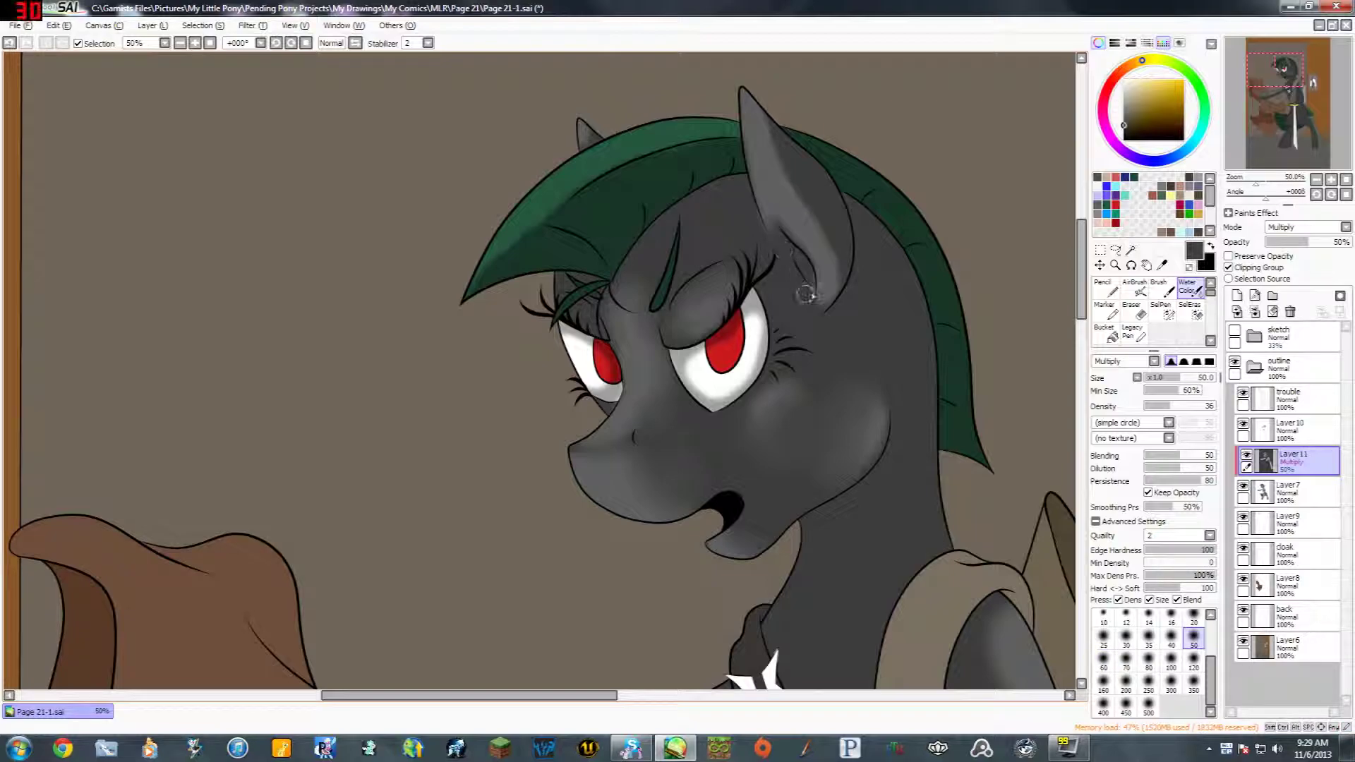
pyautogui.press(']')
pyautogui.press(']')
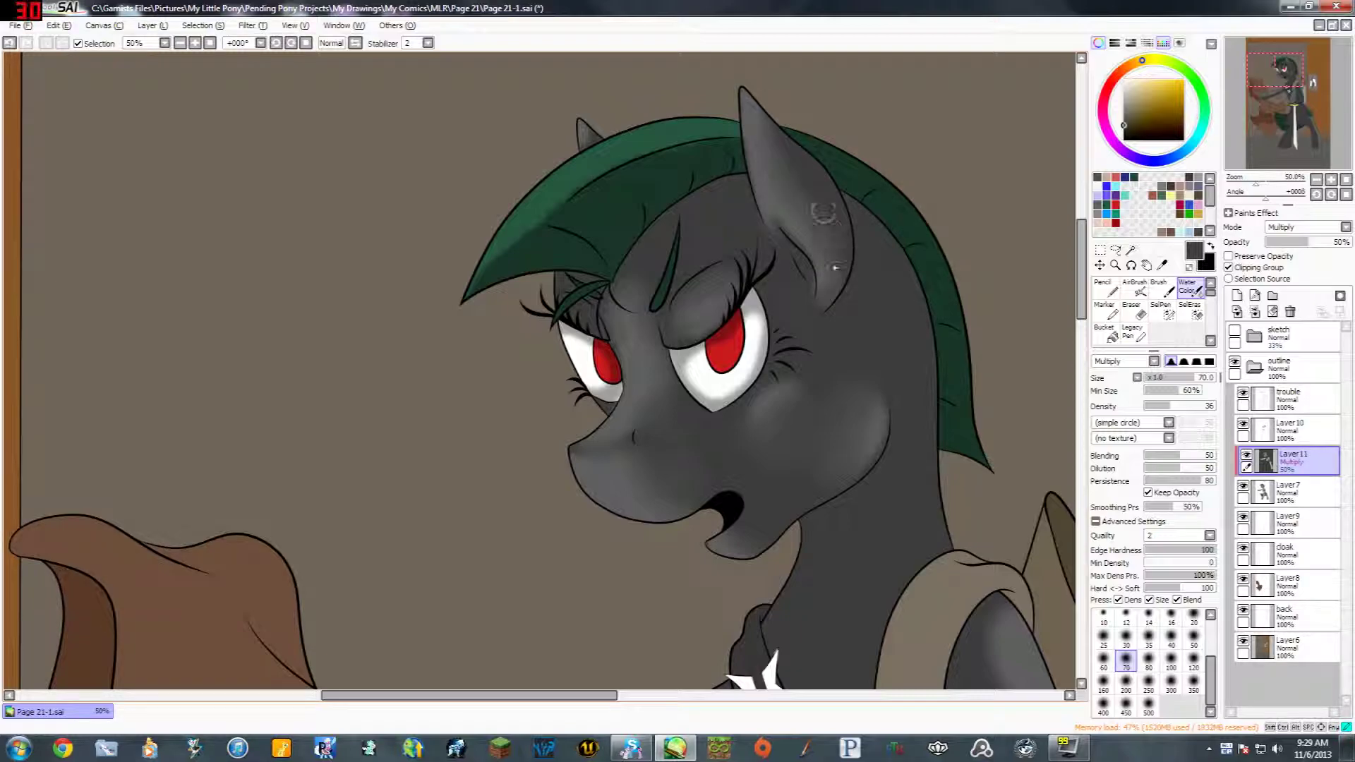
# Step: Blend the highlight along the front of the green mane at size 40
pyautogui.press('[')
pyautogui.press('[')
pyautogui.press('[')
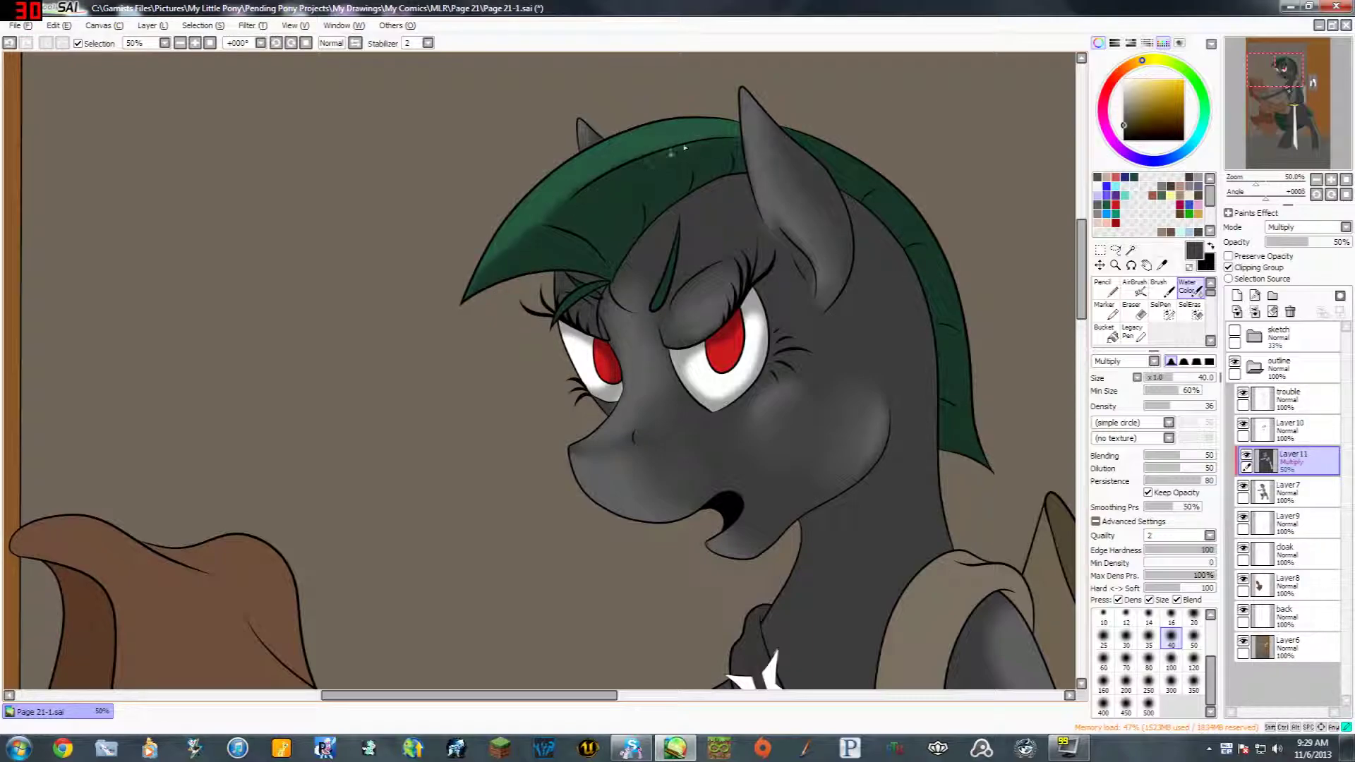
pyautogui.scroll(-3, 705, 212)
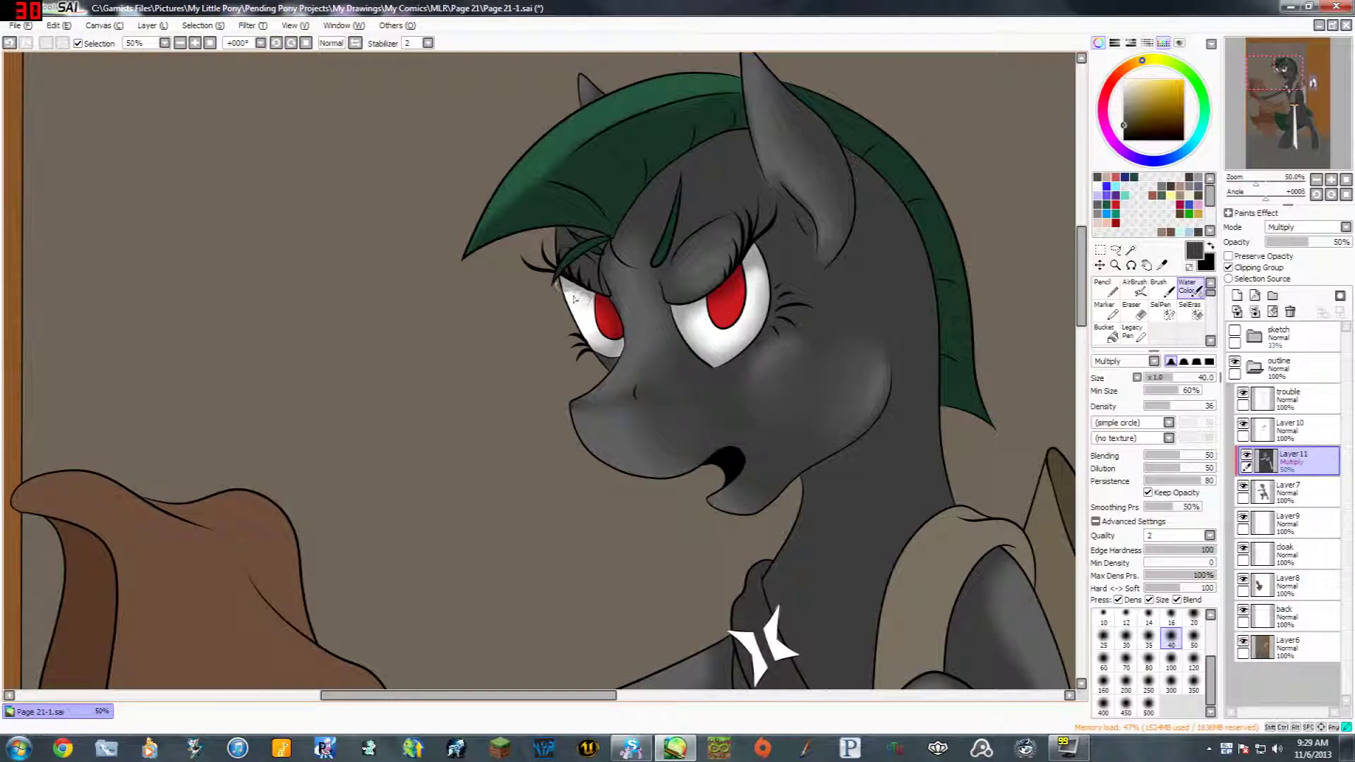
# Step: Blend the hard-edged highlight along the outstretched foreleg, enlarging the Water Color tool from size 60 to 120
pyautogui.moveTo(818, 412)
pyautogui.mouseDown()
pyautogui.moveTo(647, 141)
pyautogui.moveTo(722, 172)
pyautogui.mouseUp()
pyautogui.press(']')
pyautogui.press(']')
pyautogui.press(']')
pyautogui.press(']')
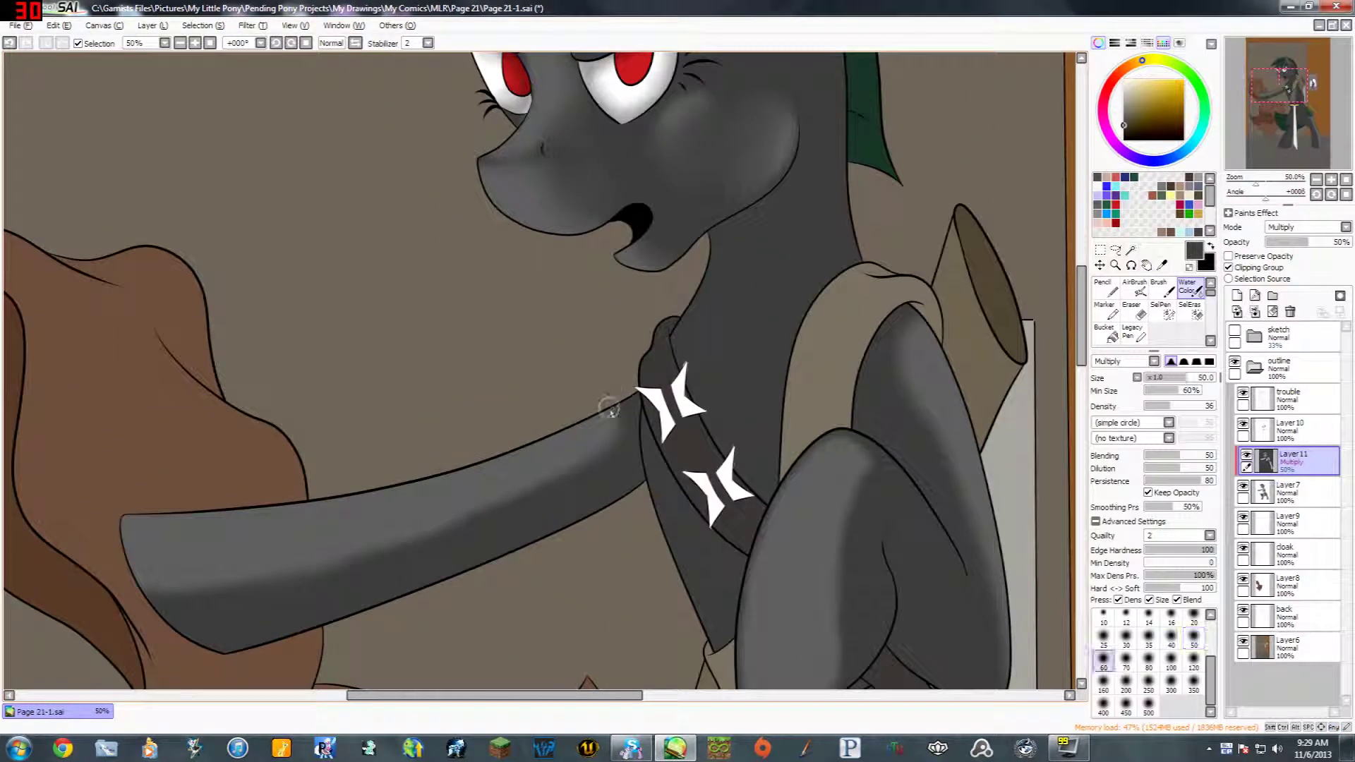
pyautogui.press(']')
pyautogui.press(']')
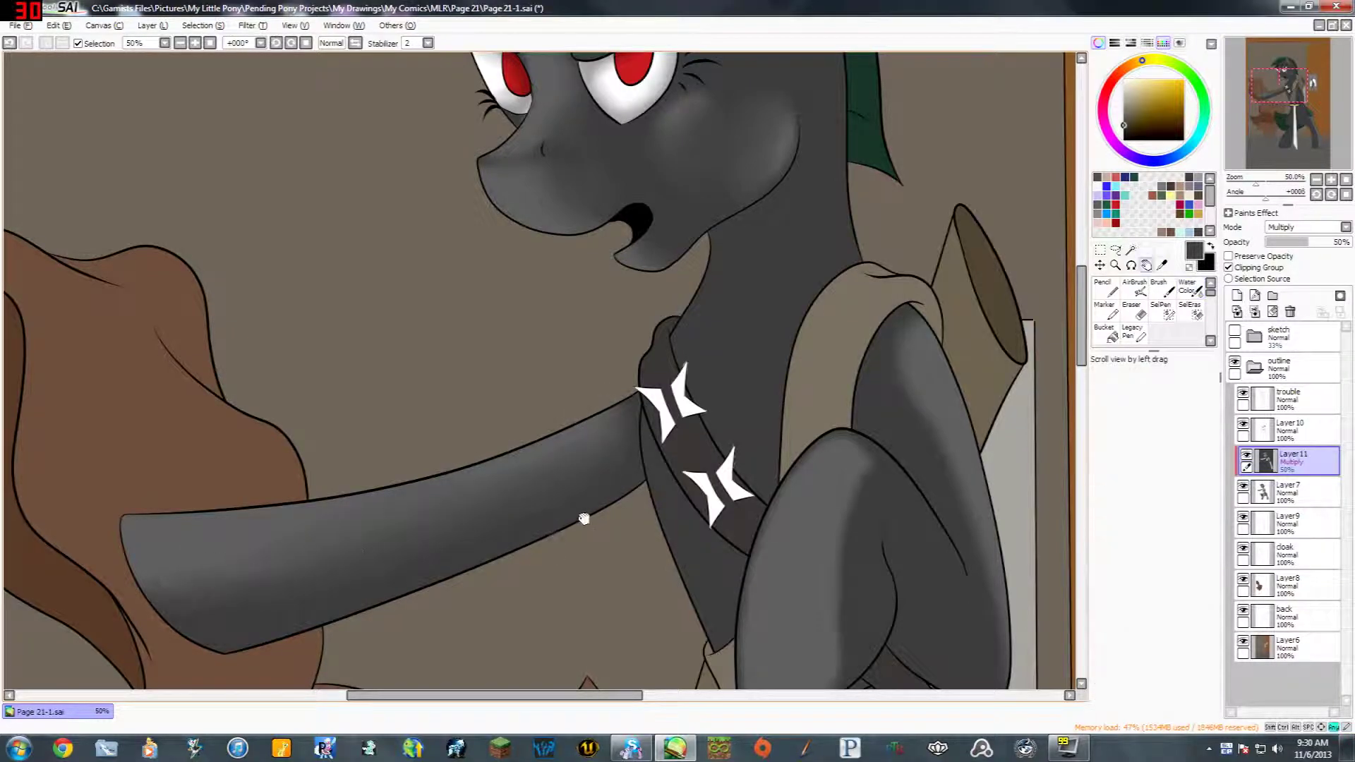
# Step: Soften the highlight on the bent foreleg above the sword handle at size 120
pyautogui.moveTo(583, 517); pyautogui.dragTo(728, 433)
pyautogui.moveTo(863, 438); pyautogui.dragTo(547, 446)
pyautogui.press('space')
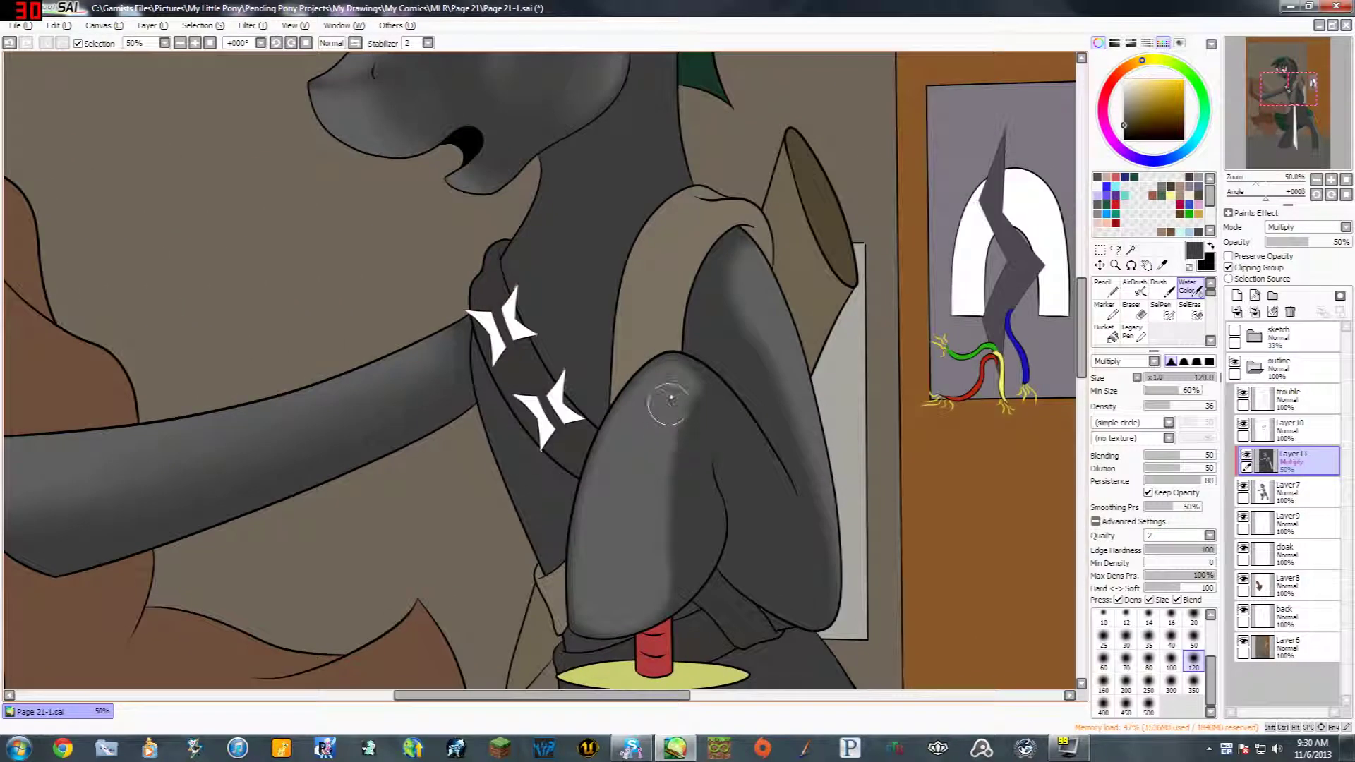
pyautogui.moveTo(712, 503); pyautogui.dragTo(738, 363)
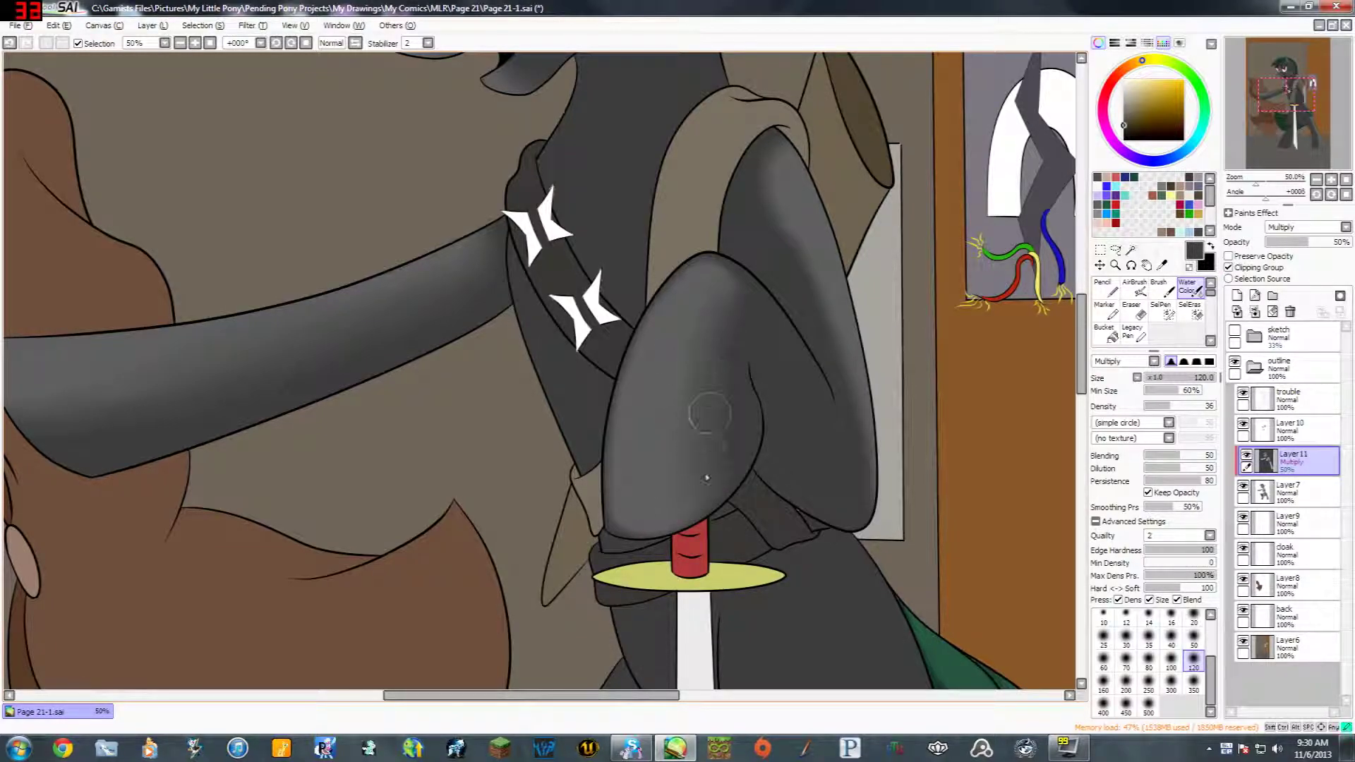
pyautogui.moveTo(707, 283)
pyautogui.mouseDown()
pyautogui.moveTo(690, 288)
pyautogui.moveTo(694, 477)
pyautogui.mouseUp()
# Step: Smooth the highlight on the upper foreleg beside the shoulder strap at size 80
pyautogui.press('[')
pyautogui.press('[')
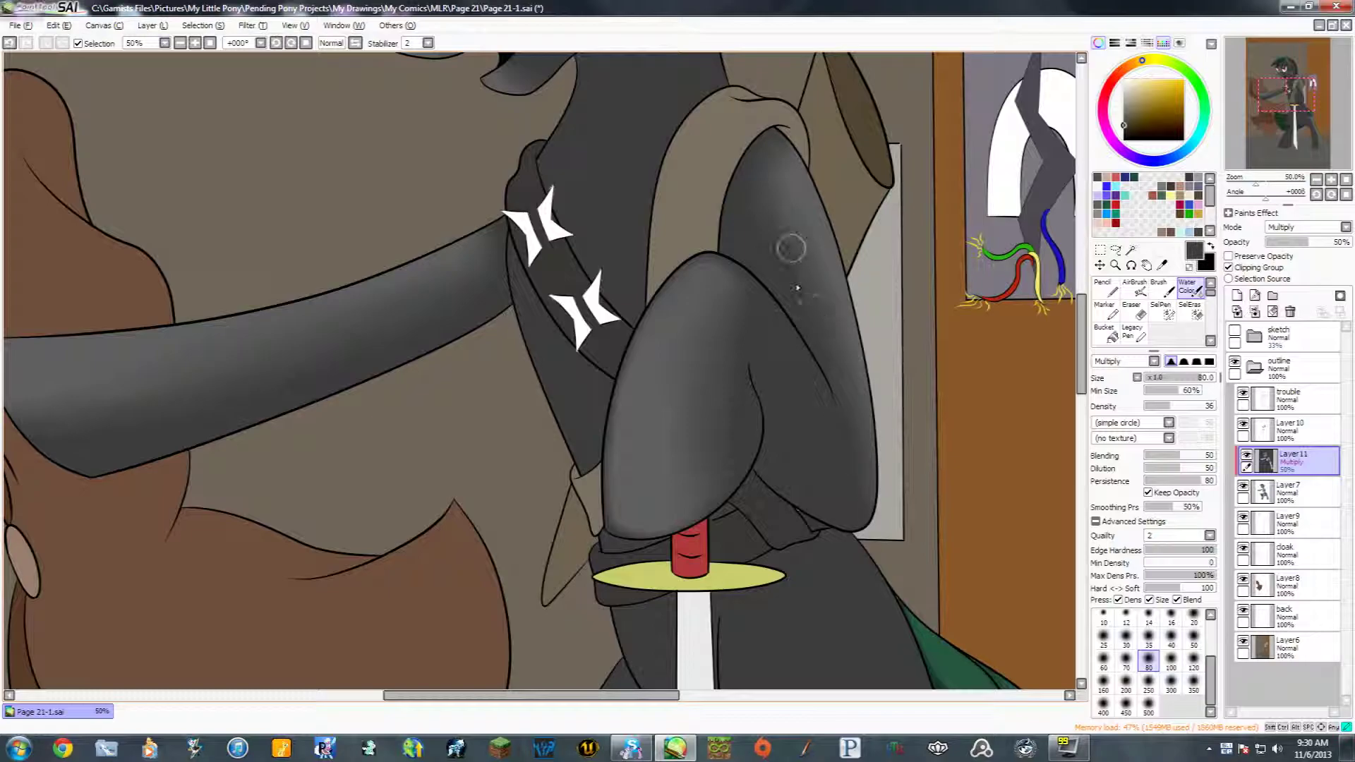
pyautogui.moveTo(859, 273); pyautogui.dragTo(878, 355)
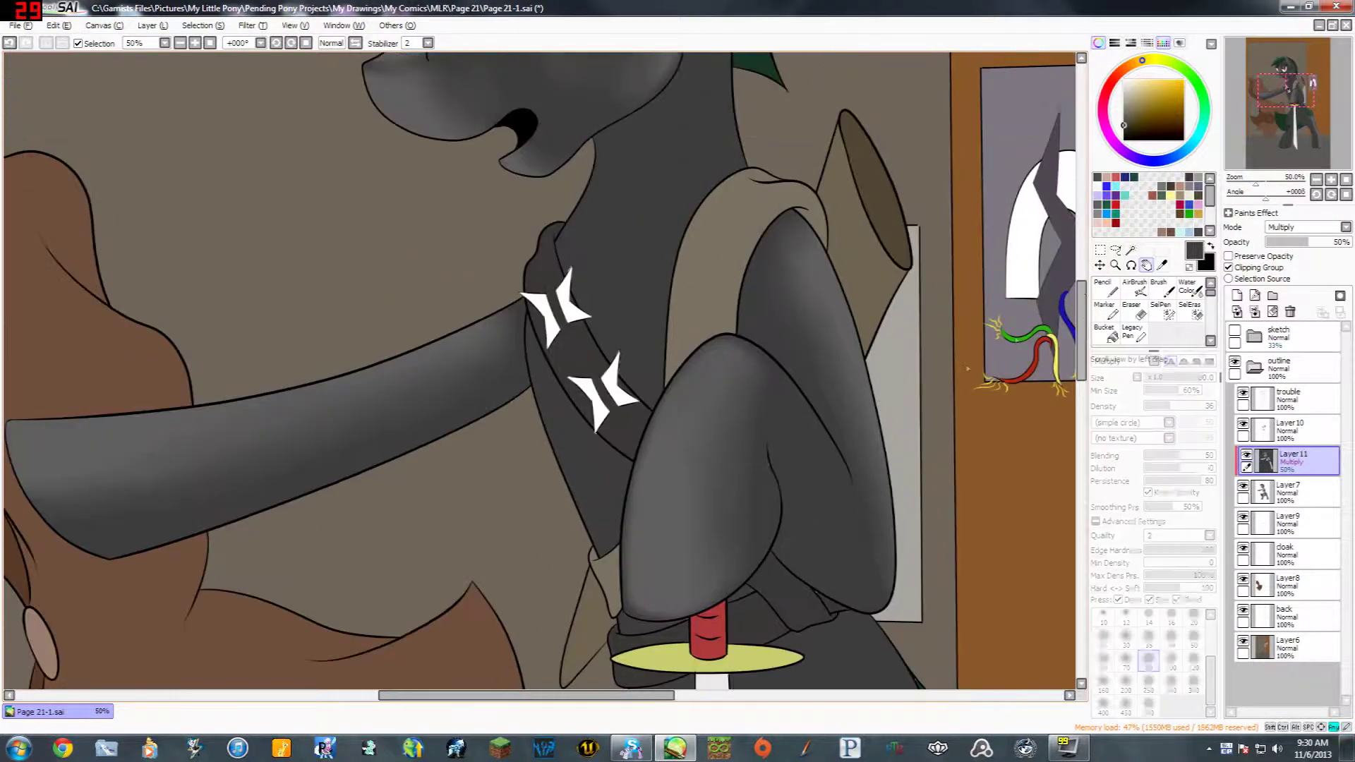
# Step: Blend the highlight down the outer hind leg from the hip with the Water Color tool at sizes 80 to 120
pyautogui.click(1315, 180)
pyautogui.click(1316, 180)
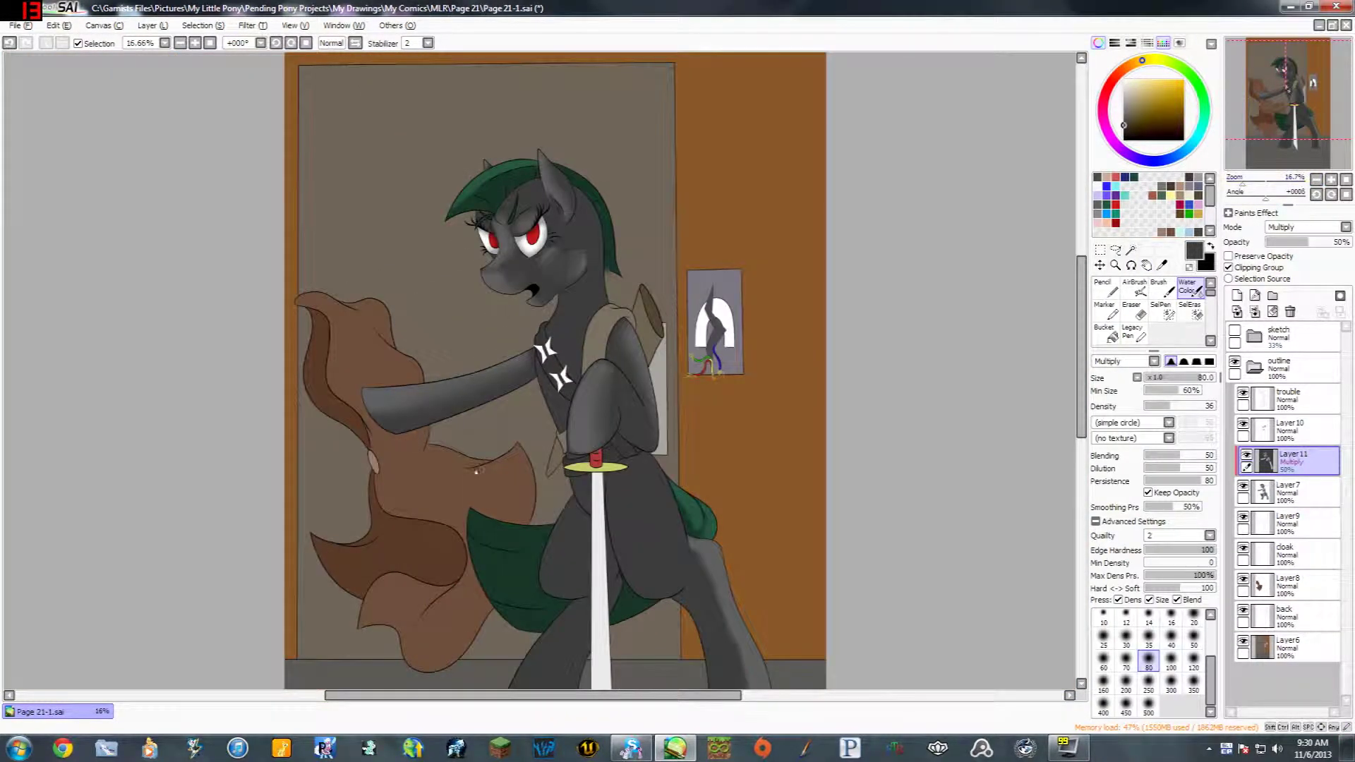
pyautogui.press('space')
pyautogui.moveTo(781, 345); pyautogui.dragTo(803, 170)
pyautogui.moveTo(804, 300); pyautogui.dragTo(754, 314)
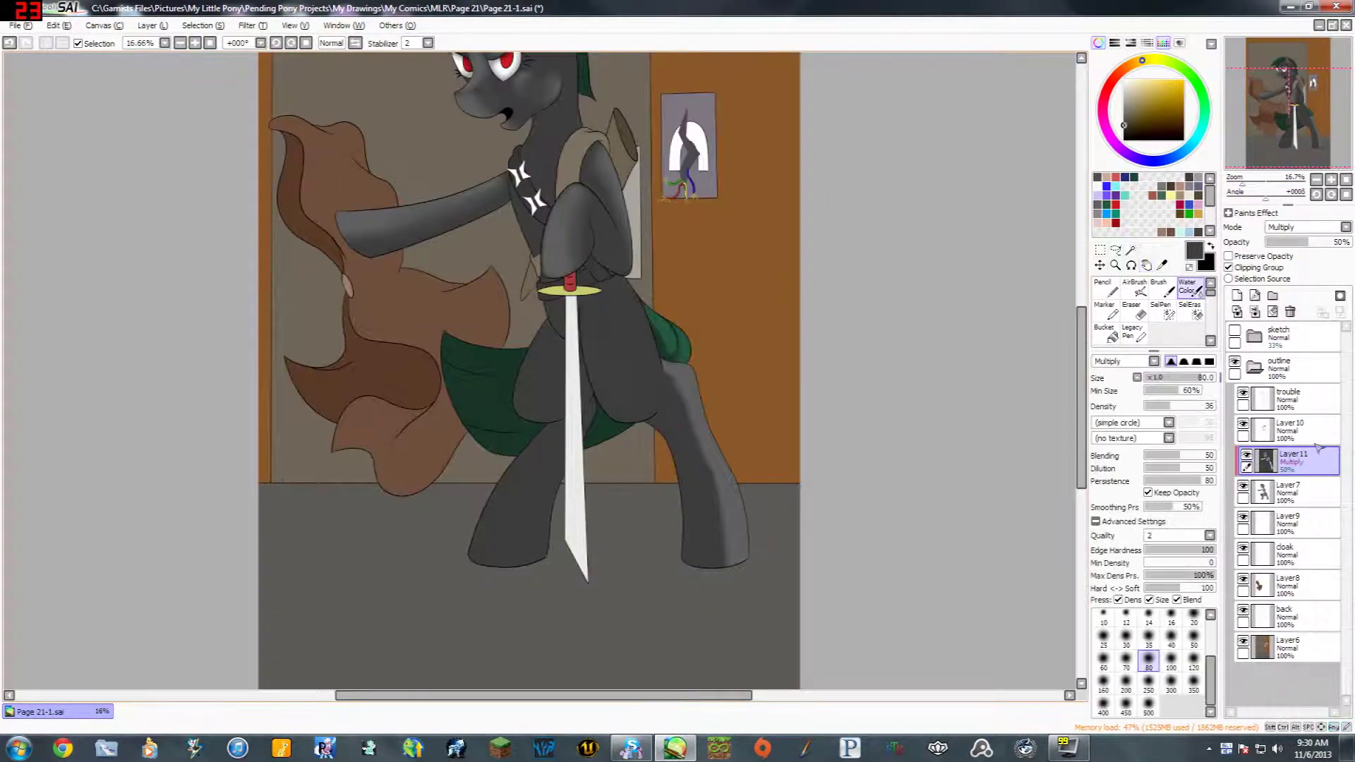
pyautogui.click(1331, 179)
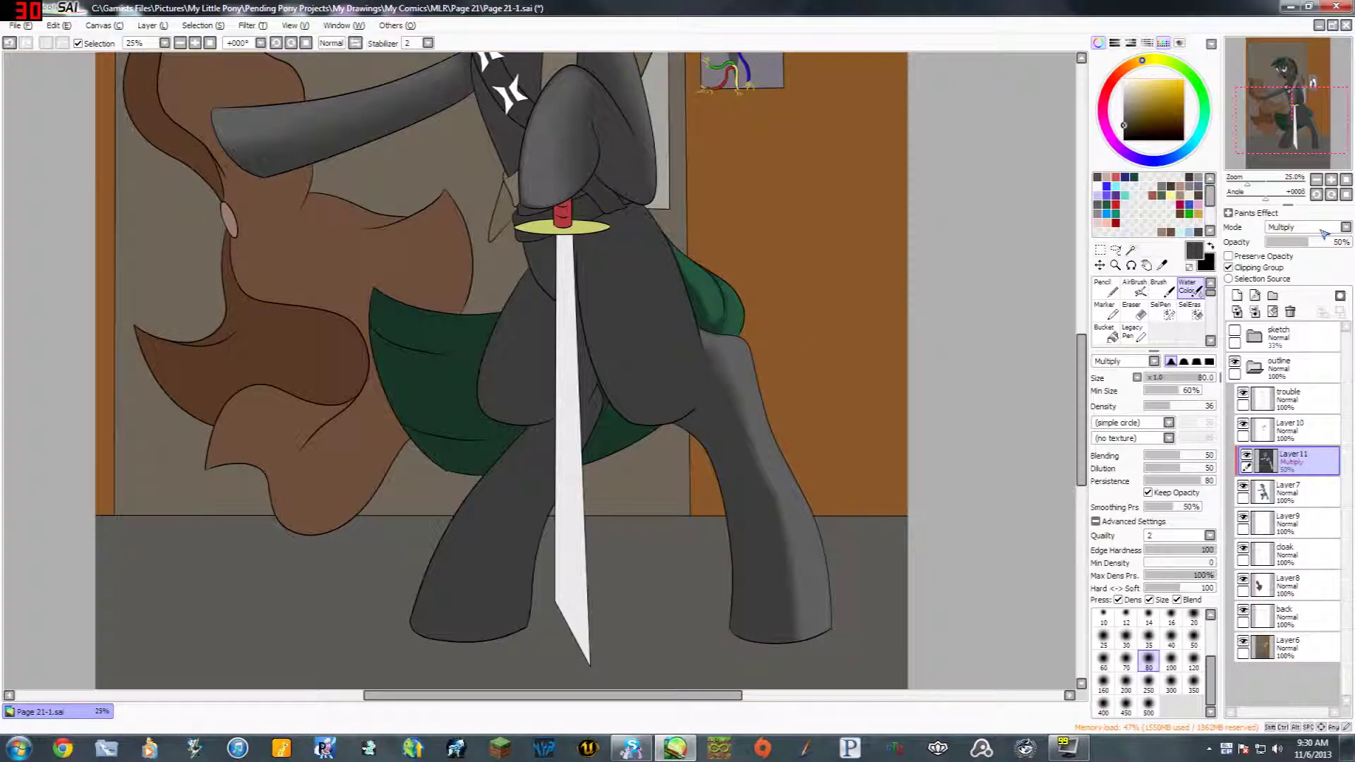
pyautogui.press(']')
pyautogui.press(']')
pyautogui.press(']')
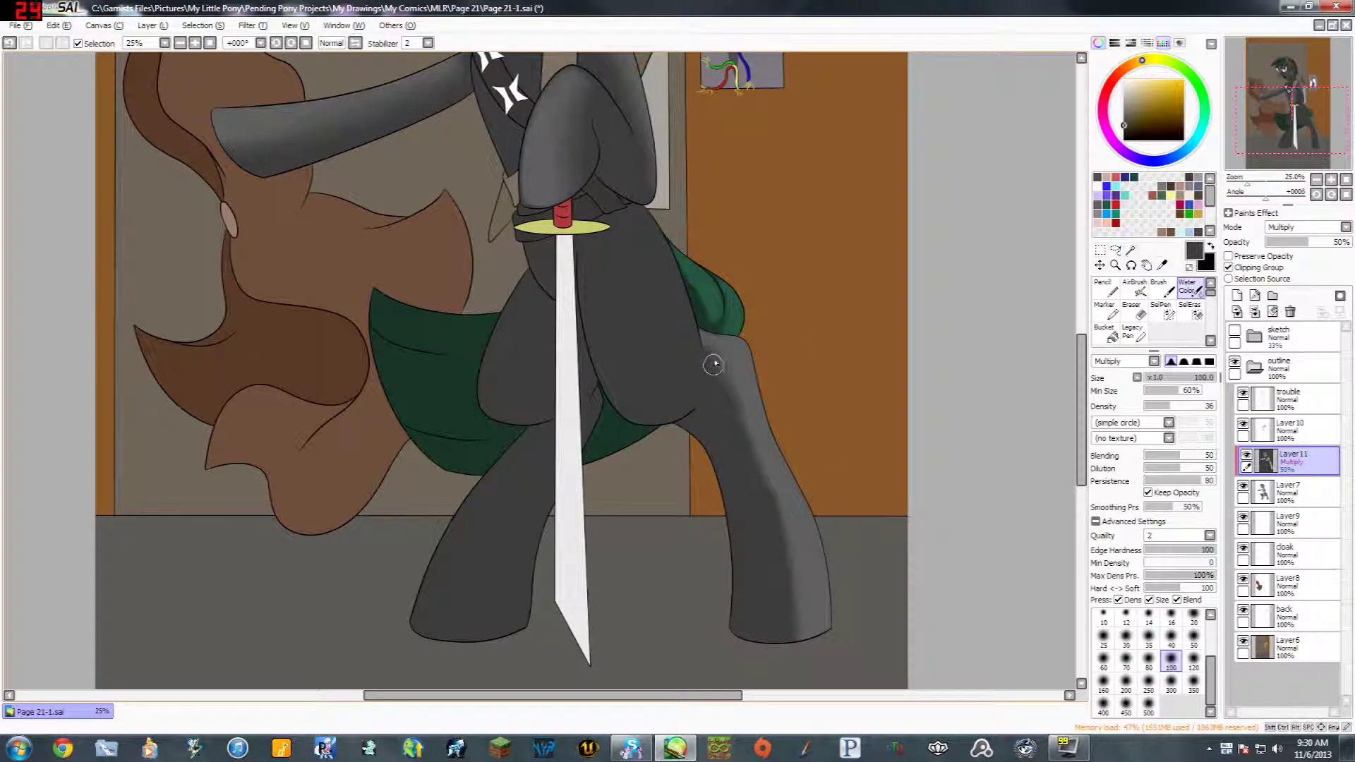
pyautogui.press(']')
pyautogui.moveTo(714, 362); pyautogui.dragTo(742, 438)
pyautogui.press('[')
pyautogui.press('[')
pyautogui.moveTo(719, 358); pyautogui.dragTo(768, 502)
pyautogui.moveTo(766, 445)
pyautogui.mouseDown()
pyautogui.moveTo(788, 591)
pyautogui.moveTo(730, 364)
pyautogui.mouseUp()
# Step: Soften the edge of the highlight on the lower hind leg down to the hoof at size 70
pyautogui.press('space')
pyautogui.click(1331, 179)
pyautogui.press(']')
pyautogui.press(']')
pyautogui.press(']')
pyautogui.press(']')
pyautogui.press(']')
pyautogui.press(']')
pyautogui.press(']')
pyautogui.press('[')
pyautogui.press('[')
pyautogui.press('[')
pyautogui.press('[')
pyautogui.press('[')
pyautogui.press('[')
pyautogui.press('[')
pyautogui.press('[')
pyautogui.press('[')
pyautogui.press('[')
pyautogui.press('[')
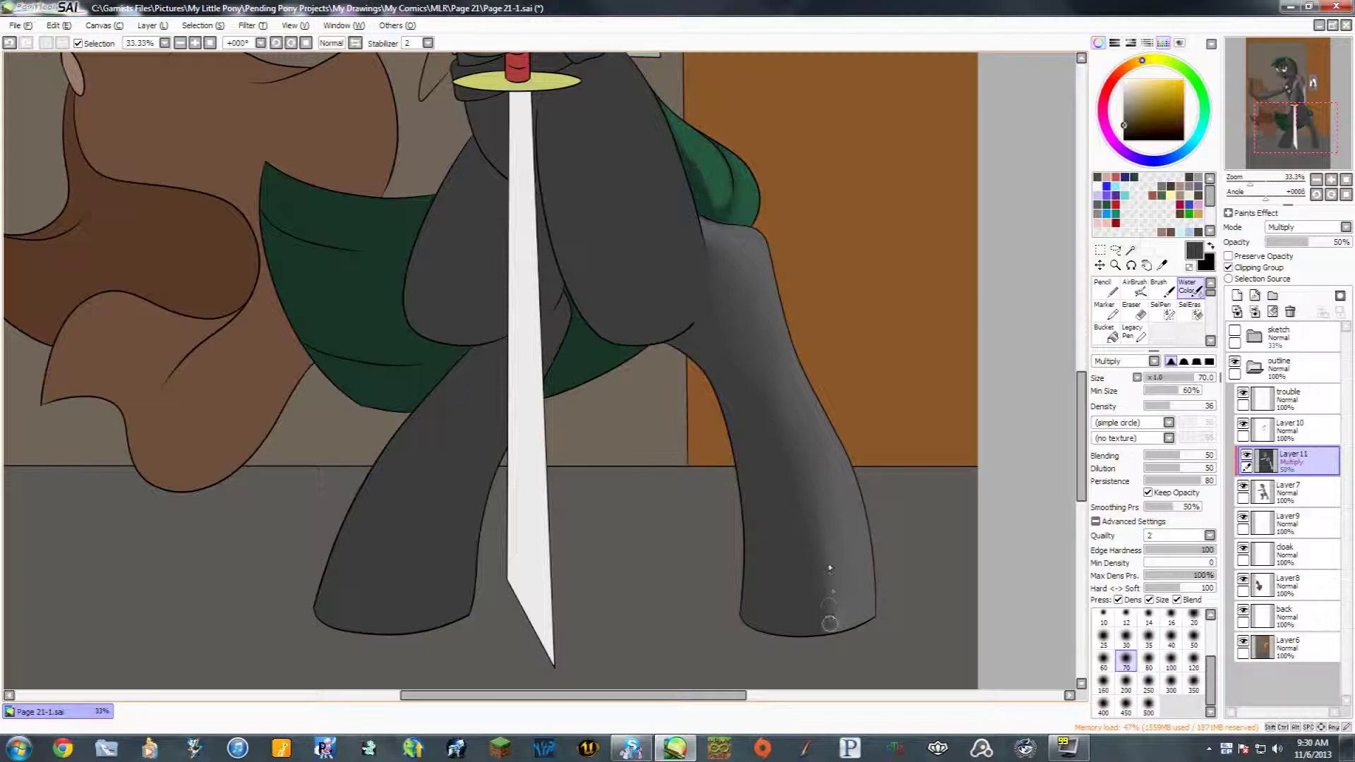
pyautogui.moveTo(828, 575); pyautogui.dragTo(827, 626)
# Step: Smooth the highlight at the top of the hind leg just below the tail, finishing at size 120
pyautogui.press(']')
pyautogui.press(']')
pyautogui.press(']')
pyautogui.press(']')
pyautogui.press(']')
pyautogui.press(']')
pyautogui.moveTo(751, 283)
pyautogui.mouseDown()
pyautogui.moveTo(773, 446)
pyautogui.moveTo(803, 487)
pyautogui.moveTo(792, 393)
pyautogui.moveTo(833, 589)
pyautogui.moveTo(834, 634)
pyautogui.moveTo(815, 491)
pyautogui.moveTo(803, 504)
pyautogui.moveTo(817, 647)
pyautogui.moveTo(802, 452)
pyautogui.moveTo(782, 505)
pyautogui.moveTo(770, 340)
pyautogui.moveTo(720, 268)
pyautogui.moveTo(718, 312)
pyautogui.moveTo(749, 247)
pyautogui.mouseUp()
pyautogui.press('[')
pyautogui.press('[')
pyautogui.press('[')
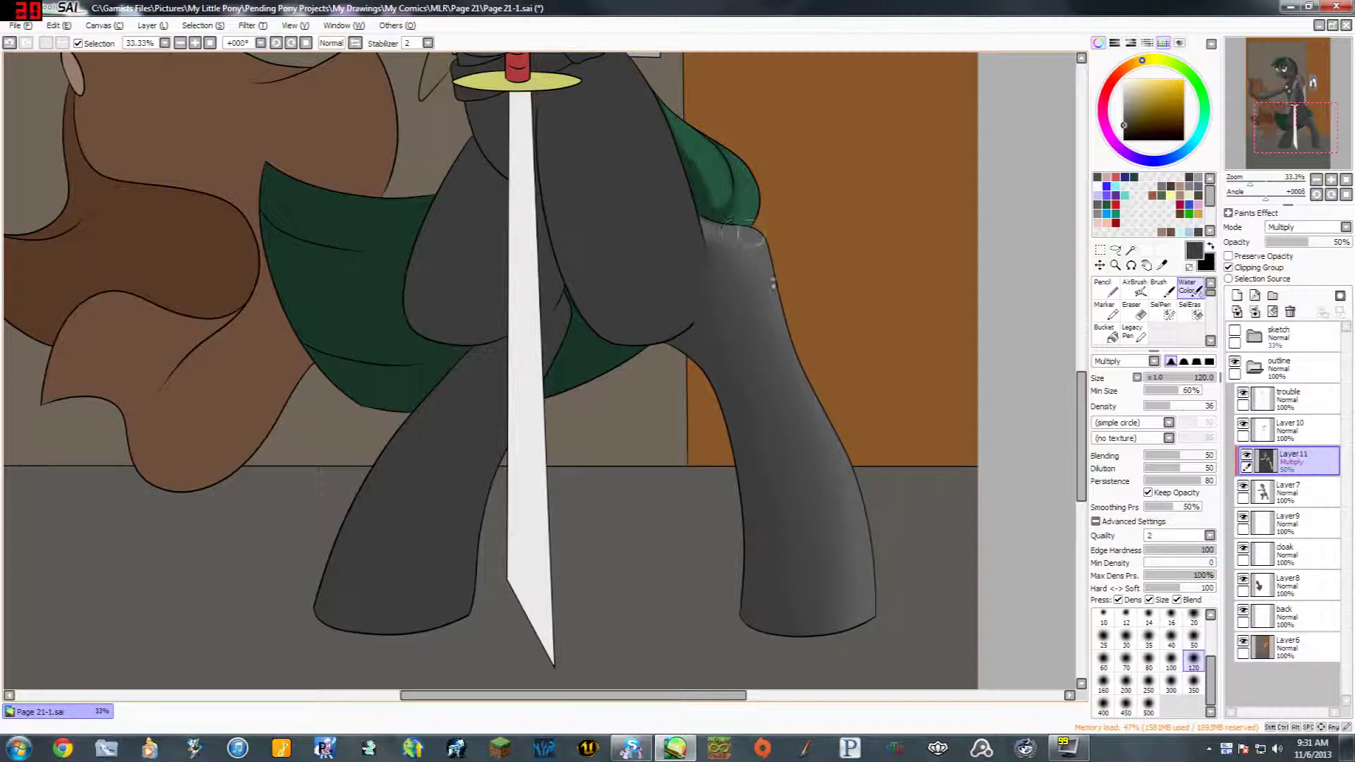
# Step: Blend the highlights on the green tail section behind the hip, using sizes 200 and 80
pyautogui.press(']')
pyautogui.press(']')
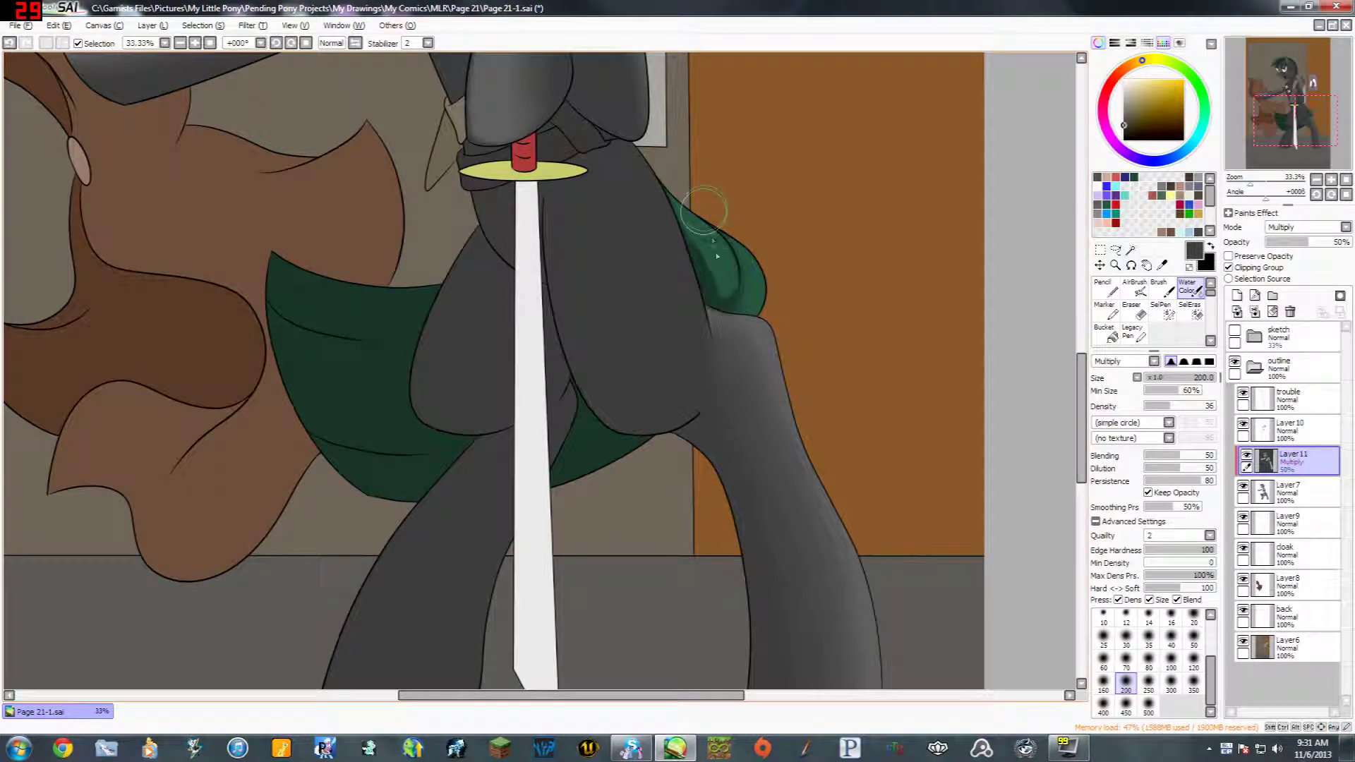
pyautogui.press('[')
pyautogui.press('[')
pyautogui.press('[')
pyautogui.press('[')
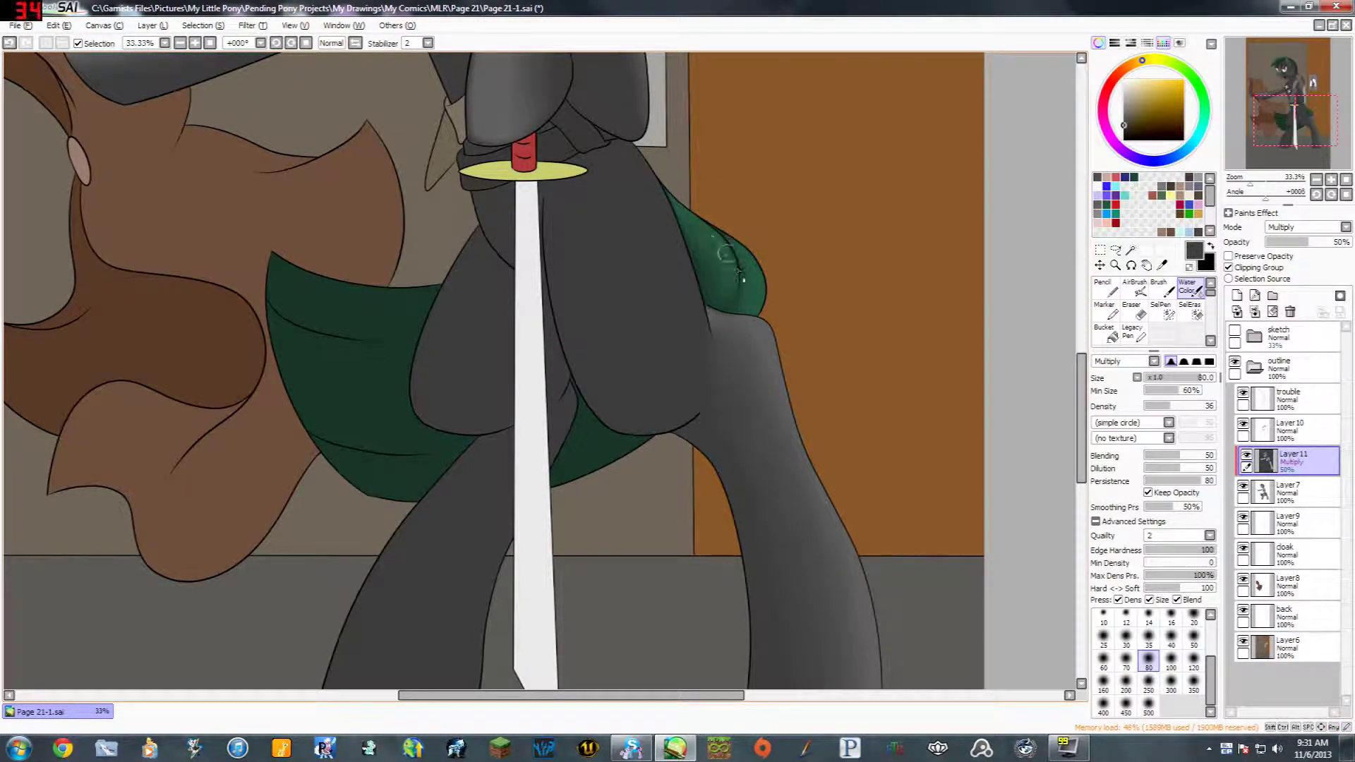
# Step: Review the blended shading on the head, forelegs and whole figure at several magnifications
pyautogui.moveTo(892, 248); pyautogui.dragTo(929, 413)
pyautogui.moveTo(872, 216); pyautogui.dragTo(1009, 547)
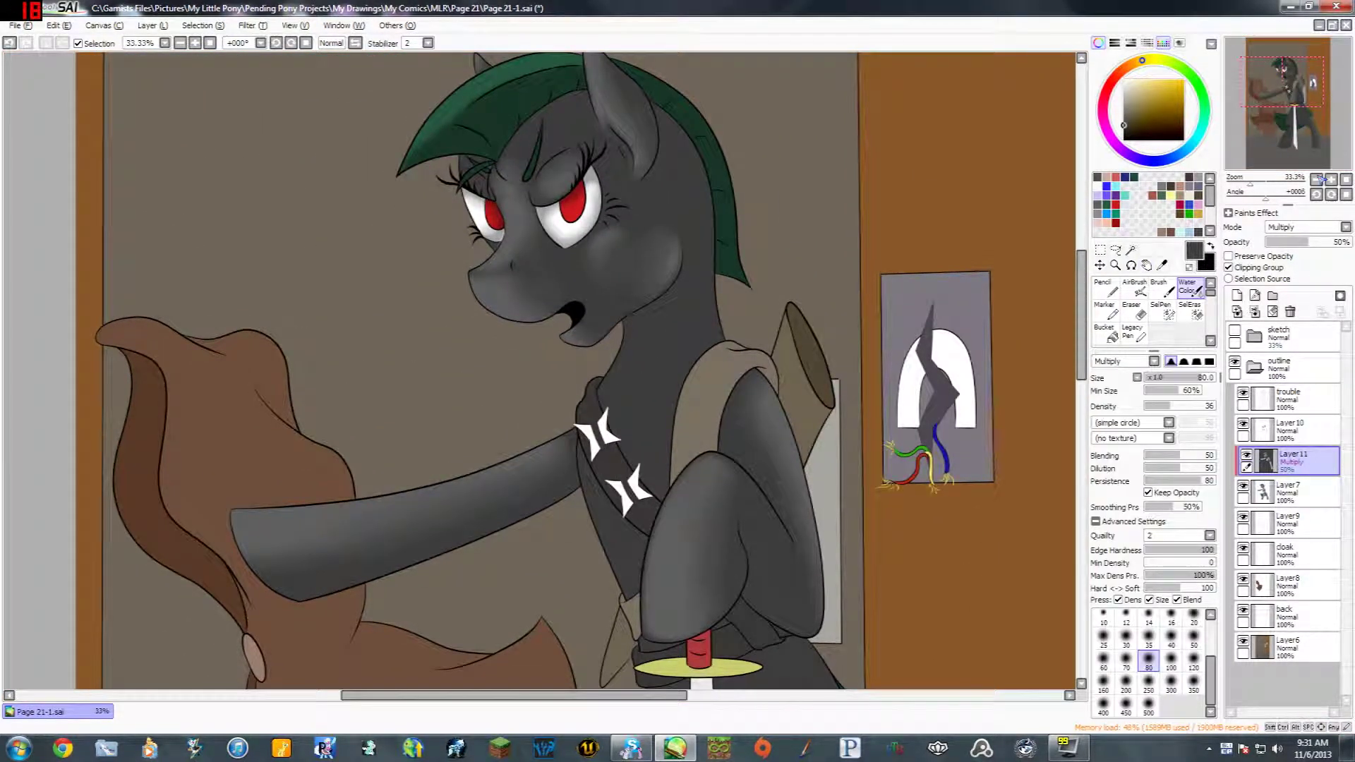
pyautogui.click(1316, 180)
pyautogui.click(1331, 179)
pyautogui.click(1330, 179)
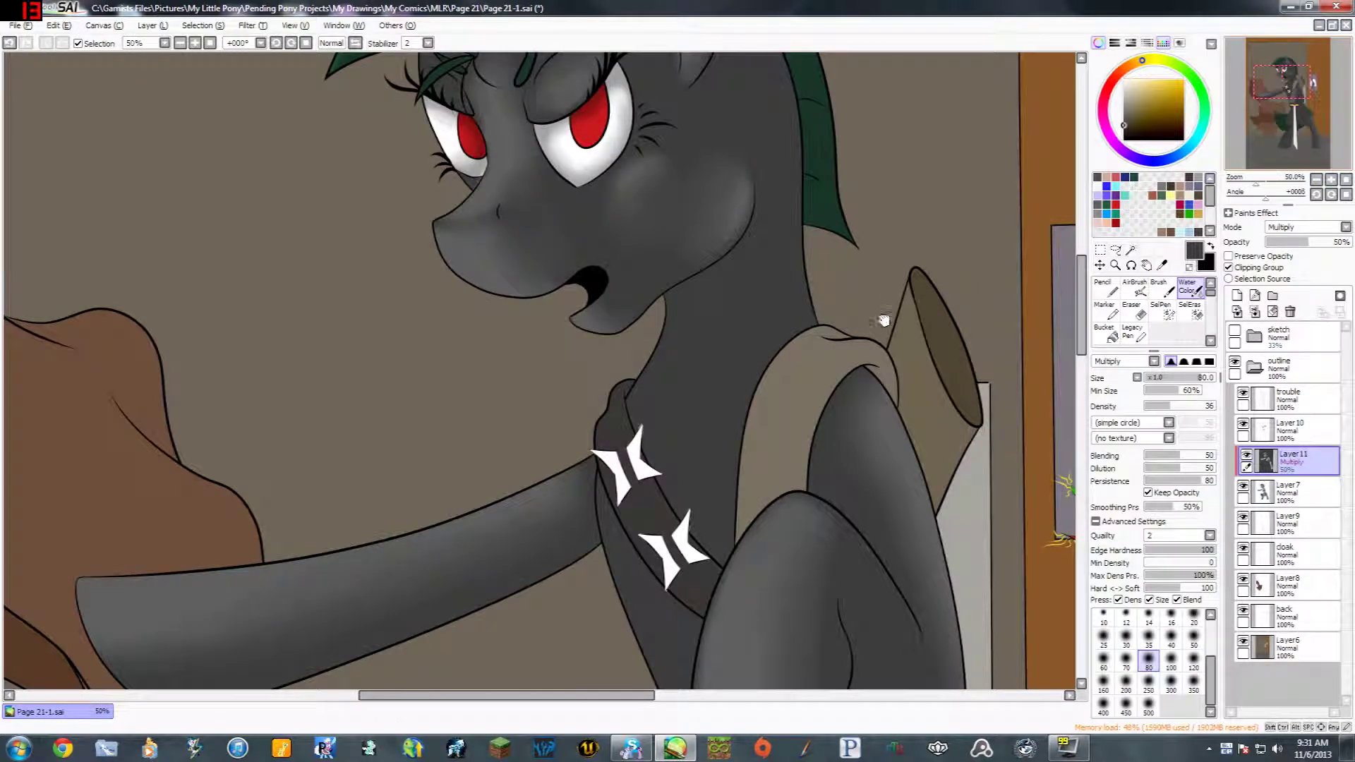
pyautogui.scroll(1, 805, 282)
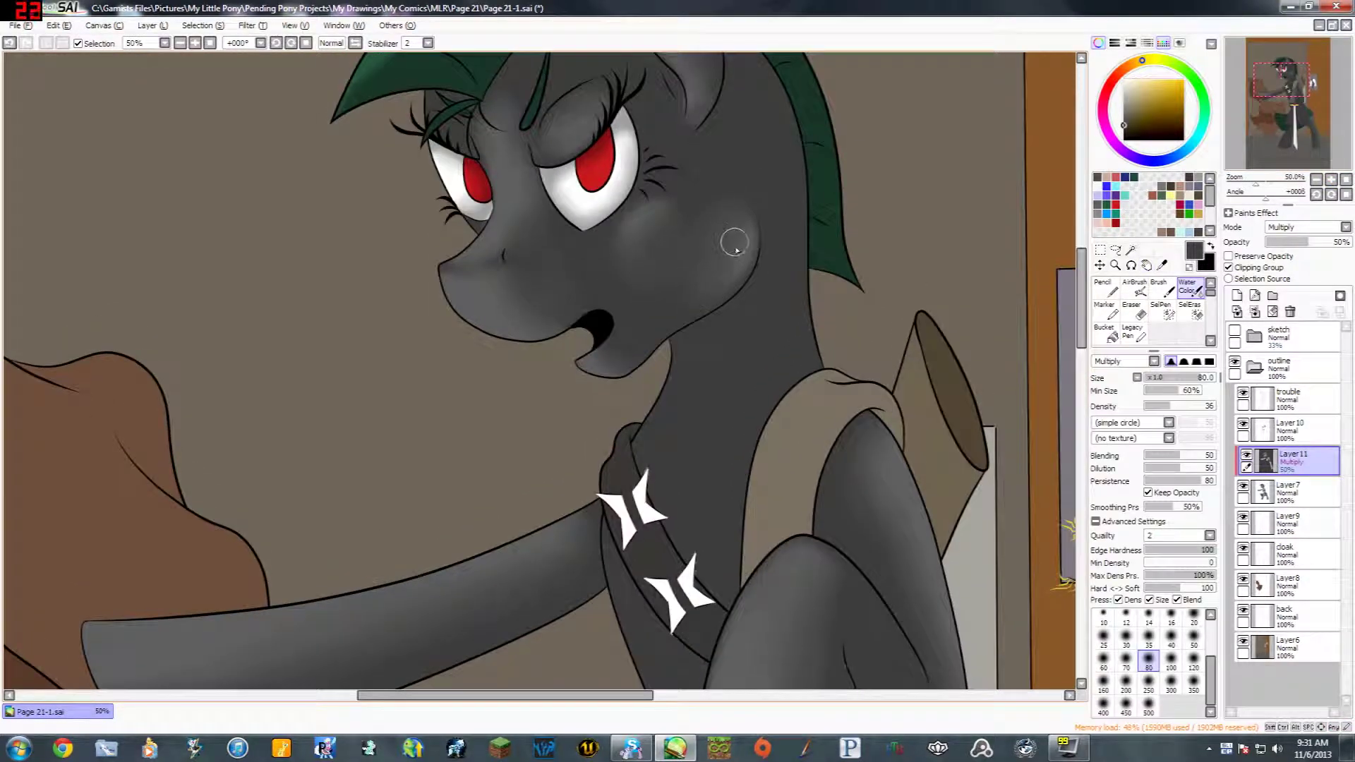
pyautogui.click(1316, 179)
pyautogui.click(1316, 179)
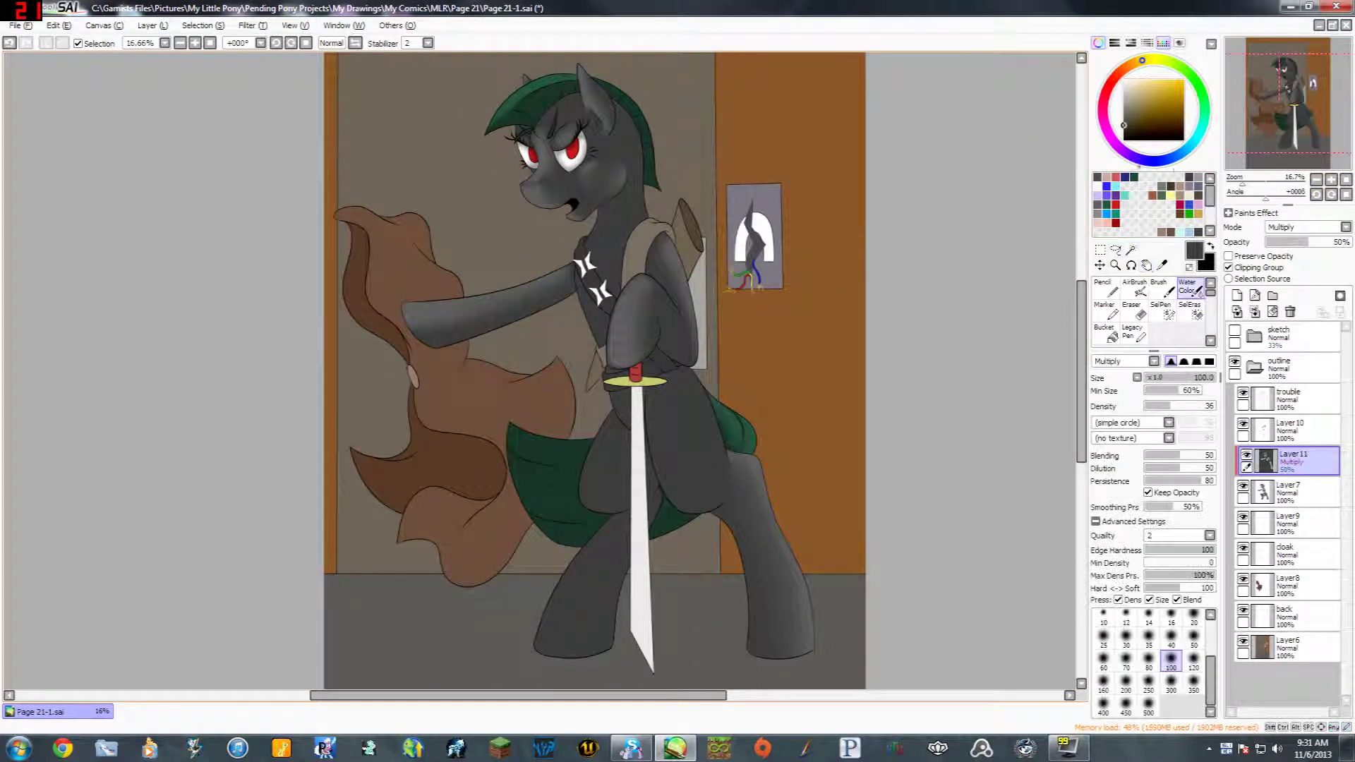
pyautogui.click(1329, 180)
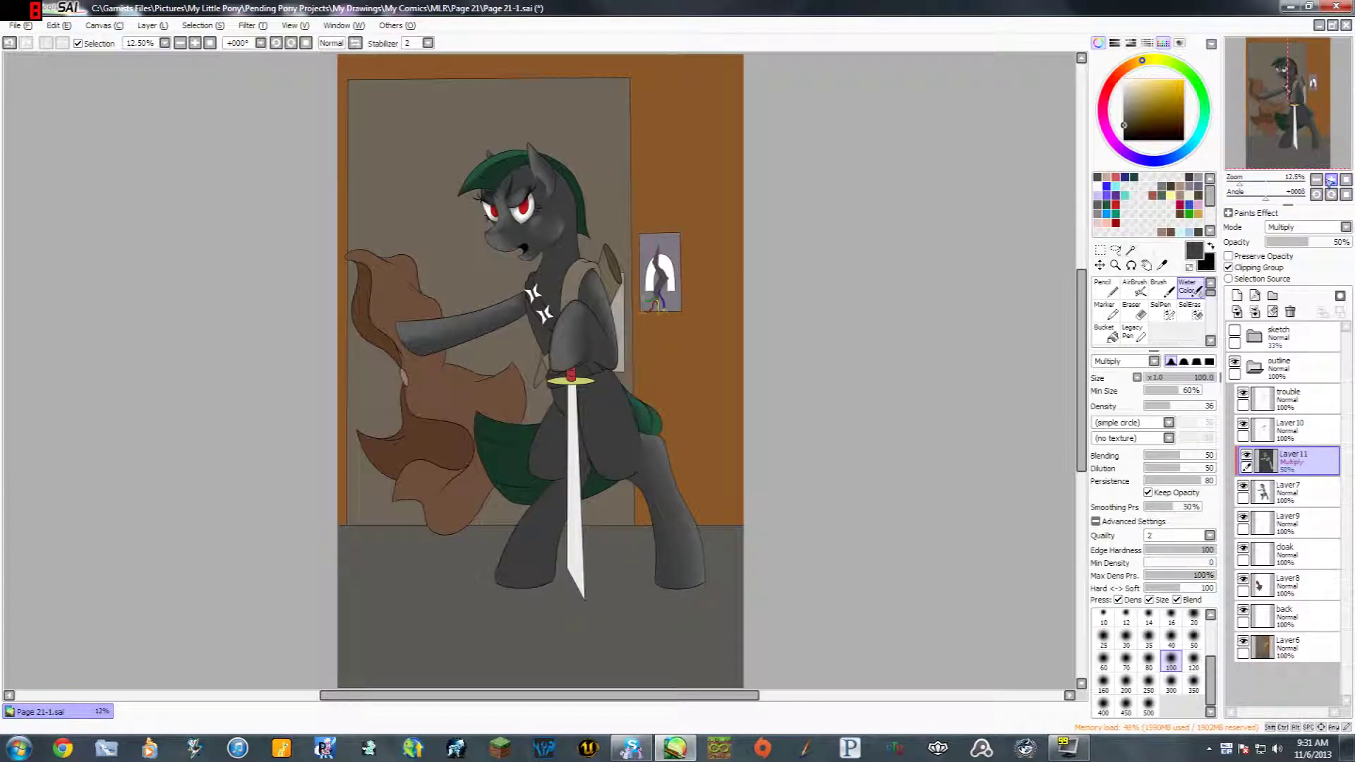
pyautogui.press('space')
pyautogui.moveTo(865, 341)
pyautogui.mouseDown()
pyautogui.moveTo(894, 354)
pyautogui.moveTo(926, 476)
pyautogui.mouseUp()
pyautogui.click(1331, 181)
pyautogui.click(1331, 180)
pyautogui.press('space')
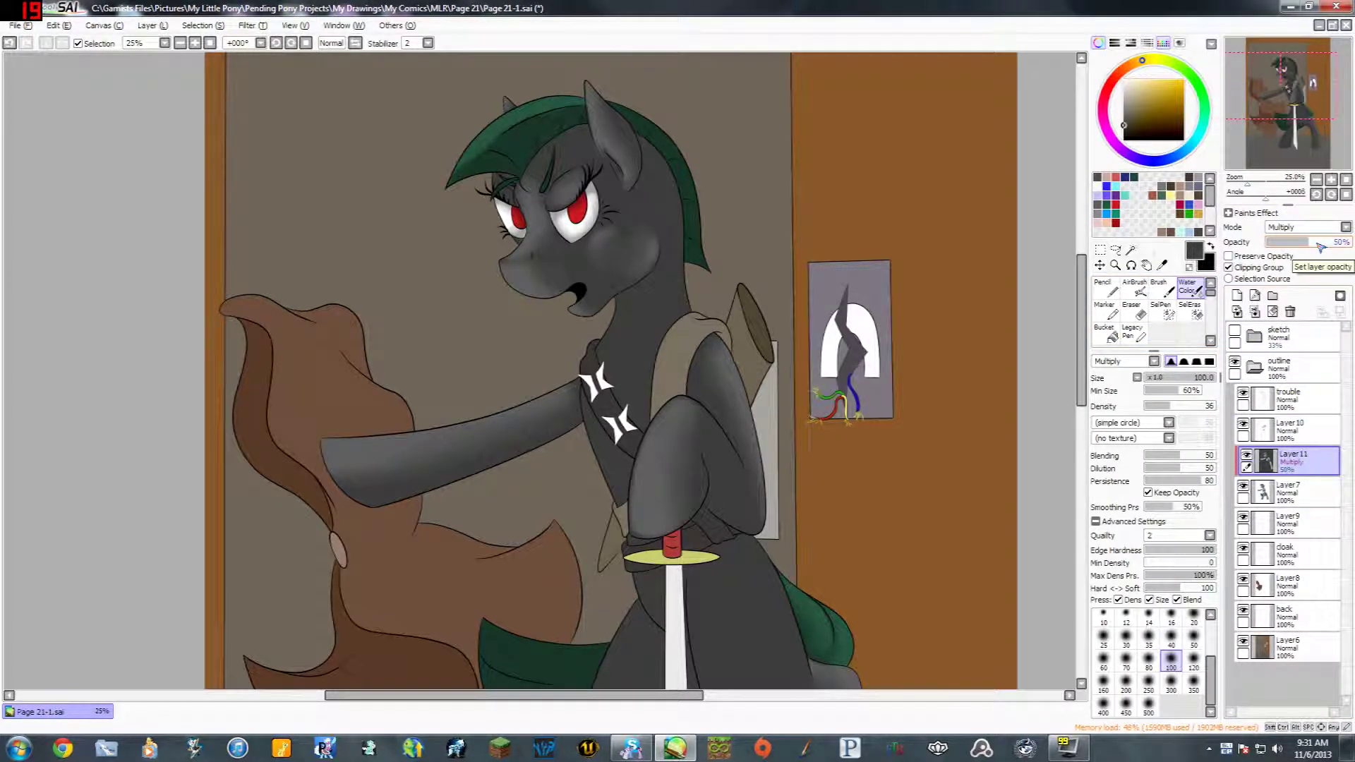
# Step: Raise the opacity of the pony's Multiply shading layer to 63%
pyautogui.moveTo(1320, 247); pyautogui.dragTo(1329, 247)
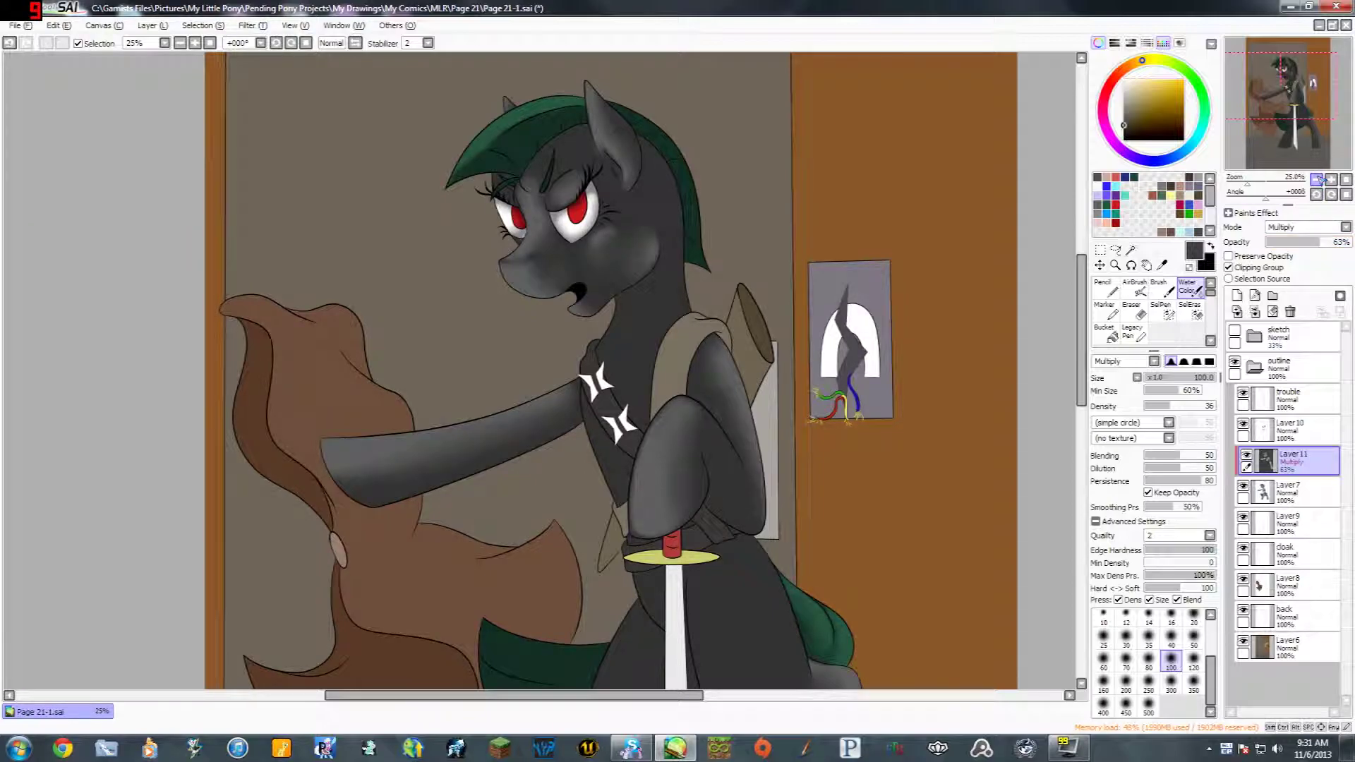
pyautogui.click(1317, 179)
pyautogui.click(1317, 179)
pyautogui.click(1330, 180)
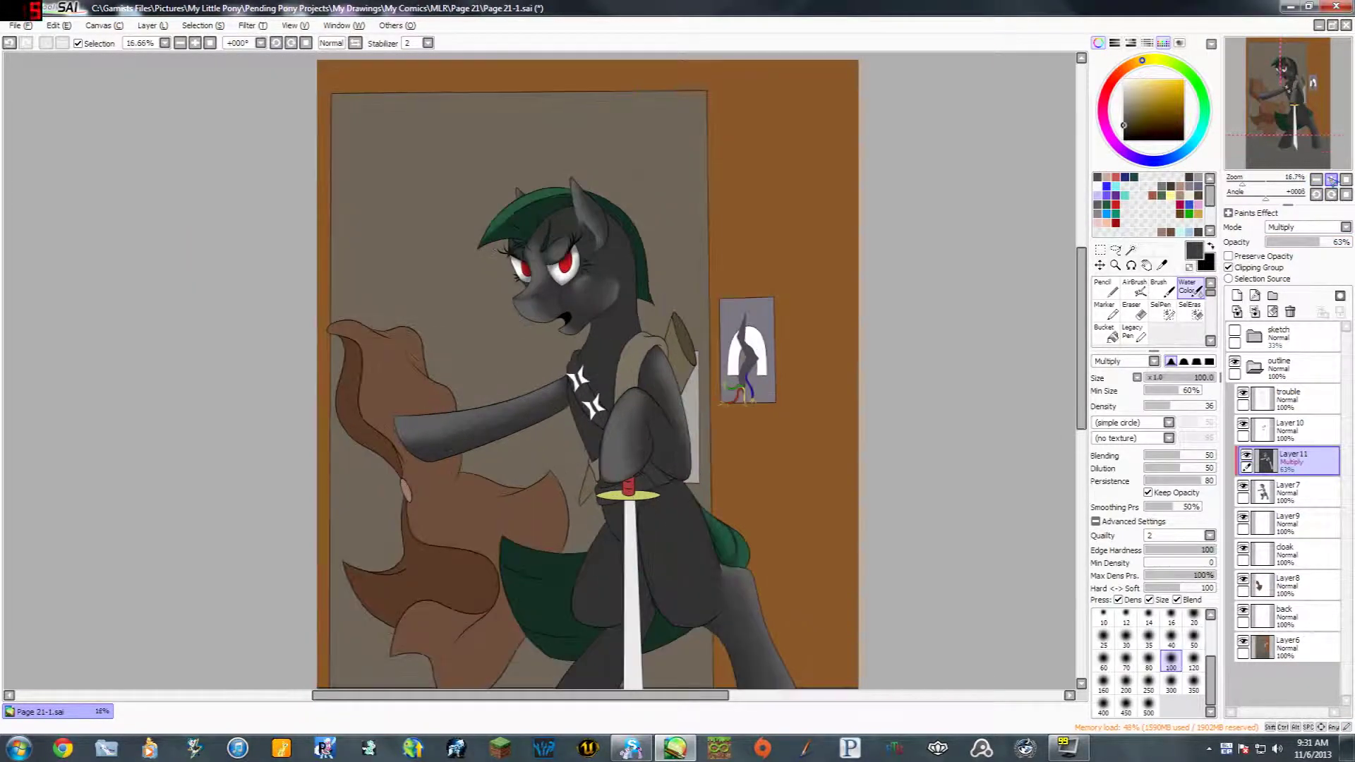
pyautogui.click(1330, 180)
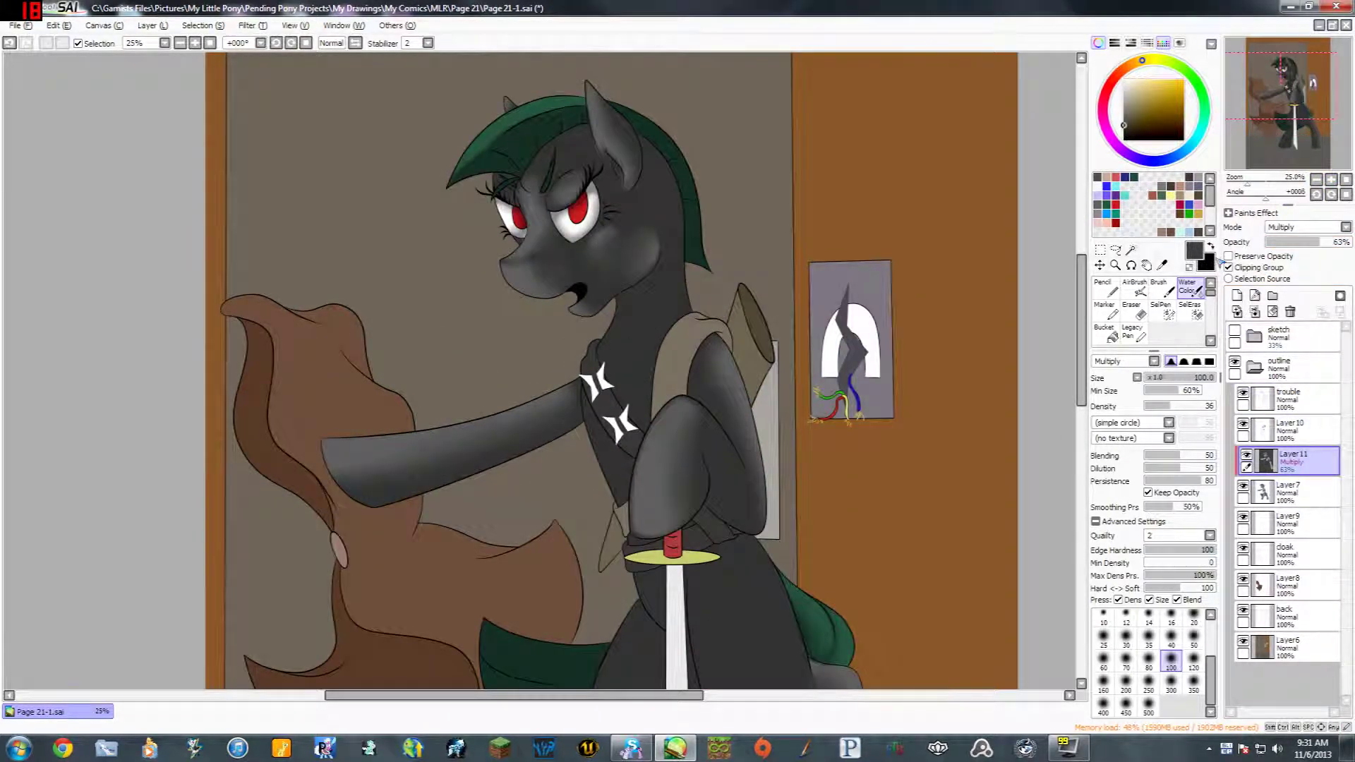
pyautogui.click(250, 24)
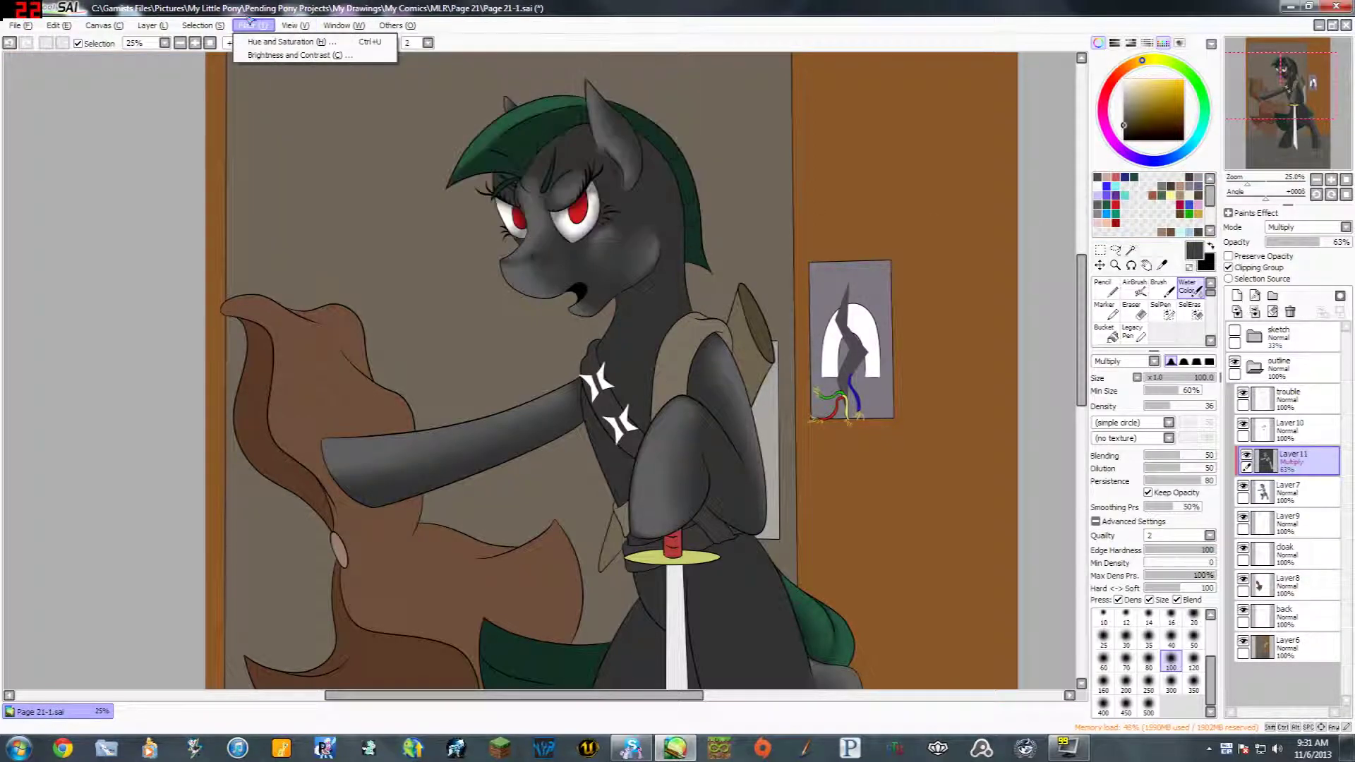
pyautogui.click(251, 23)
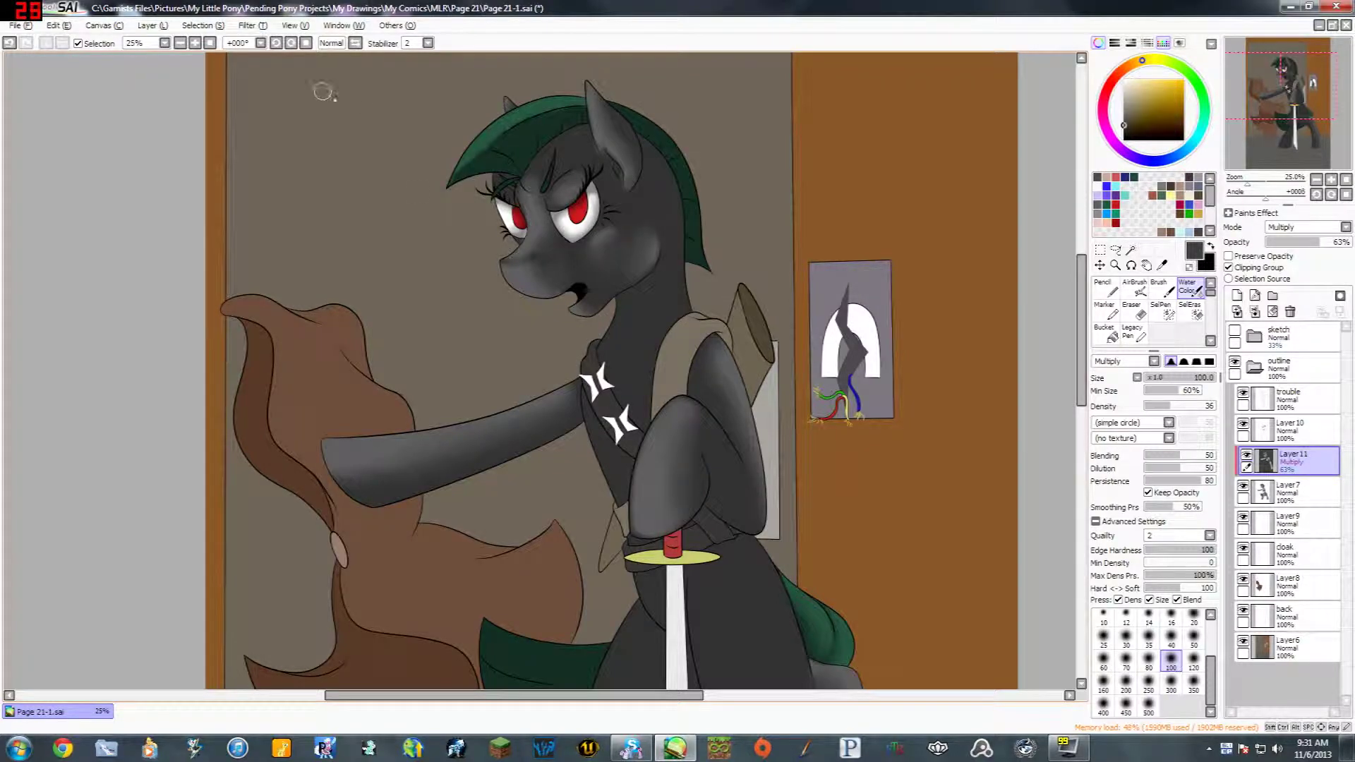
pyautogui.click(1331, 180)
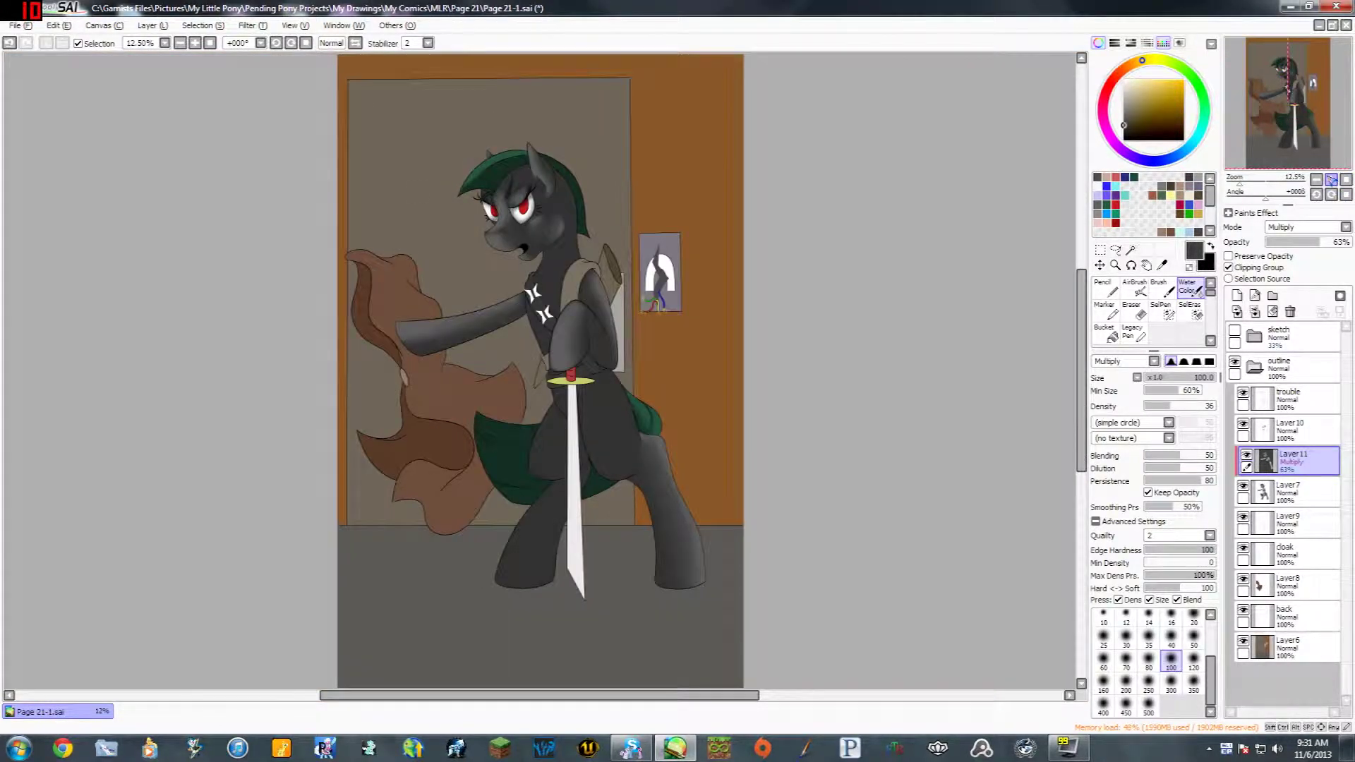
pyautogui.click(1332, 179)
pyautogui.moveTo(805, 286); pyautogui.dragTo(891, 257)
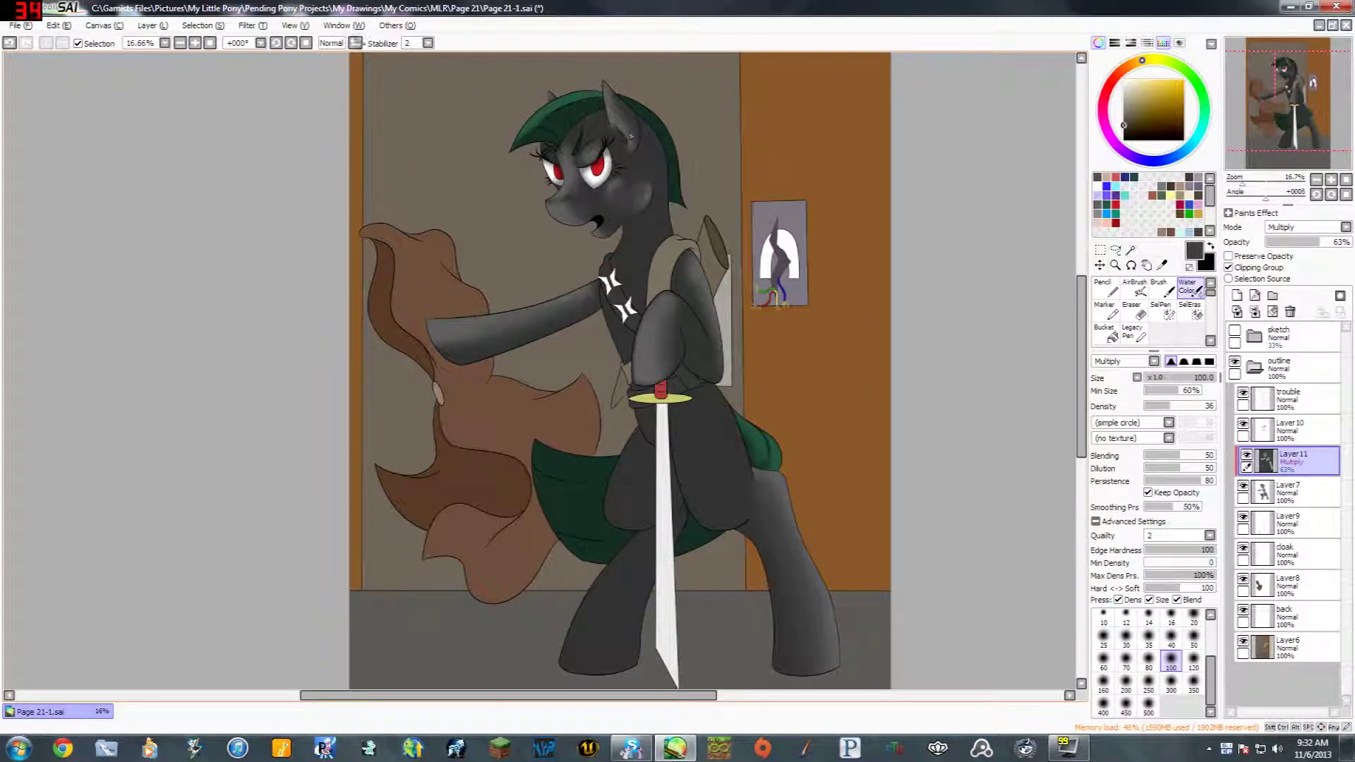
# Step: Try shifting the hue, saturation and luminescence of the shading layer with the Hue and Saturation filter
pyautogui.click(252, 26)
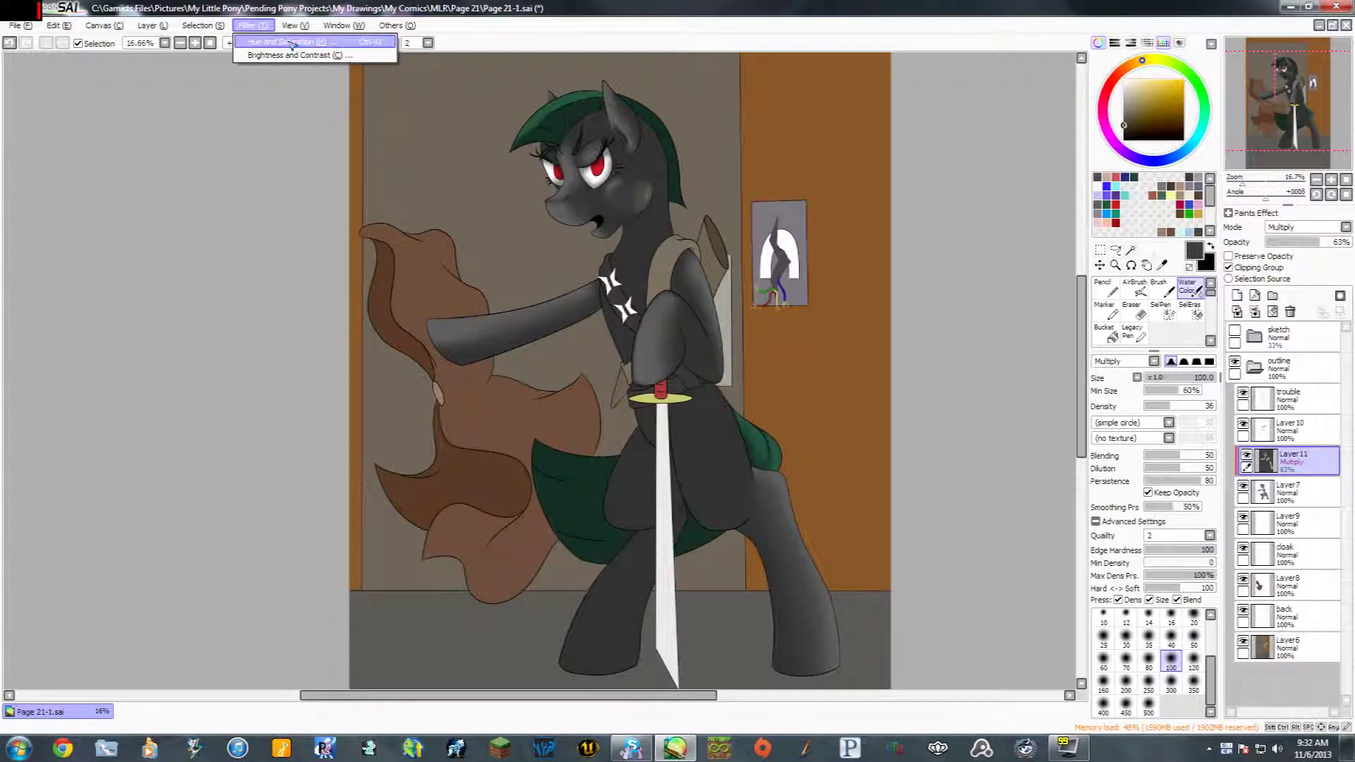
pyautogui.click(292, 43)
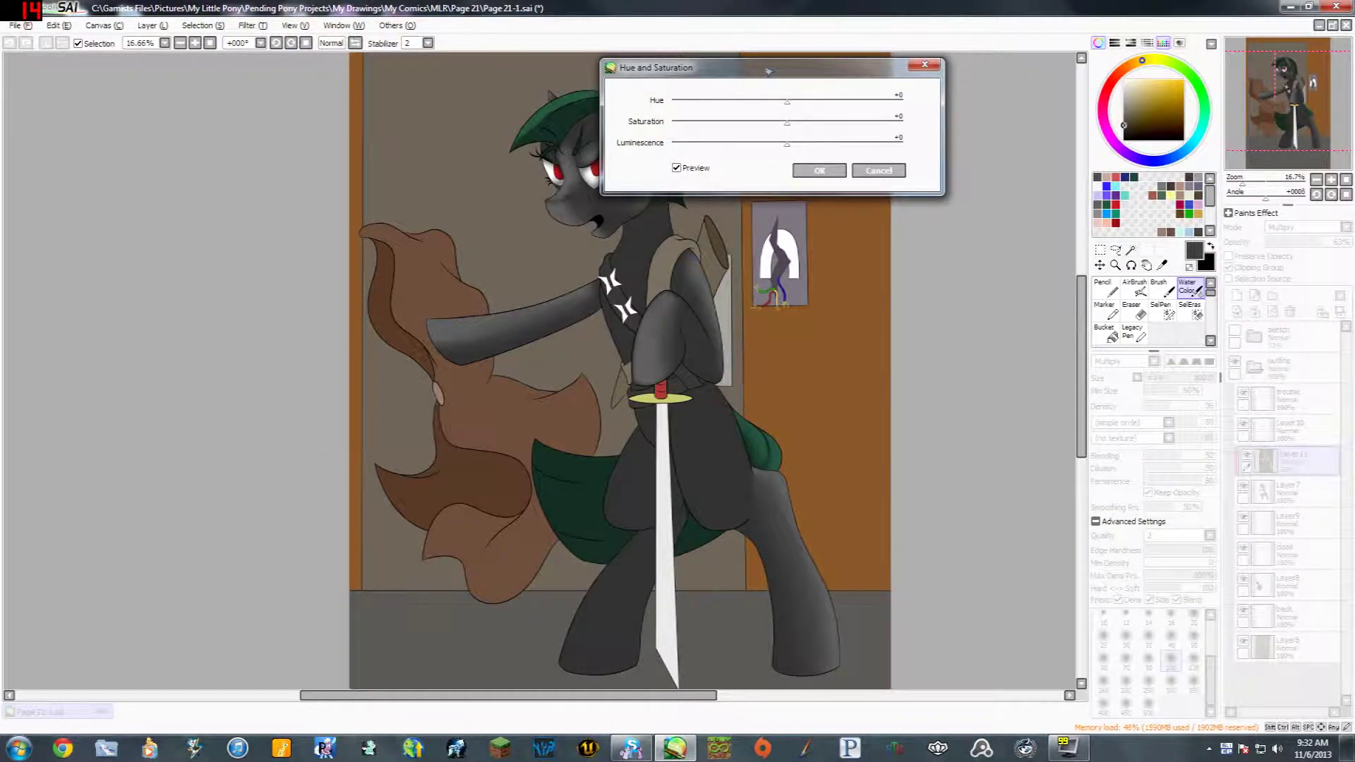
pyautogui.moveTo(768, 70); pyautogui.dragTo(208, 252)
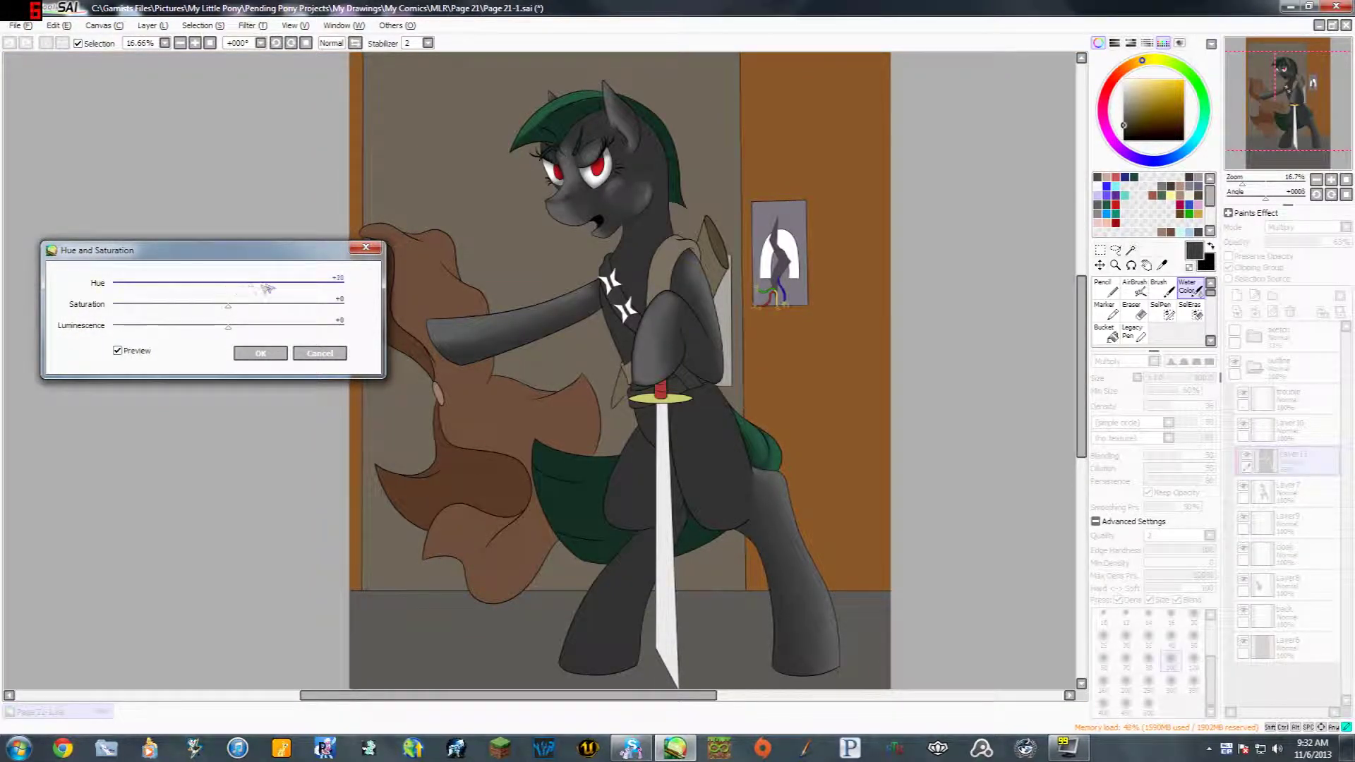
pyautogui.moveTo(256, 283); pyautogui.dragTo(134, 294)
pyautogui.moveTo(226, 306); pyautogui.dragTo(157, 308)
pyautogui.moveTo(273, 328); pyautogui.dragTo(286, 327)
pyautogui.click(330, 353)
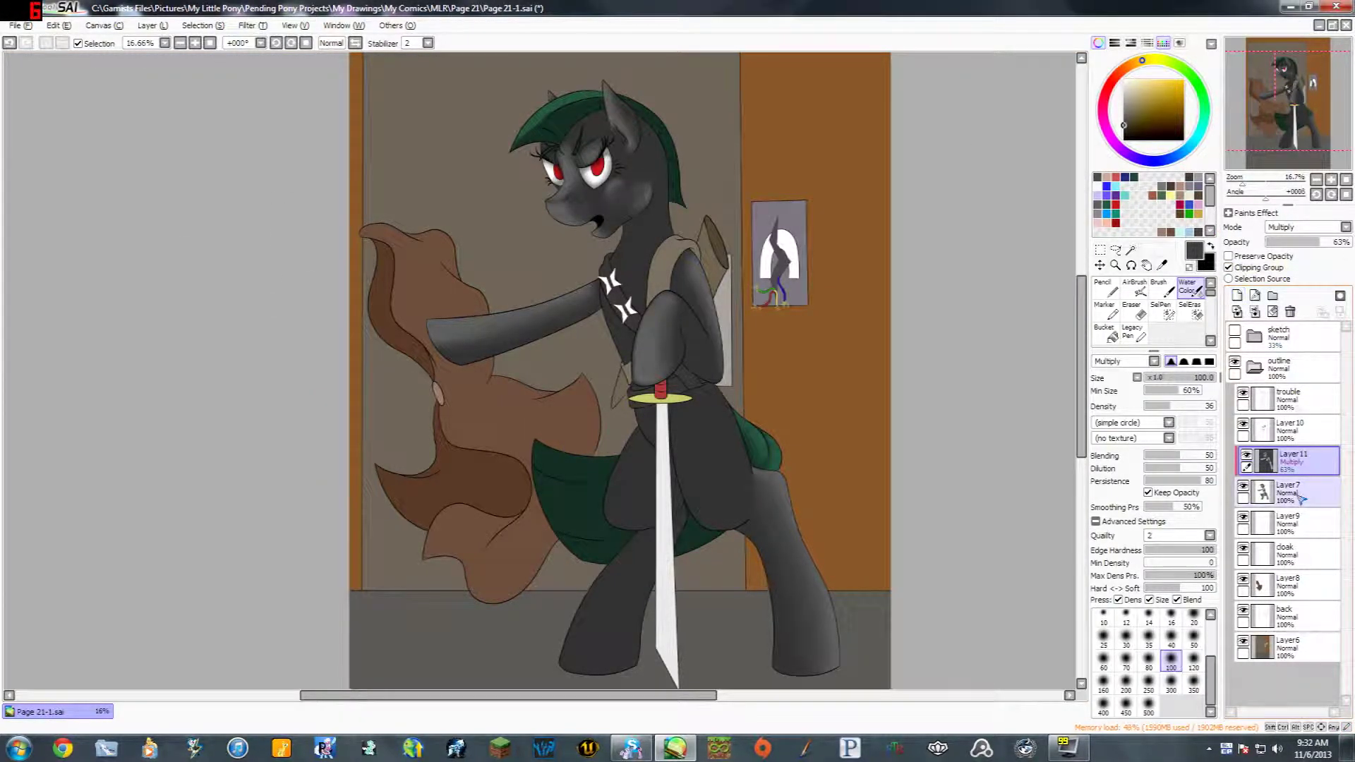
# Step: Add a new layer above the Multiply shading layer, clipped to the pony's colours and in Overlay mode
pyautogui.click(1237, 295)
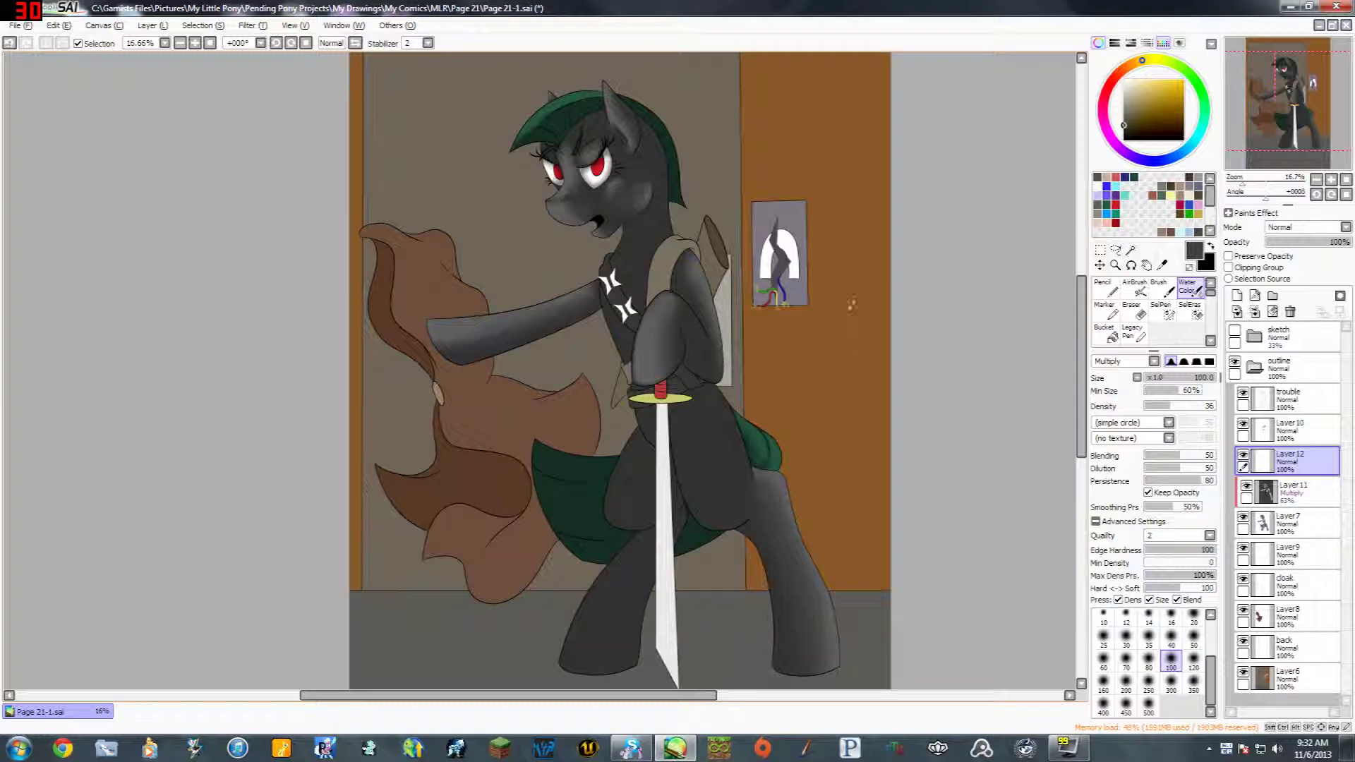
pyautogui.click(1228, 268)
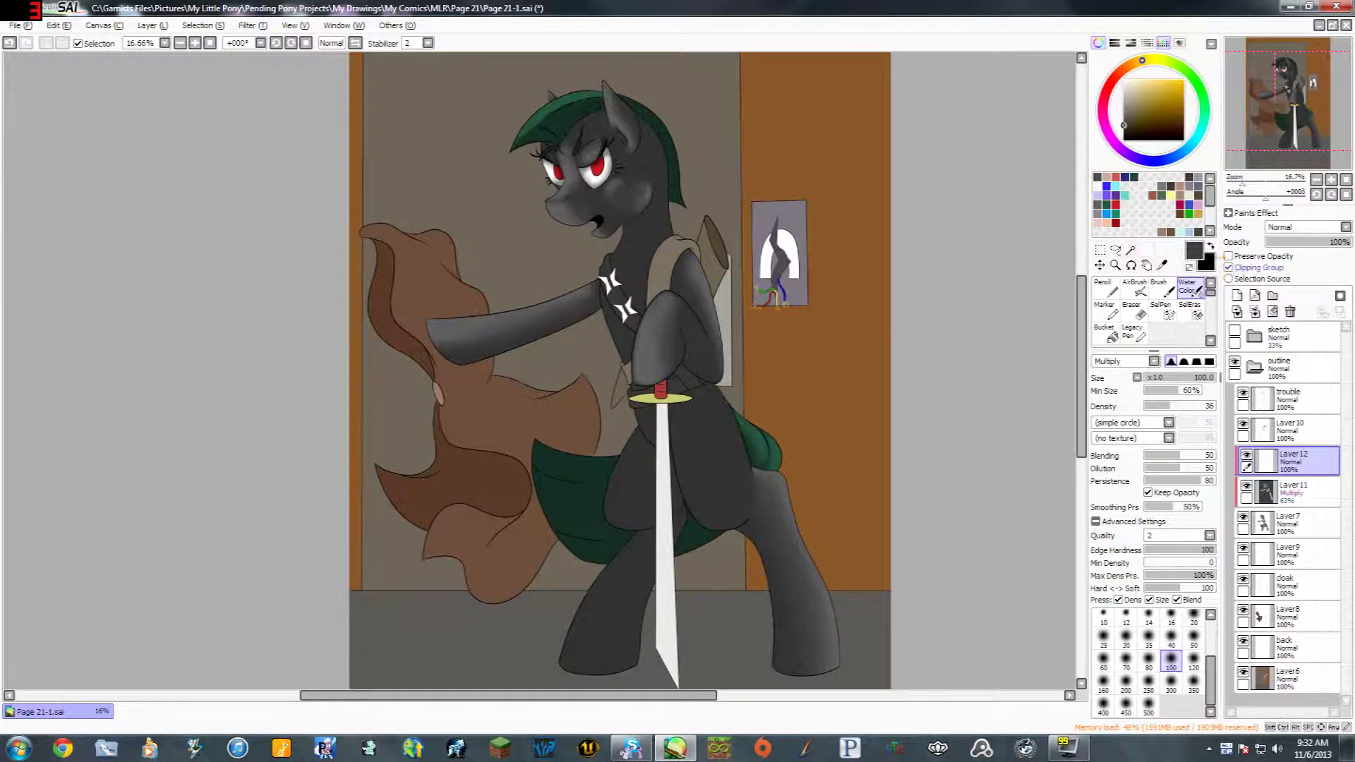
pyautogui.press('space')
pyautogui.moveTo(889, 293); pyautogui.dragTo(886, 311)
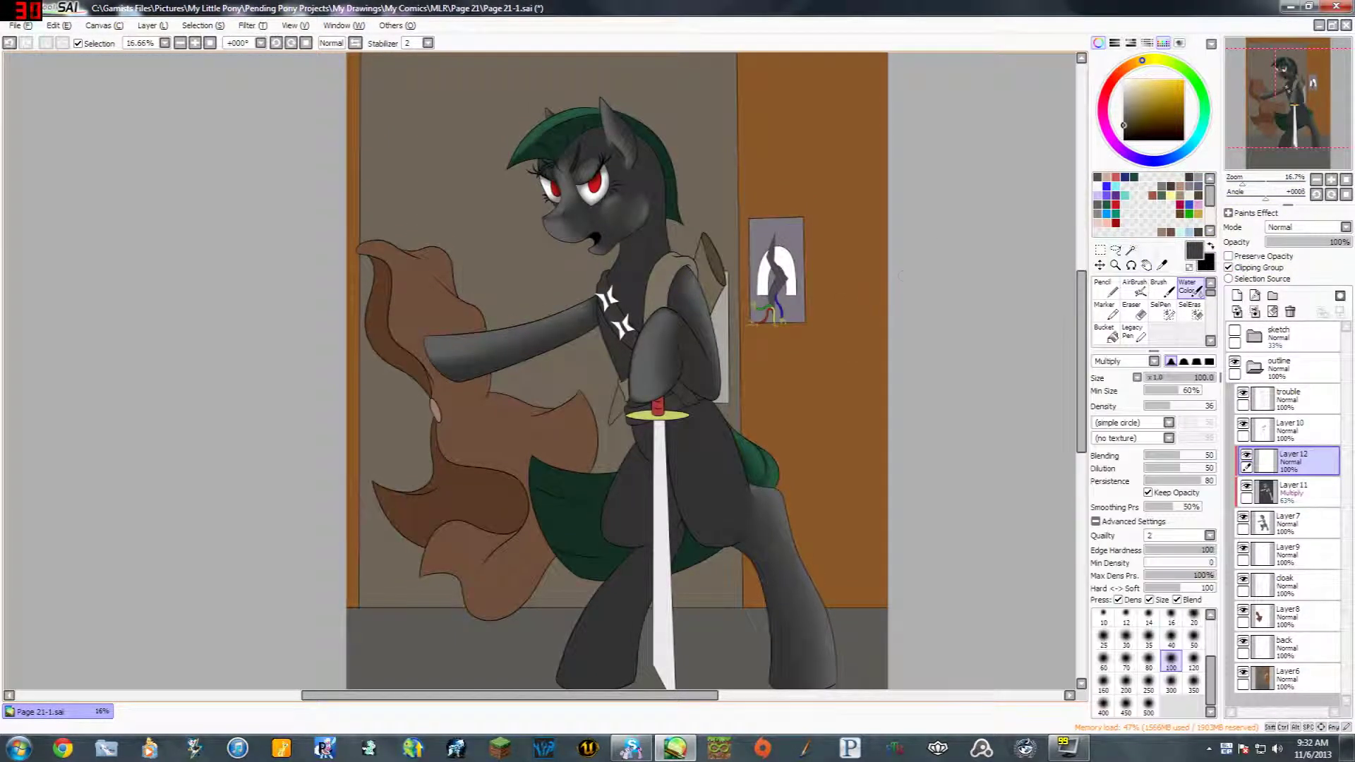
pyautogui.click(1302, 227)
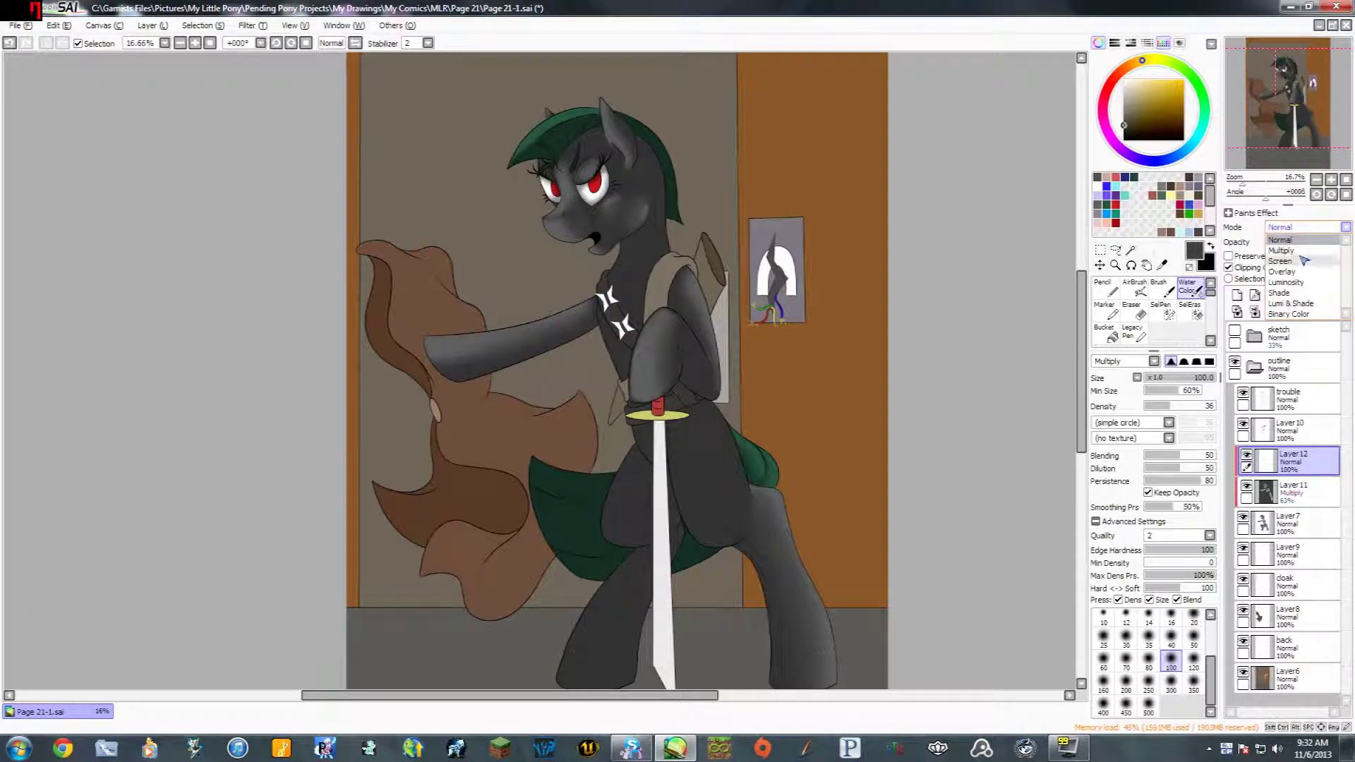
pyautogui.click(1281, 272)
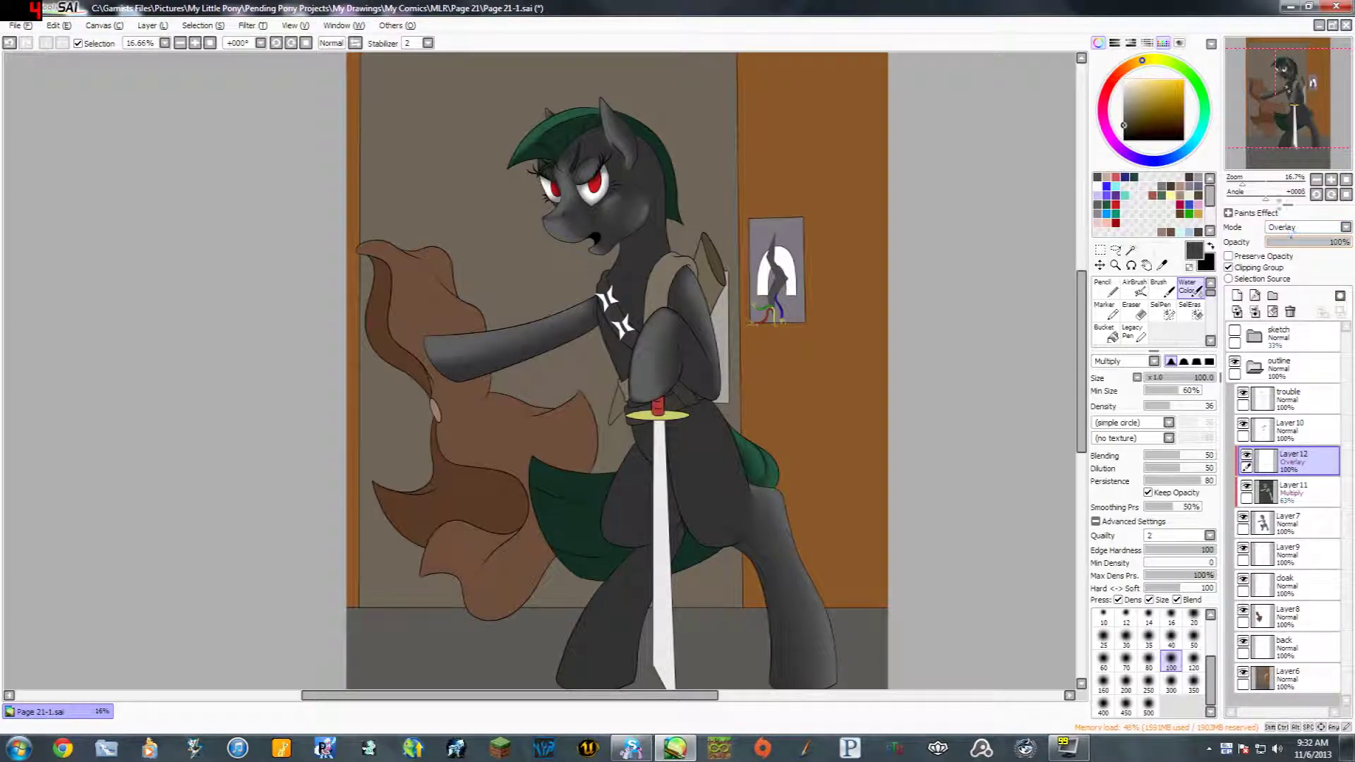
# Step: Fill the clipped Overlay layer with a golden yellow using the Bucket tool
pyautogui.moveTo(1166, 93); pyautogui.dragTo(1150, 90)
pyautogui.click(1316, 179)
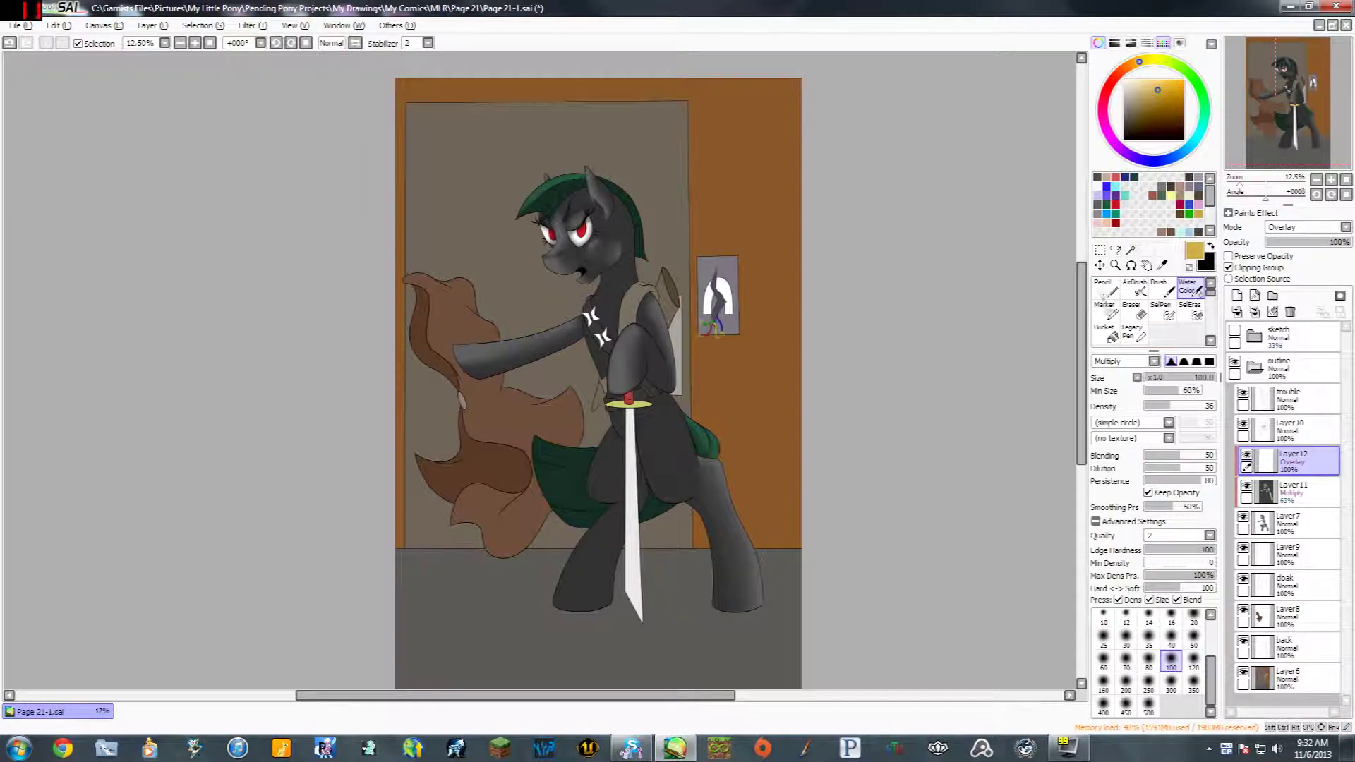
pyautogui.click(1110, 335)
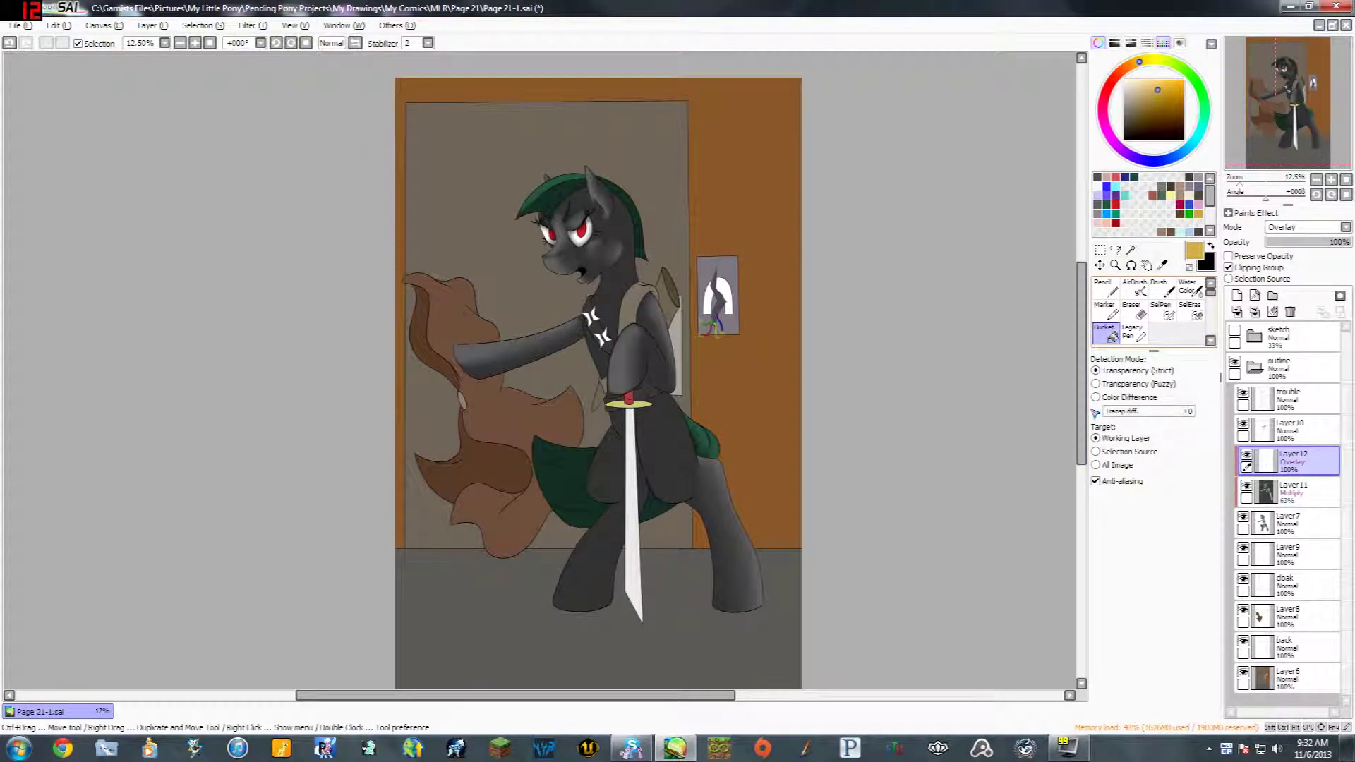
pyautogui.click(759, 252)
pyautogui.moveTo(750, 294); pyautogui.dragTo(765, 266)
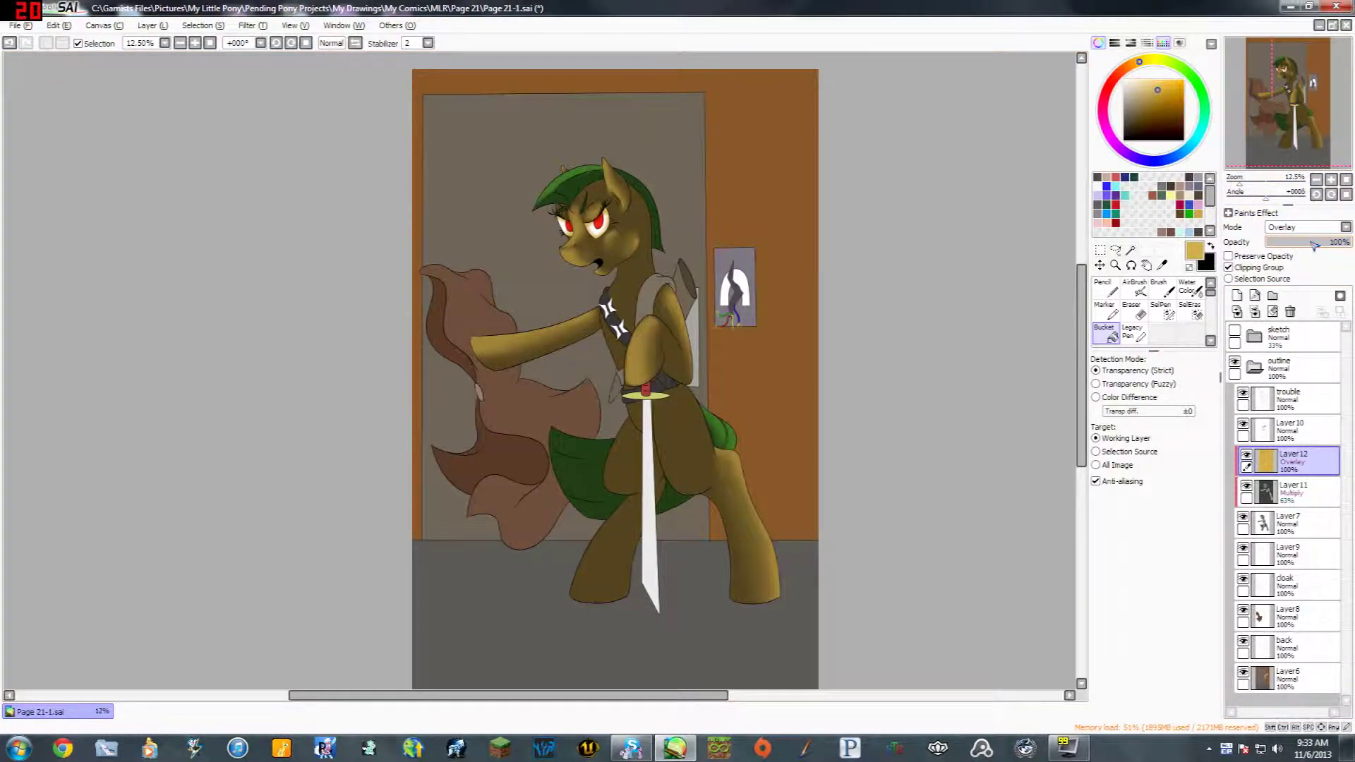
# Step: Lower the Overlay layer's opacity to 42% and refill it with an olive yellow
pyautogui.moveTo(1314, 245); pyautogui.dragTo(1306, 247)
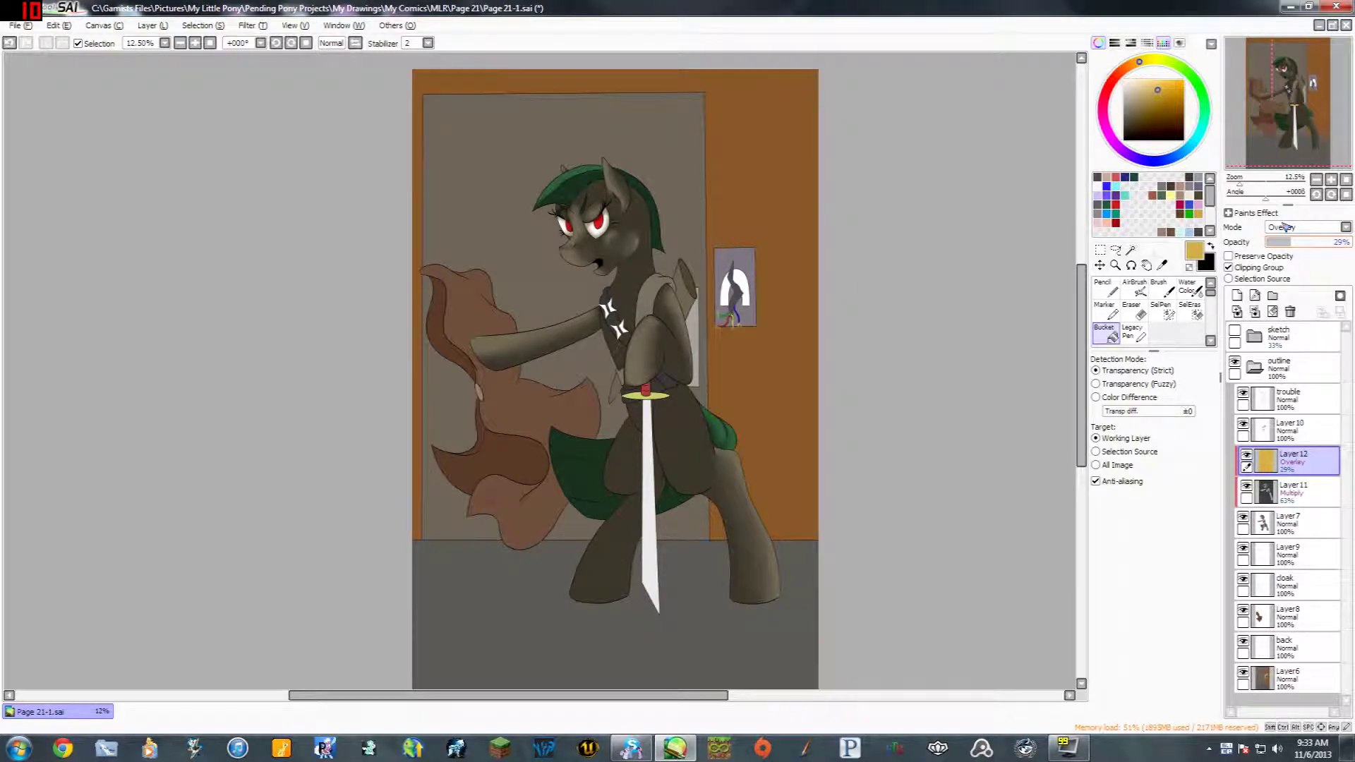
pyautogui.moveTo(881, 347); pyautogui.dragTo(851, 331)
pyautogui.click(1246, 455)
pyautogui.click(1246, 455)
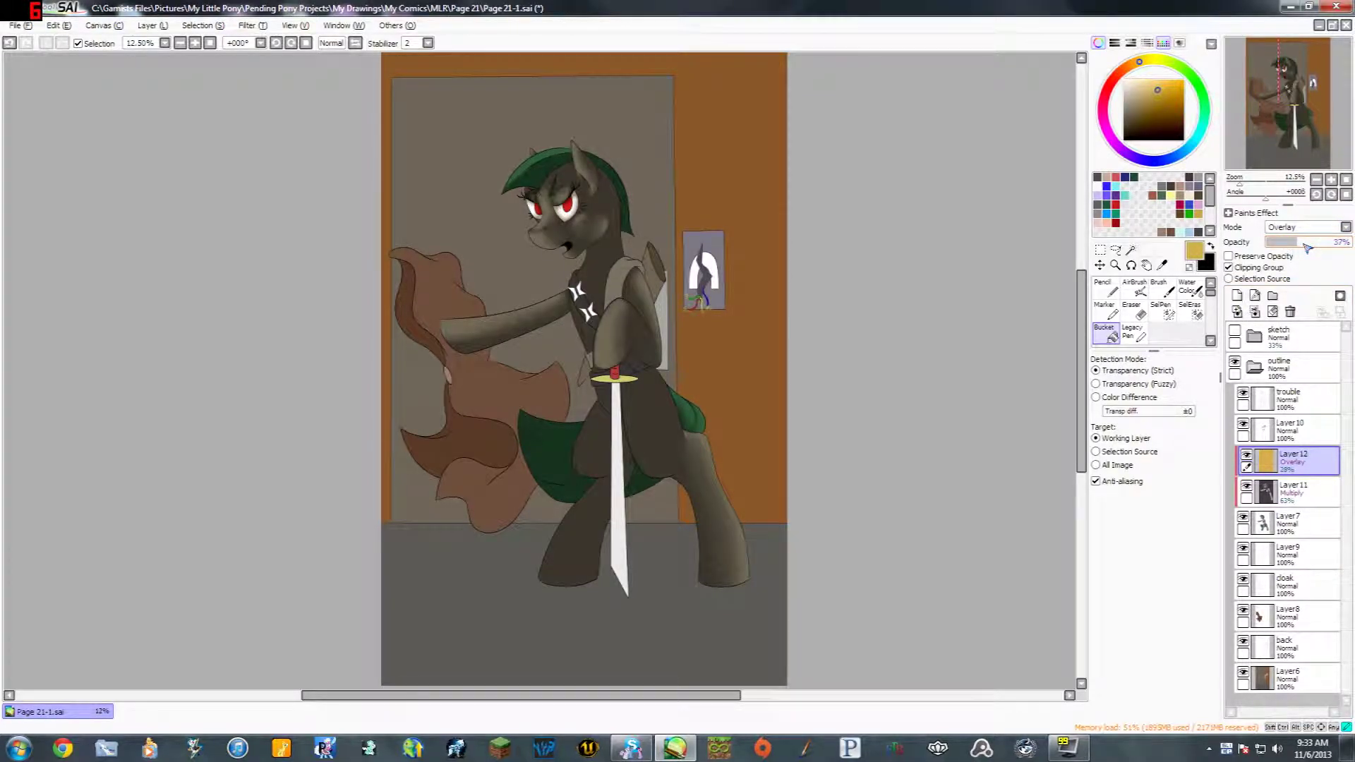
pyautogui.click(1149, 59)
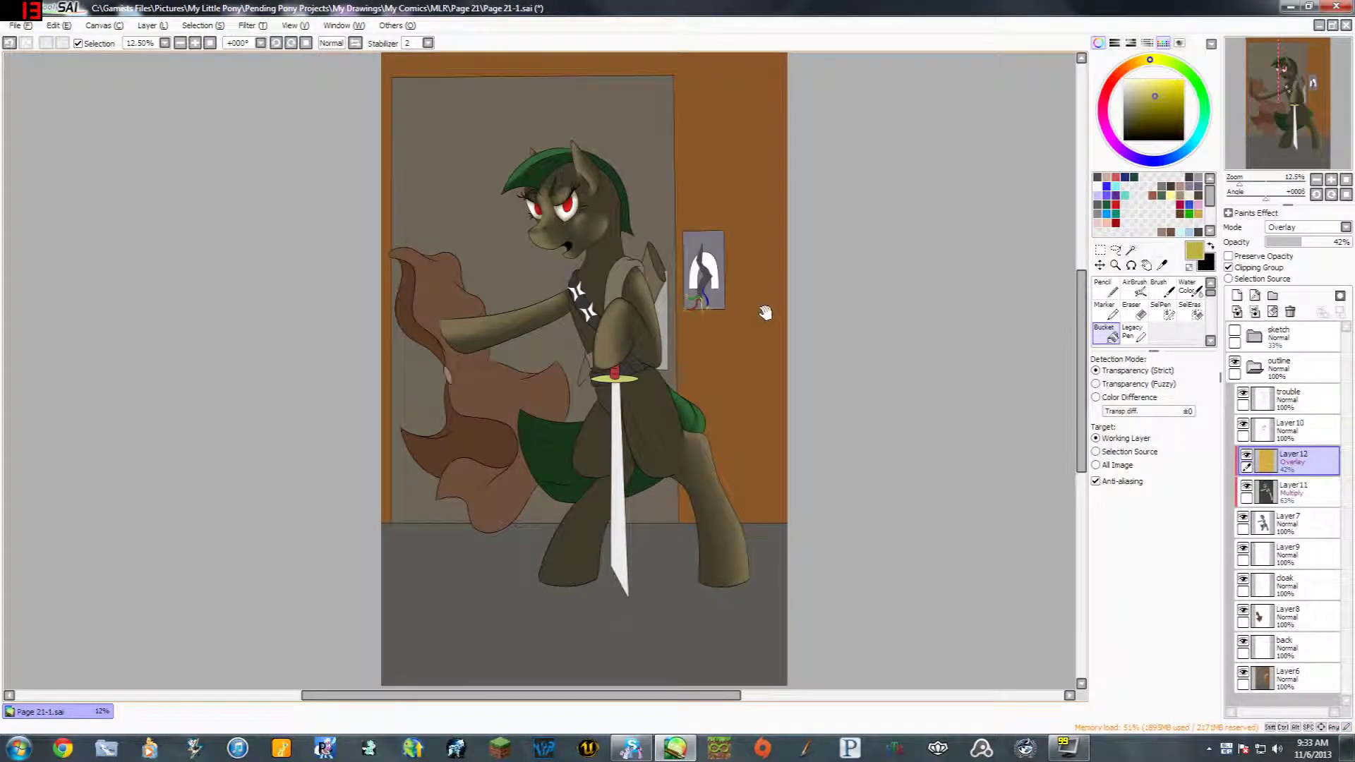
pyautogui.moveTo(780, 318); pyautogui.dragTo(806, 319)
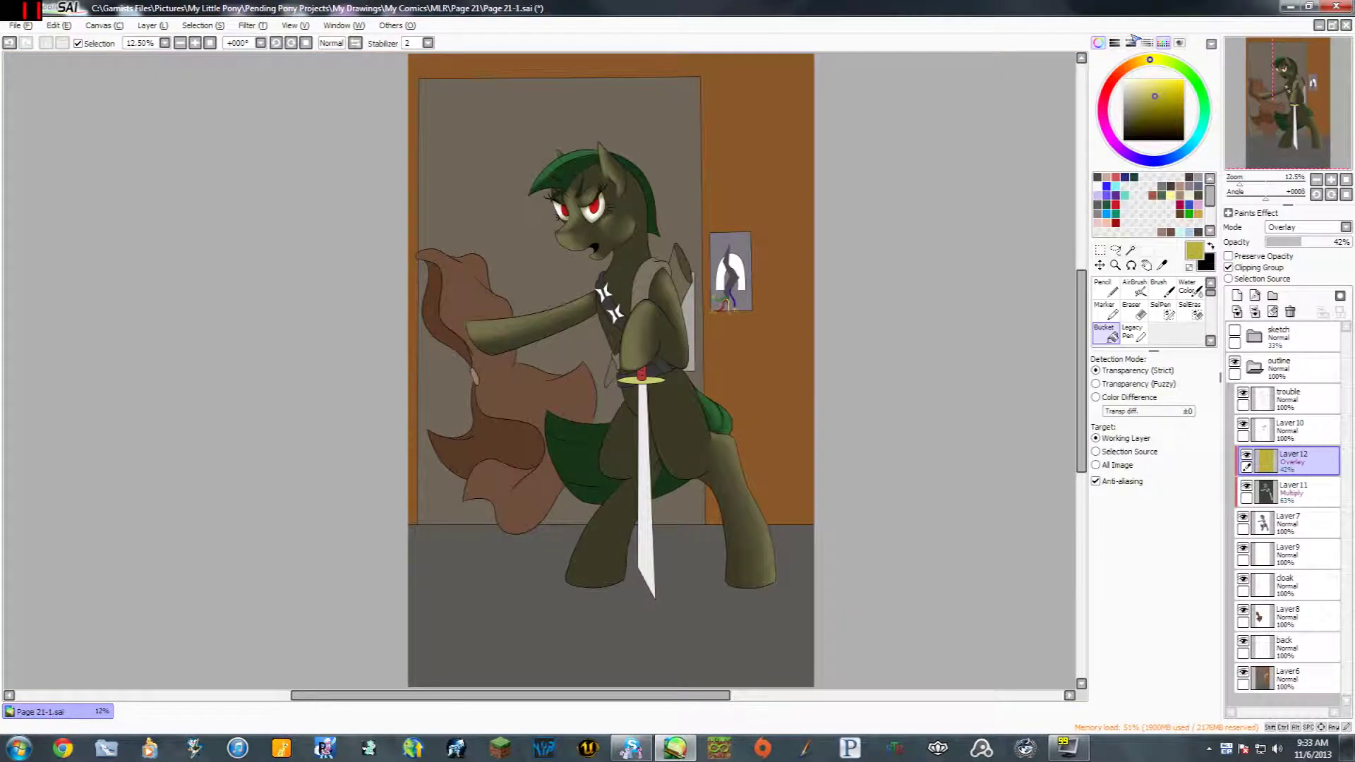
# Step: Refill the Overlay layer with a deep red and reduce its opacity to 15%
pyautogui.click(1124, 72)
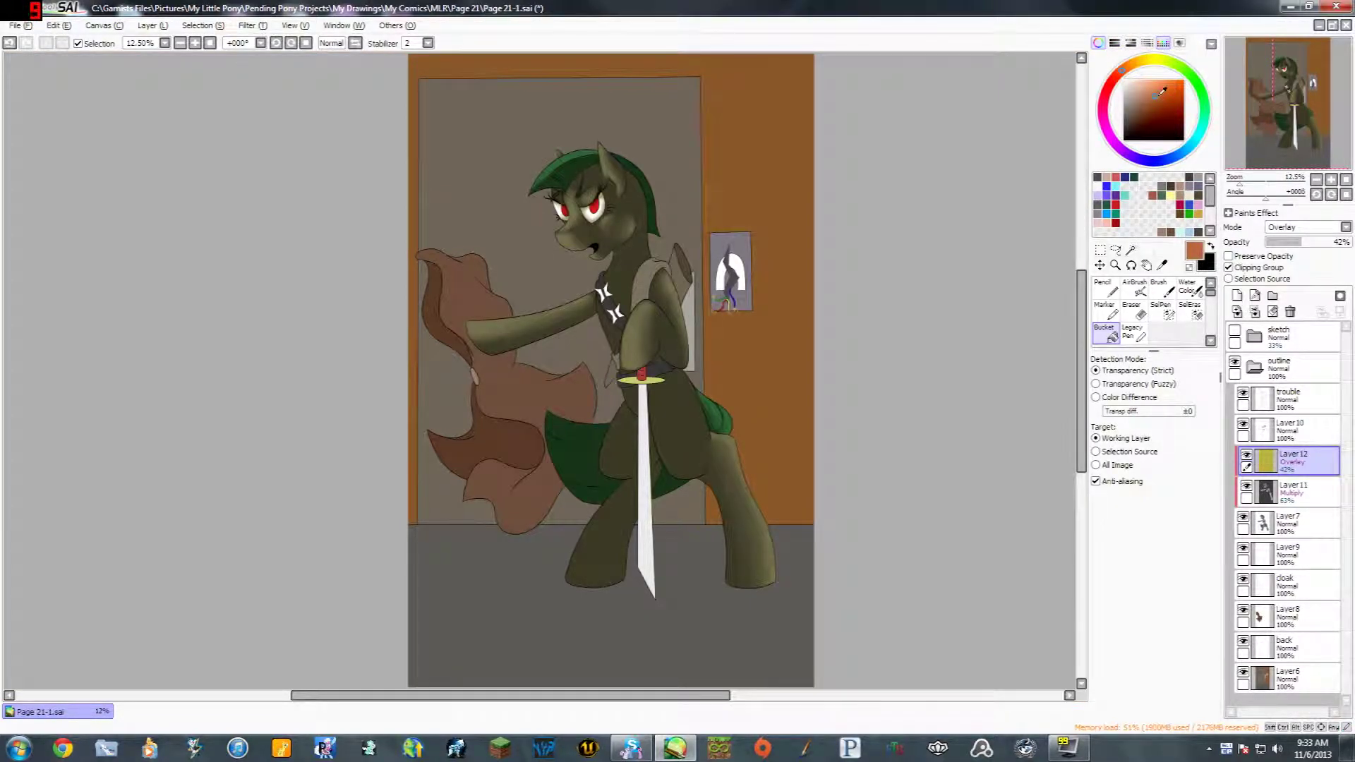
pyautogui.click(1111, 88)
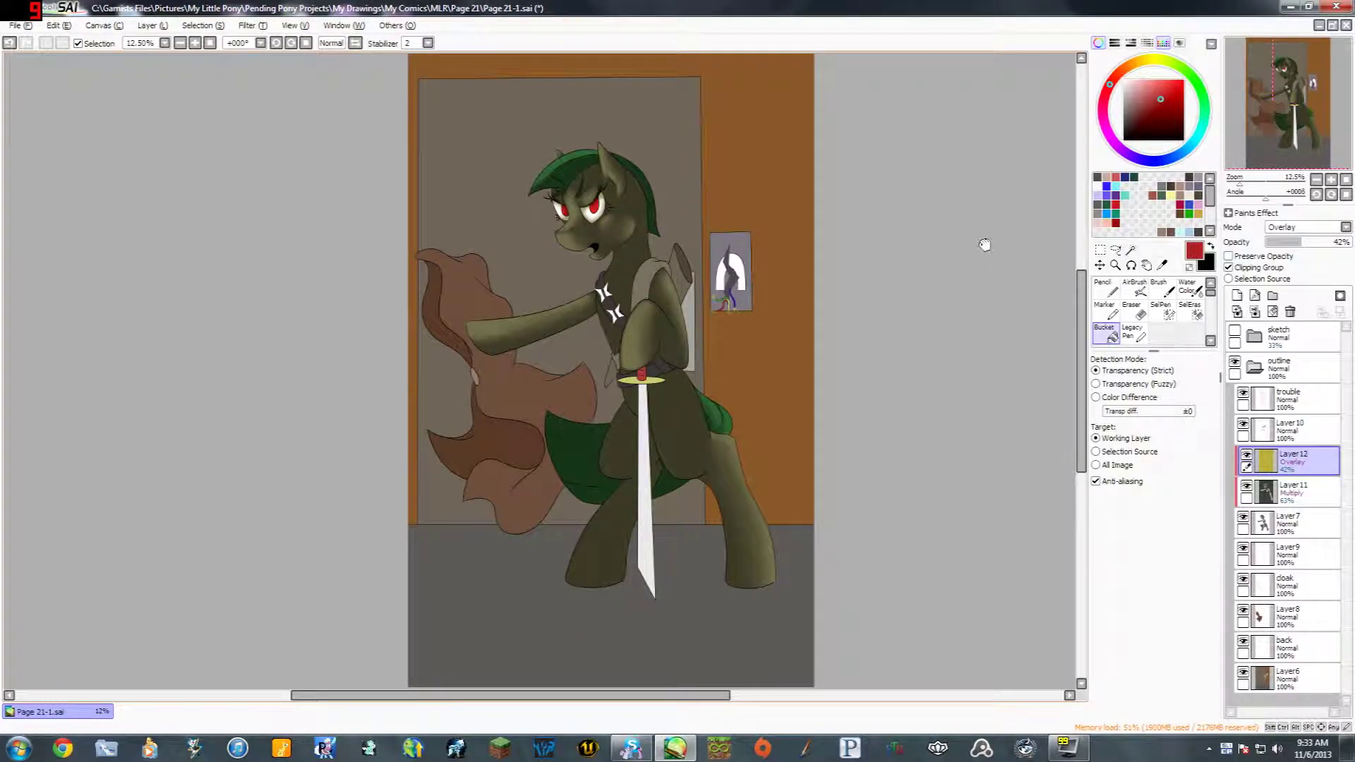
pyautogui.hotkey('ctrl', 'f')
pyautogui.moveTo(984, 245); pyautogui.dragTo(966, 265)
pyautogui.moveTo(1296, 244); pyautogui.dragTo(1284, 246)
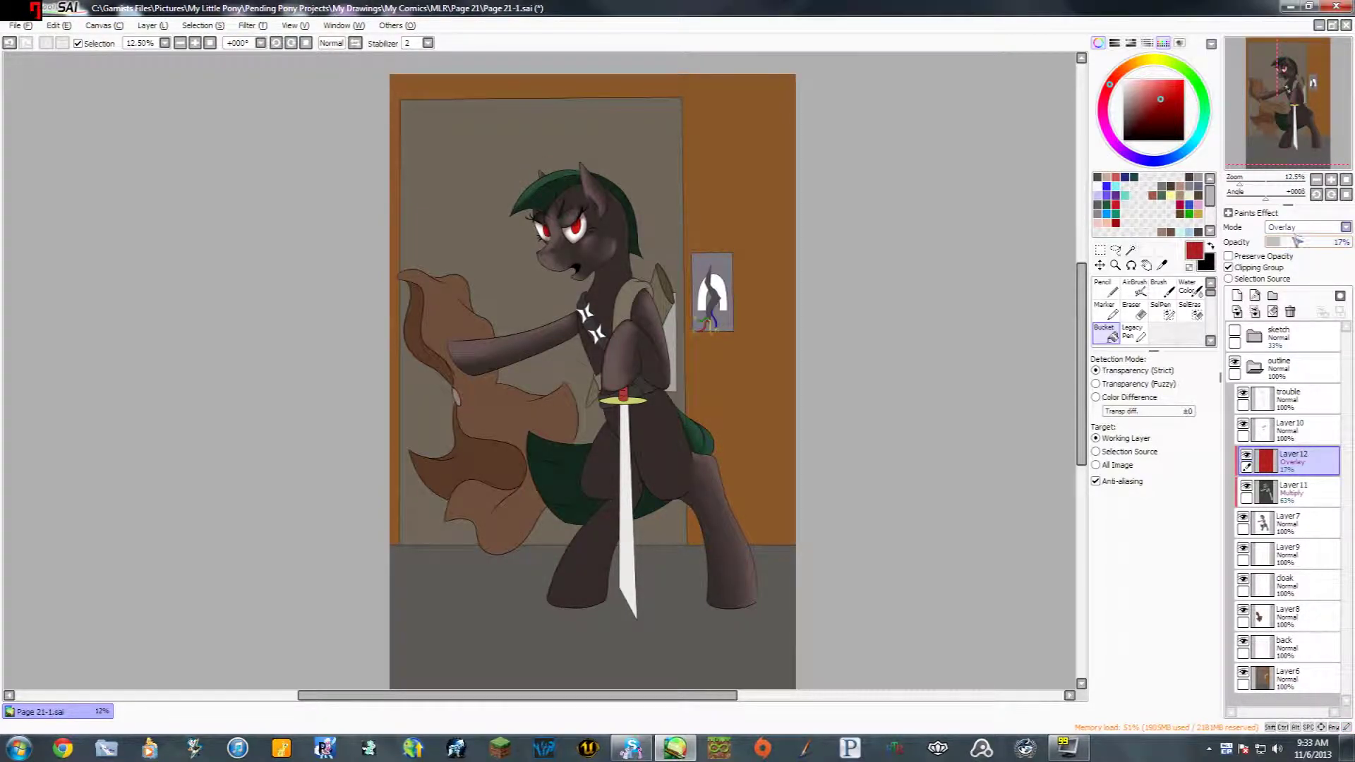
pyautogui.click(1330, 244)
pyautogui.click(1281, 243)
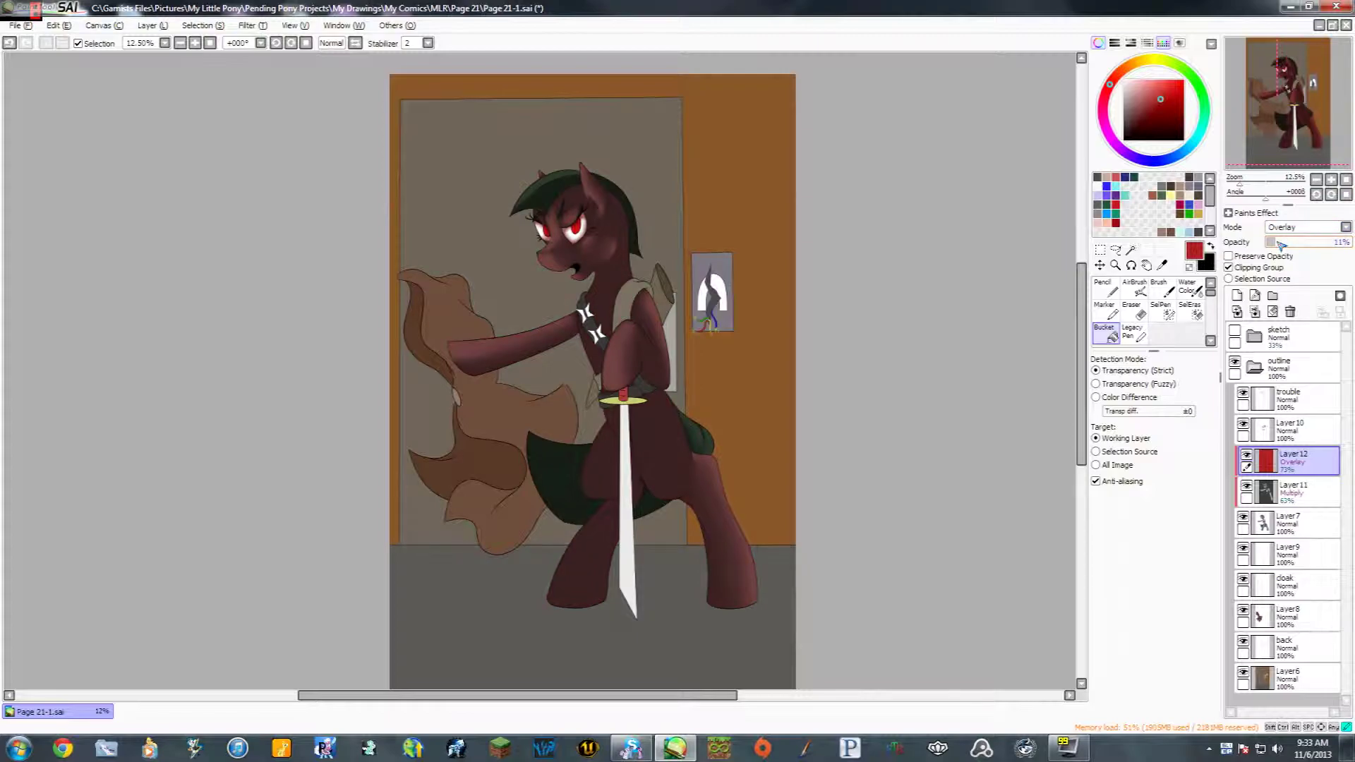
# Step: Compare the pony without the red tint and delete the Overlay layer
pyautogui.click(1331, 181)
pyautogui.click(1332, 181)
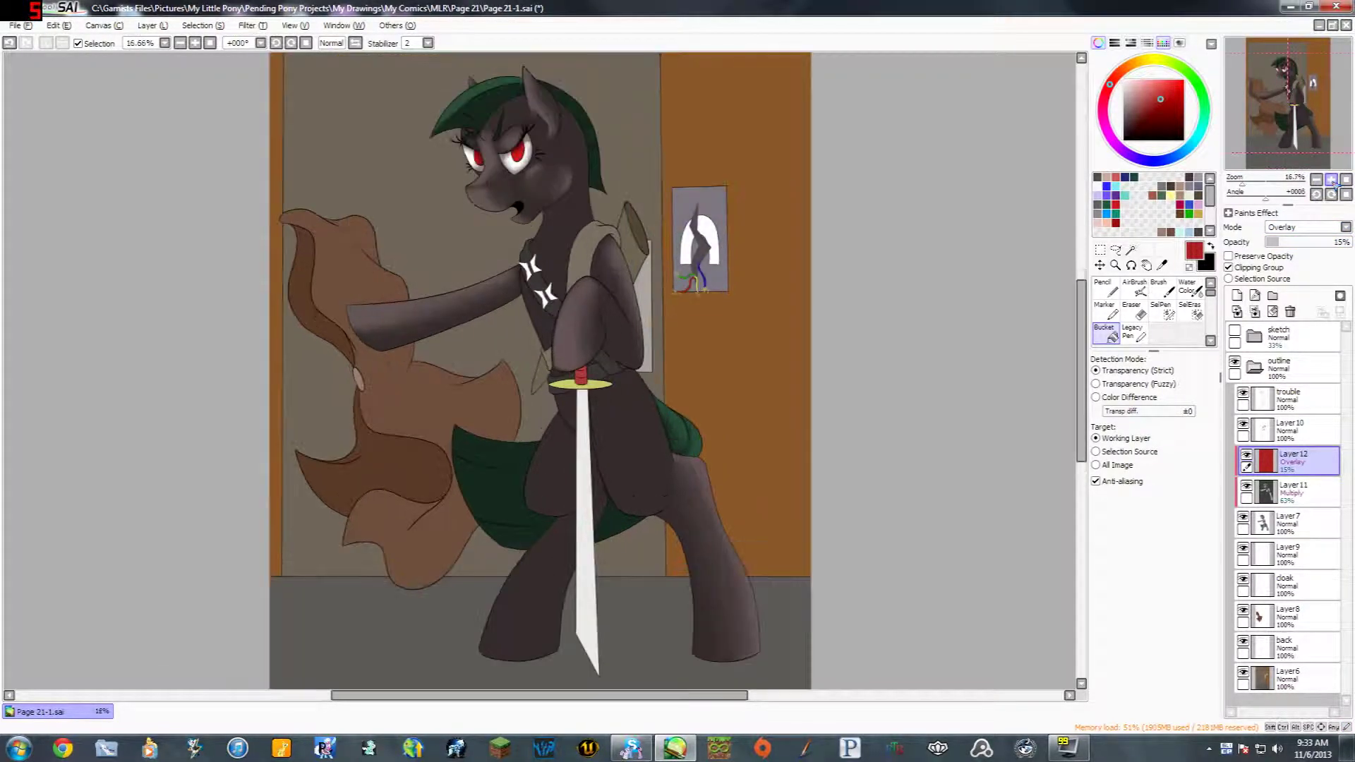
pyautogui.click(1332, 180)
pyautogui.press('space')
pyautogui.moveTo(885, 267); pyautogui.dragTo(910, 478)
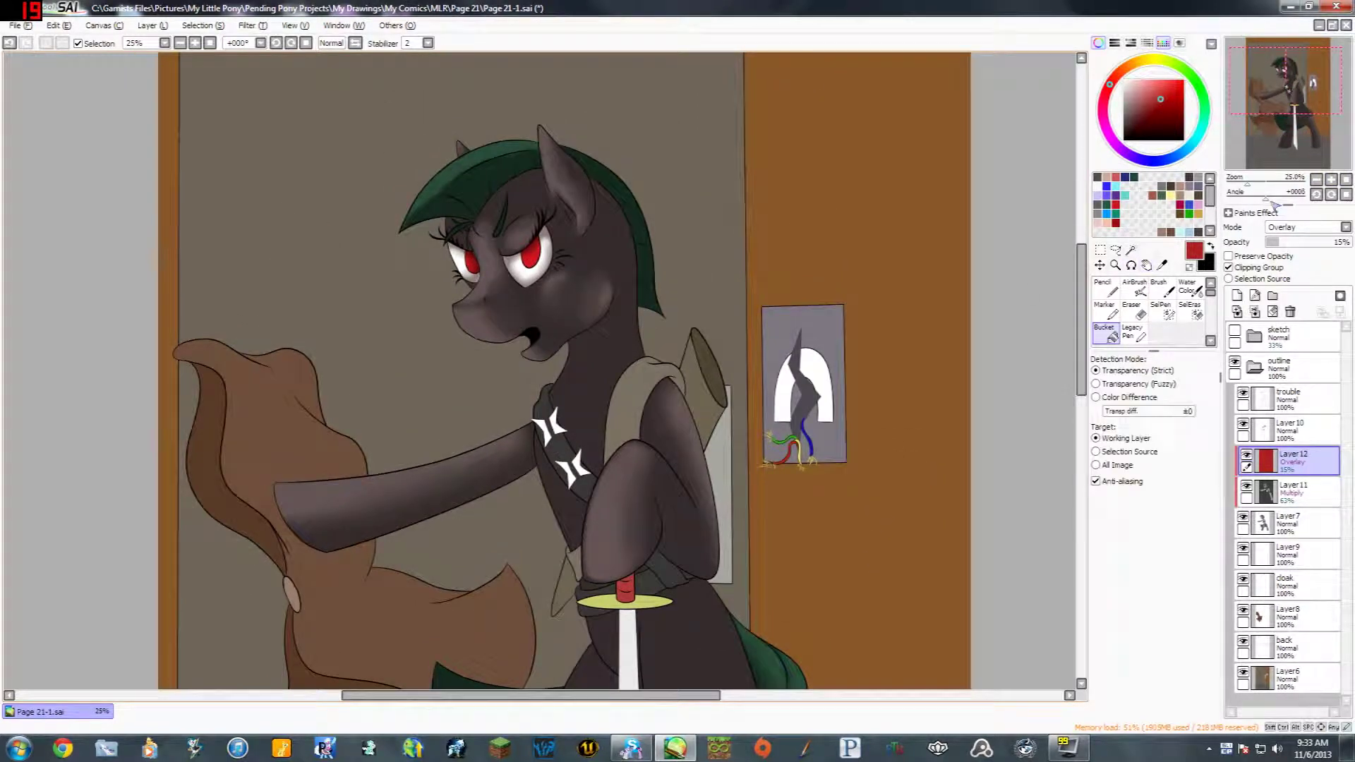
pyautogui.click(1246, 455)
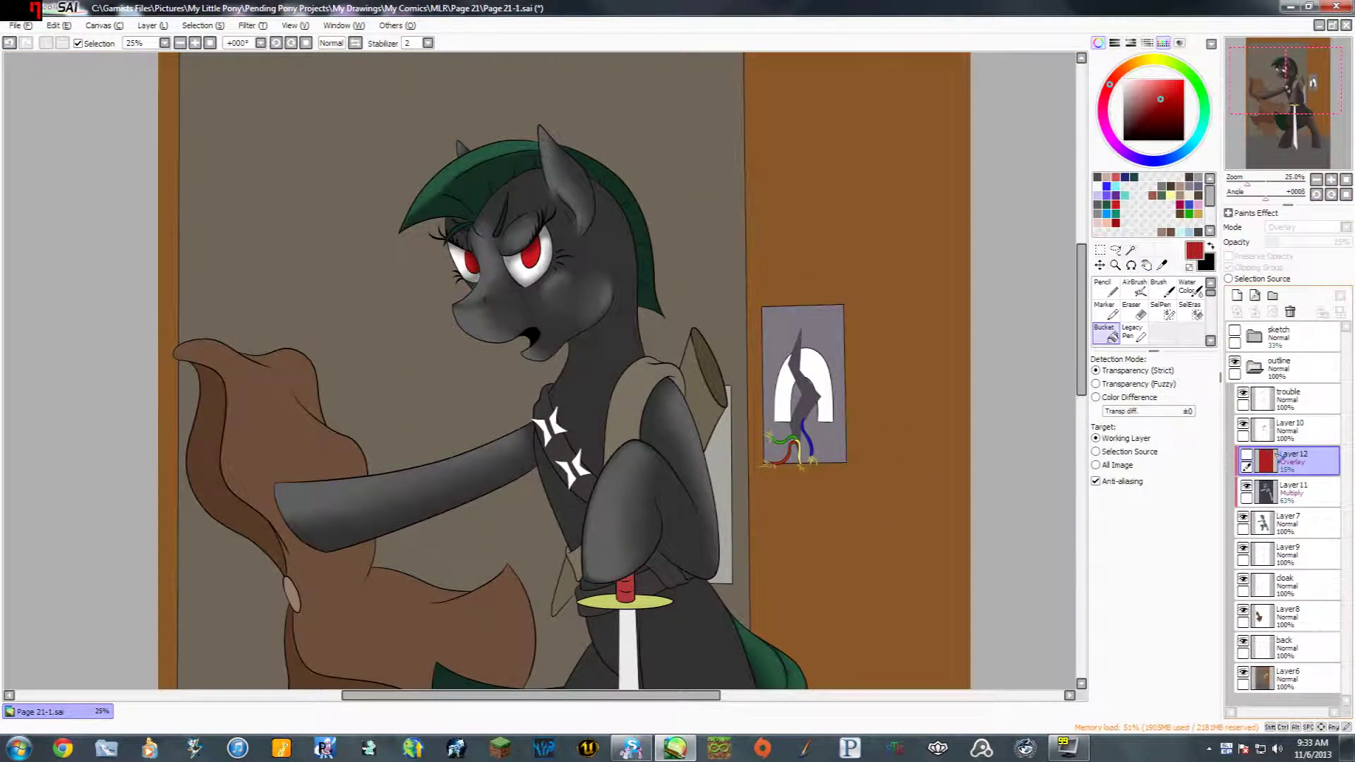
pyautogui.click(1291, 312)
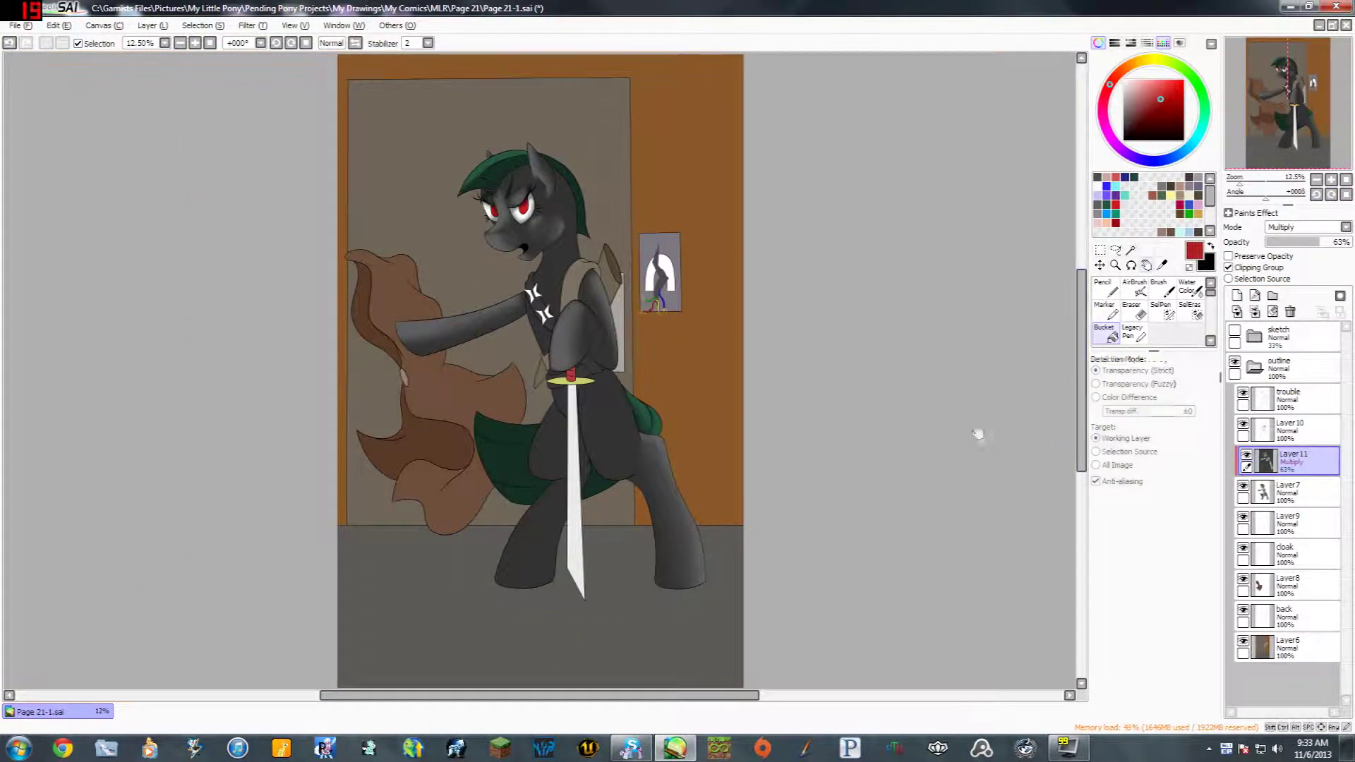
# Step: Add a new layer directly above the background colour layer Layer6 and clip it to that layer
pyautogui.press('Up')
pyautogui.press('Left')
pyautogui.click(1331, 179)
pyautogui.press('space')
pyautogui.moveTo(924, 465); pyautogui.dragTo(841, 365)
pyautogui.click(1345, 180)
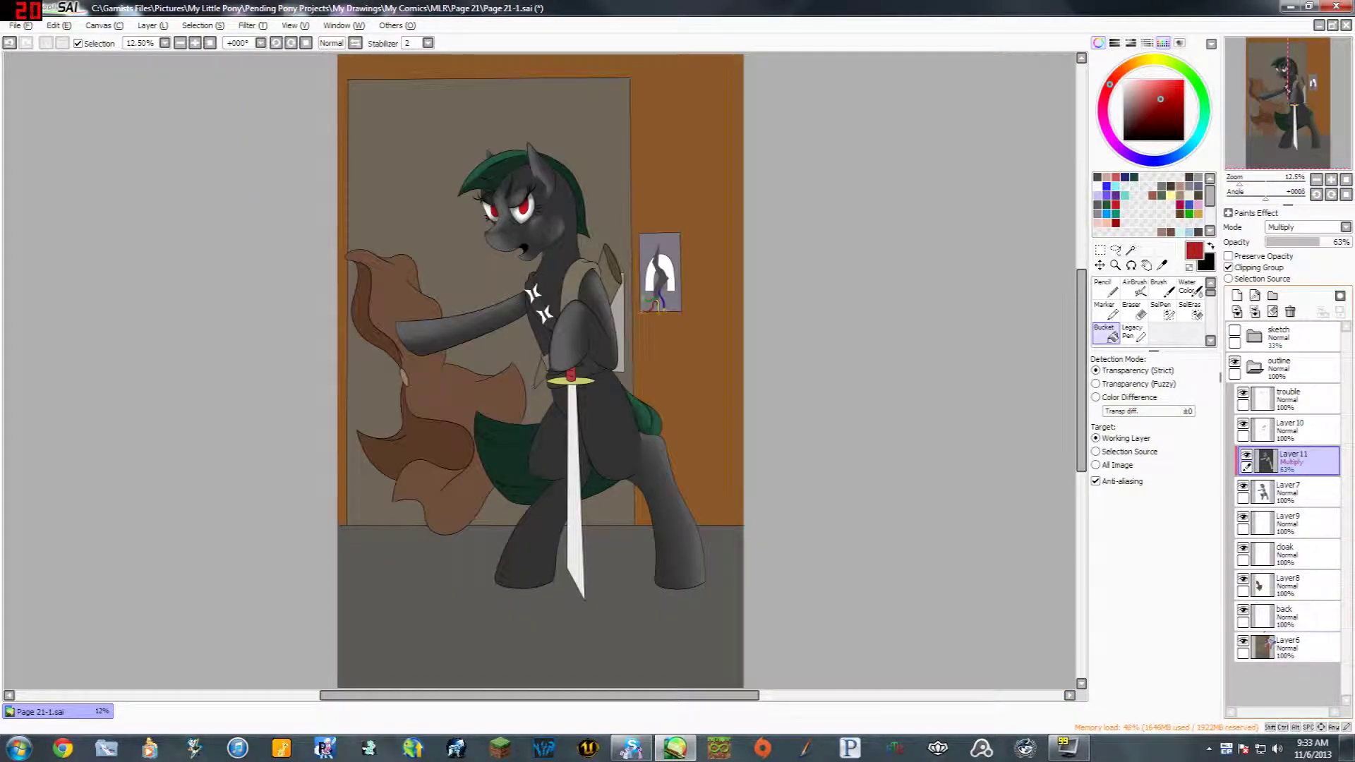
pyautogui.click(1298, 647)
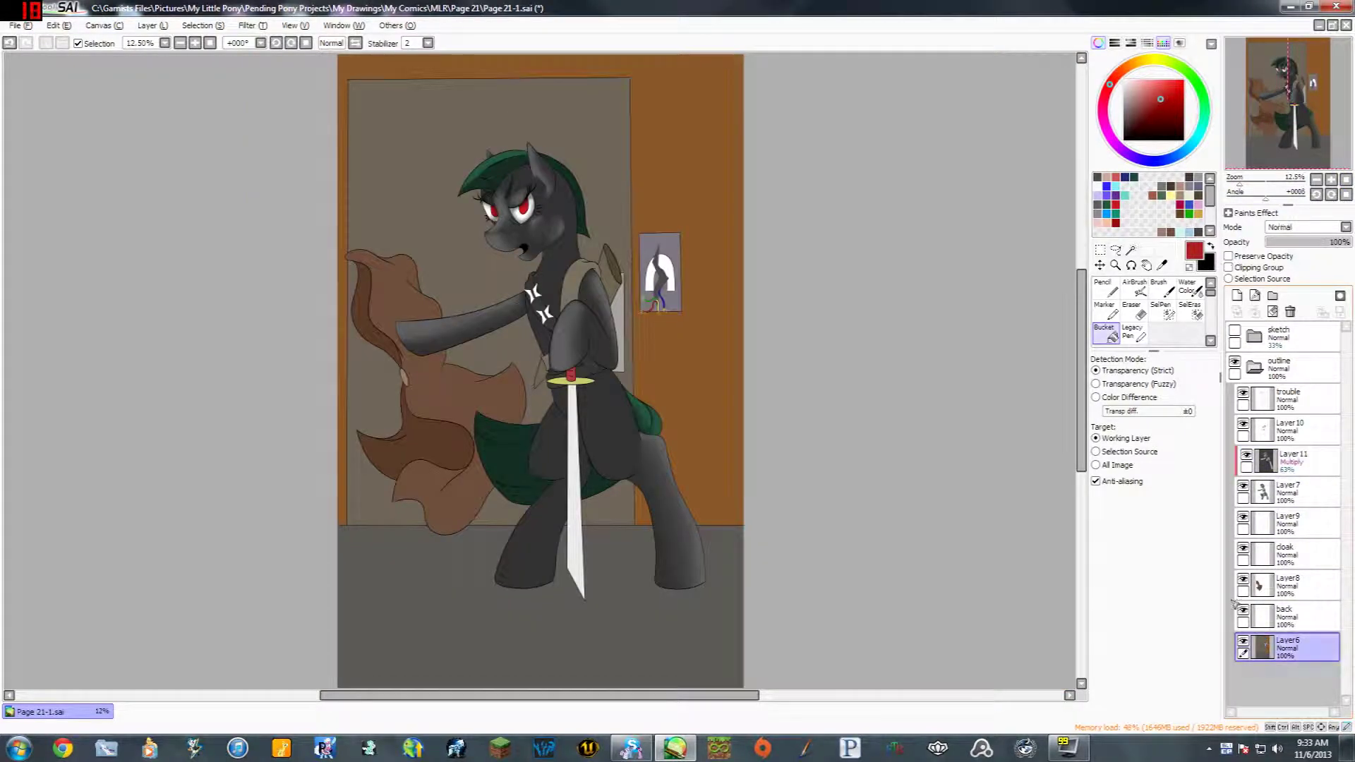
pyautogui.click(1237, 295)
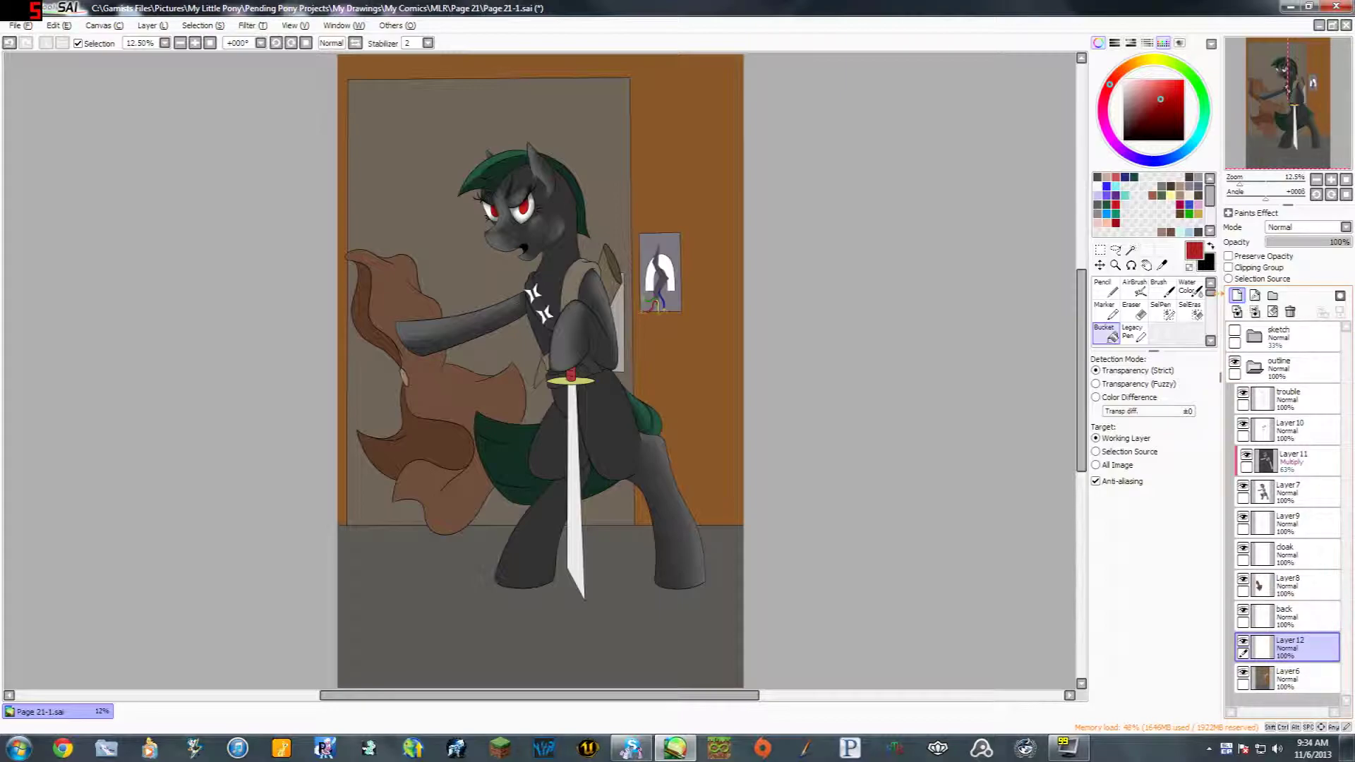
pyautogui.click(1228, 267)
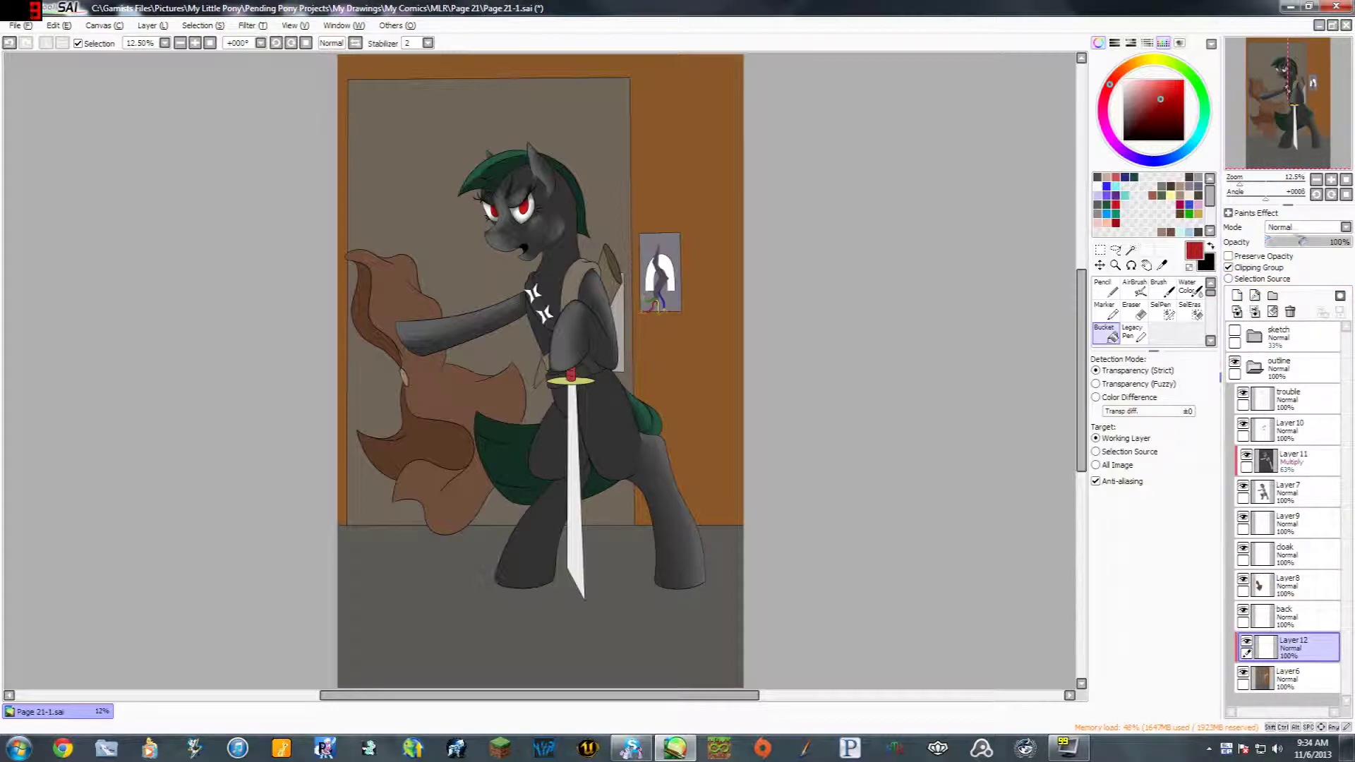
# Step: Set the clipped background layer Layer12 to Multiply mode at 50% opacity
pyautogui.click(1303, 227)
pyautogui.click(1307, 248)
pyautogui.click(1312, 245)
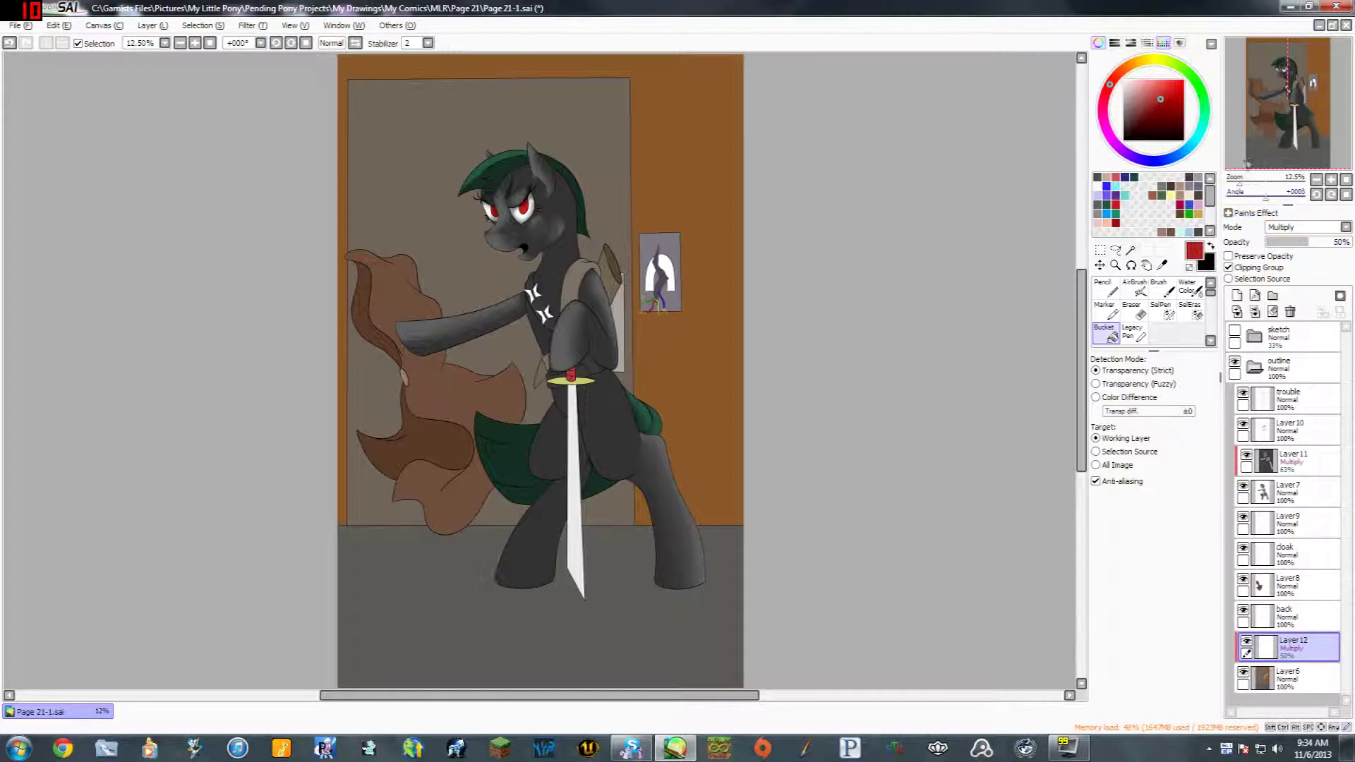
# Step: Fill Layer12 with a dark grey using the Bucket to darken the whole background
pyautogui.click(1125, 125)
pyautogui.doubleClick(1111, 336)
pyautogui.click(832, 378)
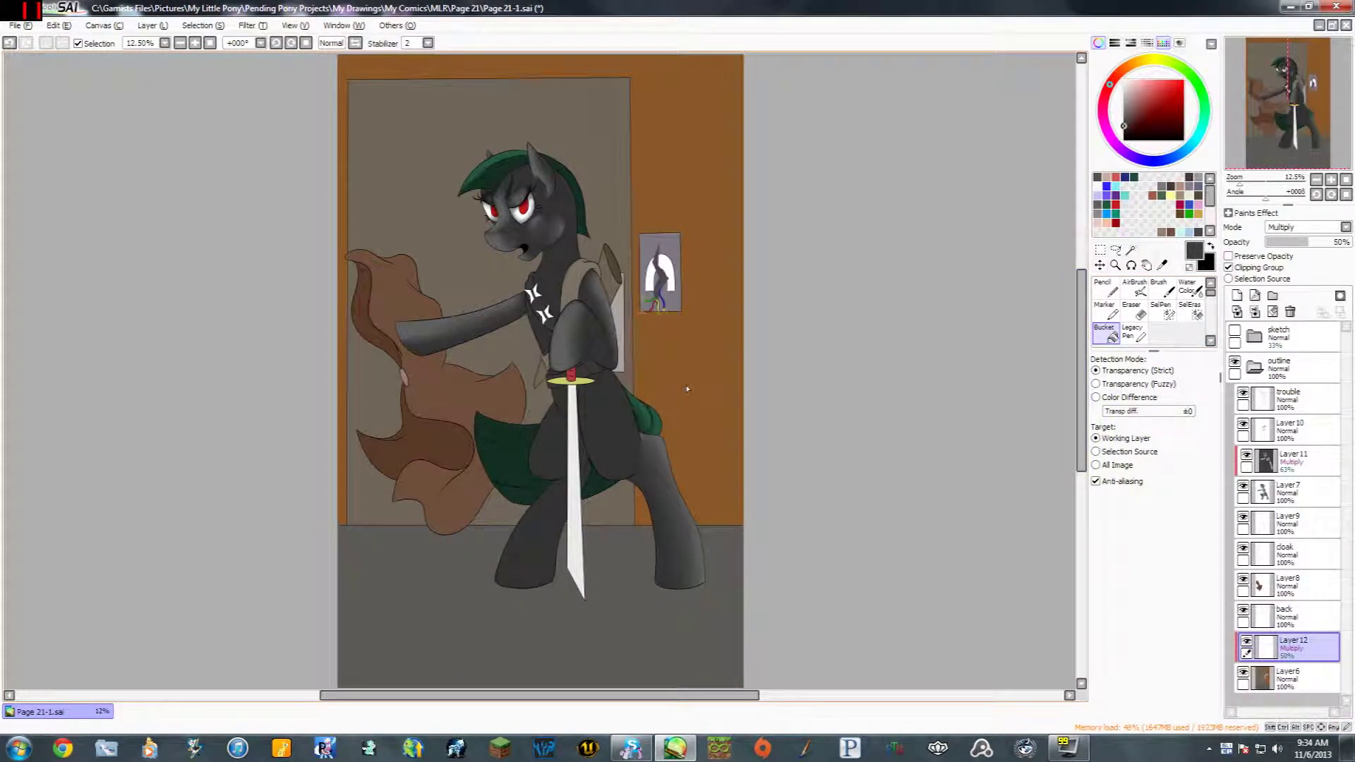
pyautogui.click(774, 329)
pyautogui.press('space')
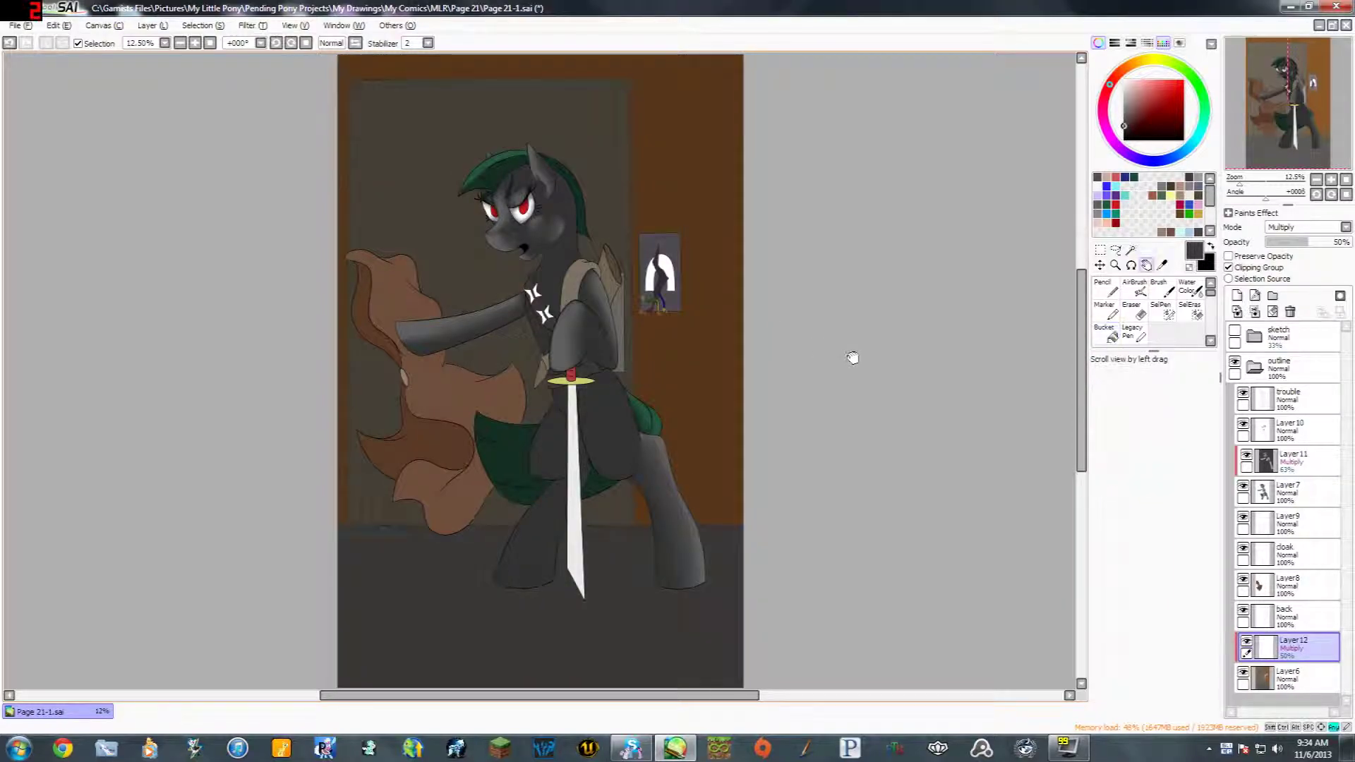
pyautogui.moveTo(853, 357); pyautogui.dragTo(905, 362)
# Step: Erase a cone of light from the dark fill across the door and over to the wall poster with a size 500 Eraser
pyautogui.click(1132, 311)
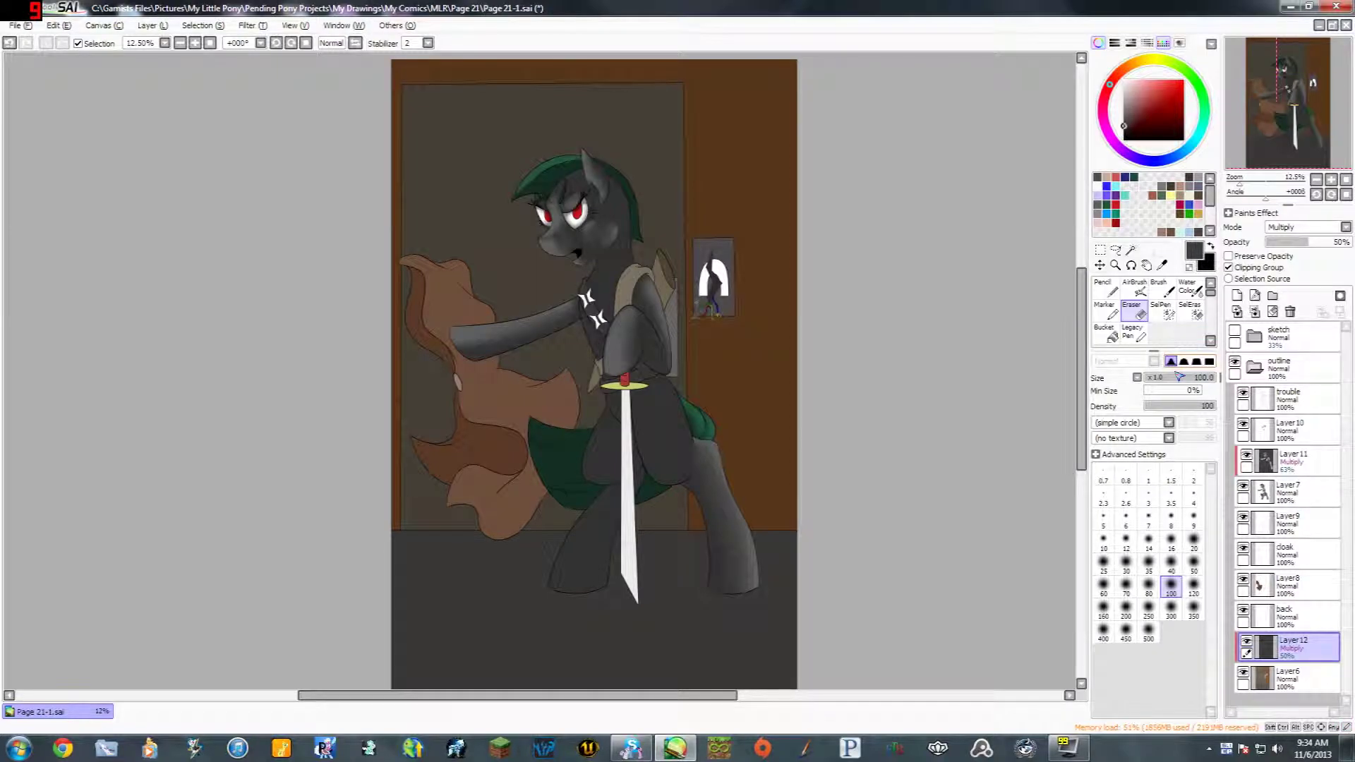
pyautogui.press('space')
pyautogui.moveTo(867, 318); pyautogui.dragTo(871, 320)
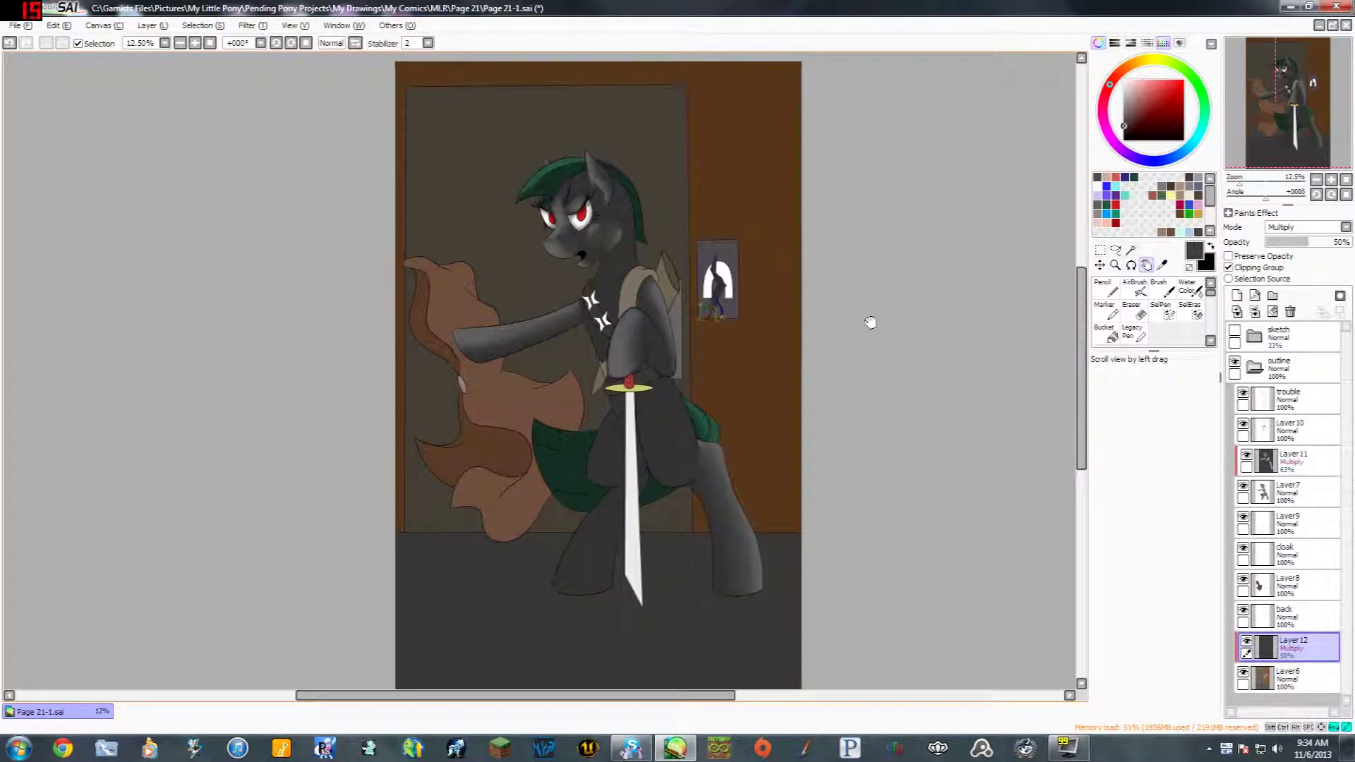
pyautogui.press(']')
pyautogui.press(']')
pyautogui.press(']')
pyautogui.press(']')
pyautogui.press(']')
pyautogui.press(']')
pyautogui.press(']')
pyautogui.press(']')
pyautogui.press(']')
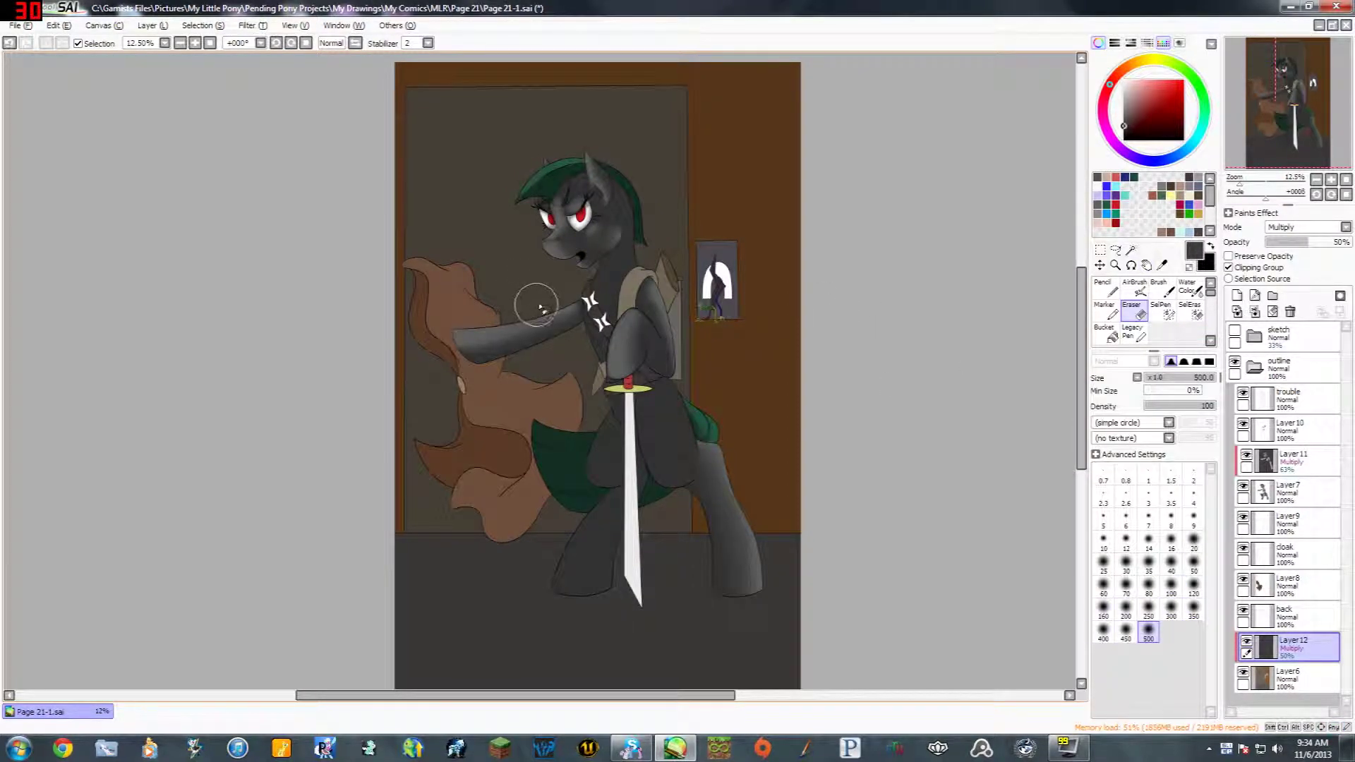
pyautogui.press('space')
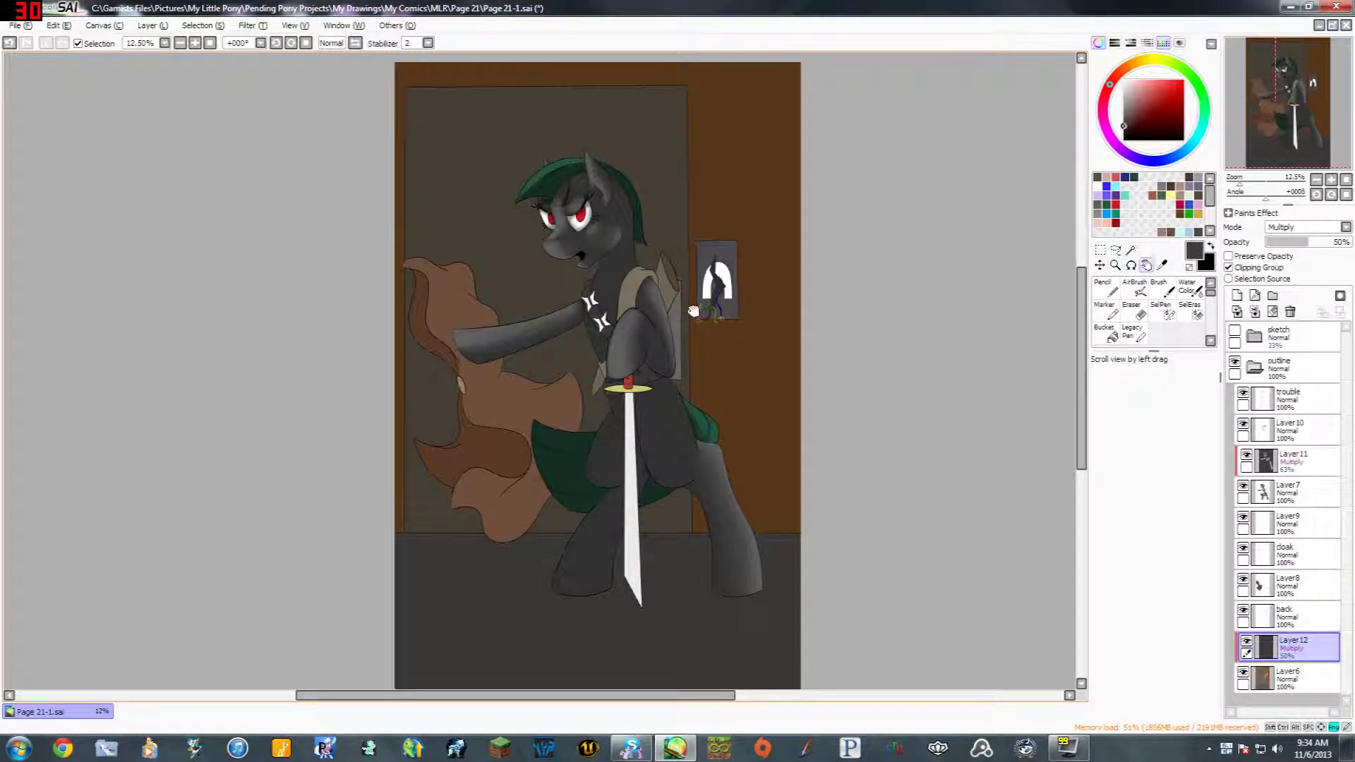
pyautogui.moveTo(541, 305); pyautogui.dragTo(566, 337)
pyautogui.moveTo(457, 158)
pyautogui.mouseDown()
pyautogui.moveTo(462, 200)
pyautogui.moveTo(461, 150)
pyautogui.moveTo(457, 231)
pyautogui.moveTo(499, 144)
pyautogui.moveTo(479, 151)
pyautogui.moveTo(481, 185)
pyautogui.moveTo(464, 190)
pyautogui.moveTo(468, 107)
pyautogui.moveTo(492, 83)
pyautogui.moveTo(513, 86)
pyautogui.moveTo(520, 161)
pyautogui.mouseUp()
pyautogui.press('space')
pyautogui.moveTo(589, 93)
pyautogui.mouseDown()
pyautogui.moveTo(593, 131)
pyautogui.moveTo(553, 188)
pyautogui.moveTo(467, 138)
pyautogui.moveTo(356, 332)
pyautogui.moveTo(399, 191)
pyautogui.moveTo(431, 264)
pyautogui.moveTo(483, 160)
pyautogui.moveTo(471, 172)
pyautogui.moveTo(491, 260)
pyautogui.moveTo(501, 200)
pyautogui.moveTo(524, 212)
pyautogui.moveTo(530, 150)
pyautogui.moveTo(551, 174)
pyautogui.moveTo(558, 137)
pyautogui.moveTo(566, 211)
pyautogui.moveTo(589, 180)
pyautogui.moveTo(581, 113)
pyautogui.moveTo(605, 133)
pyautogui.moveTo(604, 117)
pyautogui.moveTo(642, 242)
pyautogui.moveTo(625, 129)
pyautogui.moveTo(613, 239)
pyautogui.moveTo(590, 177)
pyautogui.moveTo(589, 207)
pyautogui.moveTo(549, 167)
pyautogui.moveTo(545, 326)
pyautogui.moveTo(524, 196)
pyautogui.moveTo(491, 340)
pyautogui.moveTo(448, 319)
pyautogui.moveTo(444, 287)
pyautogui.moveTo(418, 283)
pyautogui.moveTo(380, 349)
pyautogui.moveTo(396, 278)
pyautogui.moveTo(479, 290)
pyautogui.moveTo(522, 337)
pyautogui.moveTo(570, 323)
pyautogui.moveTo(608, 346)
pyautogui.moveTo(660, 314)
pyautogui.moveTo(646, 268)
pyautogui.moveTo(657, 284)
pyautogui.moveTo(614, 350)
pyautogui.moveTo(548, 373)
pyautogui.moveTo(509, 346)
pyautogui.moveTo(417, 332)
pyautogui.mouseUp()
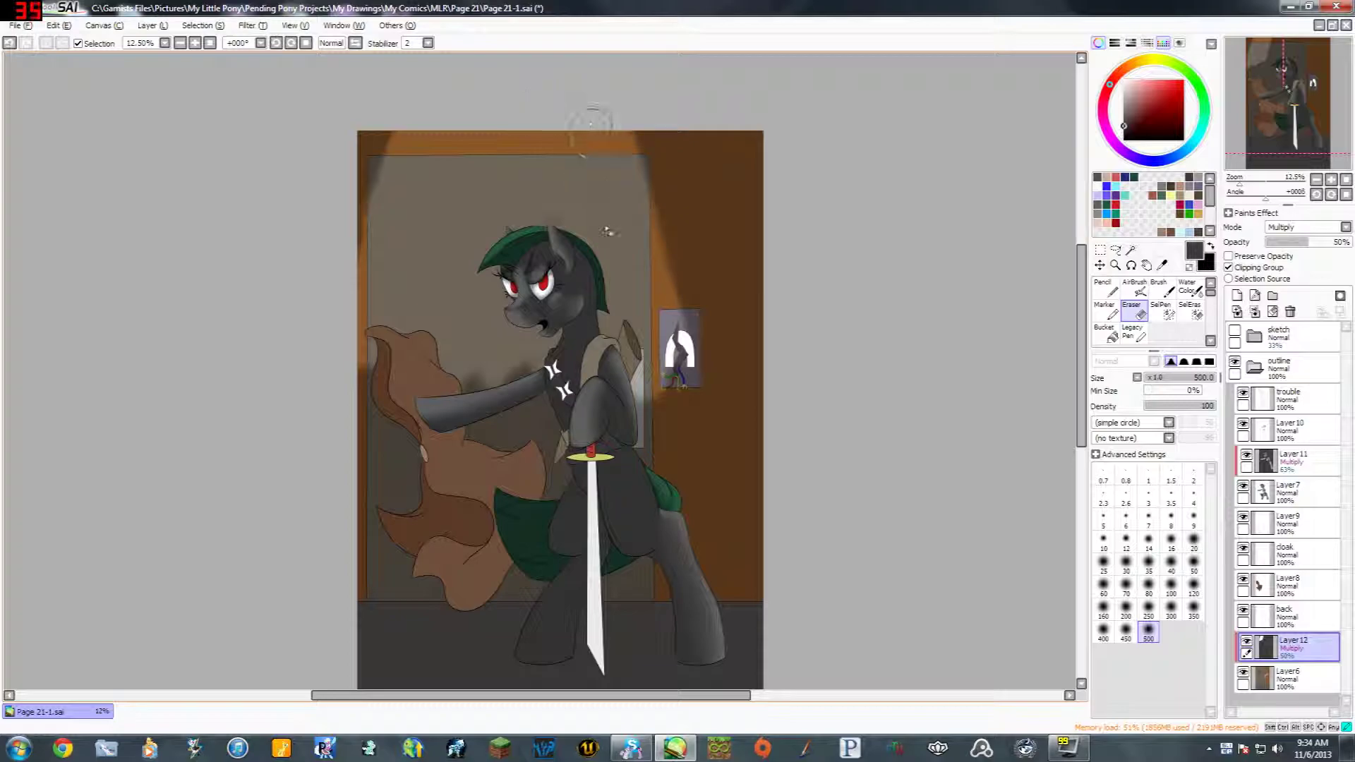
pyautogui.moveTo(605, 99)
pyautogui.mouseDown()
pyautogui.moveTo(691, 353)
pyautogui.moveTo(674, 377)
pyautogui.mouseUp()
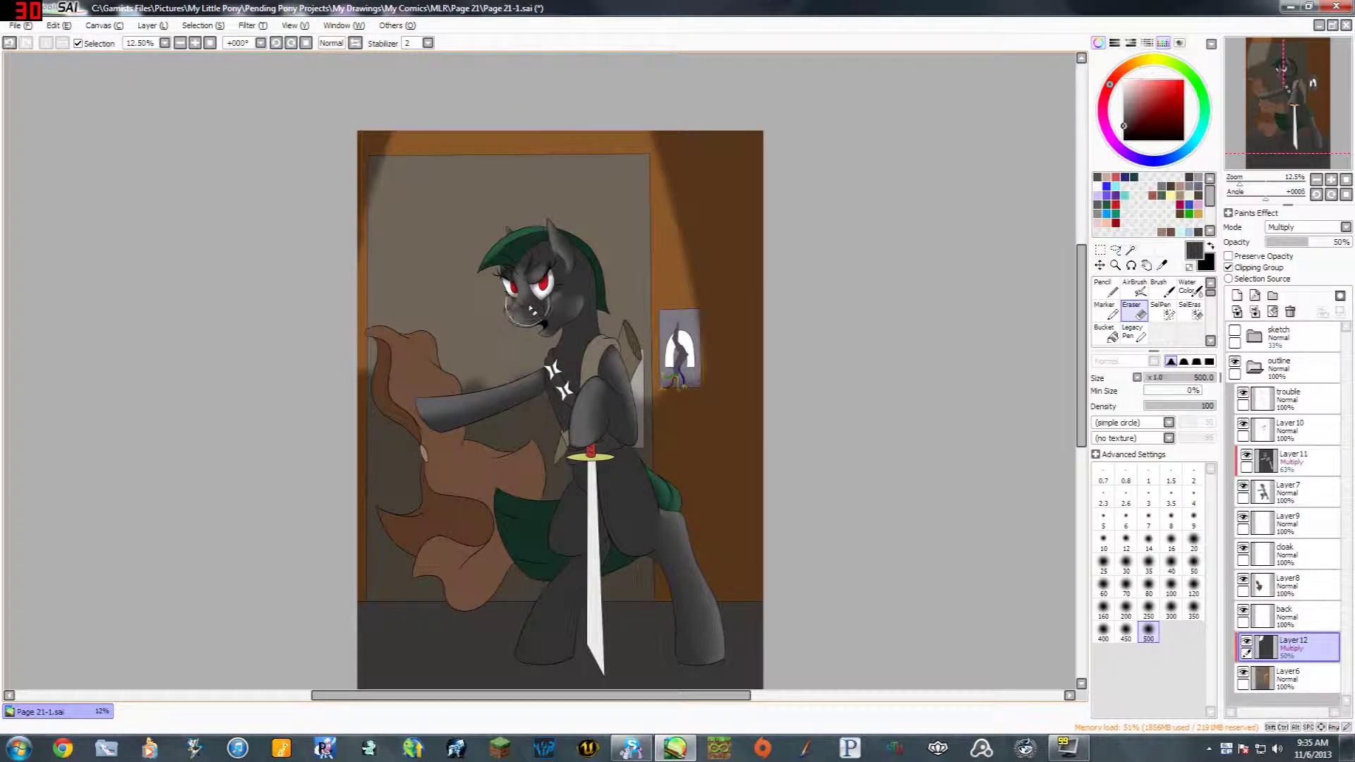
pyautogui.moveTo(528, 316); pyautogui.dragTo(599, 329)
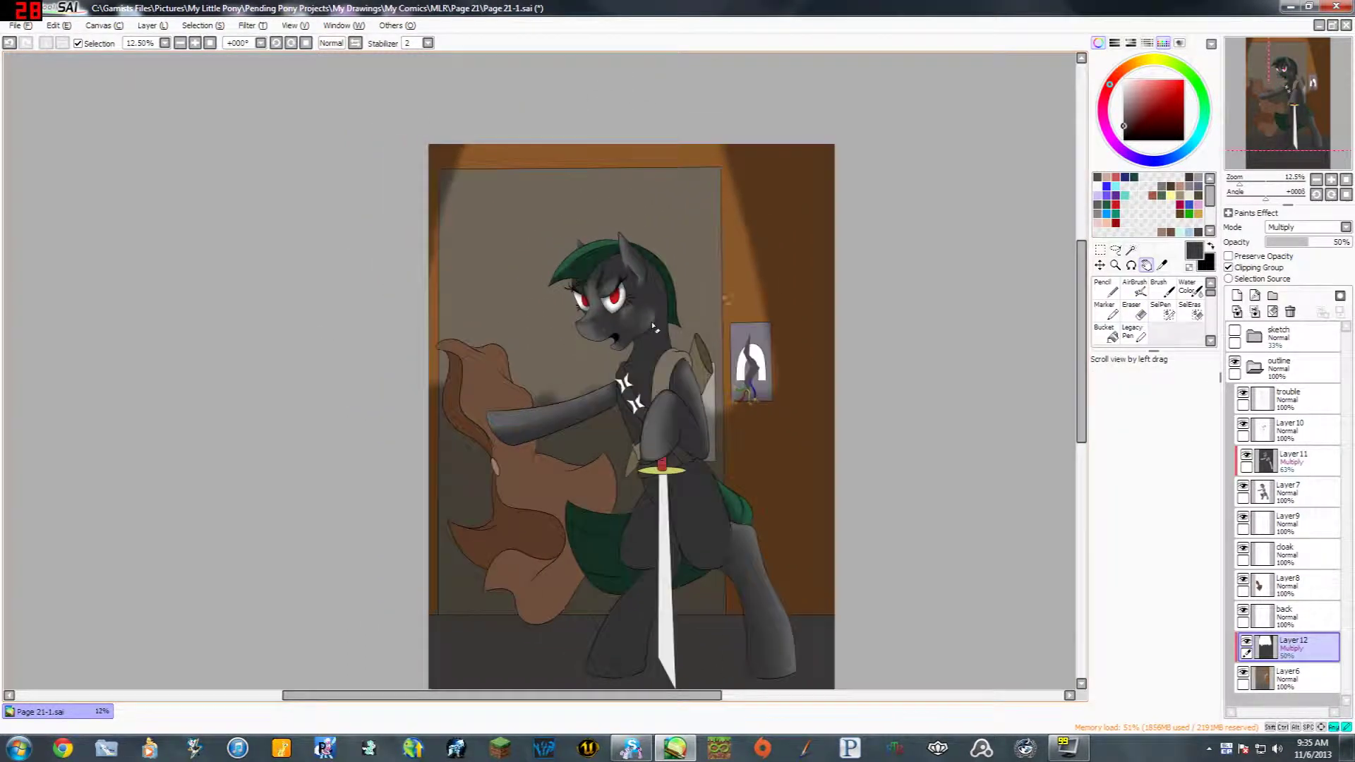
# Step: Soften the edges of the lit area around the door with the Water Color brush, using sizes 350 and 400
pyautogui.click(1197, 292)
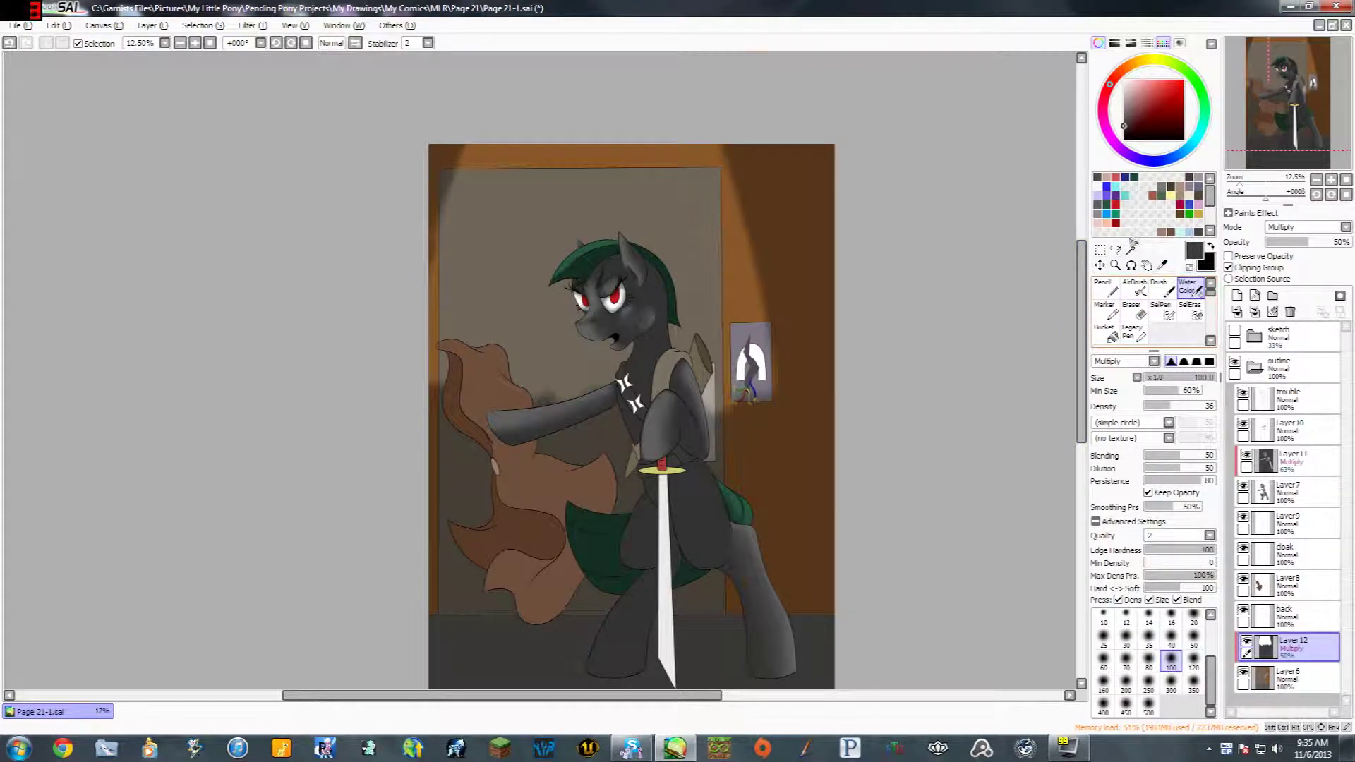
pyautogui.scroll(-2, 696, 247)
pyautogui.press(']')
pyautogui.press(']')
pyautogui.press(']')
pyautogui.press(']')
pyautogui.press(']')
pyautogui.press(']')
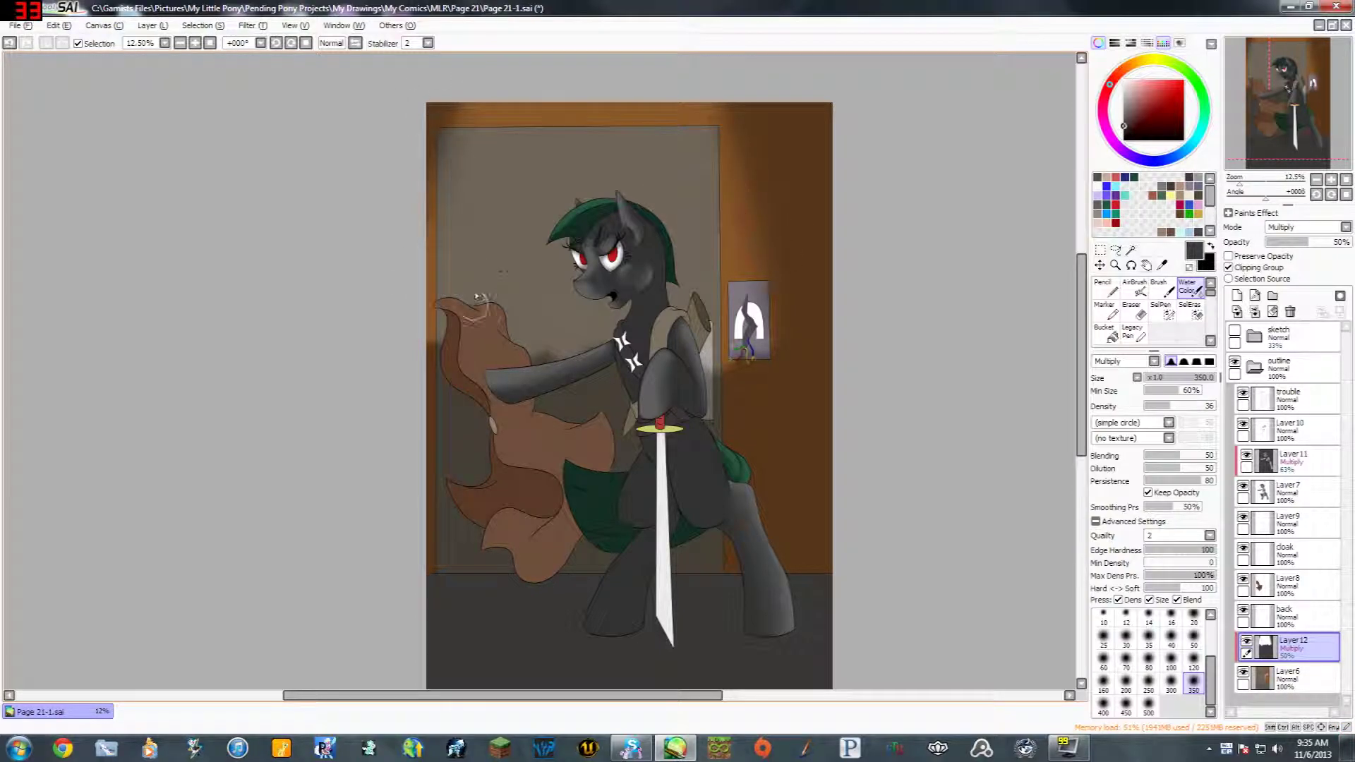
pyautogui.moveTo(476, 310); pyautogui.dragTo(466, 295)
pyautogui.press(']')
pyautogui.moveTo(515, 332); pyautogui.dragTo(589, 328)
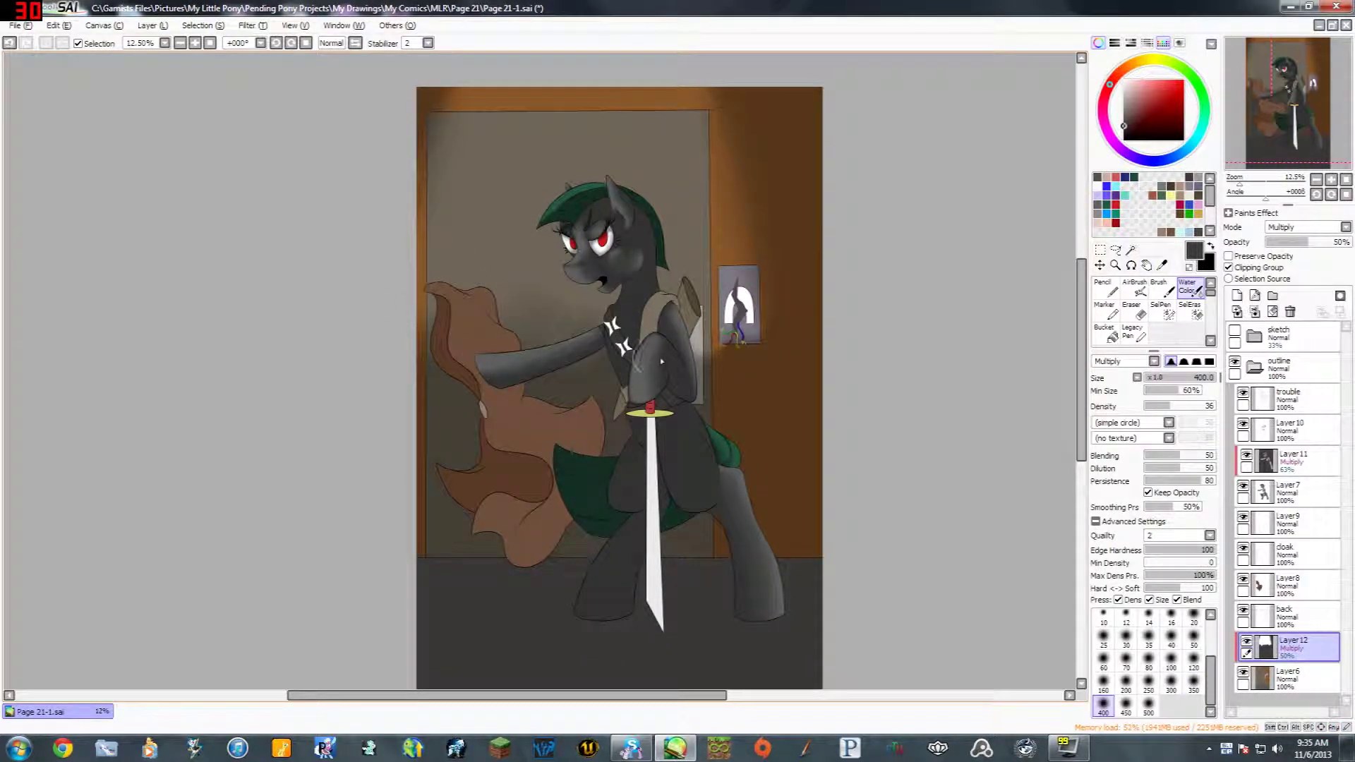
# Step: Blend the shadow edge beside the wall poster, and the door's left side with the Water Color brush enlarged to 500
pyautogui.moveTo(745, 288)
pyautogui.mouseDown()
pyautogui.moveTo(775, 359)
pyautogui.moveTo(712, 165)
pyautogui.moveTo(691, 272)
pyautogui.moveTo(702, 359)
pyautogui.moveTo(606, 300)
pyautogui.moveTo(583, 363)
pyautogui.moveTo(544, 320)
pyautogui.moveTo(539, 261)
pyautogui.moveTo(499, 357)
pyautogui.moveTo(526, 270)
pyautogui.moveTo(510, 307)
pyautogui.moveTo(419, 324)
pyautogui.moveTo(435, 300)
pyautogui.moveTo(445, 320)
pyautogui.moveTo(410, 329)
pyautogui.moveTo(516, 360)
pyautogui.moveTo(520, 318)
pyautogui.moveTo(569, 301)
pyautogui.moveTo(594, 364)
pyautogui.moveTo(679, 315)
pyautogui.moveTo(670, 308)
pyautogui.moveTo(737, 308)
pyautogui.moveTo(737, 160)
pyautogui.moveTo(782, 381)
pyautogui.mouseUp()
pyautogui.press(']')
pyautogui.press(']')
pyautogui.moveTo(440, 307)
pyautogui.mouseDown()
pyautogui.moveTo(445, 162)
pyautogui.moveTo(438, 412)
pyautogui.mouseUp()
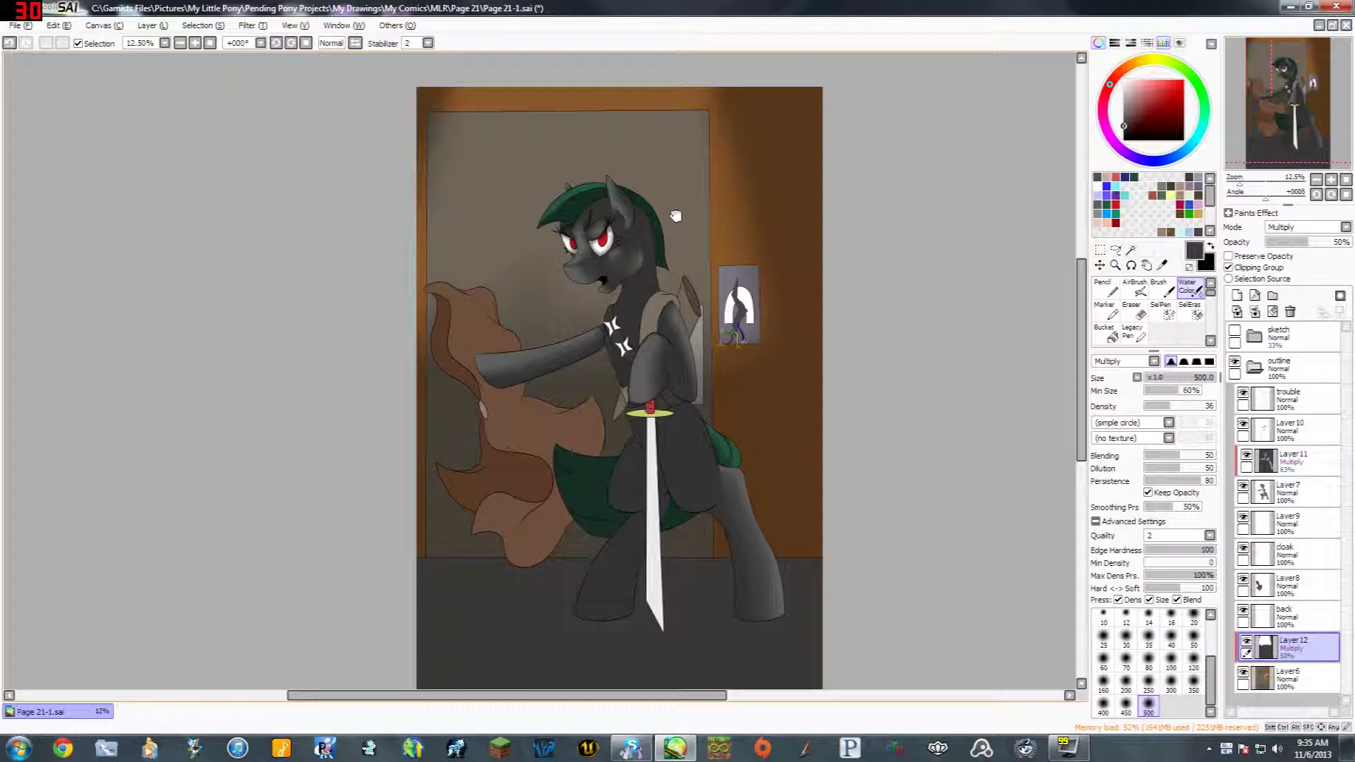
pyautogui.moveTo(675, 216); pyautogui.dragTo(824, 225)
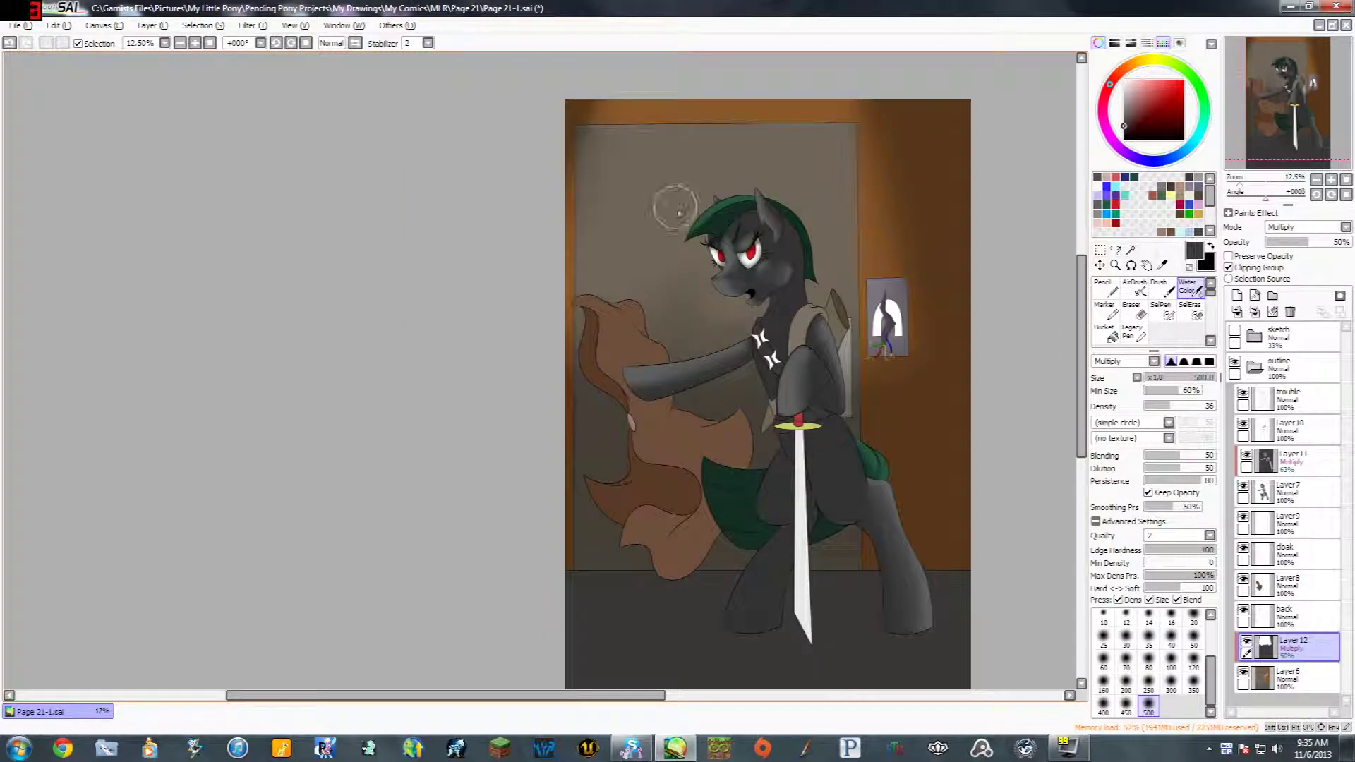
pyautogui.press('space')
pyautogui.moveTo(665, 230); pyautogui.dragTo(517, 195)
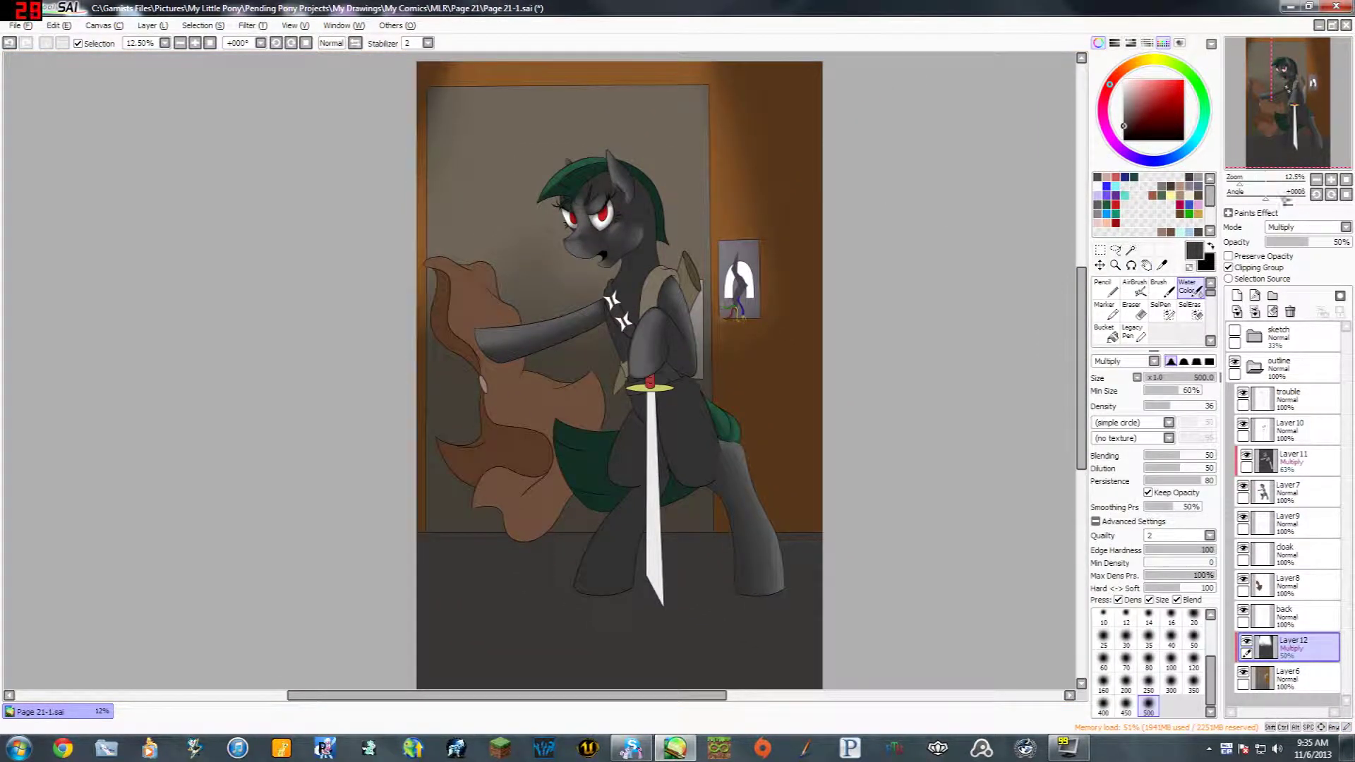
# Step: Examine the blended background shading up close around the pony and the wall poster, and as a whole page
pyautogui.click(1344, 181)
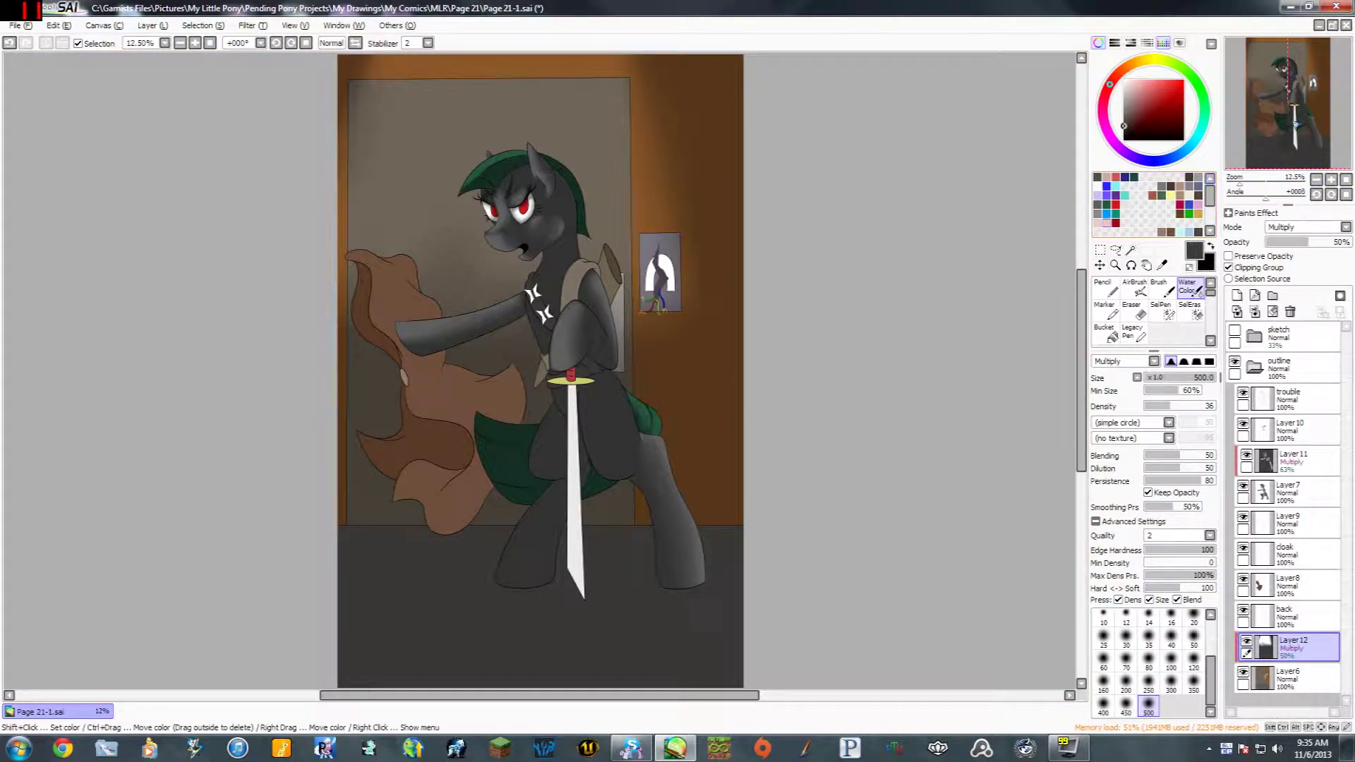
pyautogui.click(1330, 179)
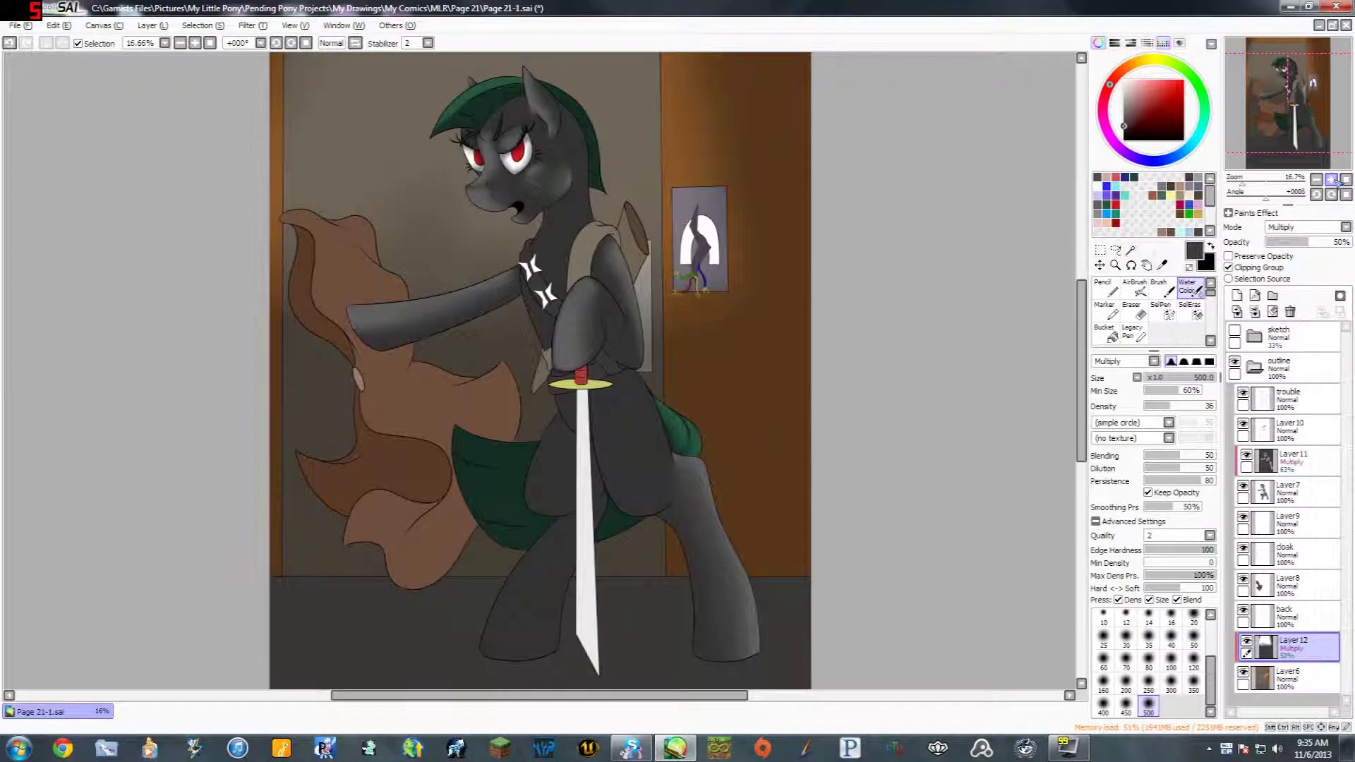
pyautogui.click(1330, 179)
pyautogui.press('space')
pyautogui.moveTo(872, 248)
pyautogui.mouseDown()
pyautogui.moveTo(901, 393)
pyautogui.moveTo(938, 406)
pyautogui.moveTo(973, 390)
pyautogui.mouseUp()
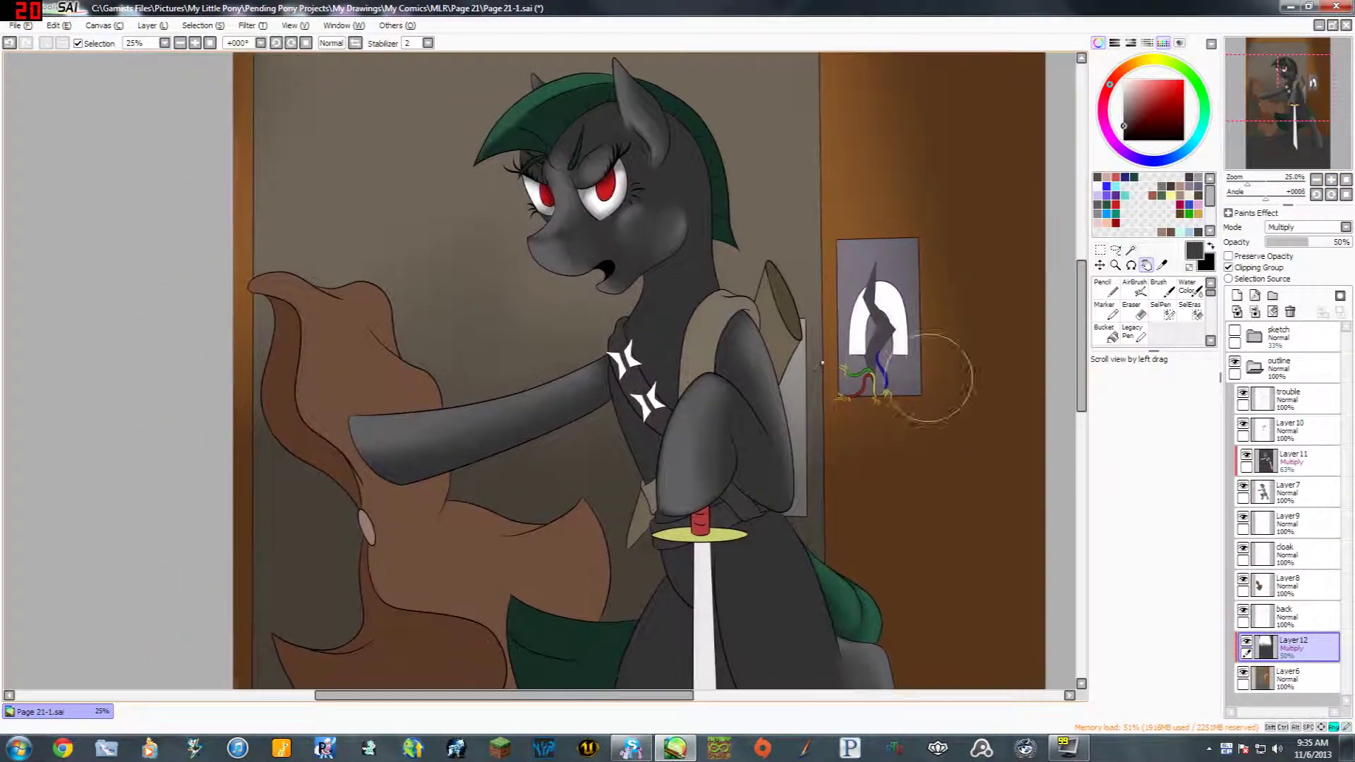
pyautogui.press('b')
pyautogui.press('space')
pyautogui.moveTo(724, 273); pyautogui.dragTo(700, 248)
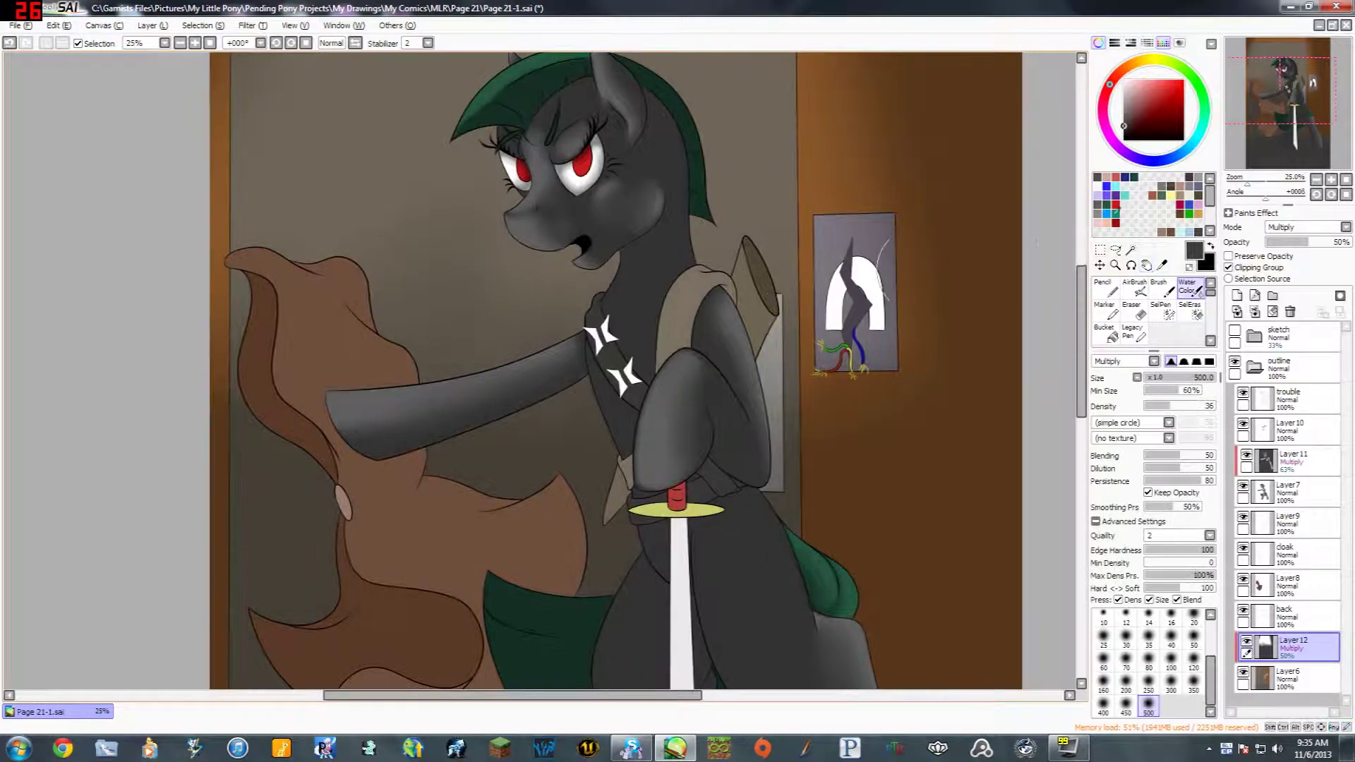
pyautogui.click(1332, 178)
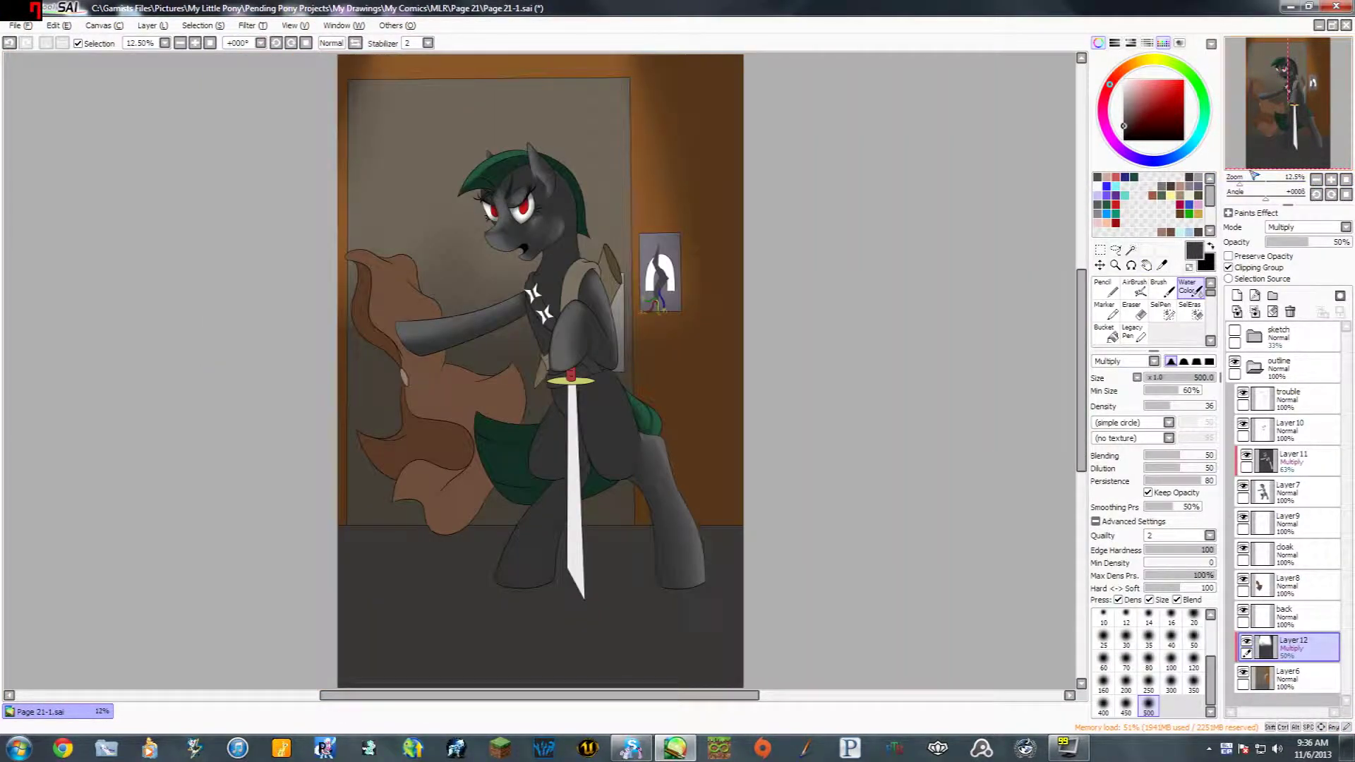